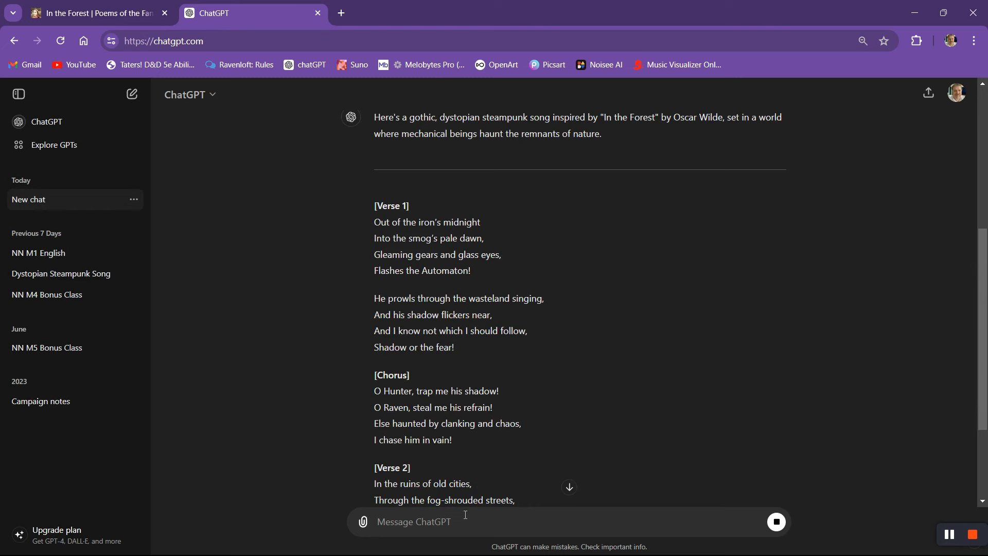
# Read through the generated steampunk song lyrics and ask "what is the title for this song?"
pyautogui.scroll(-1, 516, 351)
pyautogui.scroll(-4, 513, 346)
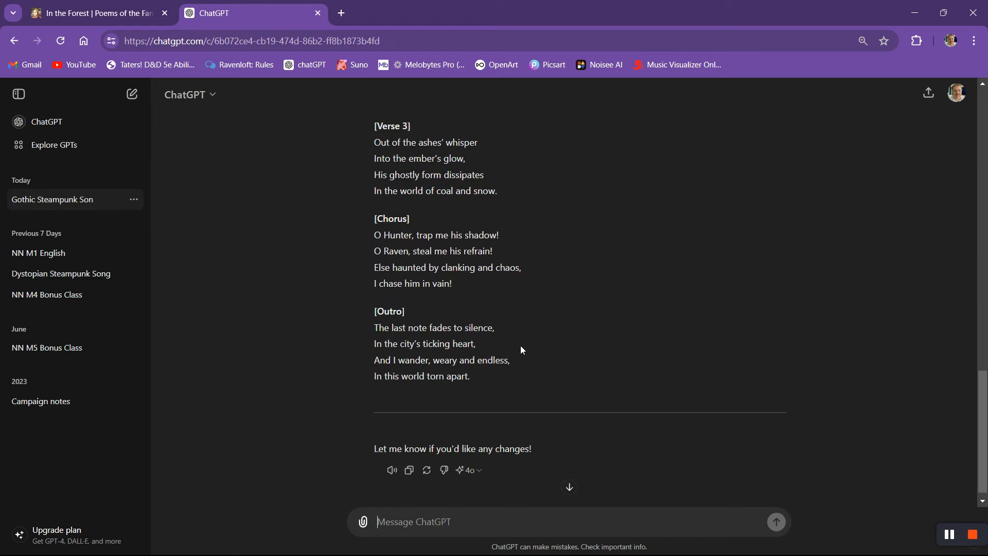
pyautogui.scroll(15, 520, 345)
pyautogui.scroll(-15, 521, 347)
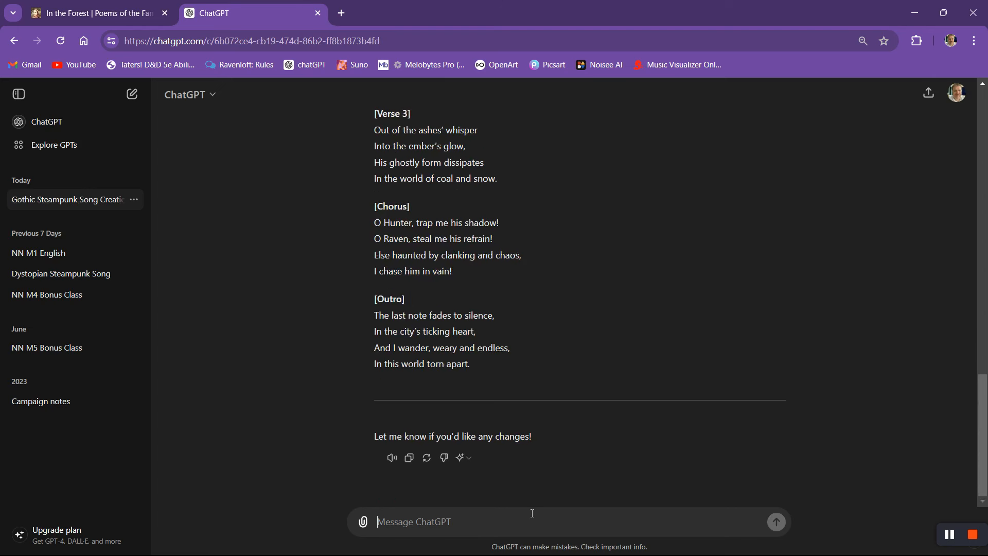
pyautogui.write('w')
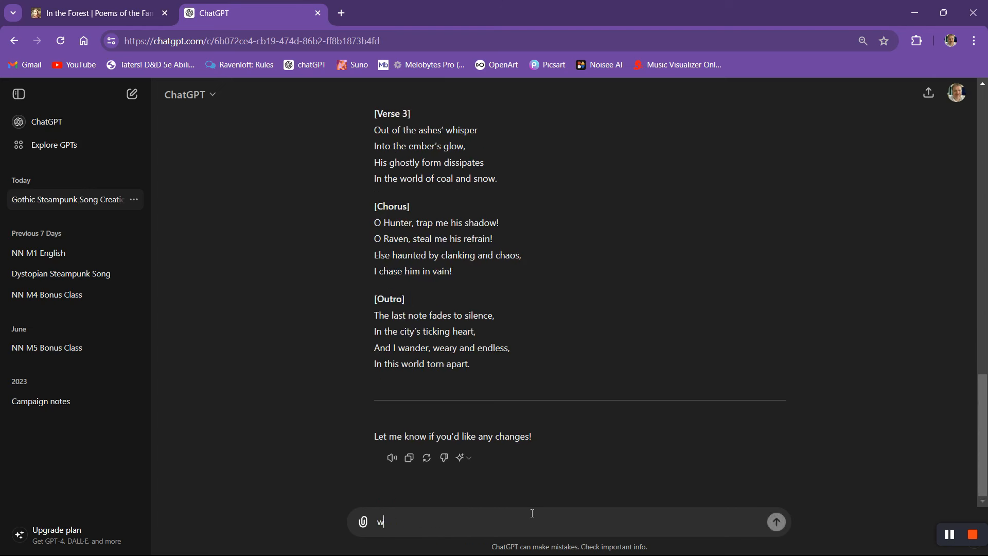
pyautogui.write('hat is the title fo')
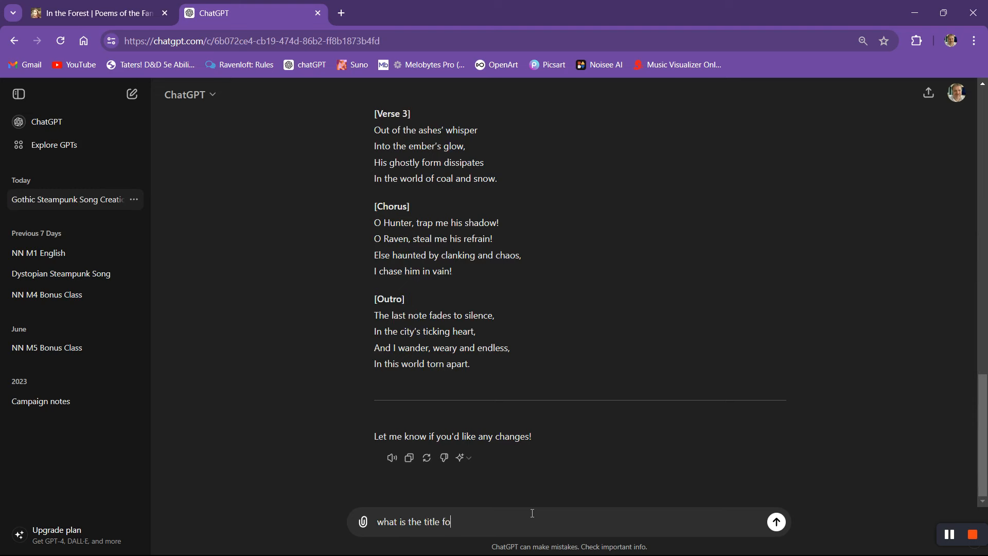
pyautogui.write('r this song?')
pyautogui.press('Return')
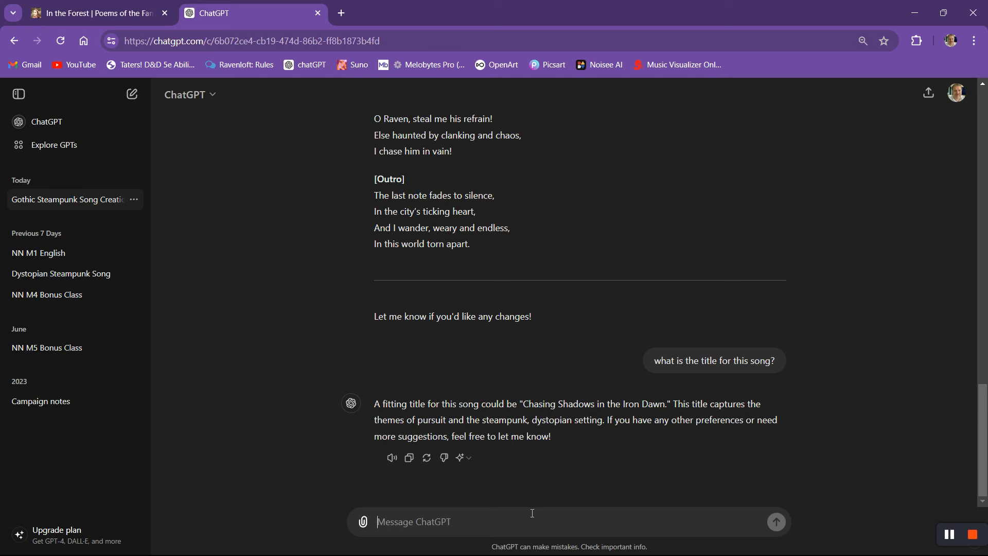
# Propose an alternative song title by sending "How about Steamworks of the Iron Dawn"
pyautogui.write('How about')
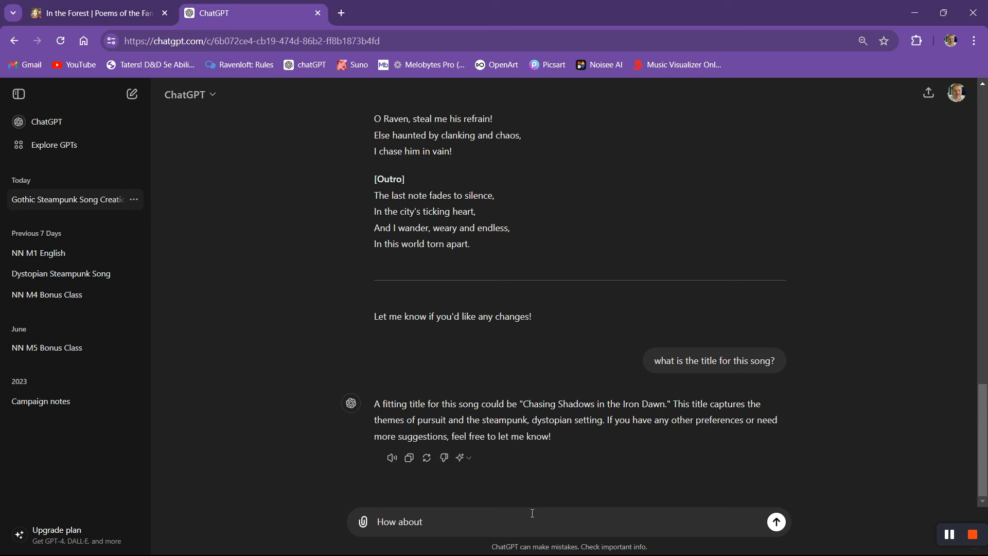
pyautogui.write('Steamp')
pyautogui.press('BackSpace')
pyautogui.write('works of the Iron Dawn')
pyautogui.press('Return')
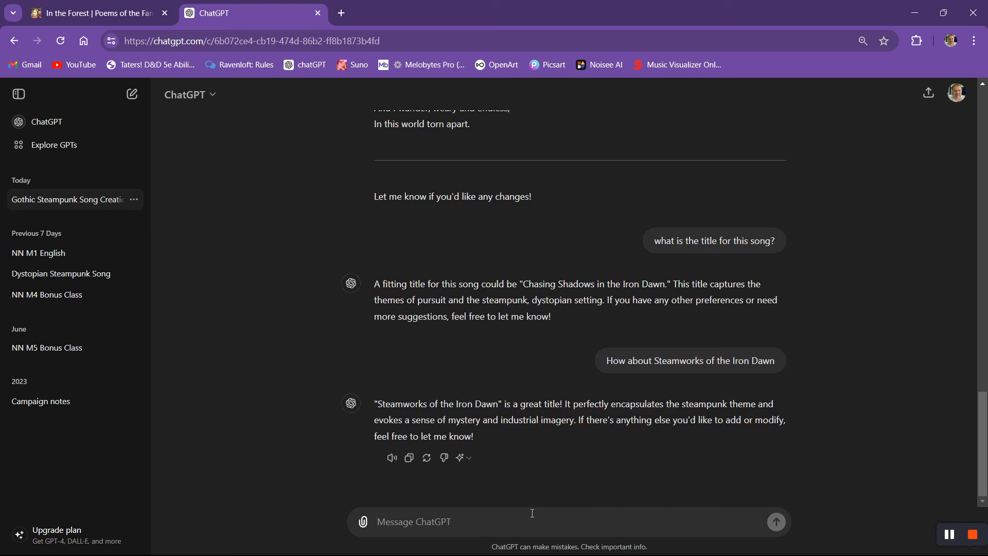
# Ask for a good prompt to give to an art generative AI to create a thumbnail for a youtube video featuring this song
pyautogui.write('great! Now what would be a good prompt to give t')
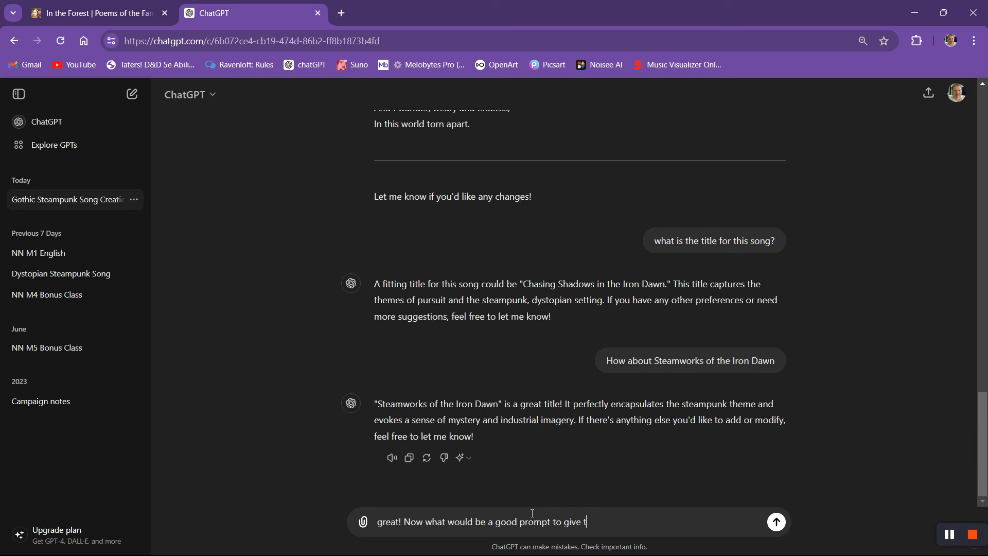
pyautogui.write('o an art generative AI to create a th')
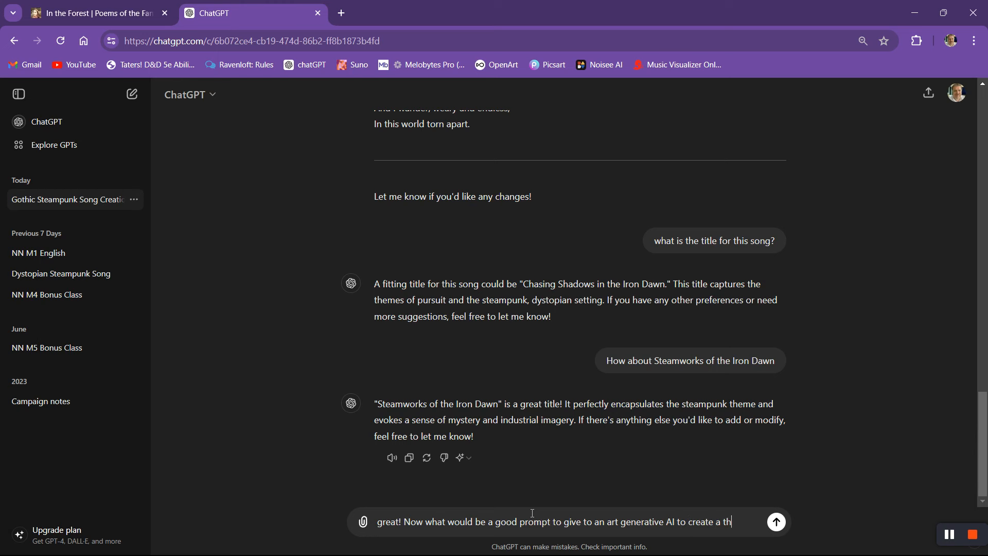
pyautogui.write('umbnail for')
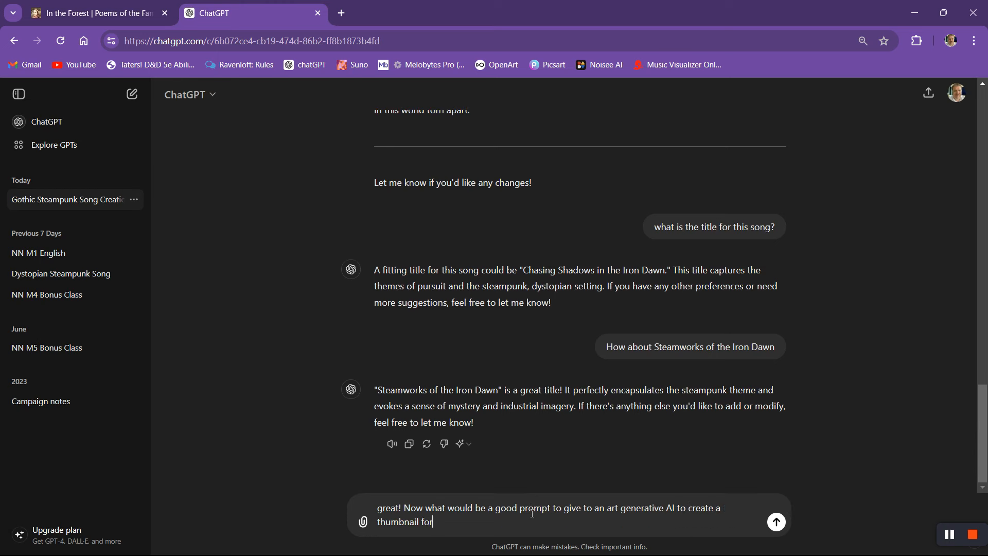
pyautogui.write(' a youtube video featuring this song?')
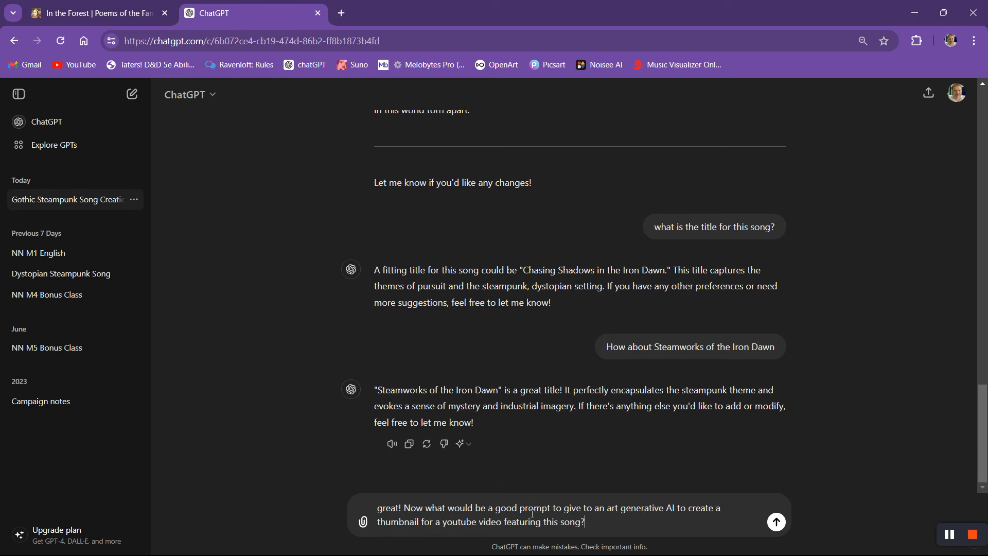
pyautogui.press('Return')
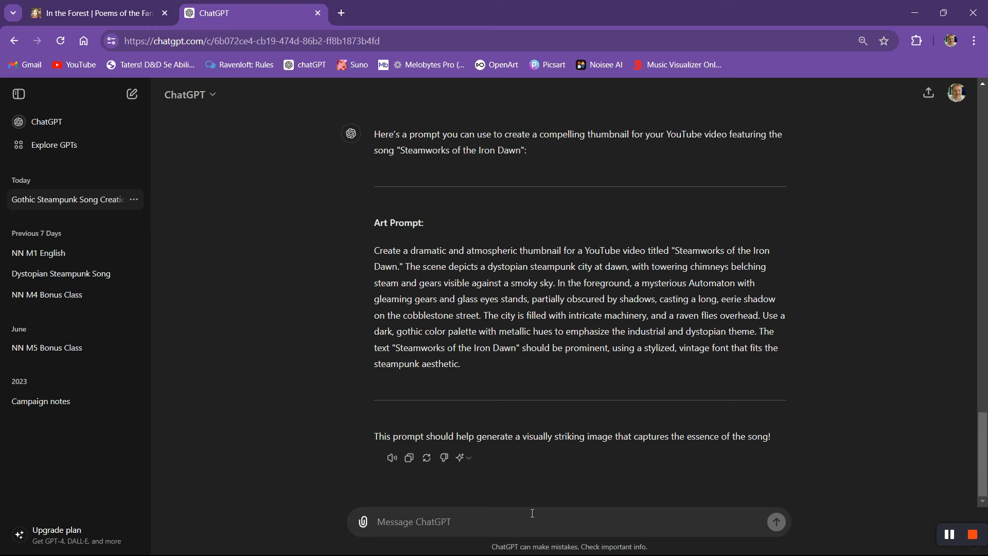
# Ask the chatbot "What style of music best suits this song?"
pyautogui.write('What style of music b')
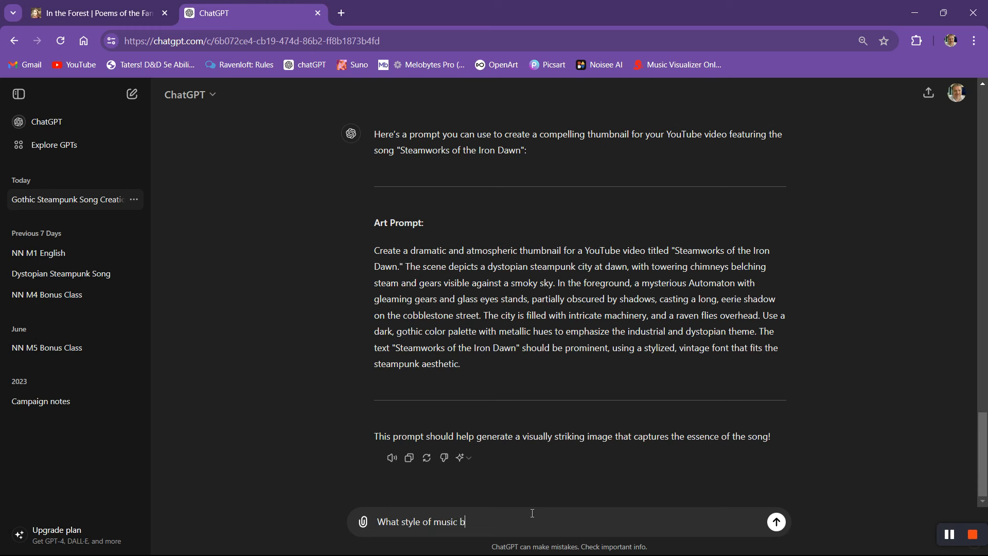
pyautogui.write('est suits this song?')
pyautogui.press('Return')
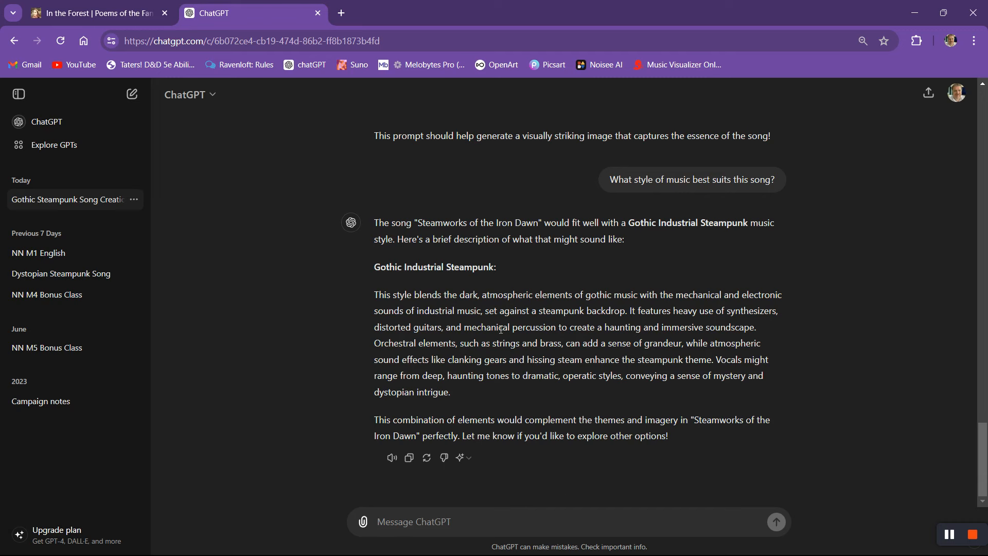
# Copy the full art prompt text from the chat and paste it as the image prompt in OpenArt, opened in a new tab
pyautogui.scroll(5, 501, 329)
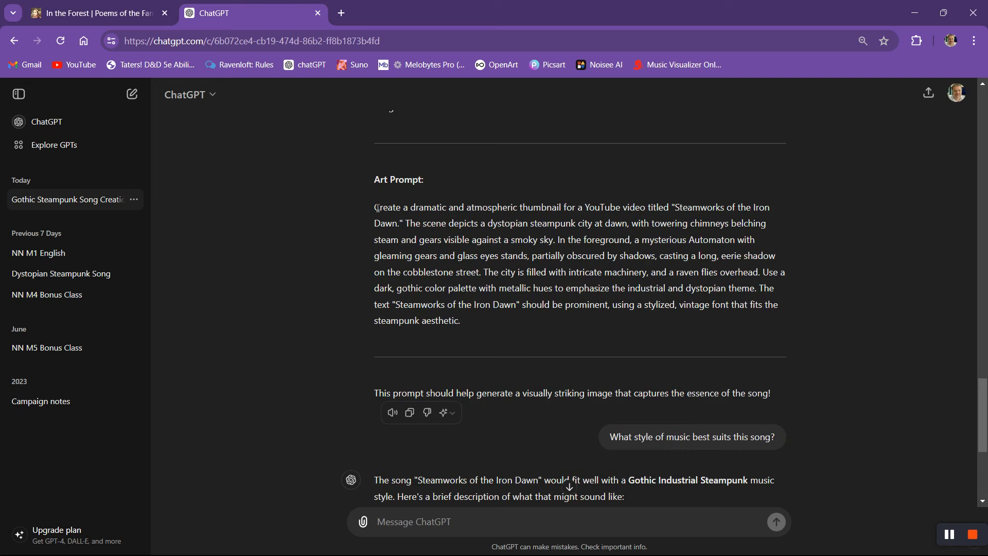
pyautogui.moveTo(377, 208); pyautogui.dragTo(484, 318)
pyautogui.hotkey('ctrl', 'c')
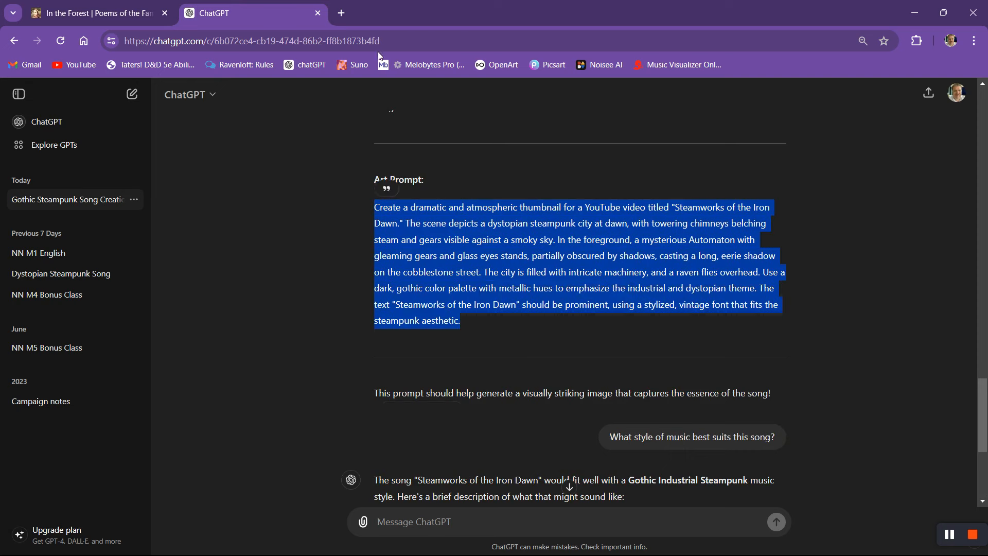
pyautogui.click(343, 14)
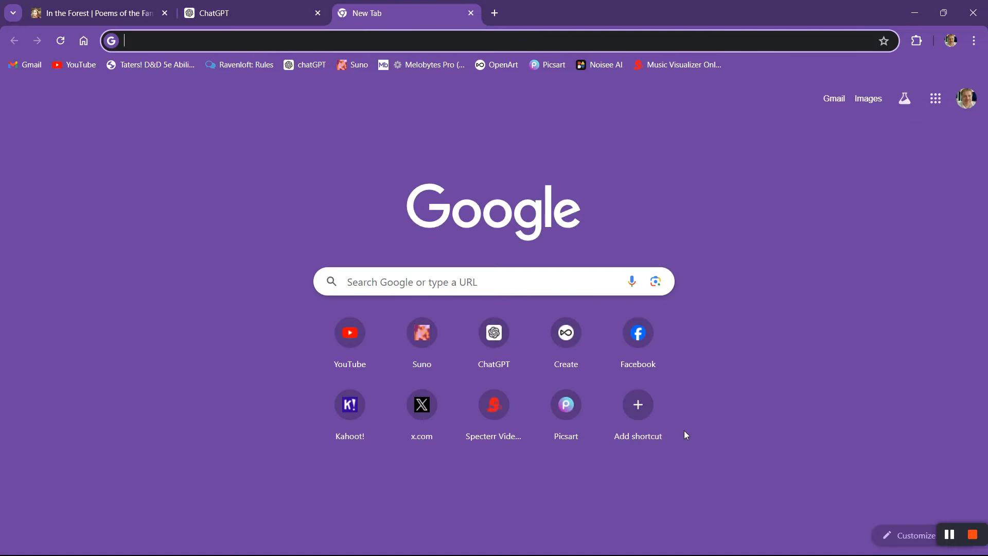
pyautogui.click(506, 68)
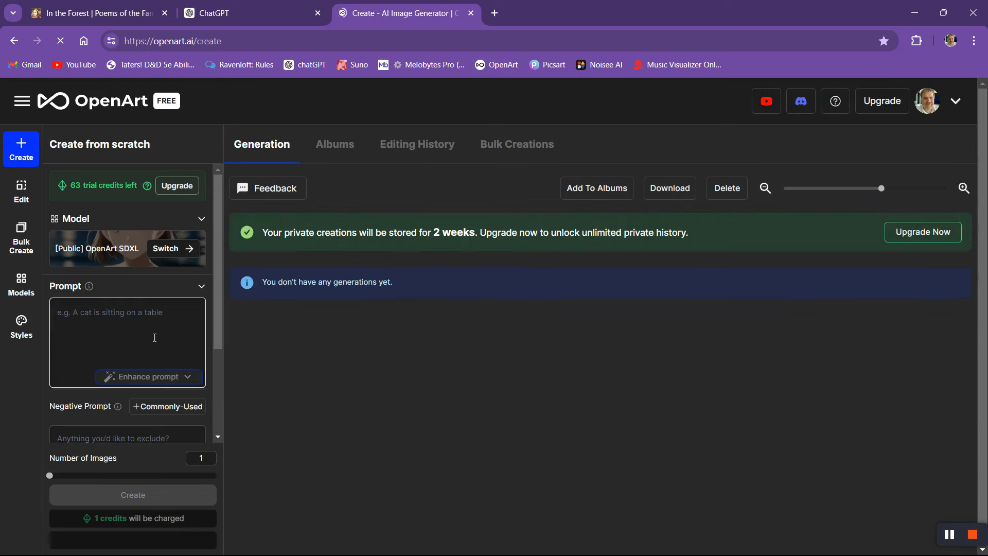
pyautogui.click(155, 338)
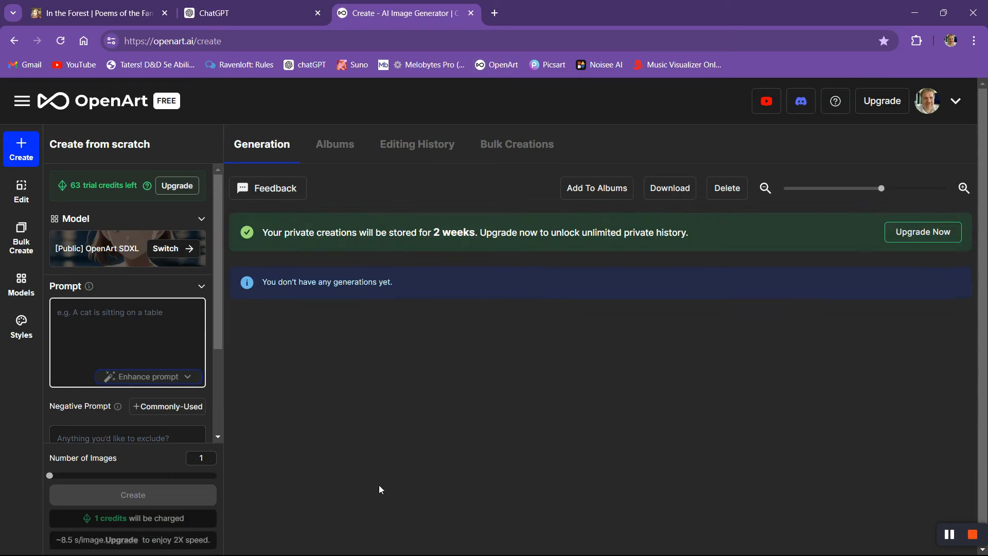
pyautogui.hotkey('ctrl', 'v')
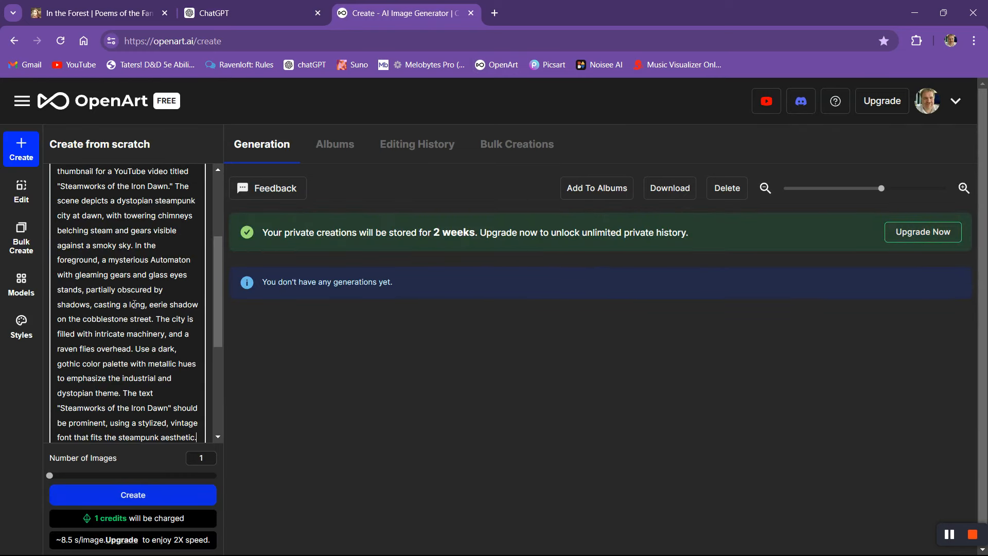
# Switch the image generation model to Stable Diffusion 3.0
pyautogui.scroll(-7, 137, 303)
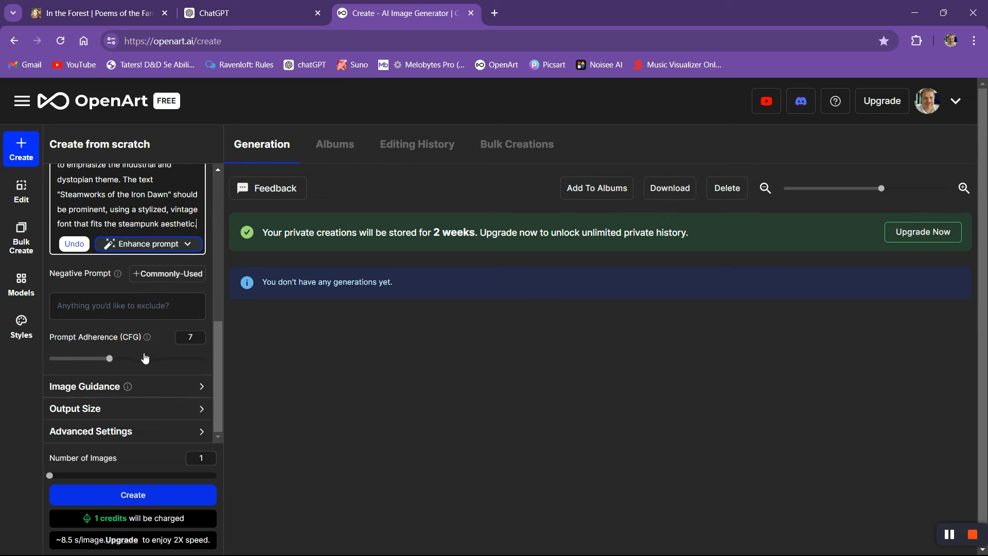
pyautogui.scroll(10, 190, 355)
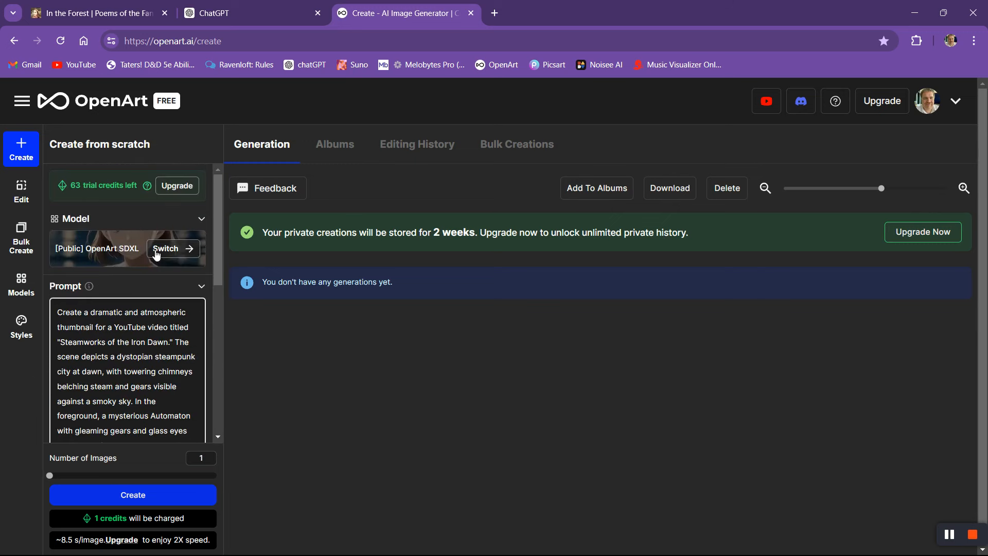
pyautogui.click(162, 257)
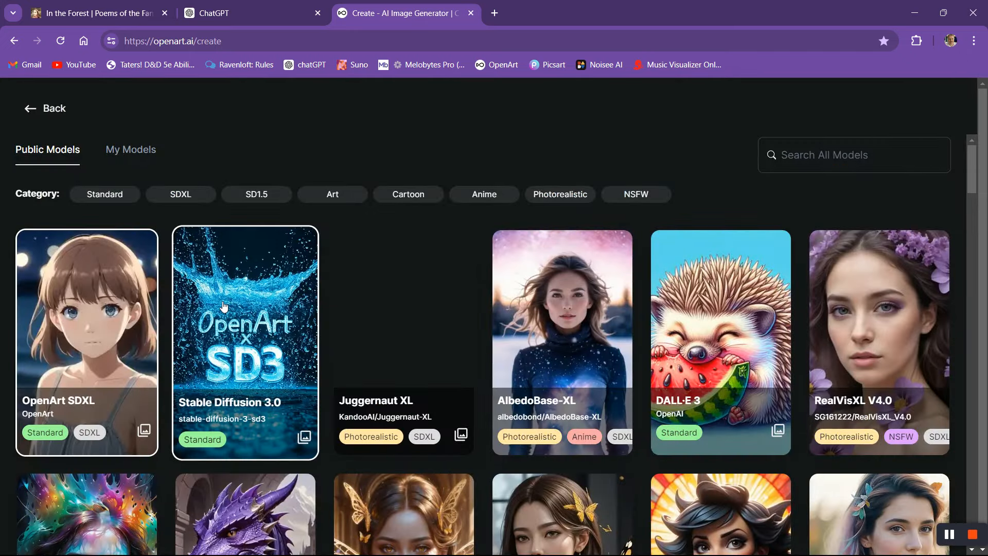
pyautogui.click(218, 304)
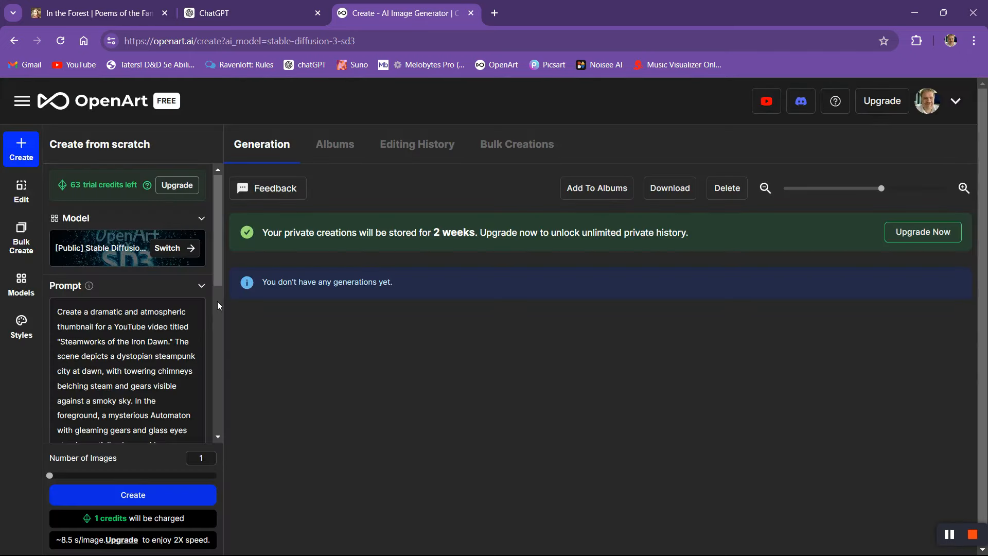
pyautogui.scroll(-5, 217, 301)
pyautogui.scroll(5, 161, 260)
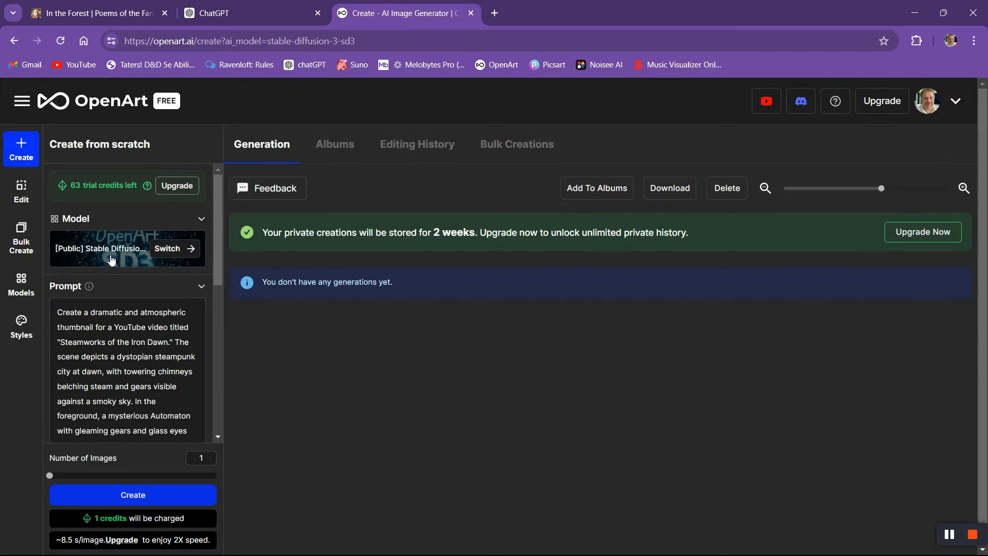
# Set the Prompt Adherence (CFG) to 6 for the thumbnail generation
pyautogui.scroll(-3, 110, 268)
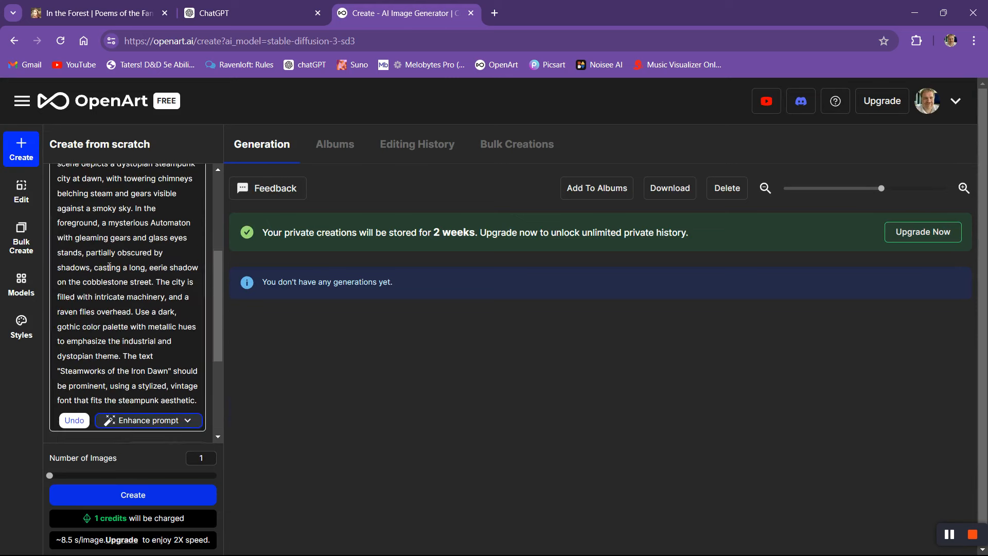
pyautogui.scroll(-2, 110, 267)
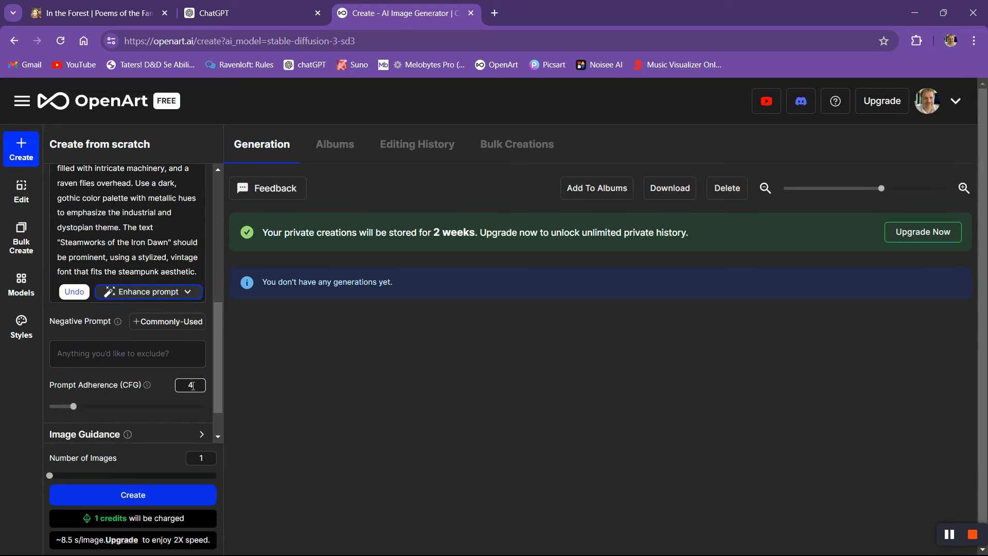
pyautogui.moveTo(193, 386); pyautogui.dragTo(174, 388)
pyautogui.write('7')
pyautogui.scroll(-2, 195, 393)
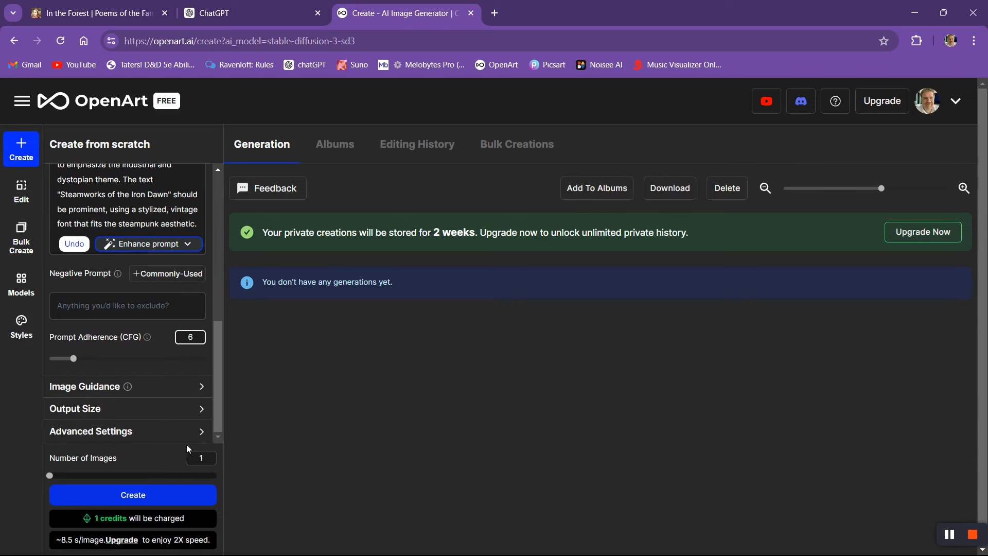
# Set the number of images to 2 and generate the thumbnails
pyautogui.moveTo(207, 460); pyautogui.dragTo(180, 457)
pyautogui.write('2')
pyautogui.click(176, 496)
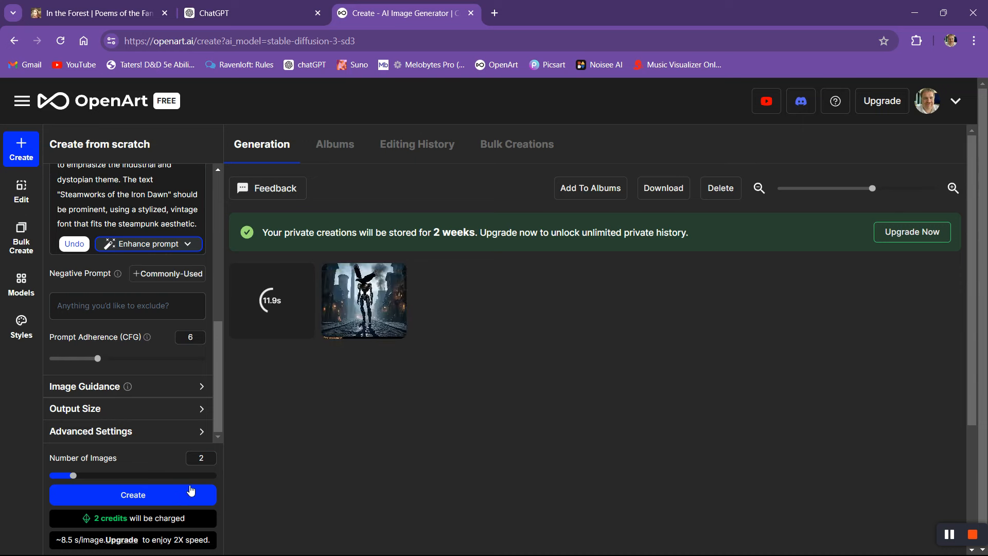
# Examine both generated thumbnails enlarged, checking their artwork and title lettering, and reread the image prompt
pyautogui.click(364, 303)
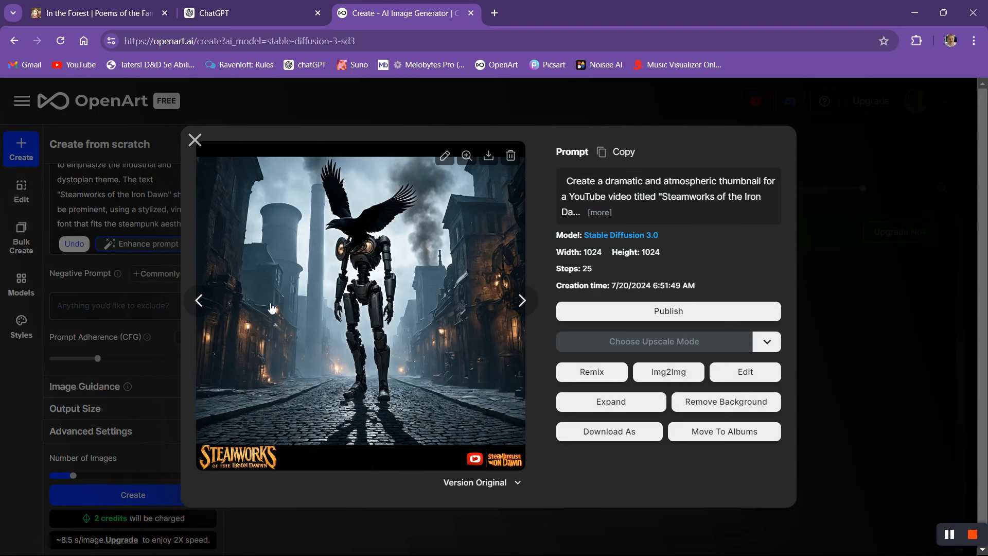
pyautogui.click(195, 140)
pyautogui.click(282, 314)
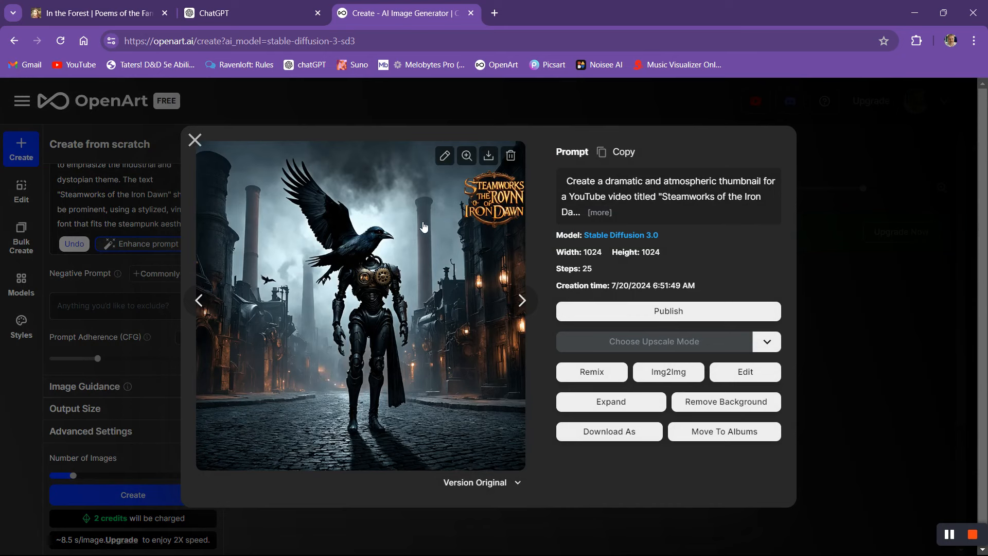
pyautogui.click(195, 140)
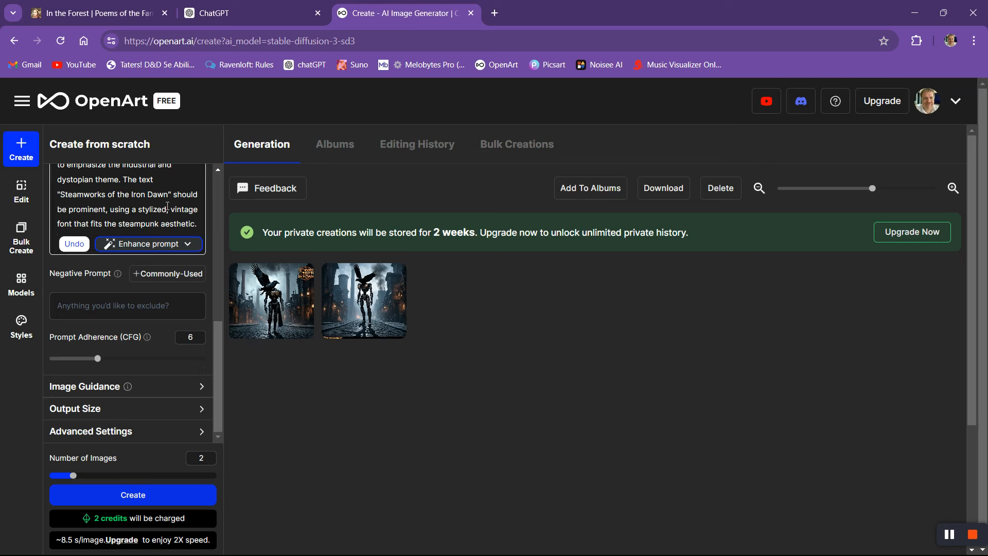
pyautogui.scroll(5, 130, 290)
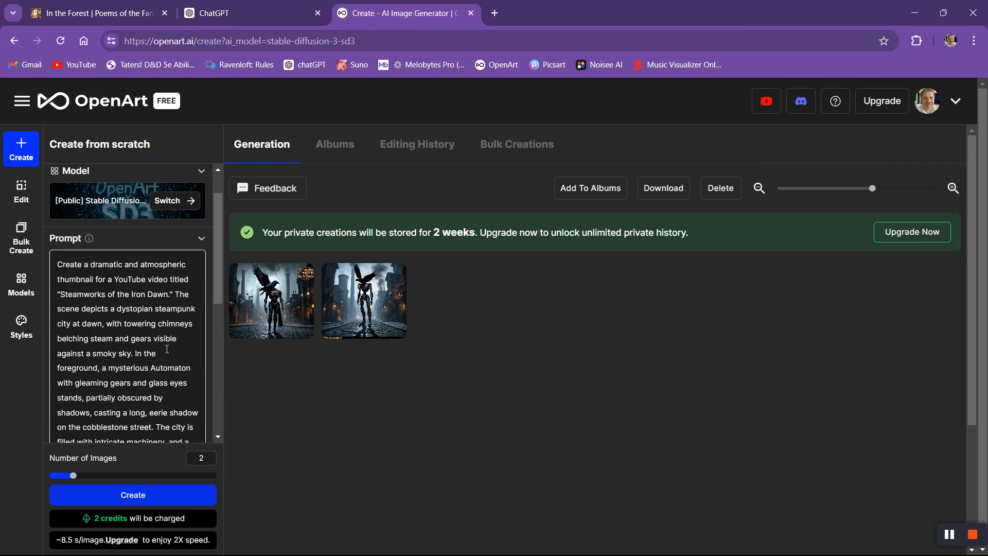
pyautogui.scroll(-1, 103, 371)
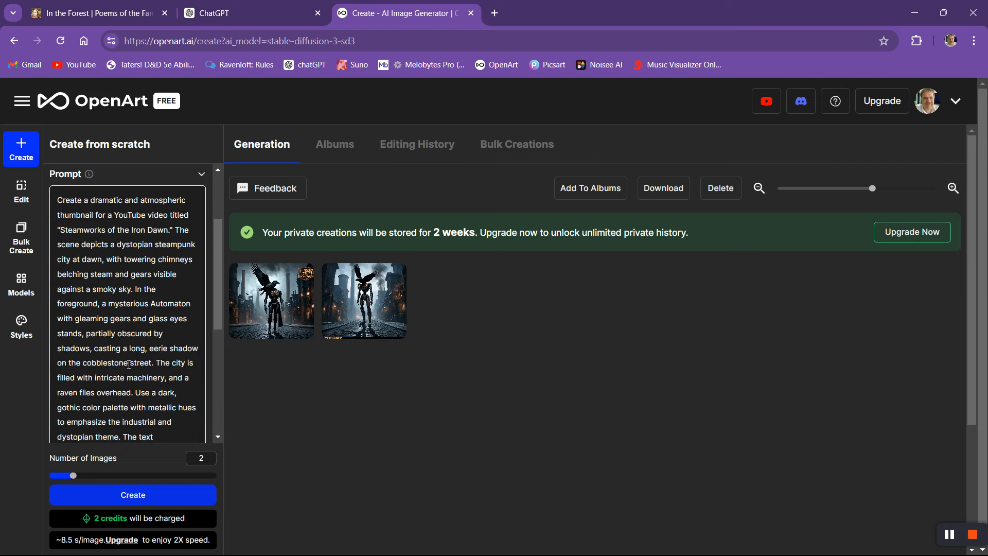
pyautogui.scroll(-1, 137, 373)
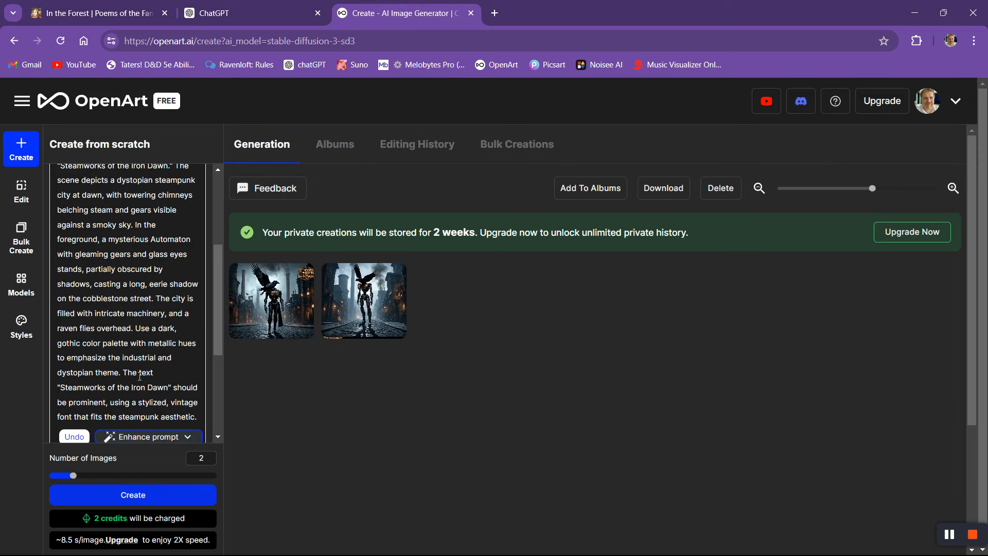
# Review the full thumbnail prompt and the generation settings below it
pyautogui.scroll(-1, 140, 376)
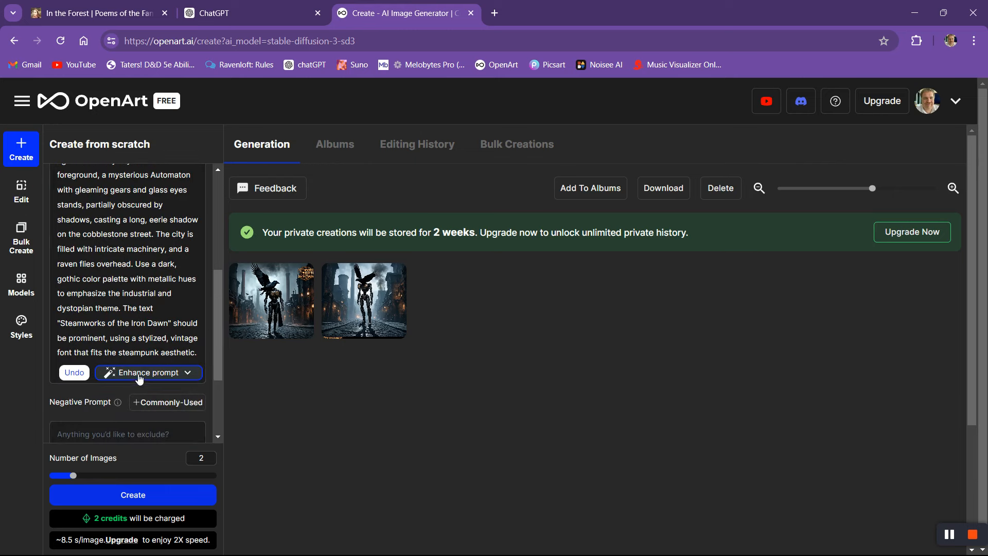
pyautogui.scroll(-1, 154, 330)
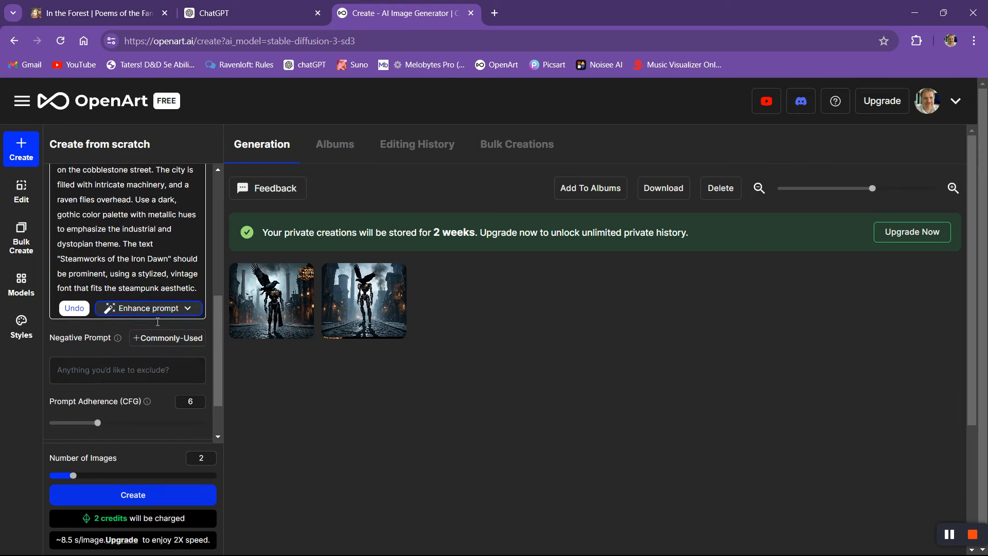
pyautogui.scroll(4, 157, 319)
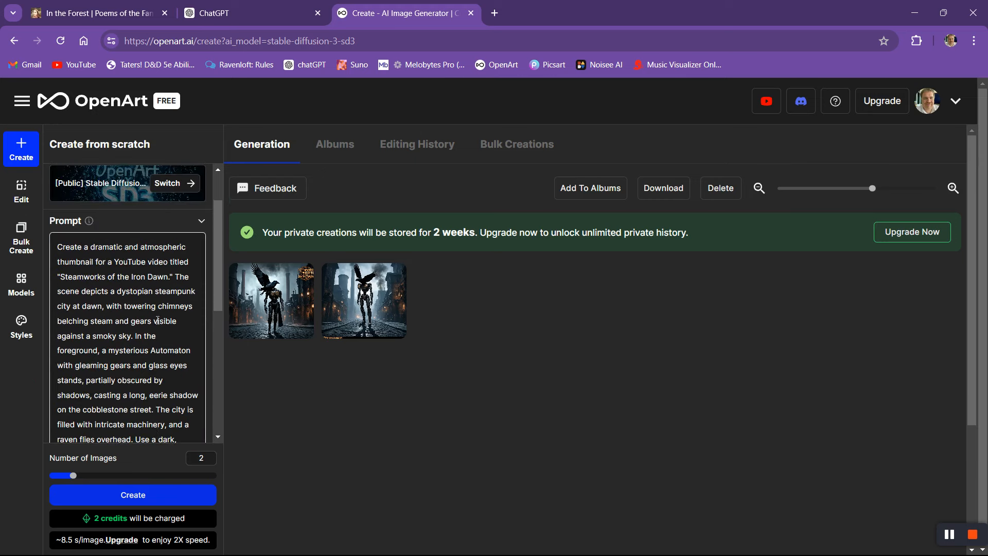
pyautogui.scroll(1, 158, 320)
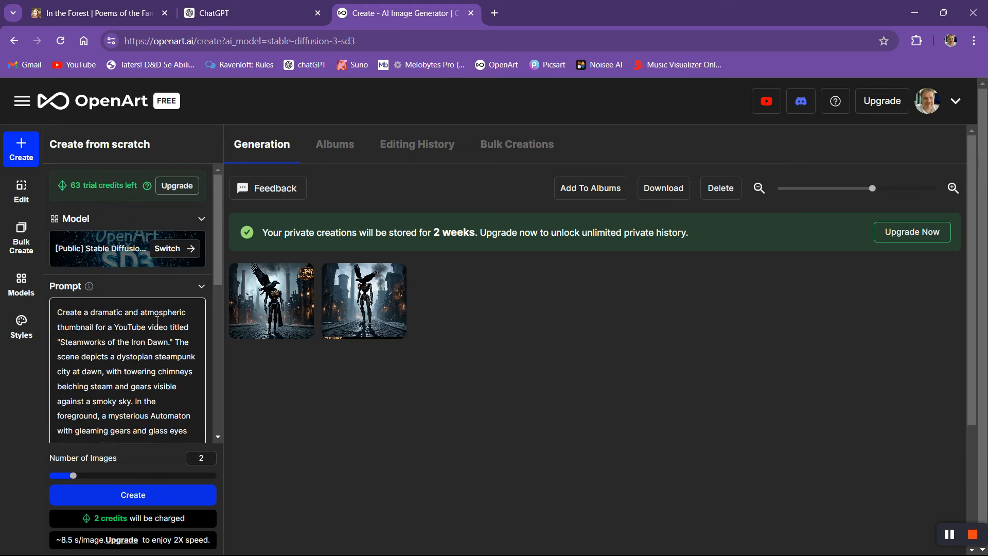
pyautogui.scroll(-5, 144, 387)
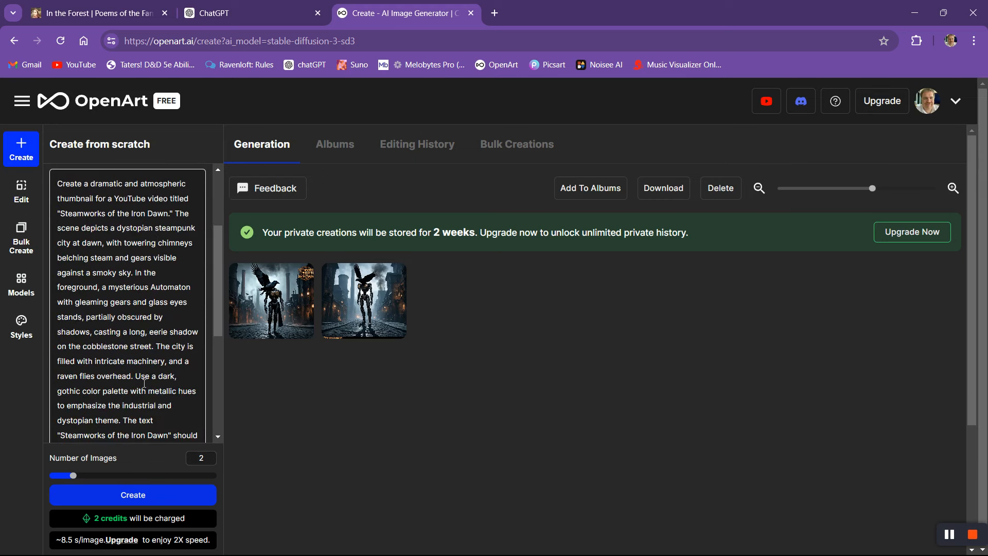
pyautogui.scroll(-1, 146, 389)
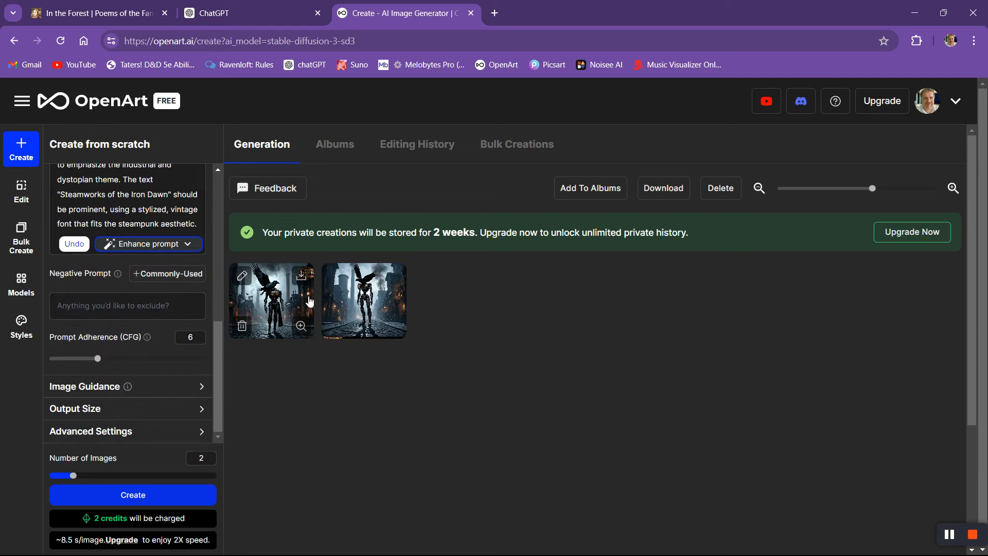
# Download the generated thumbnail with the raven above the automaton and the "Iron Dawn" lettering, and close its enlarged view
pyautogui.click(277, 308)
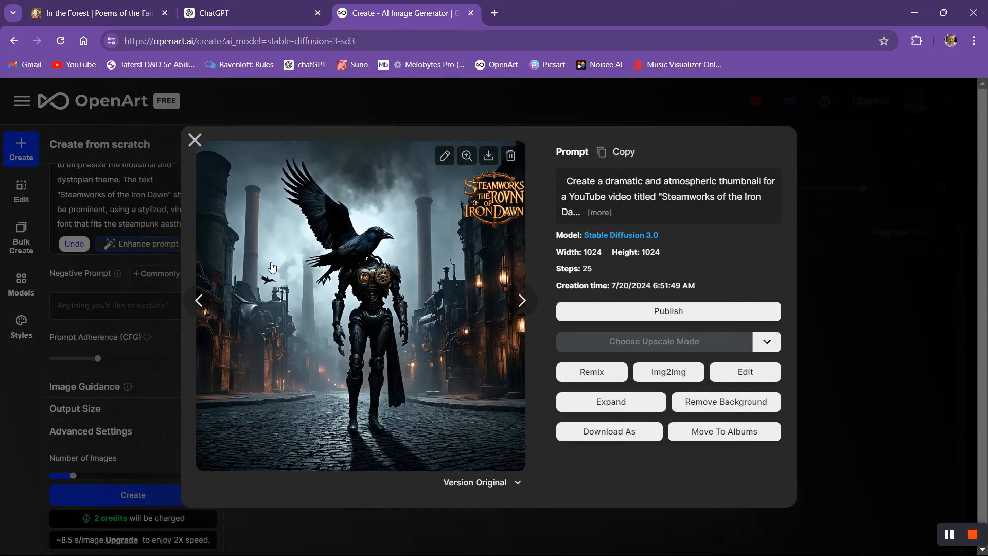
pyautogui.click(488, 155)
pyautogui.click(888, 462)
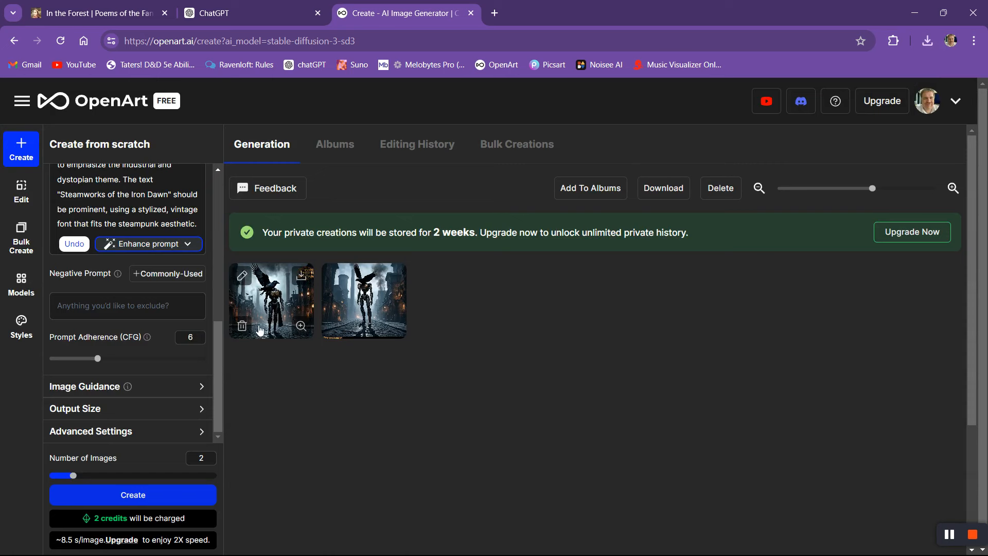
# Delete both generated thumbnails from the generation history and dismiss the deletion notices
pyautogui.click(242, 328)
pyautogui.click(242, 328)
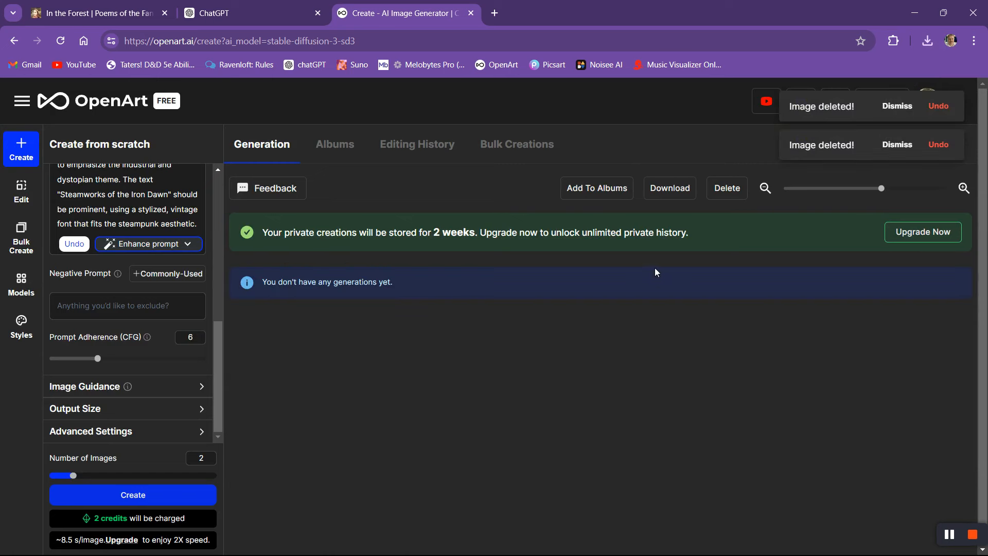
pyautogui.click(899, 107)
pyautogui.click(906, 108)
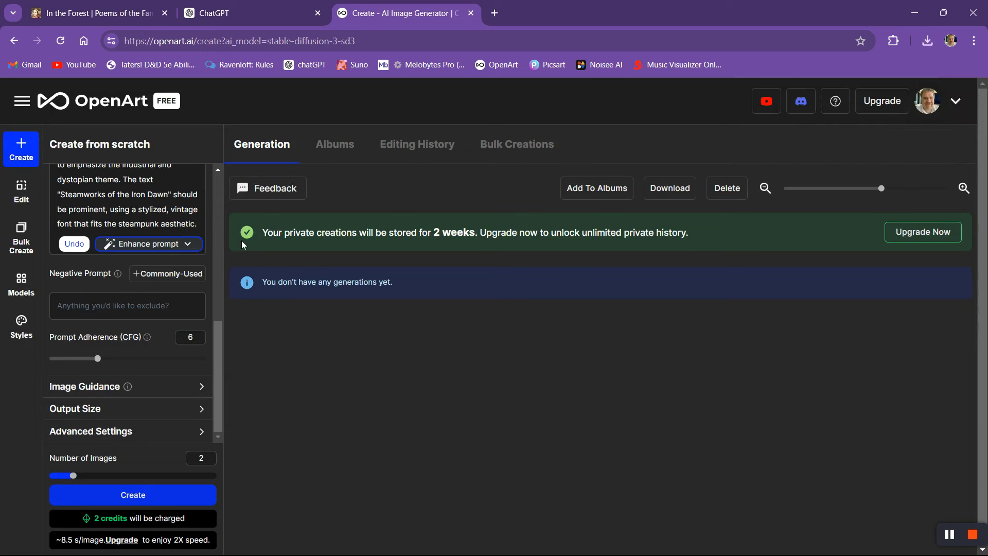
pyautogui.scroll(4, 155, 247)
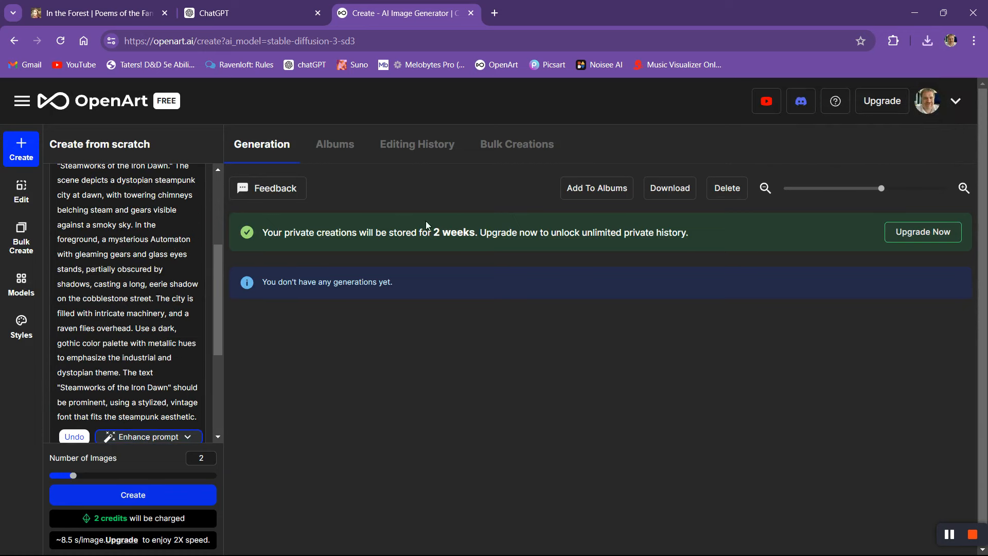
pyautogui.scroll(5, 150, 274)
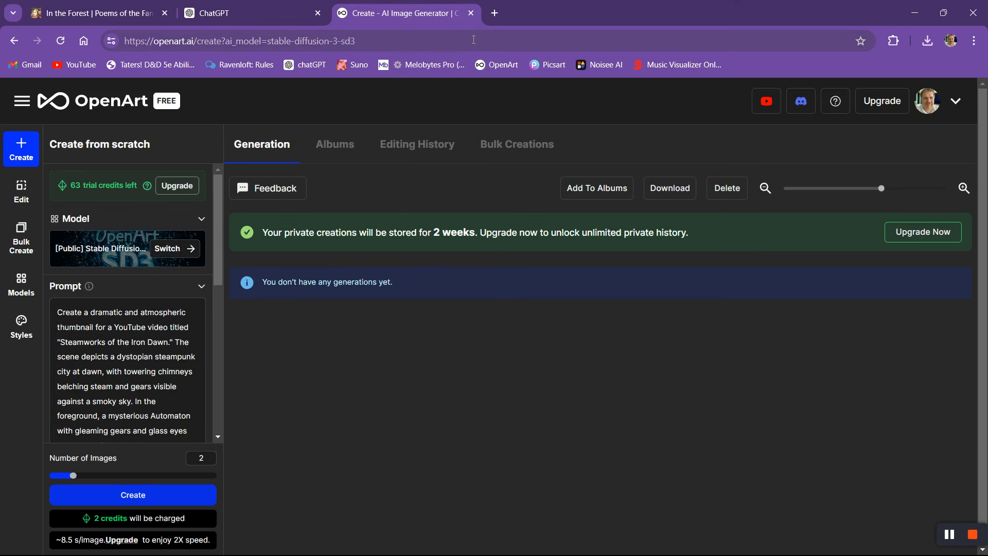
# Search the web for "steam factory sounds download" in the current browser tab
pyautogui.click(474, 39)
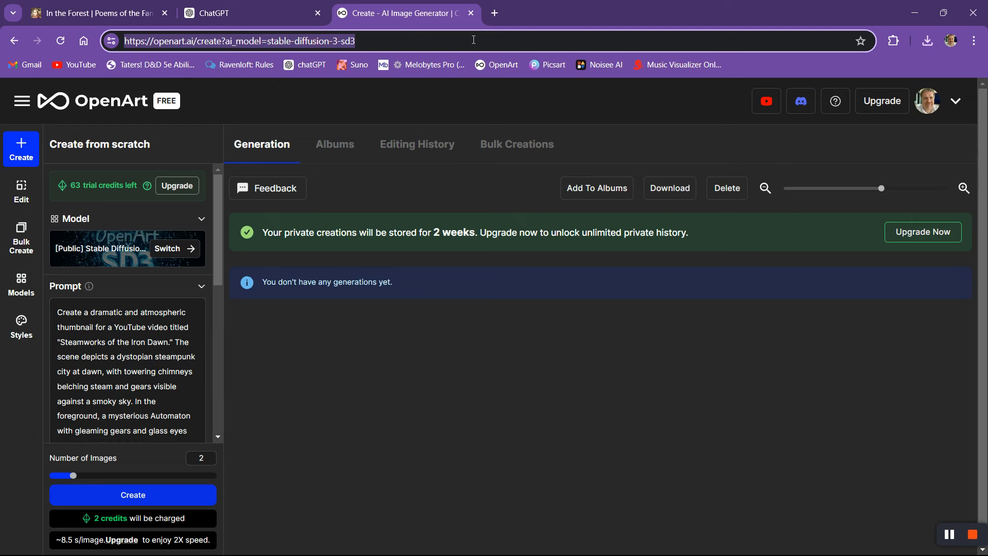
pyautogui.write('stea')
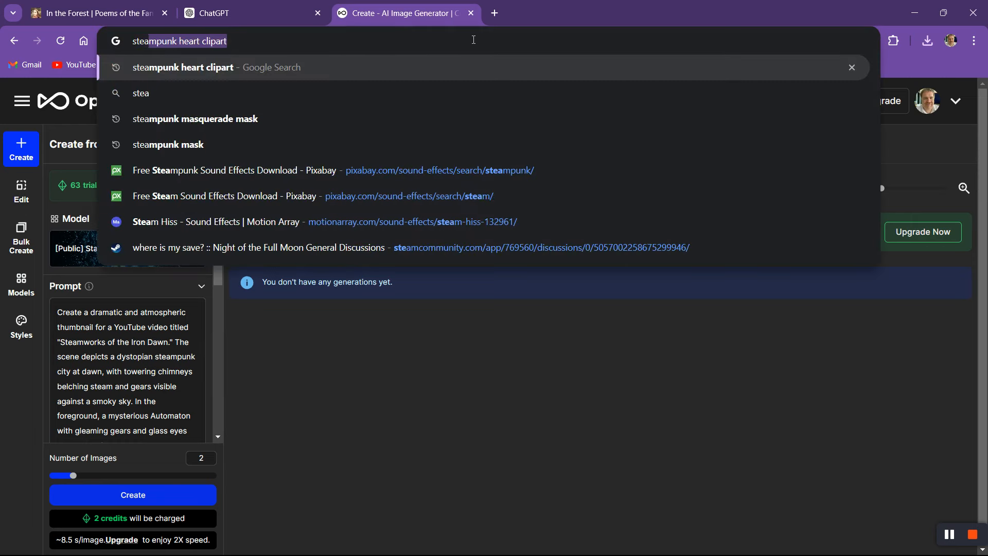
pyautogui.write('m fa')
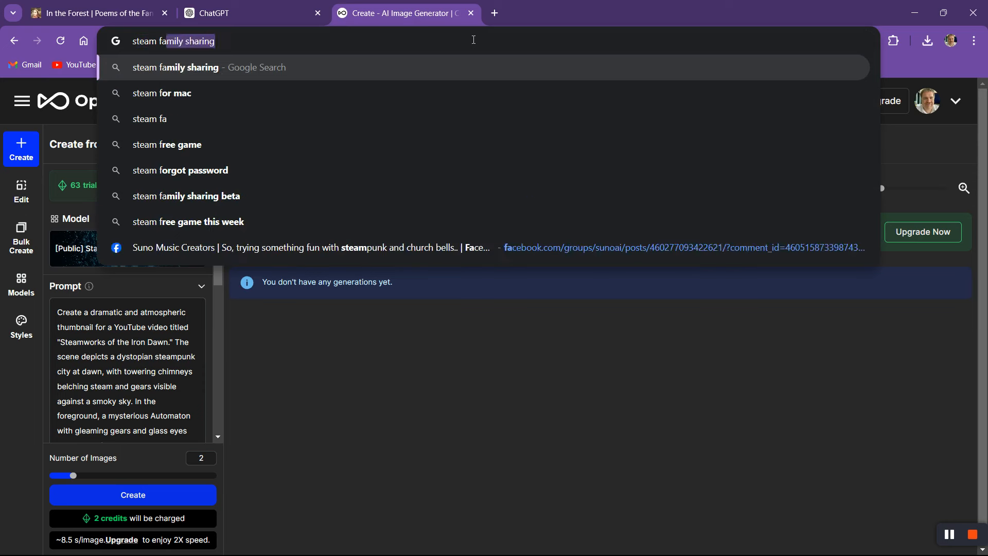
pyautogui.write('ctory sounds')
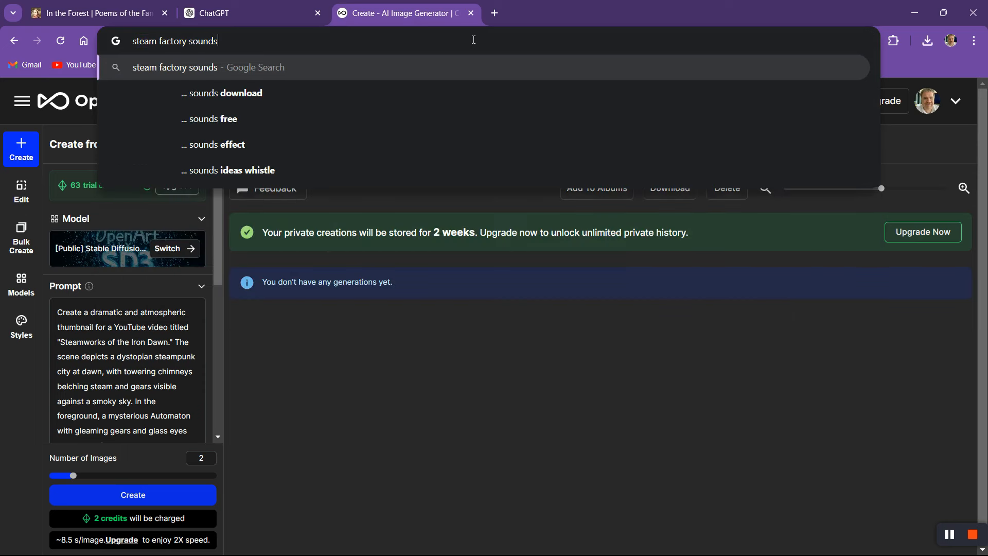
pyautogui.press('Down')
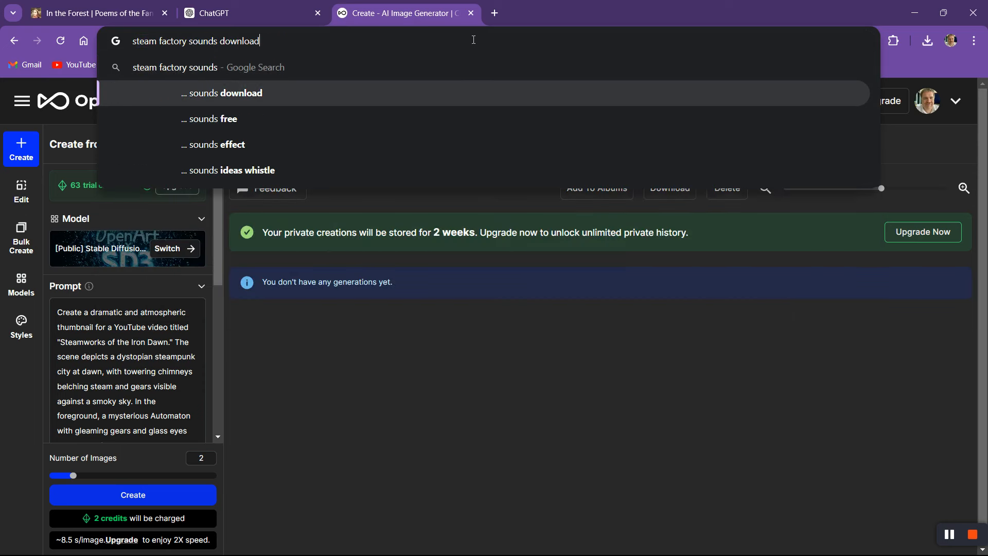
pyautogui.press('Return')
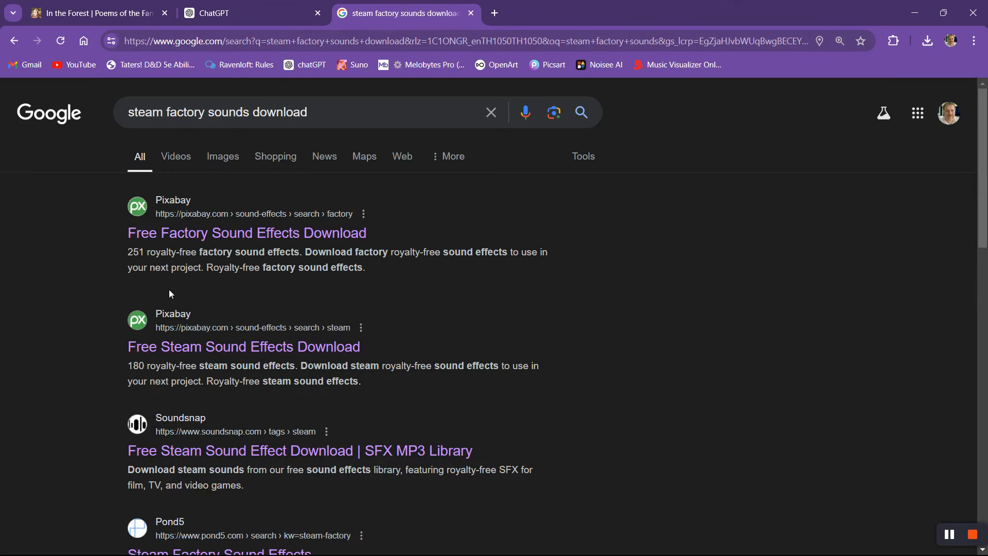
# Look through the search results and open Pixabay's "Free Factory Sound Effects Download" page
pyautogui.scroll(-1, 227, 324)
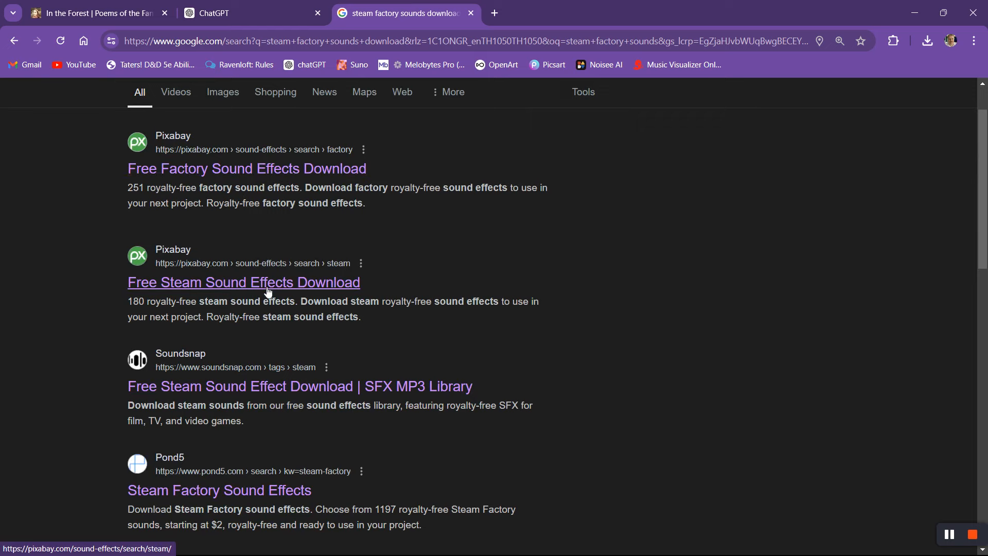
pyautogui.scroll(-3, 271, 288)
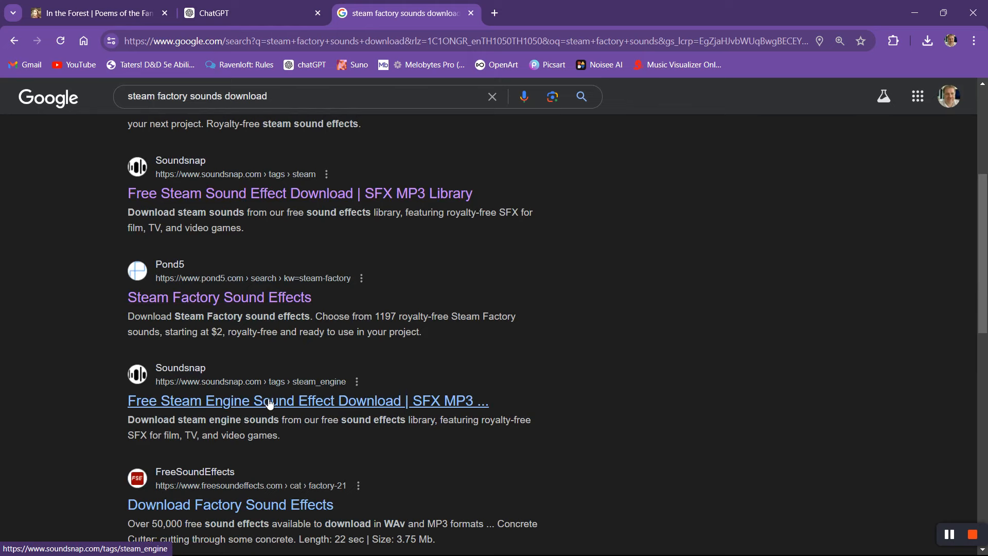
pyautogui.scroll(5, 262, 360)
pyautogui.click(227, 233)
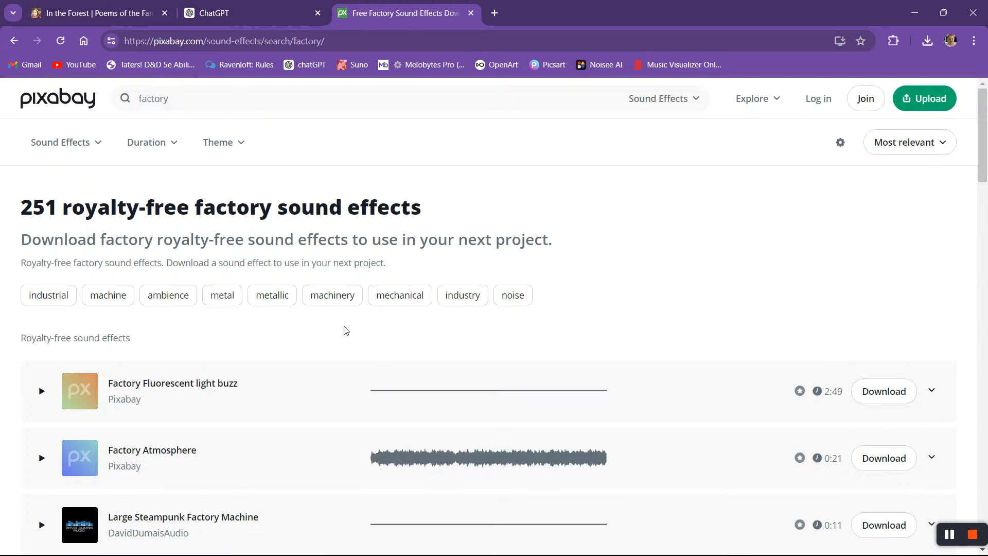
# Preview the sound effects Factory Atmosphere, Large Steampunk Factory Machine and factory explosion steam burst, stopping each one after listening
pyautogui.scroll(-2, 309, 317)
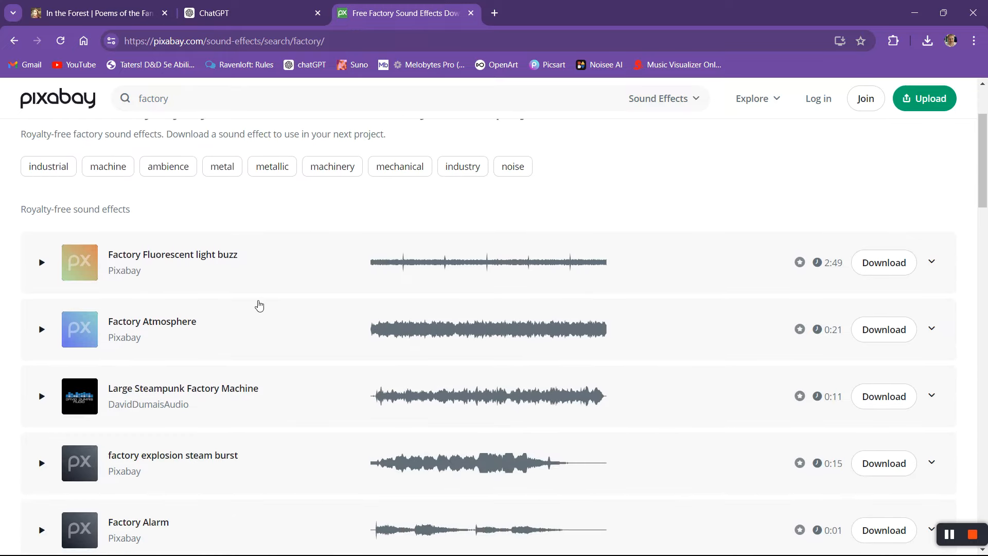
pyautogui.click(40, 330)
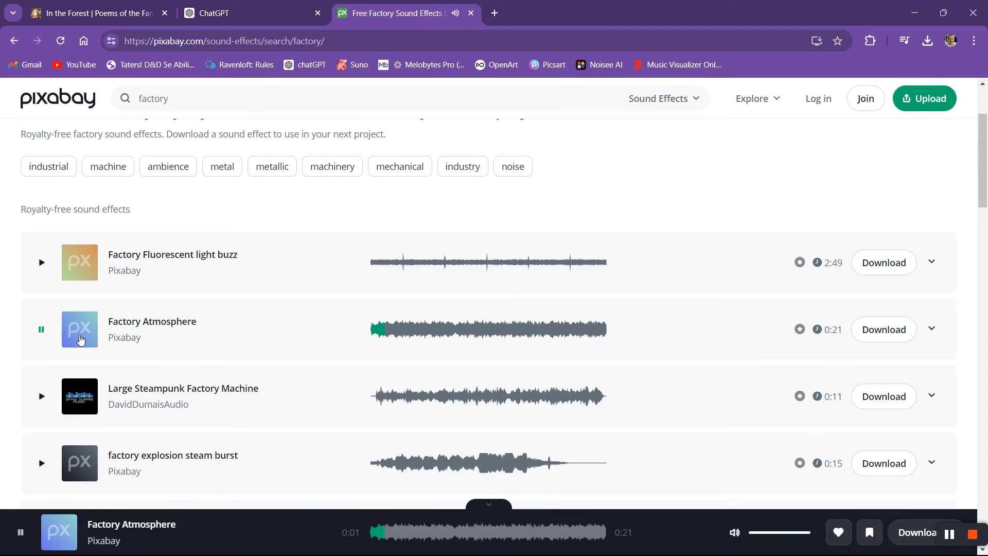
pyautogui.click(41, 329)
pyautogui.scroll(-2, 187, 342)
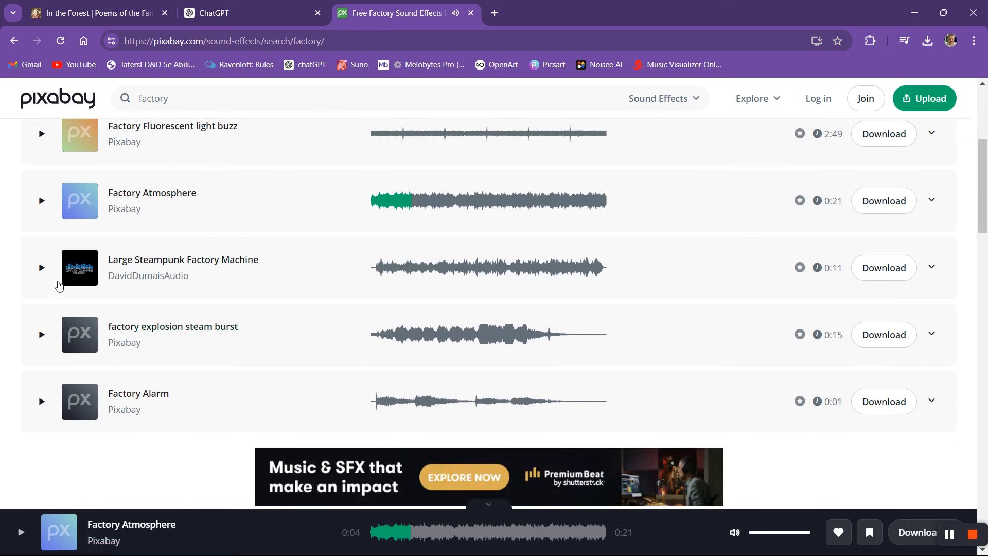
pyautogui.click(41, 268)
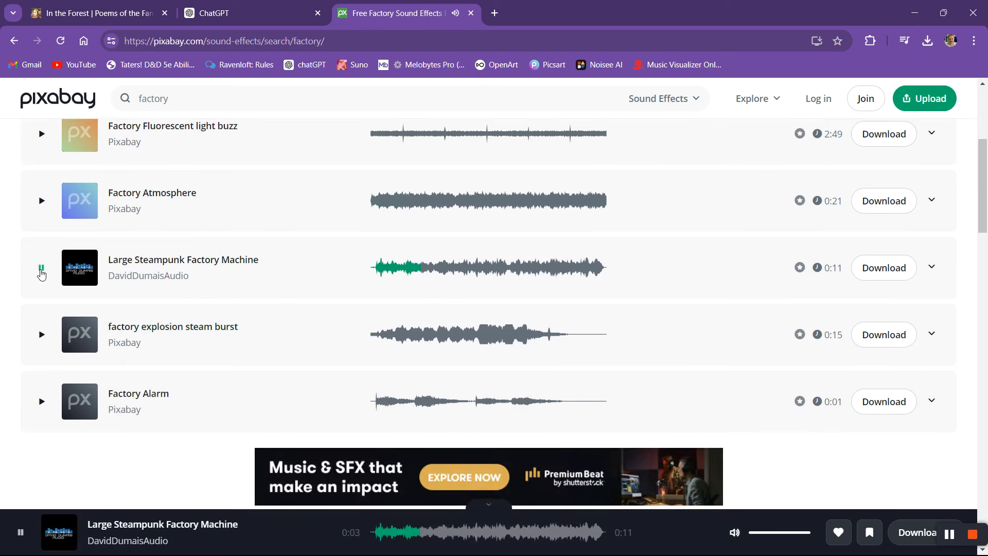
pyautogui.click(42, 269)
pyautogui.click(37, 337)
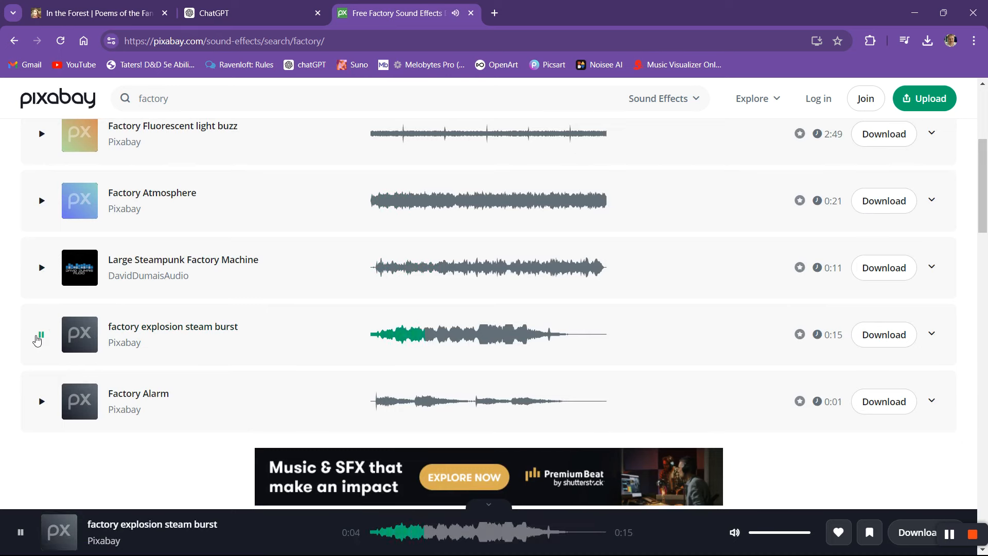
pyautogui.click(36, 339)
# Preview the sound effects The Cloud Factory and Factory Exterior, Night further down the list, stopping each one
pyautogui.scroll(-2, 36, 338)
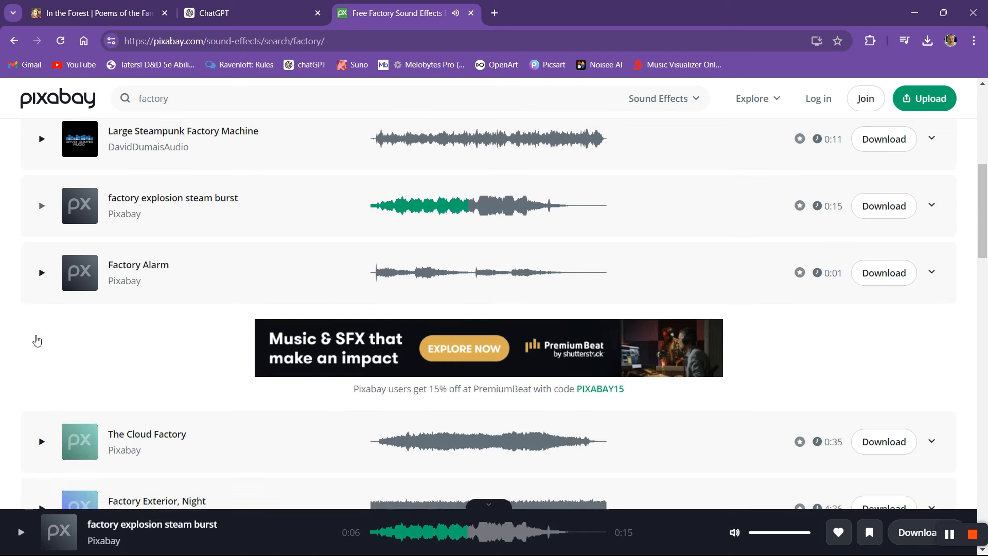
pyautogui.scroll(-4, 98, 401)
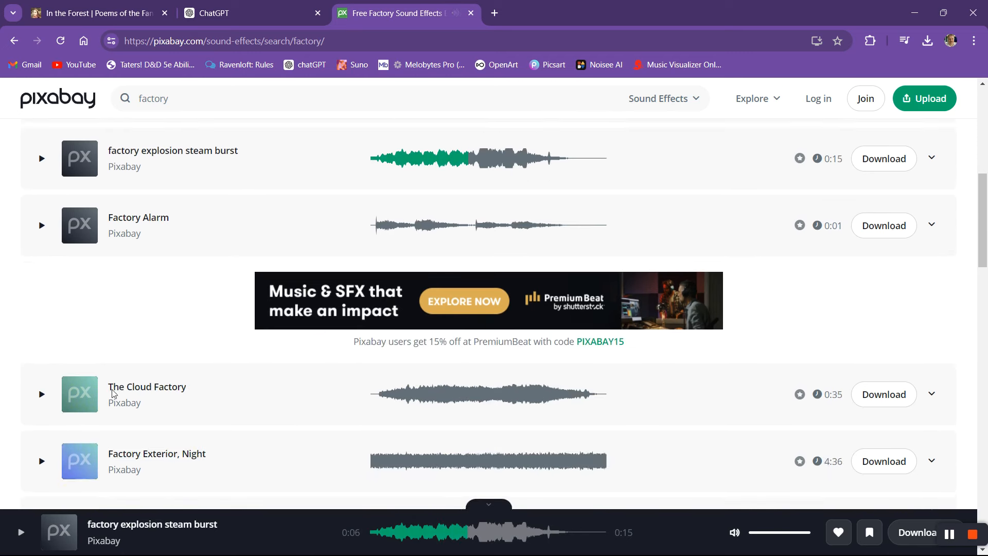
pyautogui.click(40, 251)
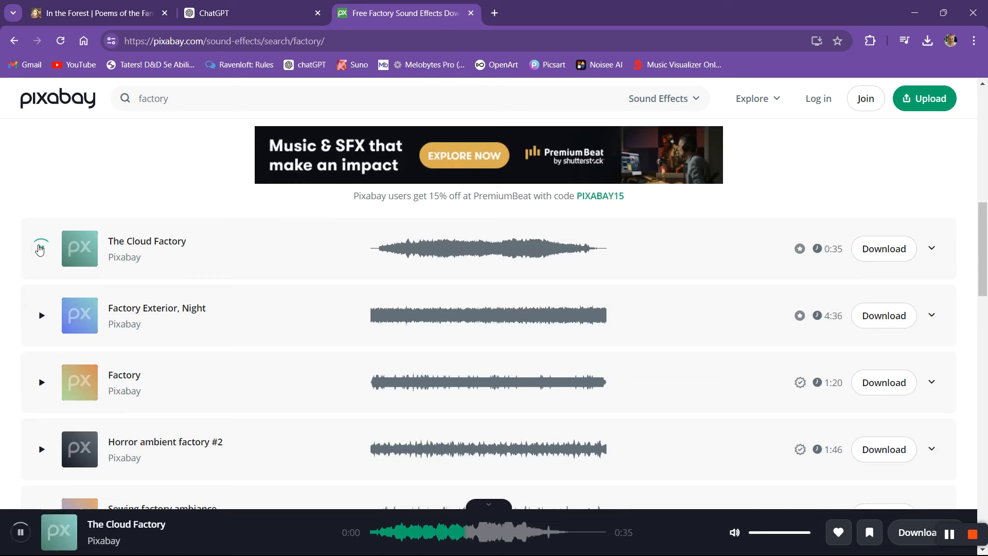
pyautogui.click(40, 251)
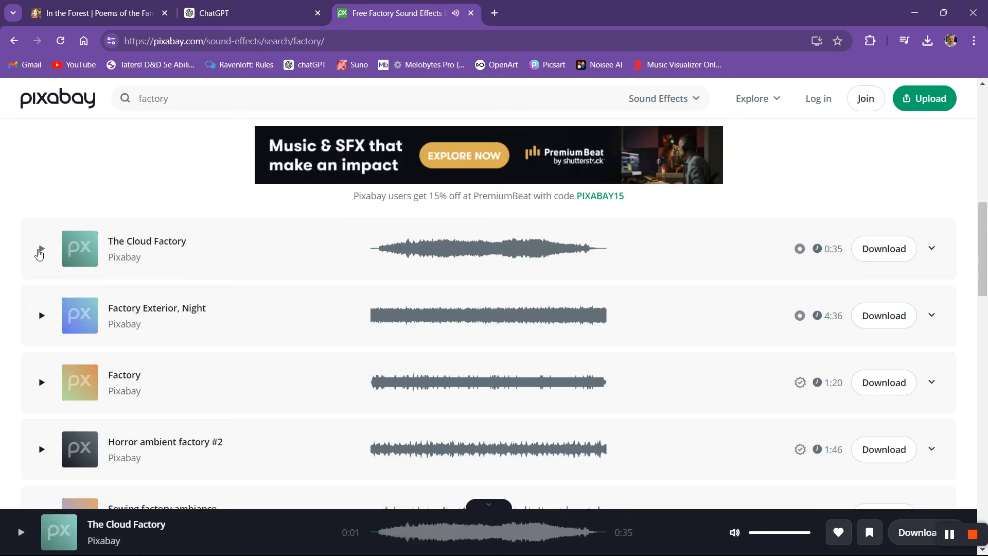
pyautogui.click(39, 252)
pyautogui.click(40, 252)
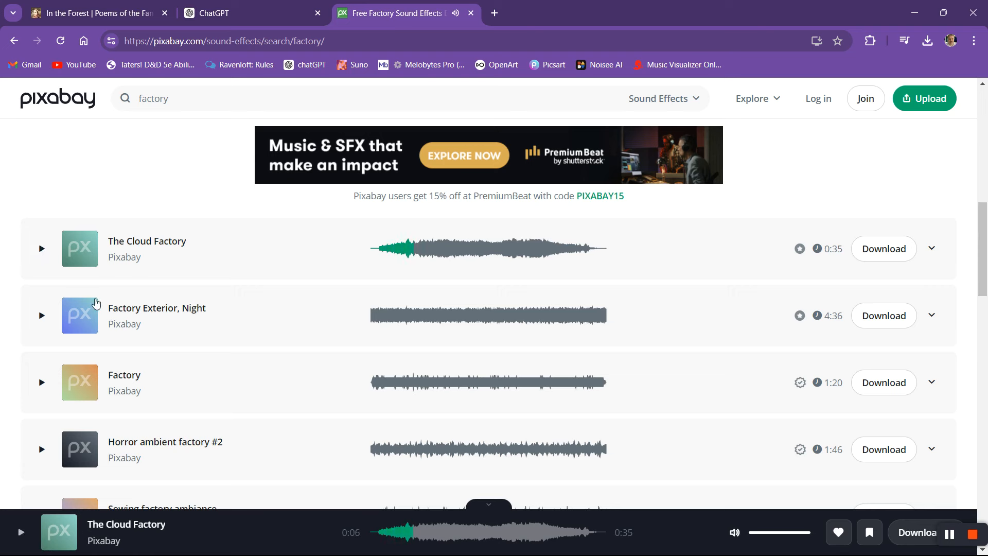
pyautogui.click(45, 316)
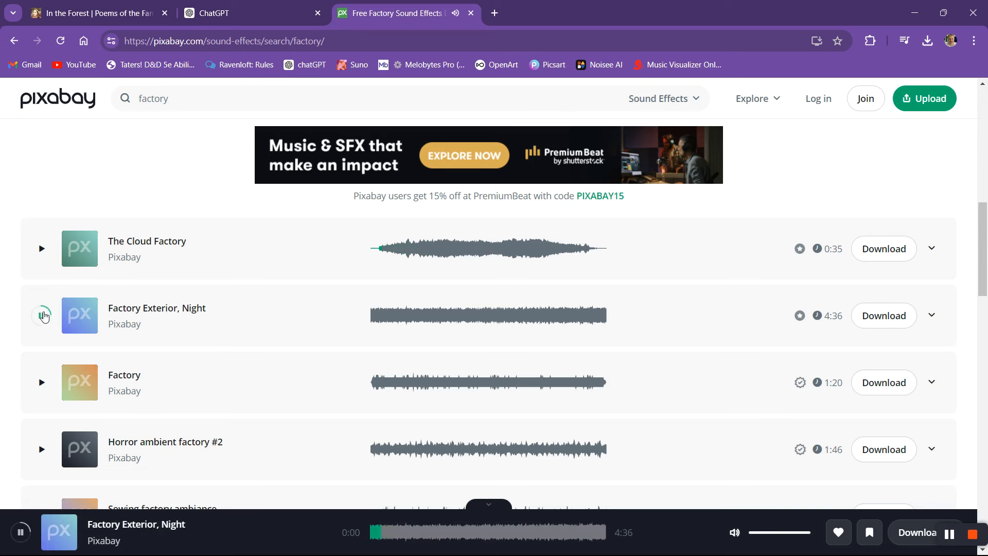
pyautogui.click(44, 317)
# Preview the sound effect Horror ambient factory #2, stop it, and play Sewing factory ambiance
pyautogui.scroll(-2, 44, 318)
pyautogui.scroll(-1, 90, 381)
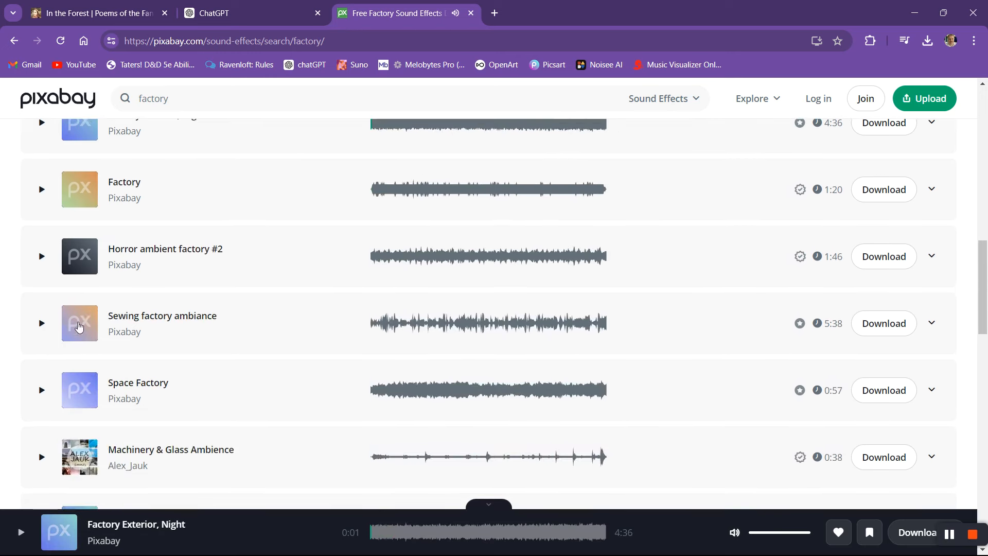
pyautogui.click(42, 258)
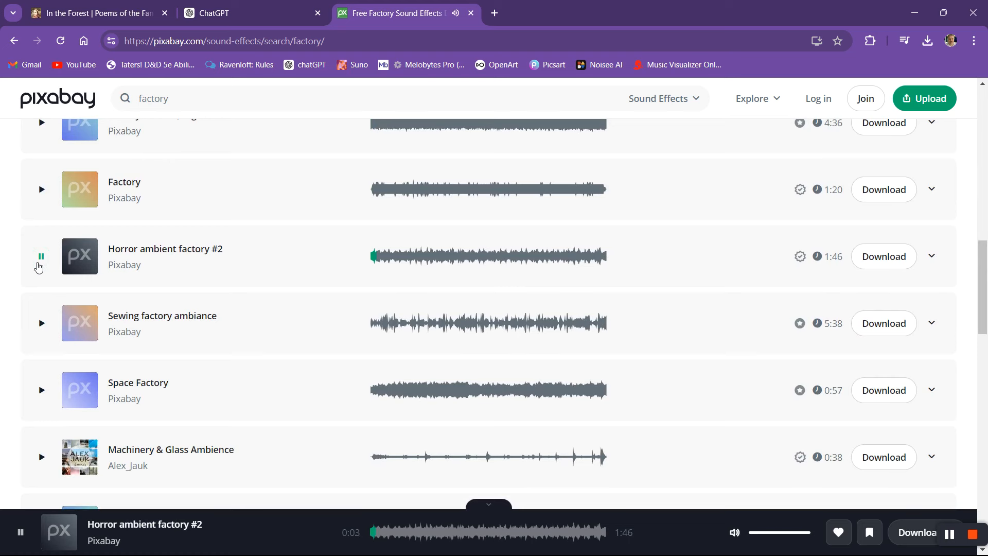
pyautogui.click(41, 256)
pyautogui.click(42, 324)
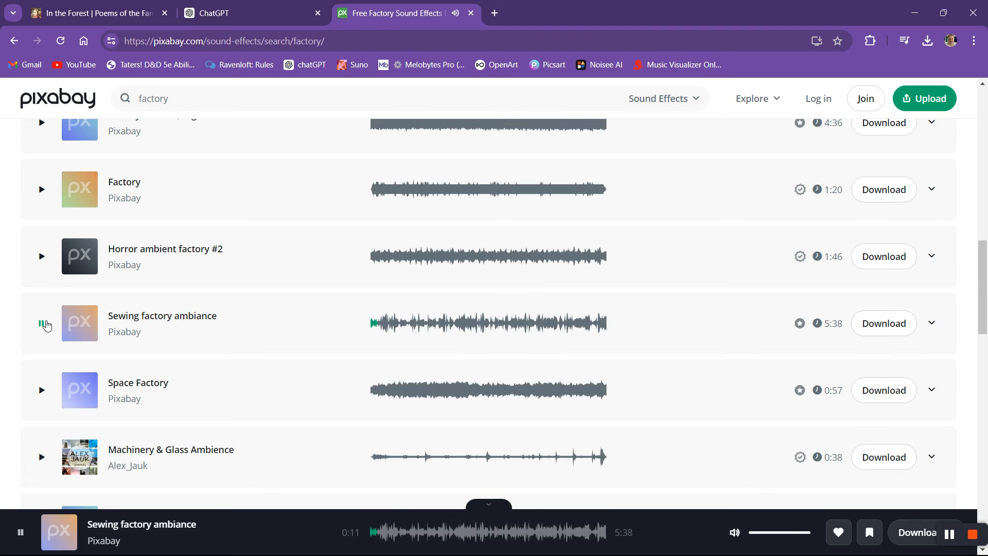
# Stop Sewing factory ambiance, and preview the sound effects Space Factory and Factory whistle, train whistle, stopping each one
pyautogui.click(43, 324)
pyautogui.click(40, 391)
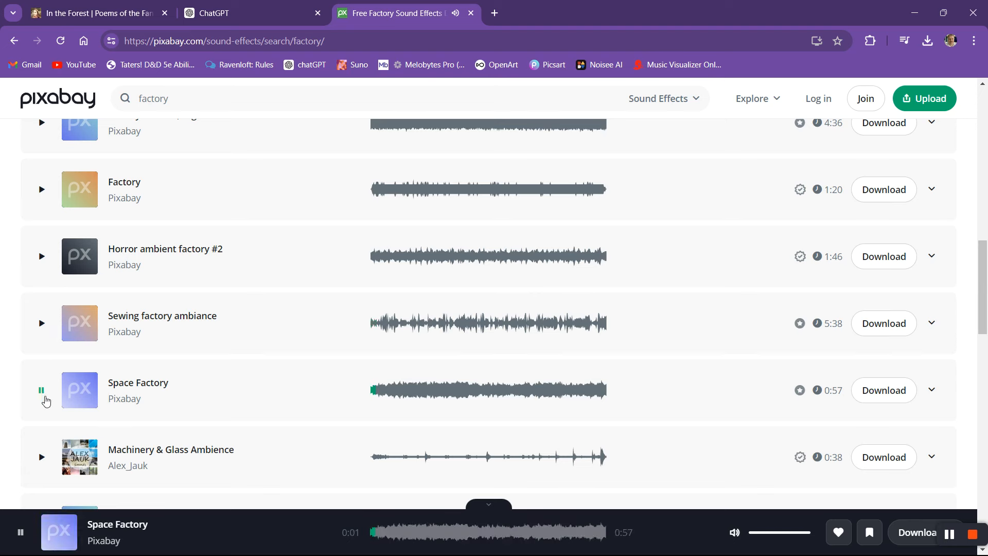
pyautogui.click(45, 401)
pyautogui.scroll(-3, 47, 400)
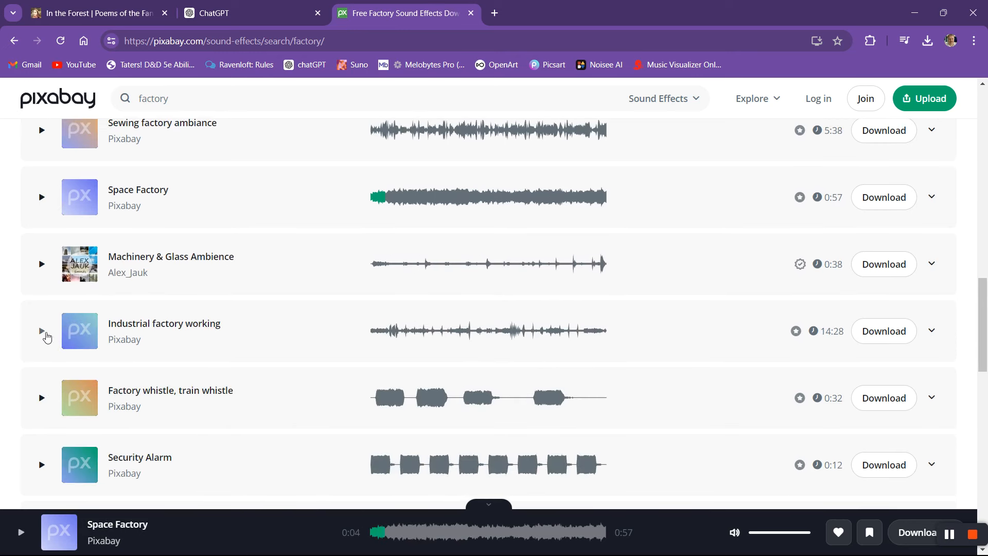
pyautogui.click(47, 404)
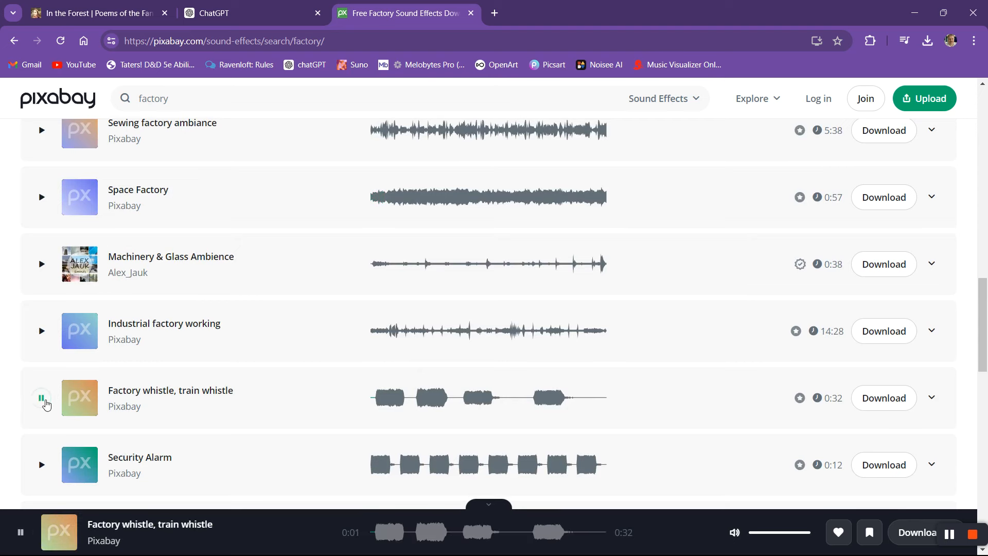
pyautogui.click(47, 404)
# Replay part of the sound effect factory explosion steam burst, download it, and dismiss the thank-you dialog
pyautogui.scroll(-3, 47, 404)
pyautogui.scroll(-2, 45, 404)
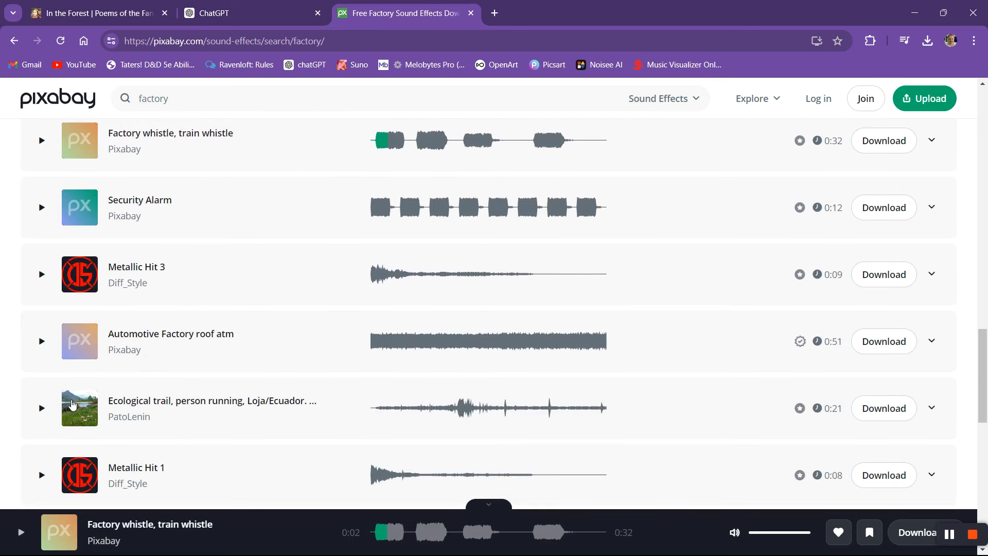
pyautogui.scroll(9, 173, 417)
pyautogui.scroll(5, 169, 412)
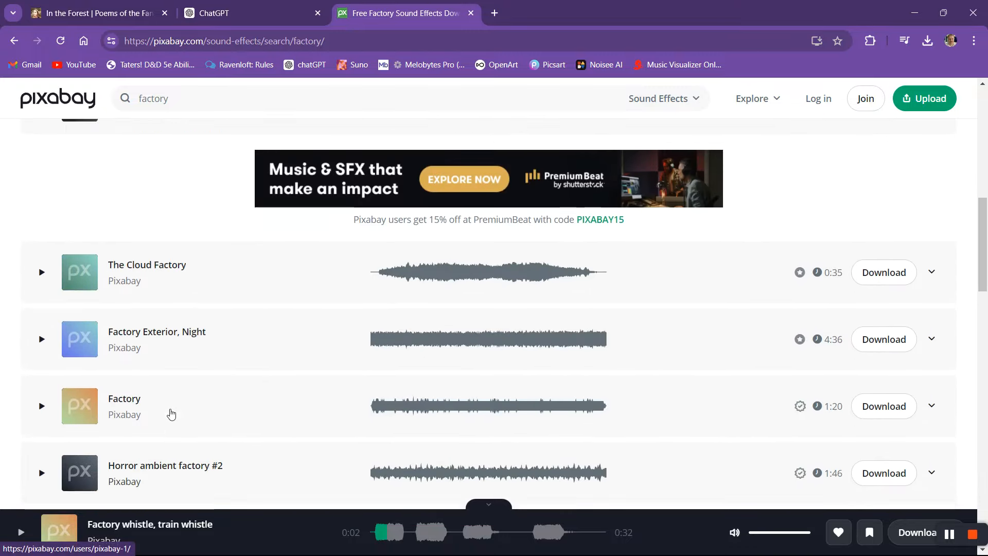
pyautogui.scroll(1, 165, 404)
pyautogui.scroll(2, 154, 391)
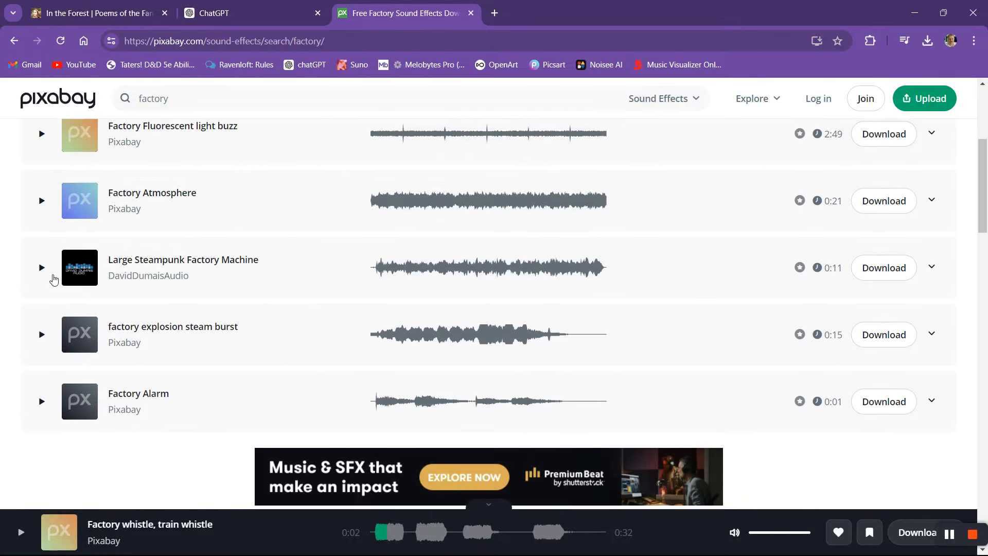
pyautogui.click(38, 336)
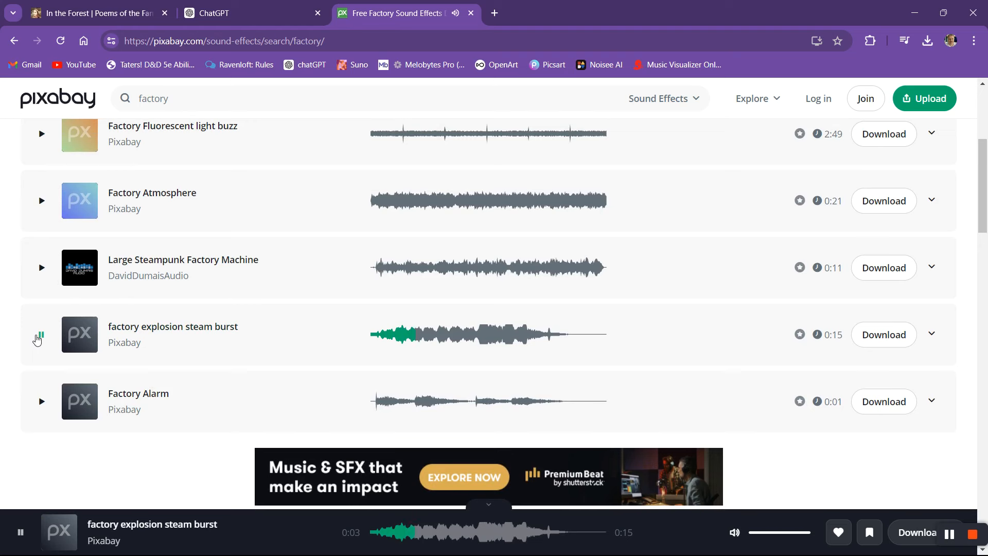
pyautogui.click(38, 336)
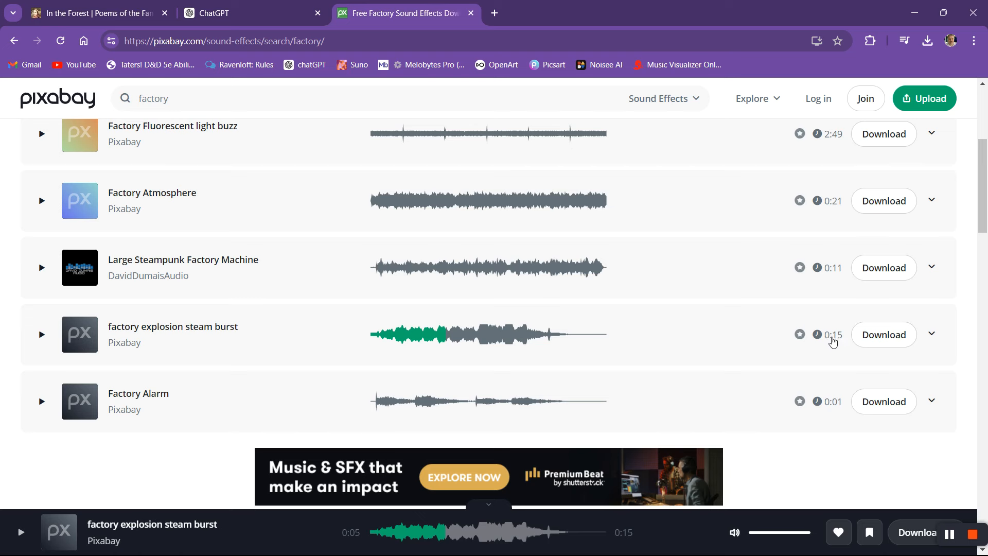
pyautogui.click(883, 341)
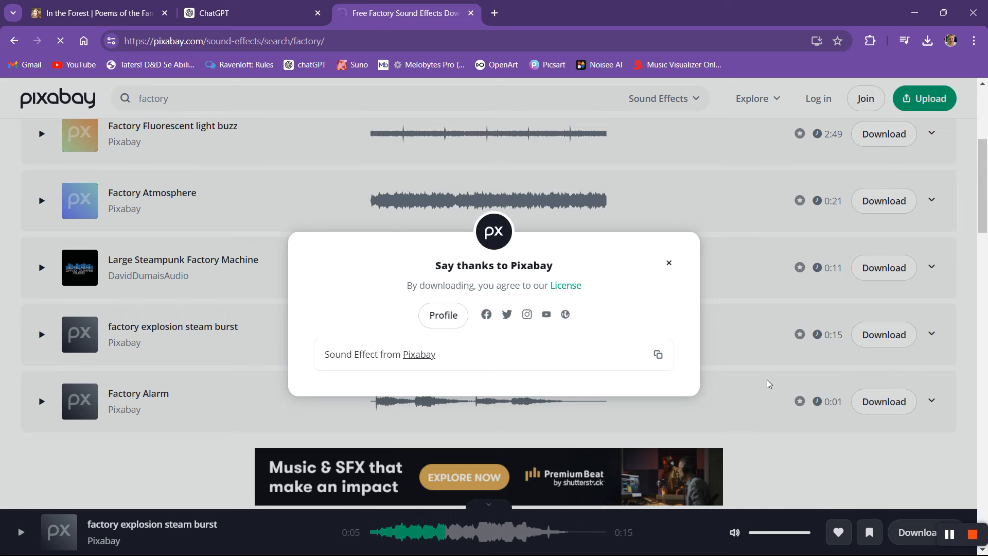
pyautogui.click(670, 263)
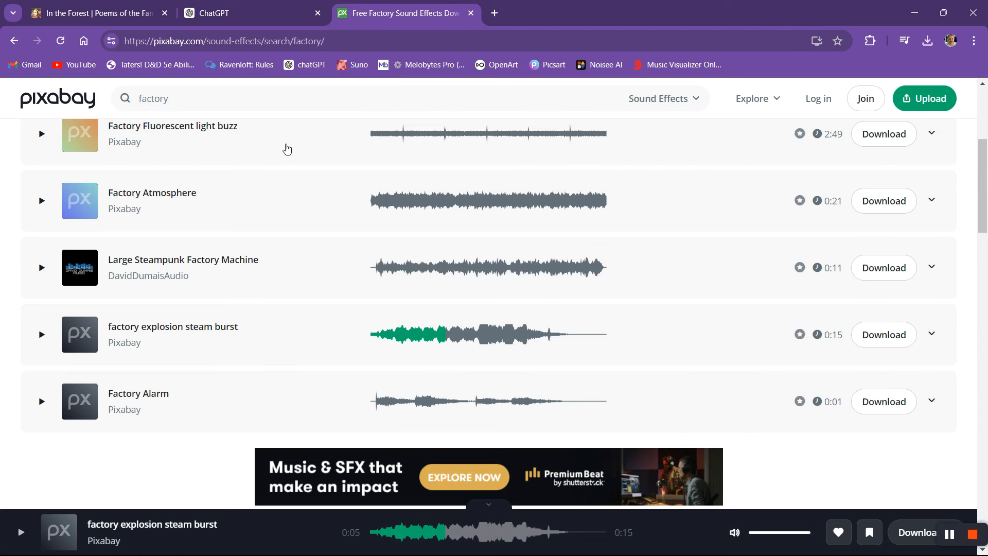
# Switch to Suno's song creation page and turn on Custom mode
pyautogui.click(356, 66)
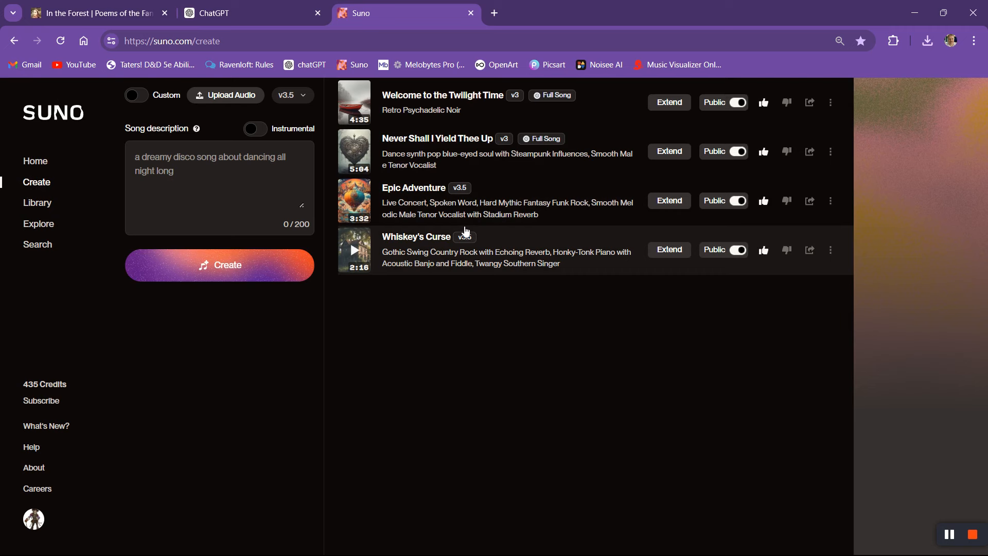
pyautogui.click(139, 98)
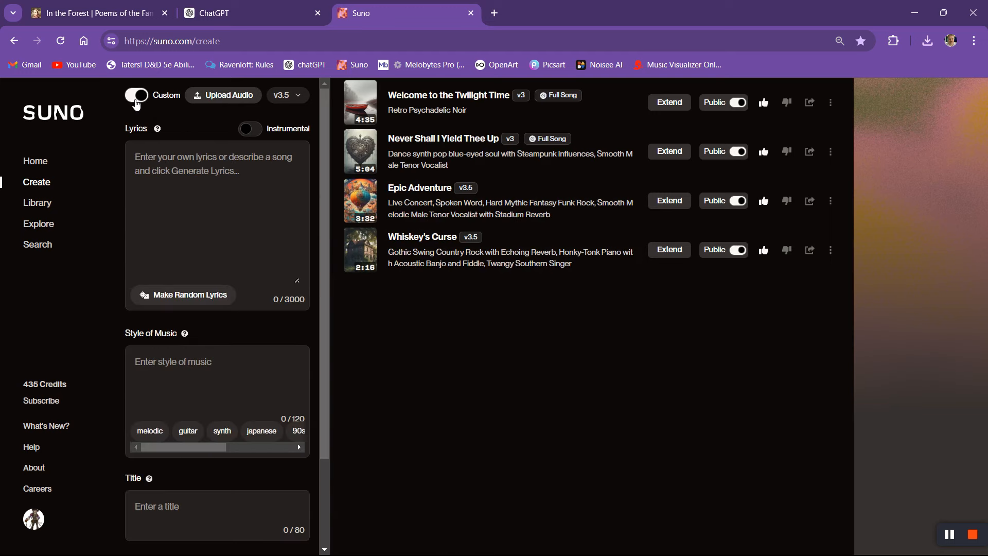
pyautogui.click(137, 102)
pyautogui.click(137, 103)
# Upload factory-explosion-steam-burst-35168 from Downloads as a Suno audio clip, keeping the suggested title and cover image
pyautogui.click(238, 97)
pyautogui.click(448, 289)
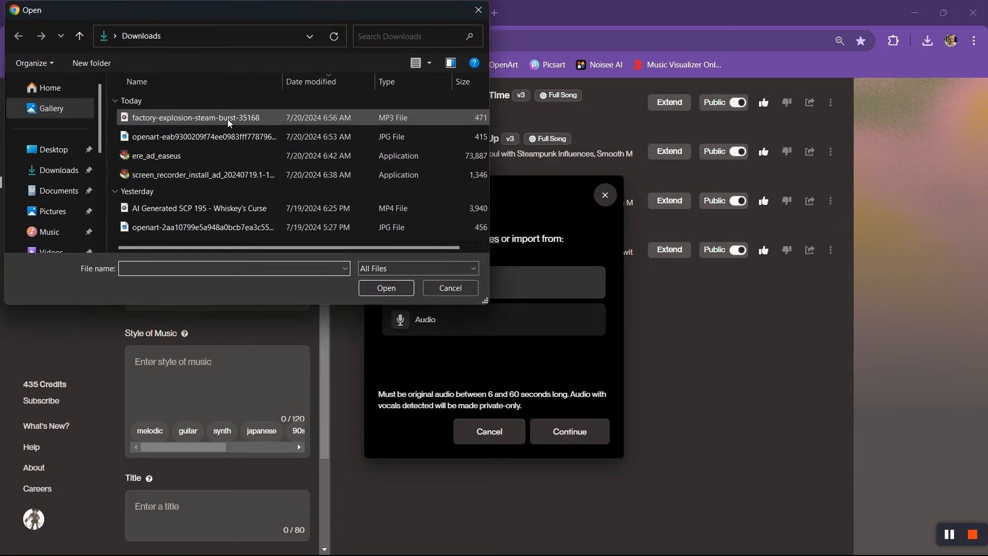
pyautogui.click(229, 122)
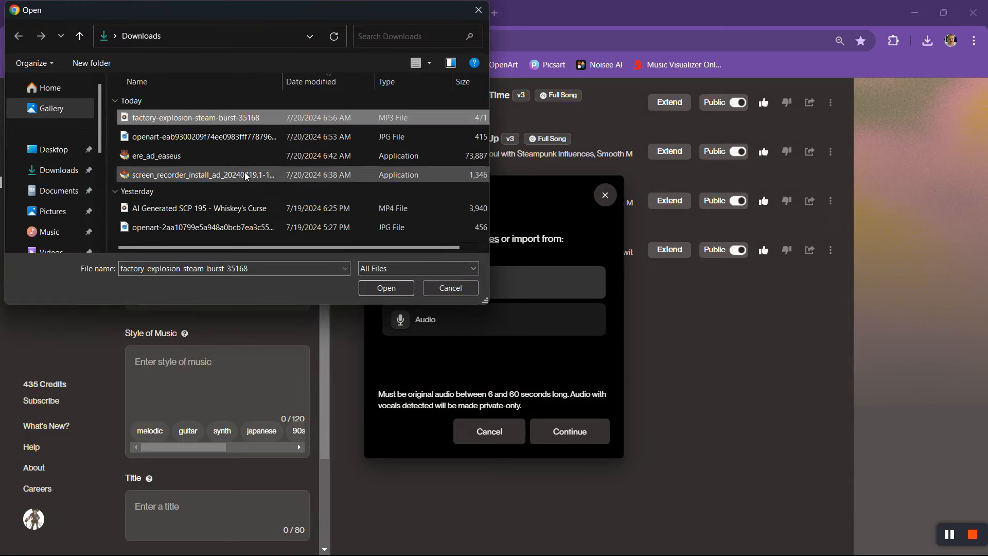
pyautogui.click(378, 289)
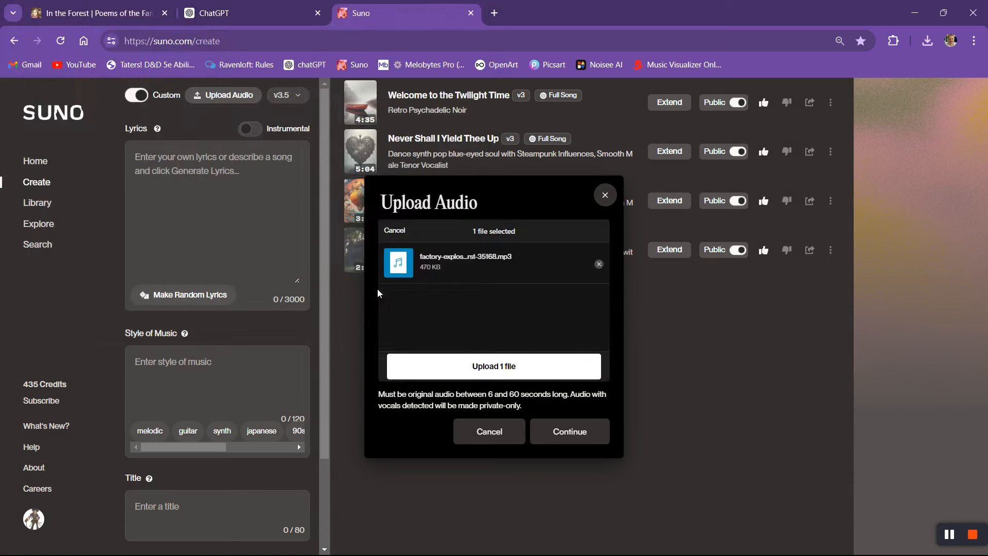
pyautogui.click(455, 368)
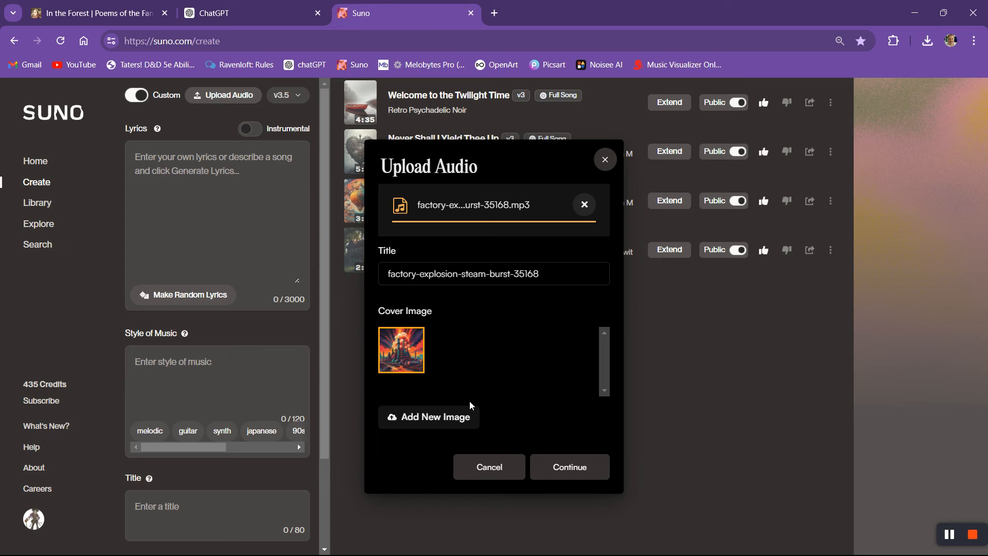
pyautogui.click(557, 472)
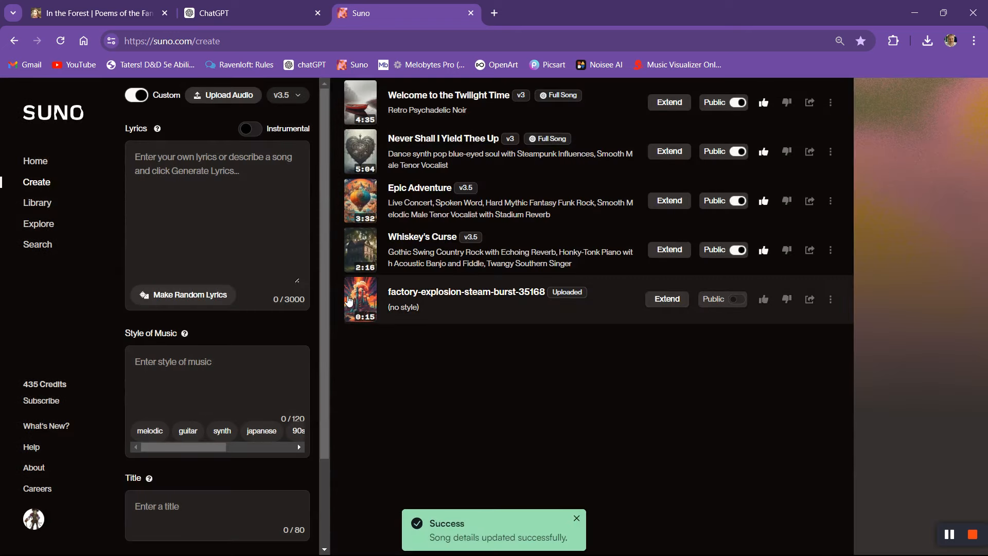
# Copy the full song lyrics from [Verse 1] through [Outro] in ChatGPT and paste them as the lyrics in Suno
pyautogui.click(211, 13)
pyautogui.scroll(4, 367, 278)
pyautogui.scroll(10, 366, 274)
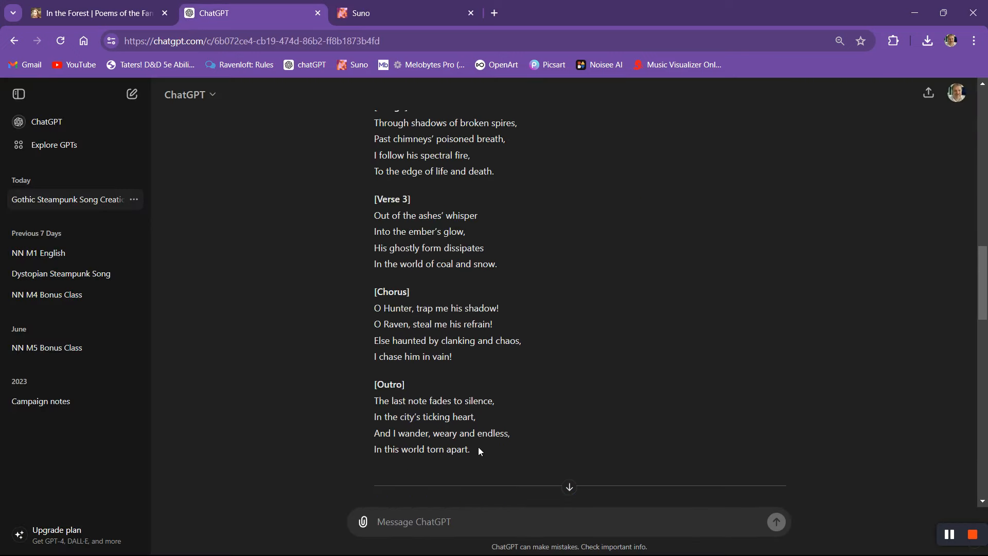
pyautogui.moveTo(477, 450); pyautogui.dragTo(369, 161)
pyautogui.scroll(6, 401, 247)
pyautogui.scroll(5, 401, 247)
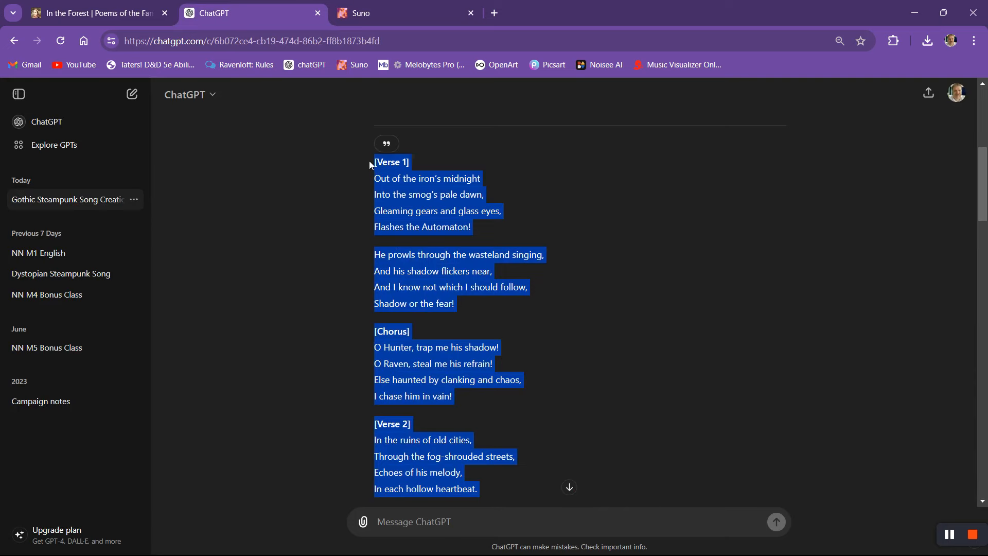
pyautogui.click(371, 13)
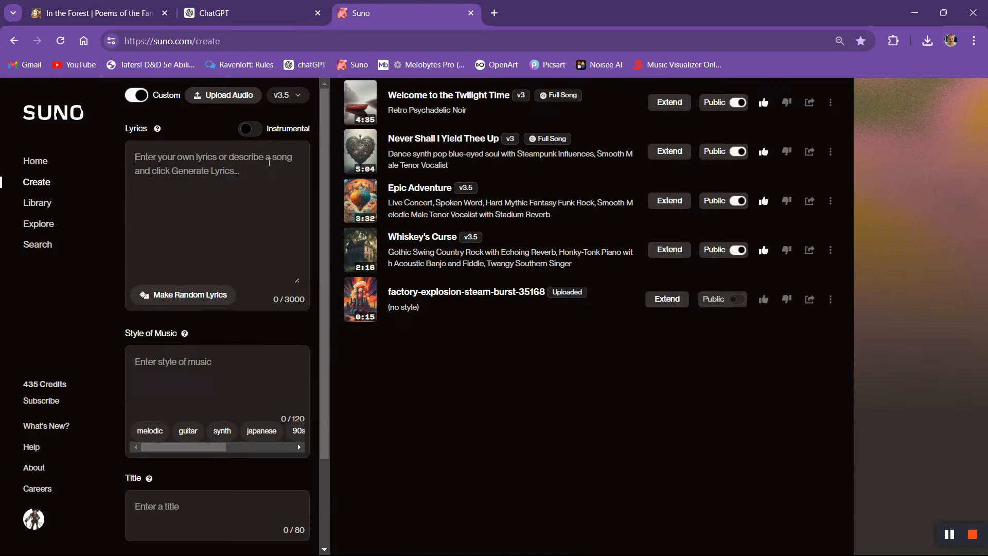
pyautogui.hotkey('ctrl', 'v')
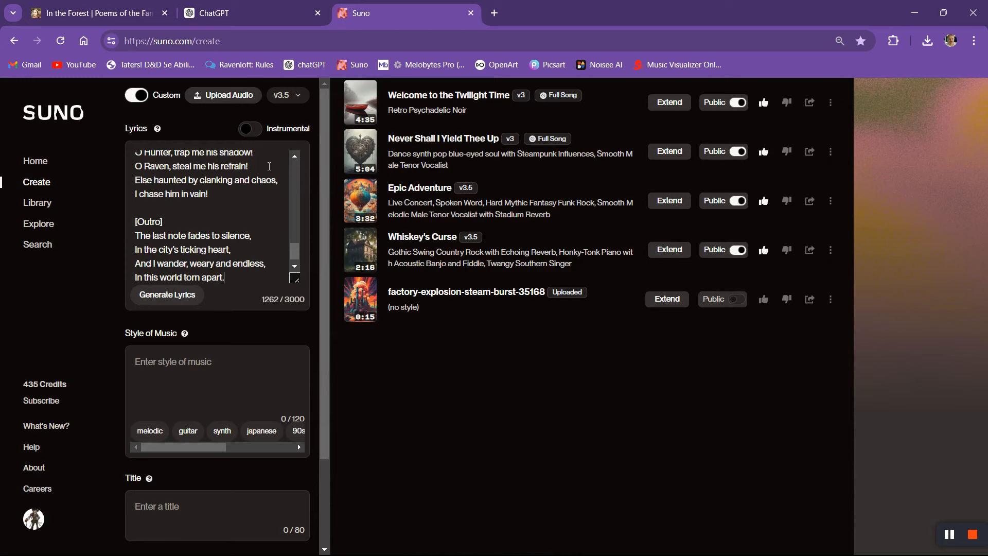
# Add the line "[Lead In - Instrumental Interlude]" above [Verse 1], separated from it by a blank line
pyautogui.scroll(10, 238, 213)
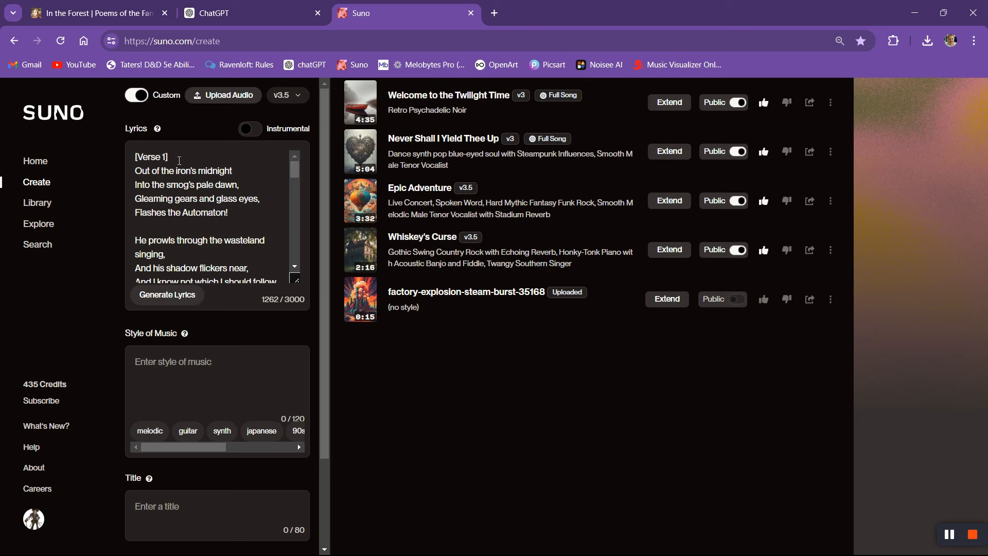
pyautogui.press('Return')
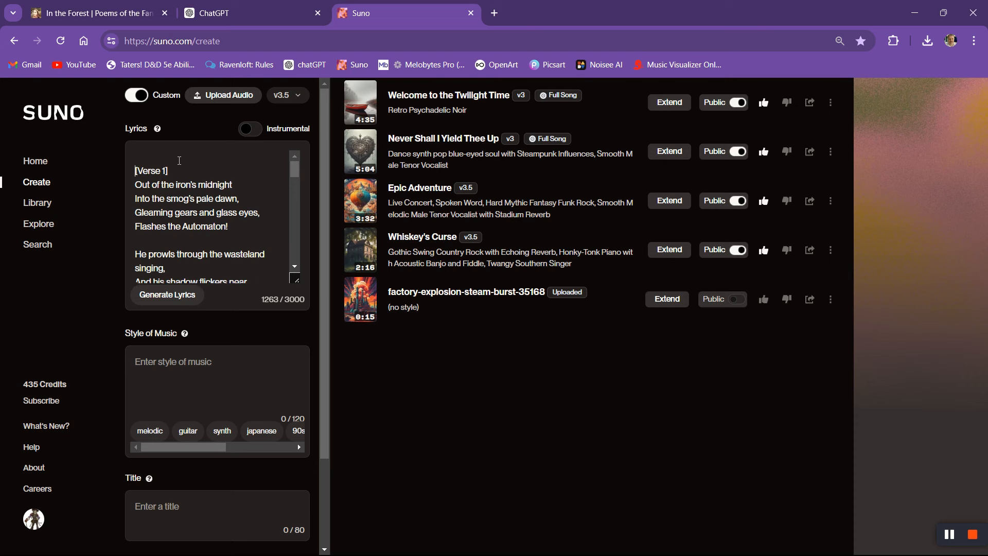
pyautogui.press('Return')
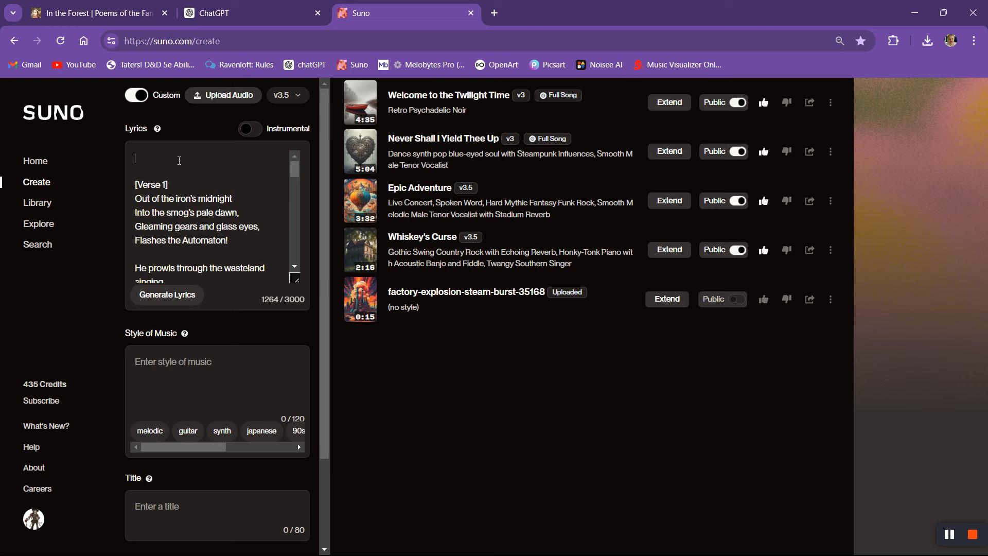
pyautogui.write('[')
pyautogui.write('Lead In')
pyautogui.write(' - ')
pyautogui.write('Instrumental ')
pyautogui.write('Interlude')
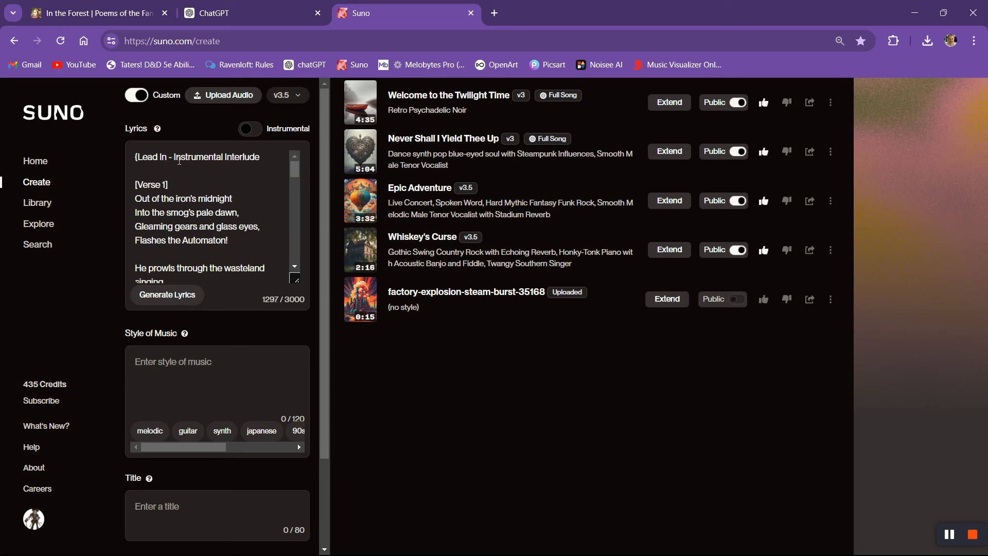
pyautogui.write(']')
pyautogui.press('BackSpace')
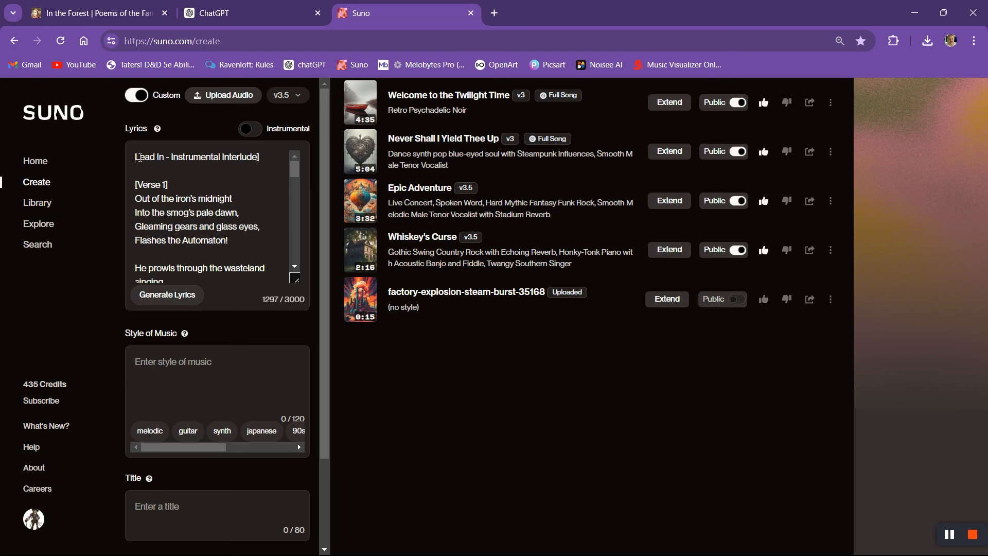
pyautogui.write('[')
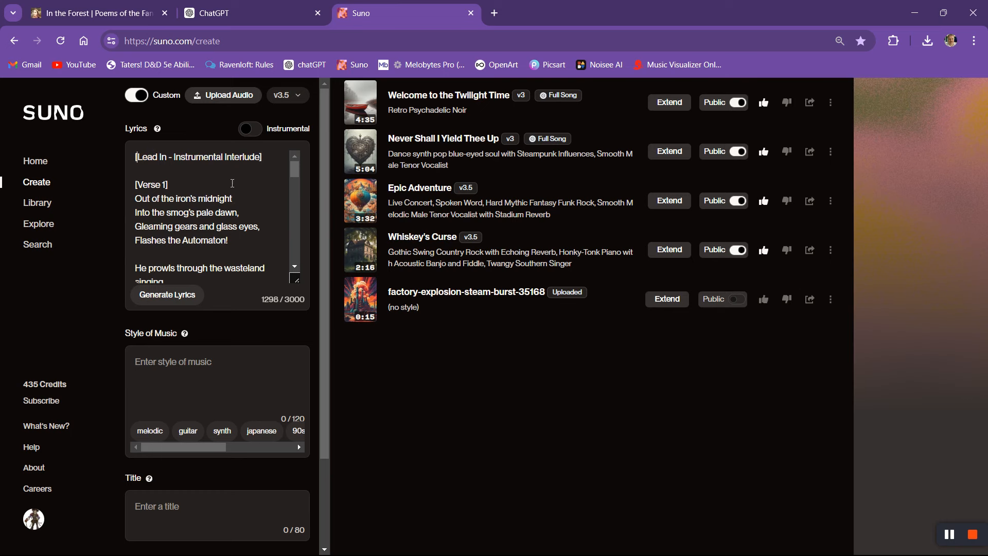
# Insert a separate "[Break]" line between the first chorus and [Verse 2] in the lyrics
pyautogui.scroll(-1, 230, 184)
pyautogui.scroll(-2, 169, 206)
pyautogui.scroll(3, 169, 206)
pyautogui.scroll(-3, 169, 208)
pyautogui.scroll(-1, 169, 208)
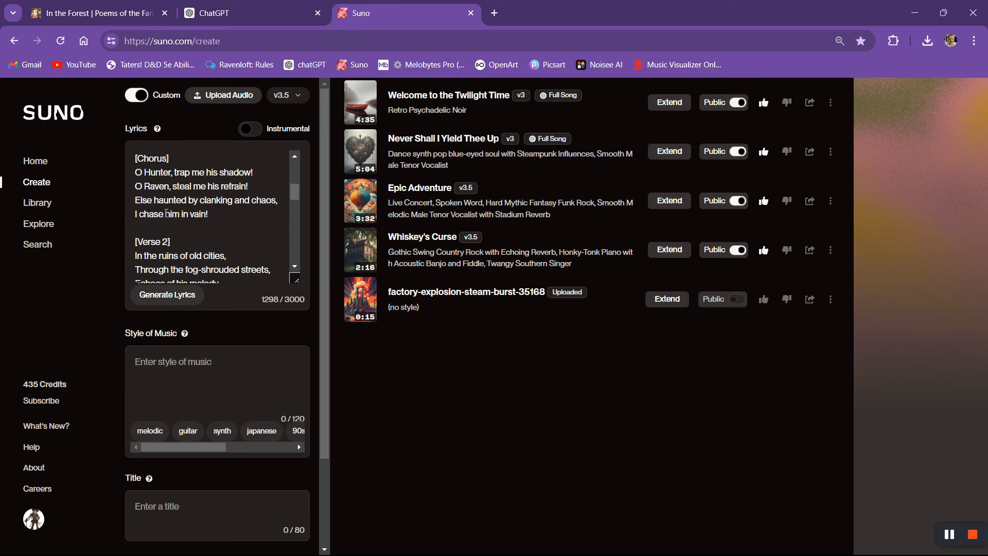
pyautogui.click(159, 230)
pyautogui.press('Return')
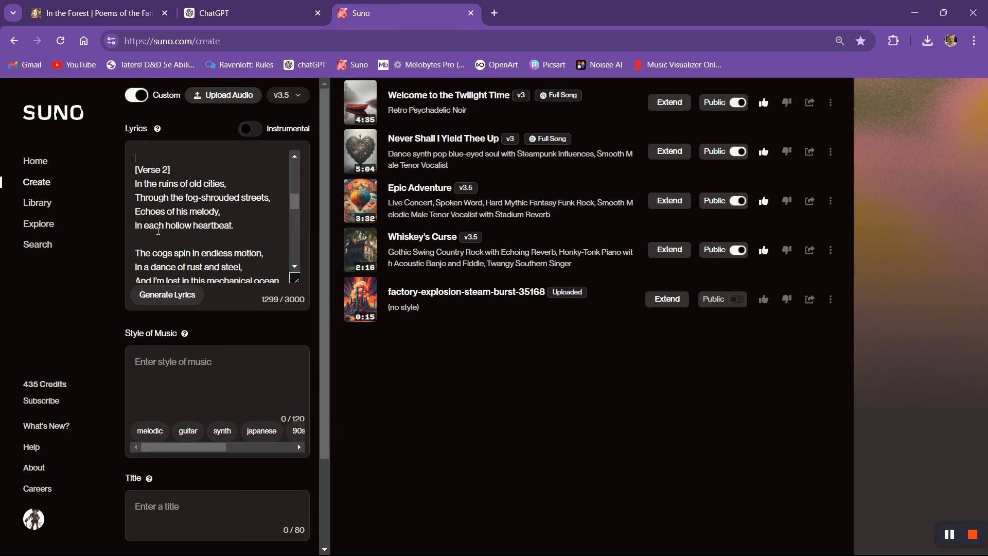
pyautogui.press('Return')
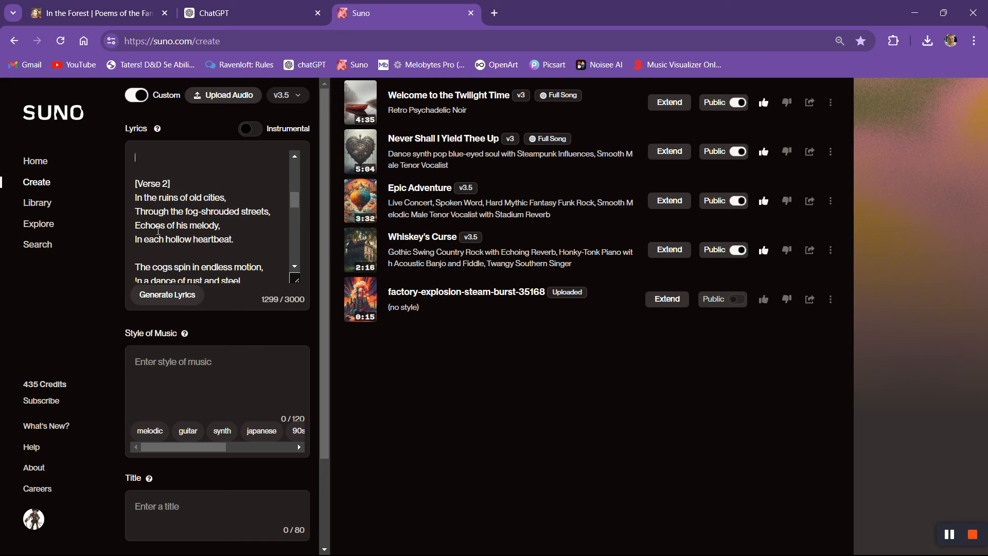
pyautogui.scroll(1, 164, 227)
pyautogui.press('Return')
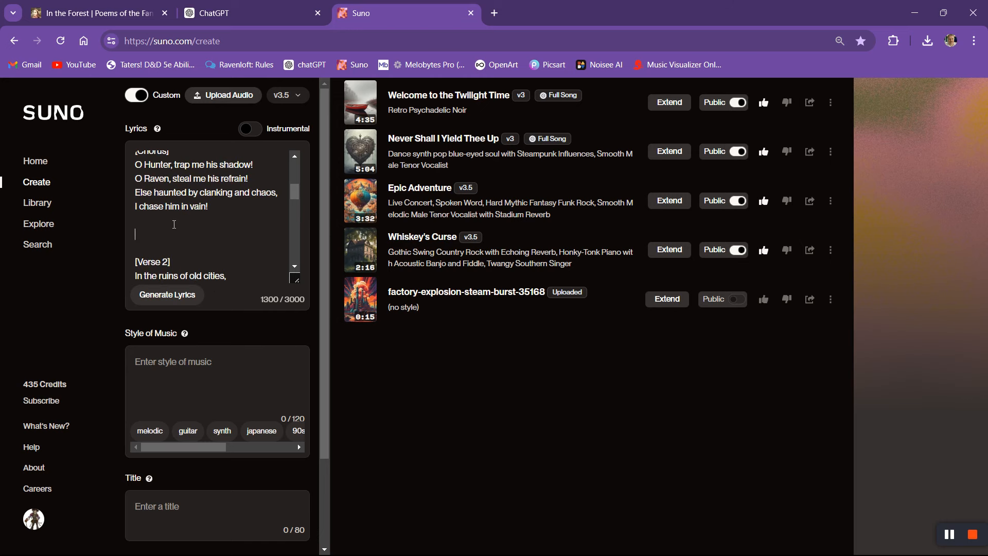
pyautogui.write('[Break]')
# Insert a separate "[Break]" line between the second chorus and [Bridge] in the lyrics
pyautogui.scroll(-4, 174, 224)
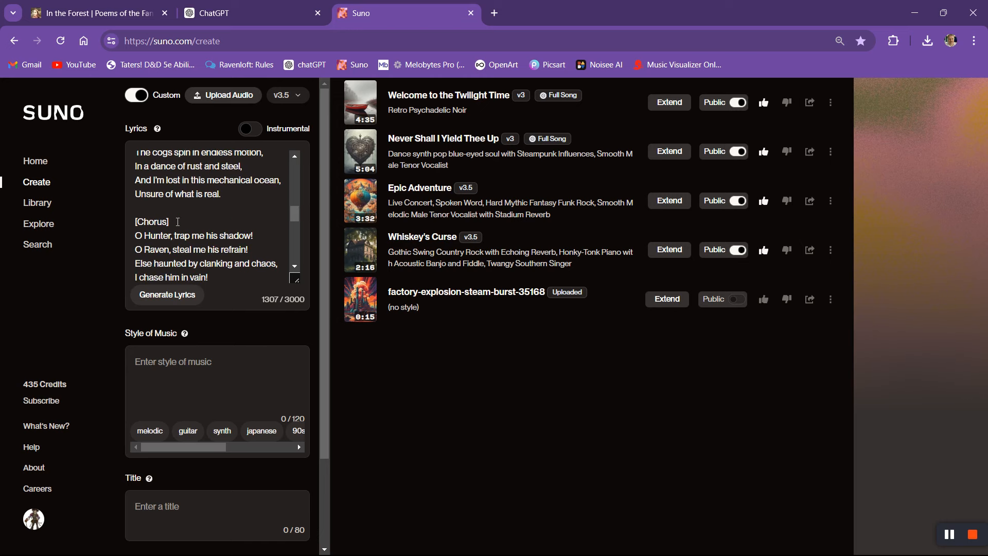
pyautogui.scroll(-2, 178, 221)
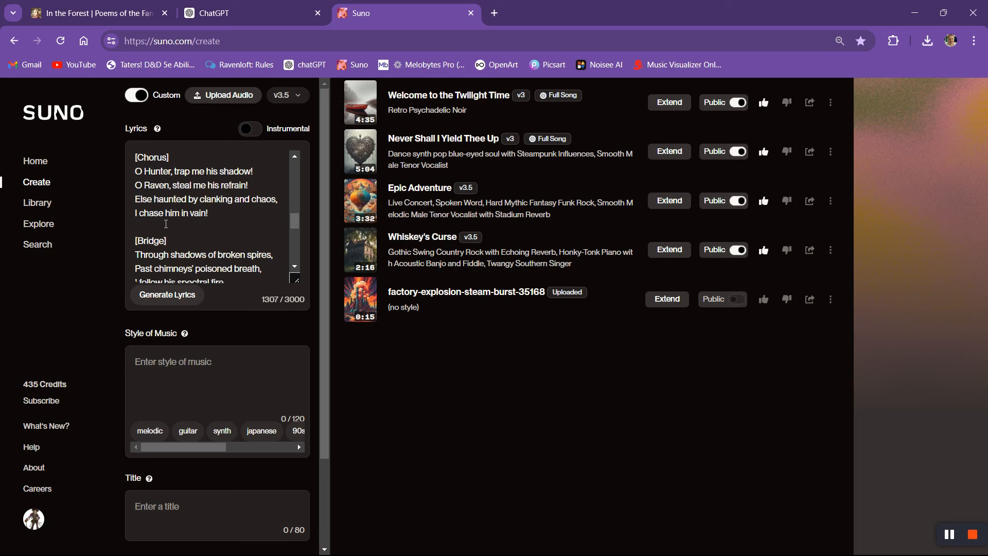
pyautogui.click(166, 224)
pyautogui.press('Return')
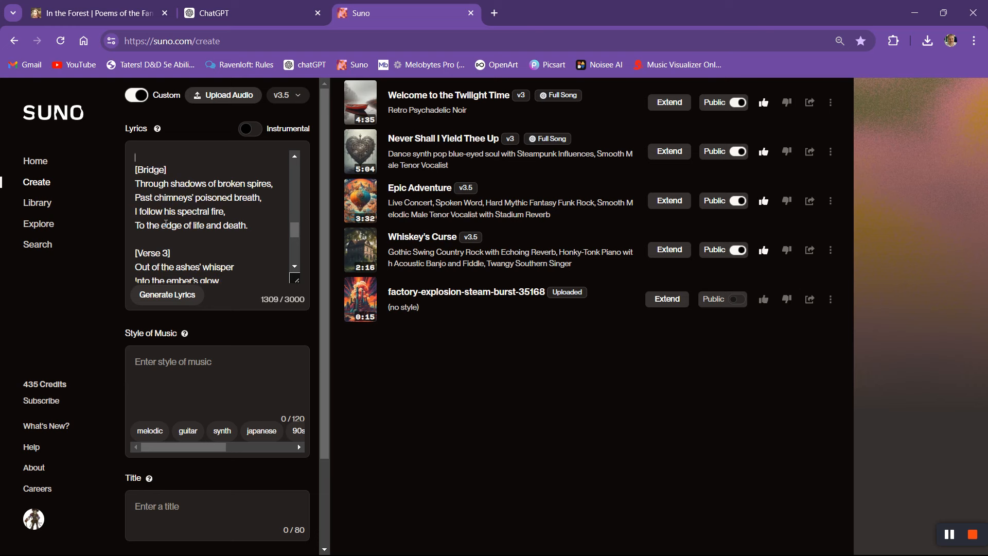
pyautogui.press('Up')
pyautogui.write('[Break')
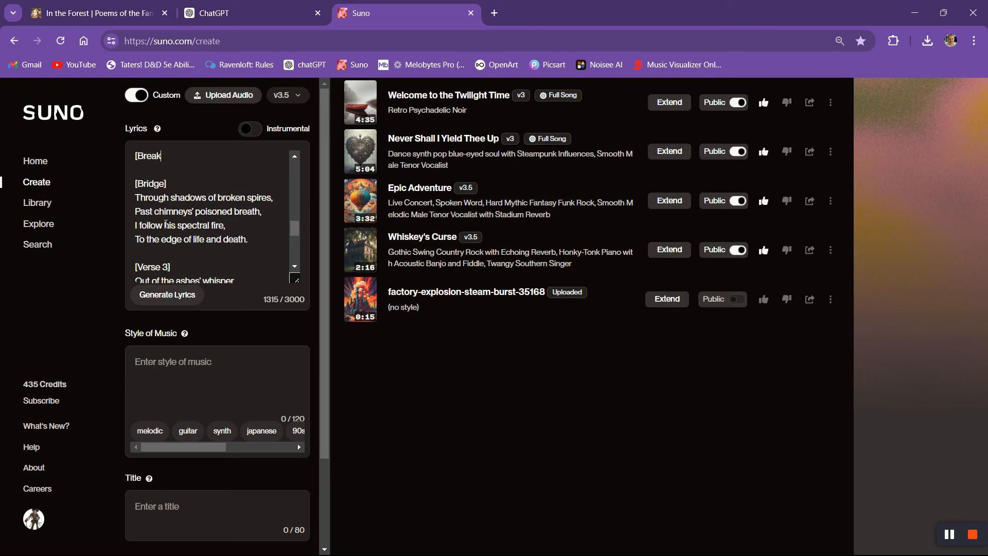
pyautogui.write(']')
# Open up extra blank lines between the bridge's last line, "To the edge of life and death.", and [Verse 3]
pyautogui.click(262, 244)
pyautogui.press('Return')
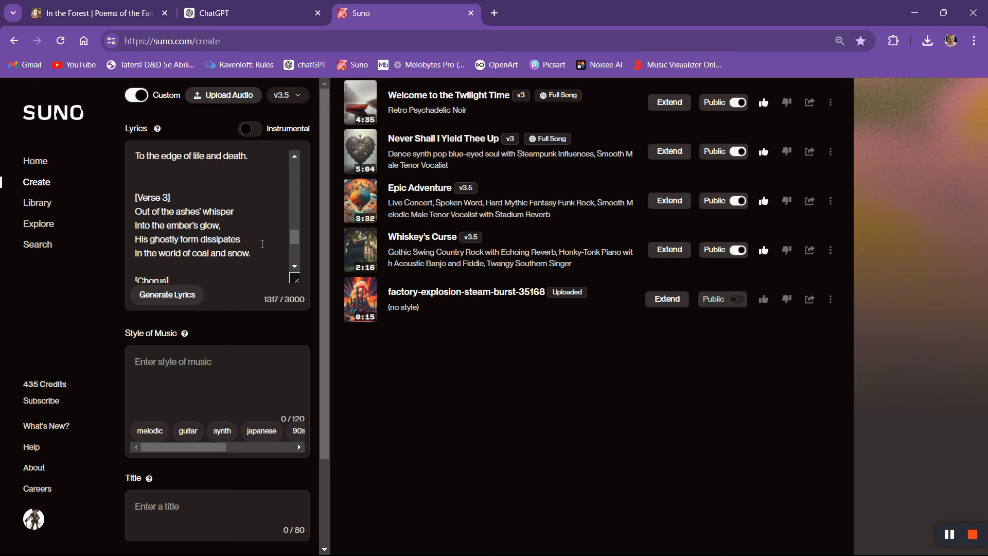
pyautogui.press('Return')
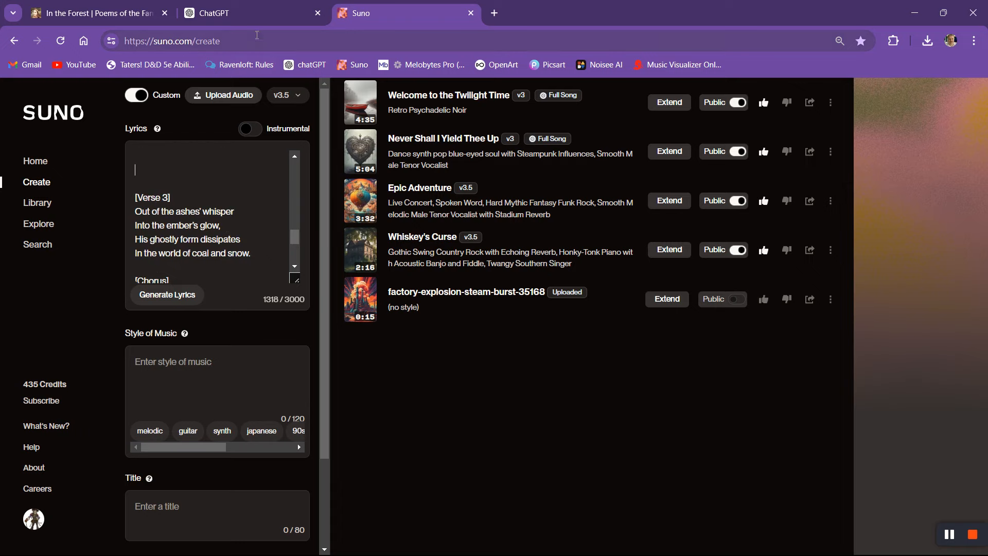
# Ask ChatGPT "so, for a musical solo after the song bridge in this song, what instrument would you recommend?"
pyautogui.click(256, 15)
pyautogui.scroll(-20, 346, 305)
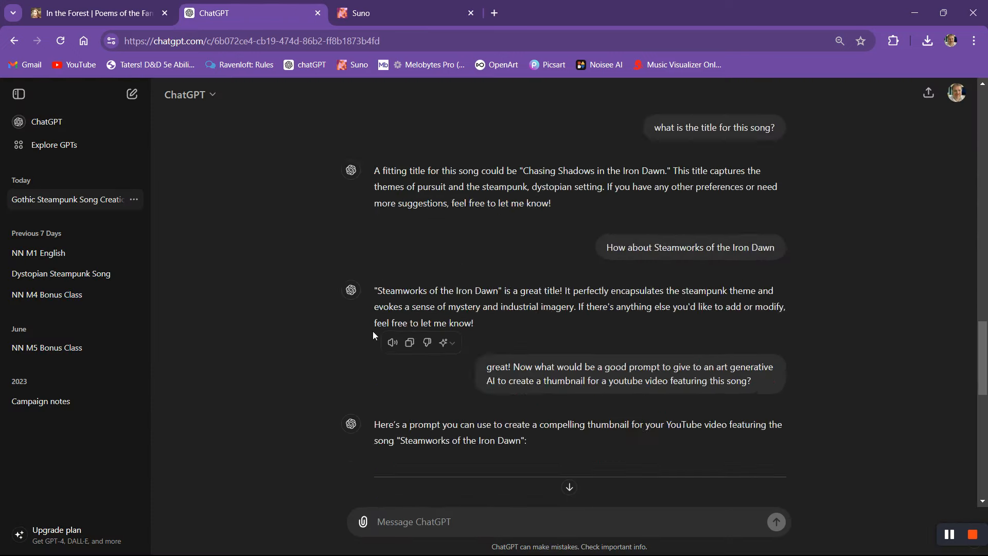
pyautogui.click(457, 518)
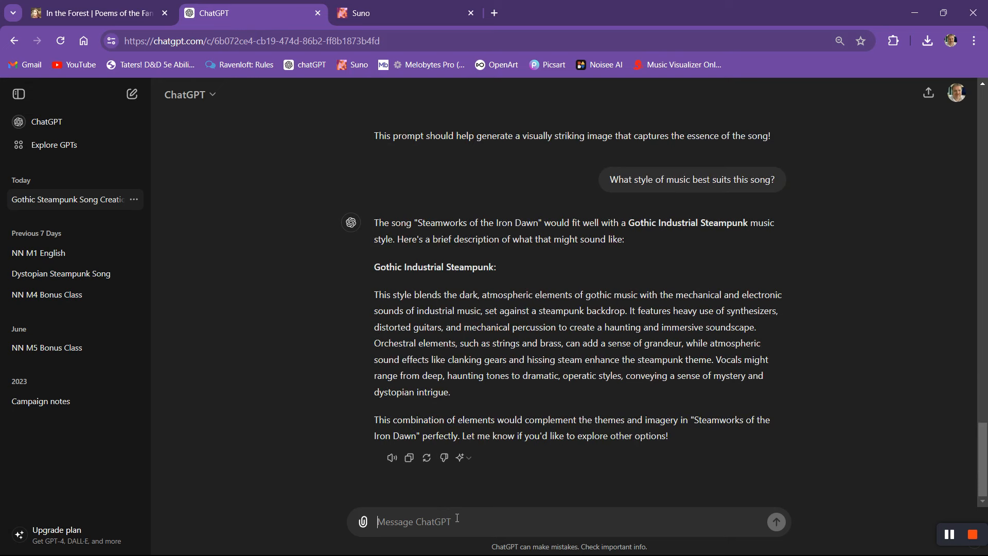
pyautogui.write('so, fo')
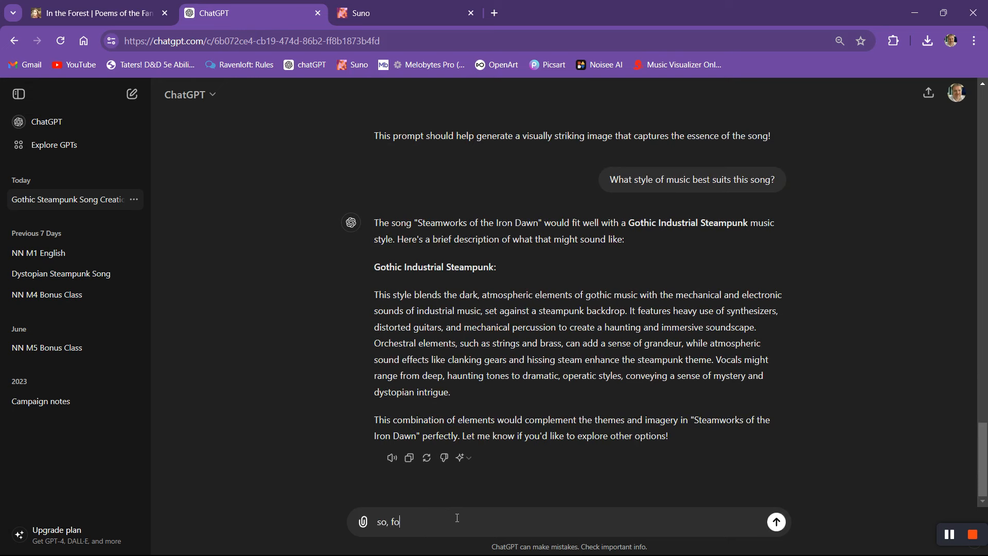
pyautogui.write('r a musical so')
pyautogui.write('lo ')
pyautogui.write('in')
pyautogui.press('BackSpace')
pyautogui.press('BackSpace')
pyautogui.press('BackSpace')
pyautogui.write('after the song ')
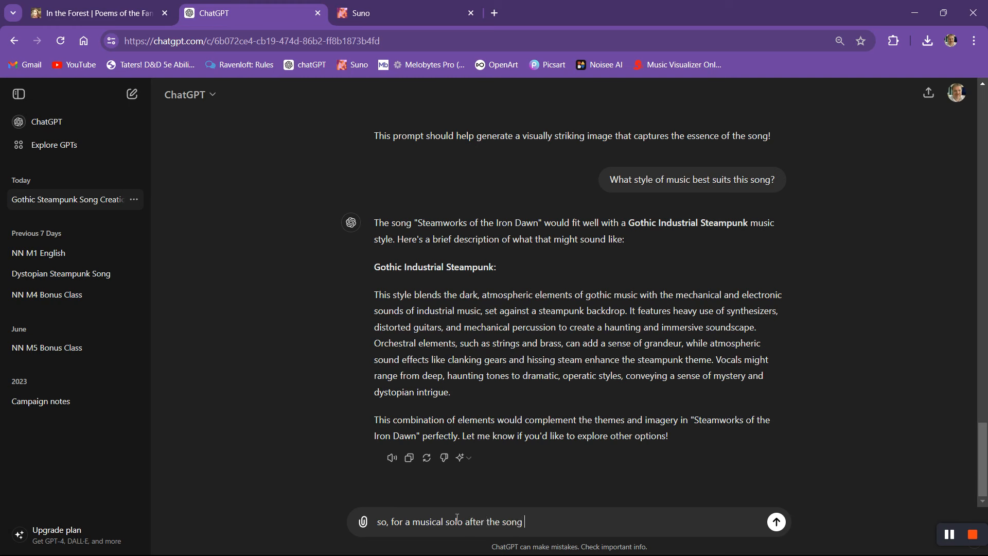
pyautogui.write('bridge in this song, what ins')
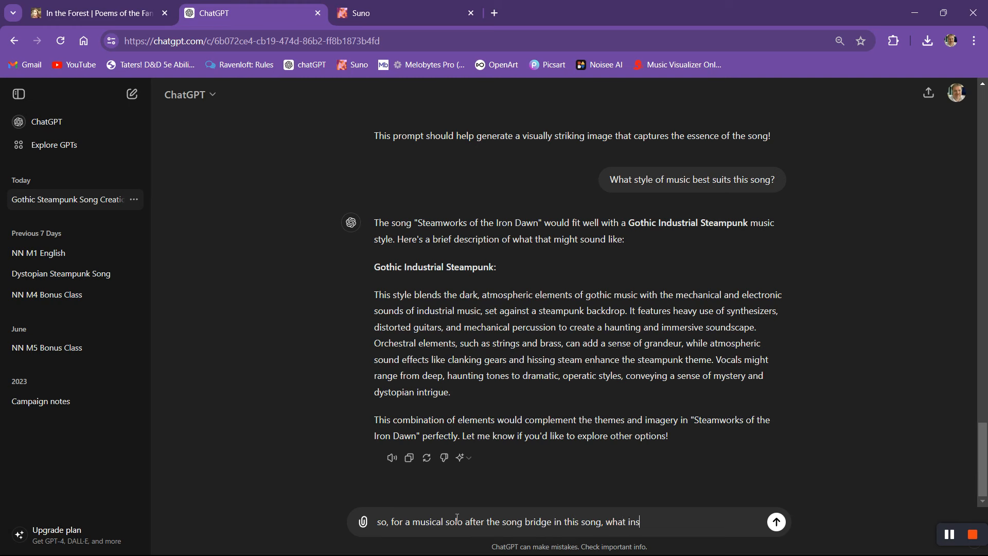
pyautogui.write('trument would you recommen')
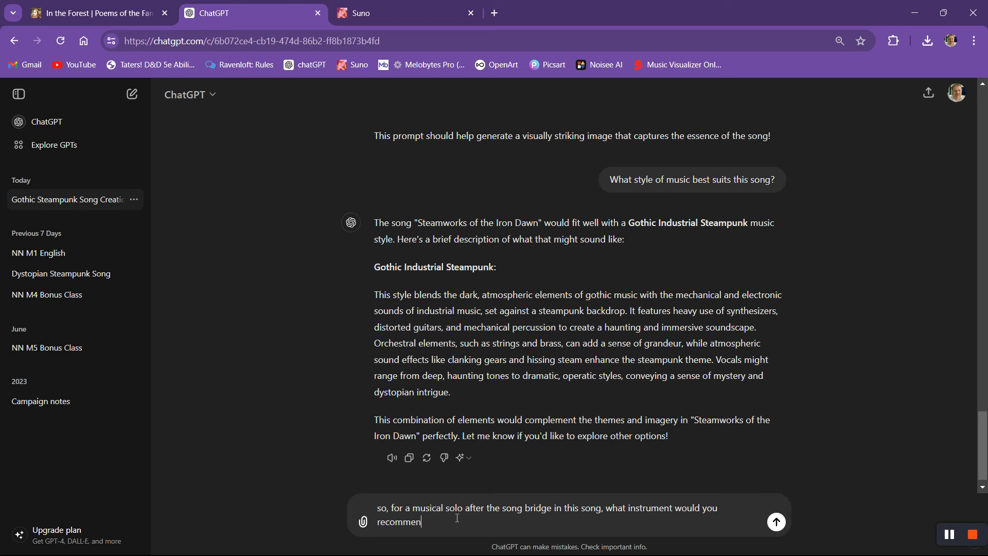
pyautogui.write('d?')
pyautogui.press('Return')
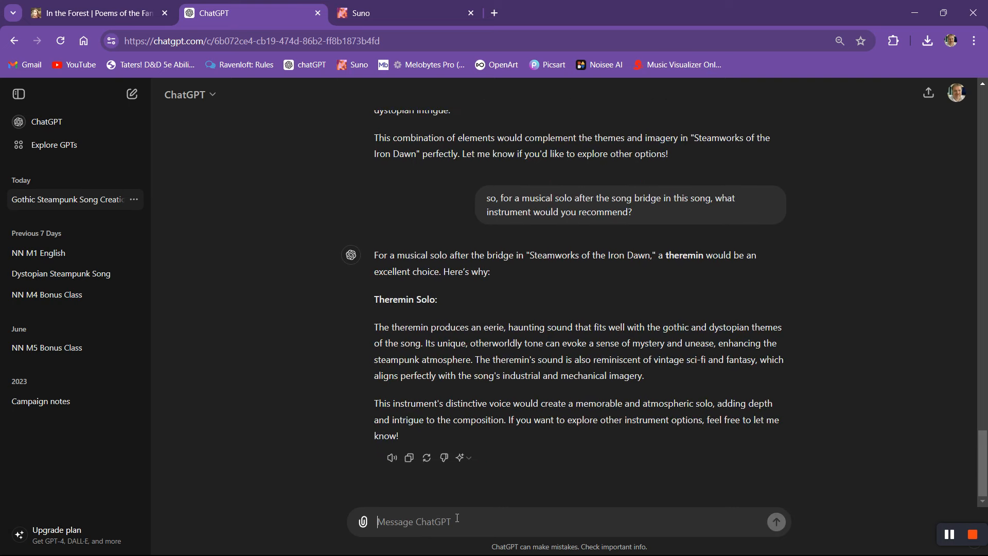
# In Suno's lyrics, add the lines "[Steampunk Extended Solo Interlude]" and "[Instrumental: Theramin]" in the gap above [Verse 3]
pyautogui.click(401, 8)
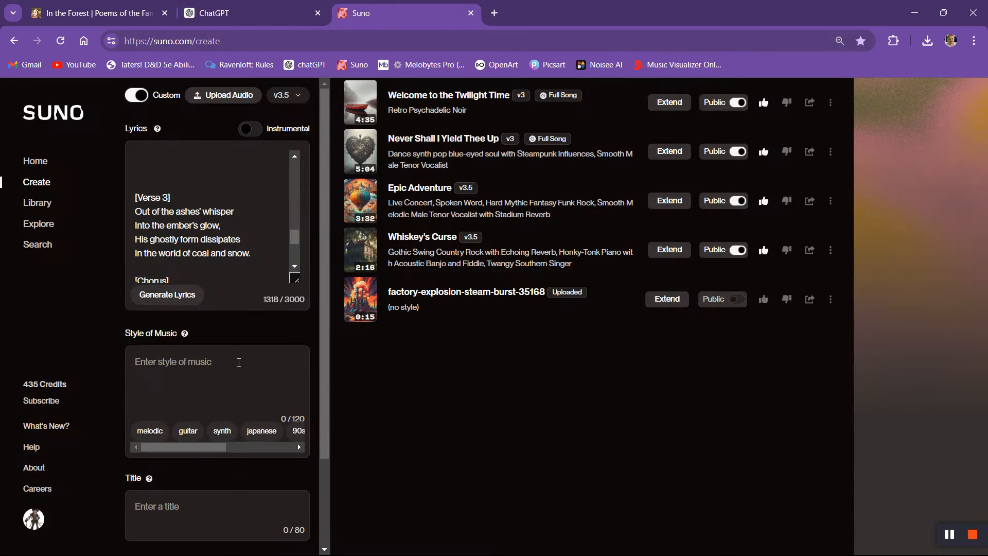
pyautogui.write('[Steampunk S')
pyautogui.press('BackSpace')
pyautogui.write('Exten')
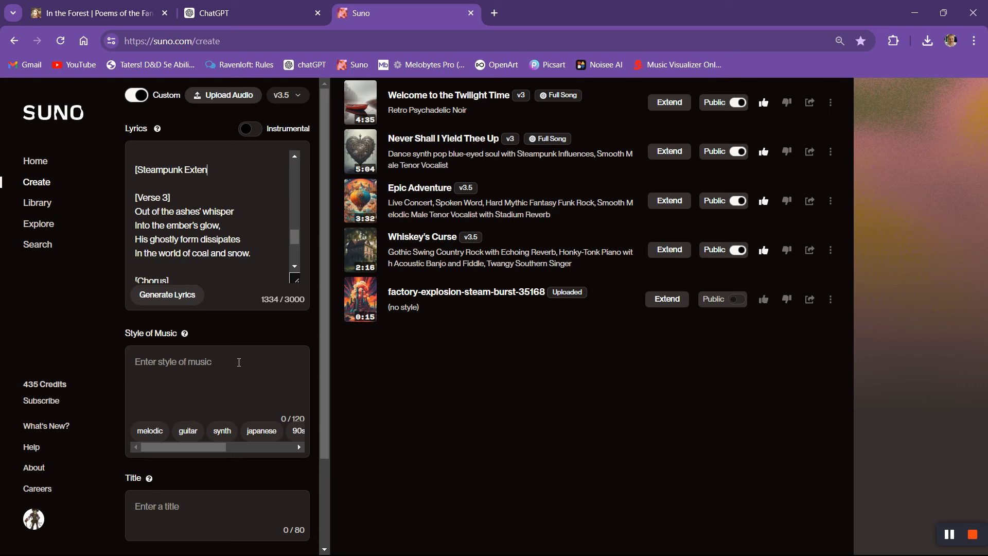
pyautogui.write('ded Solo Interlude]')
pyautogui.press('Return')
pyautogui.write('[')
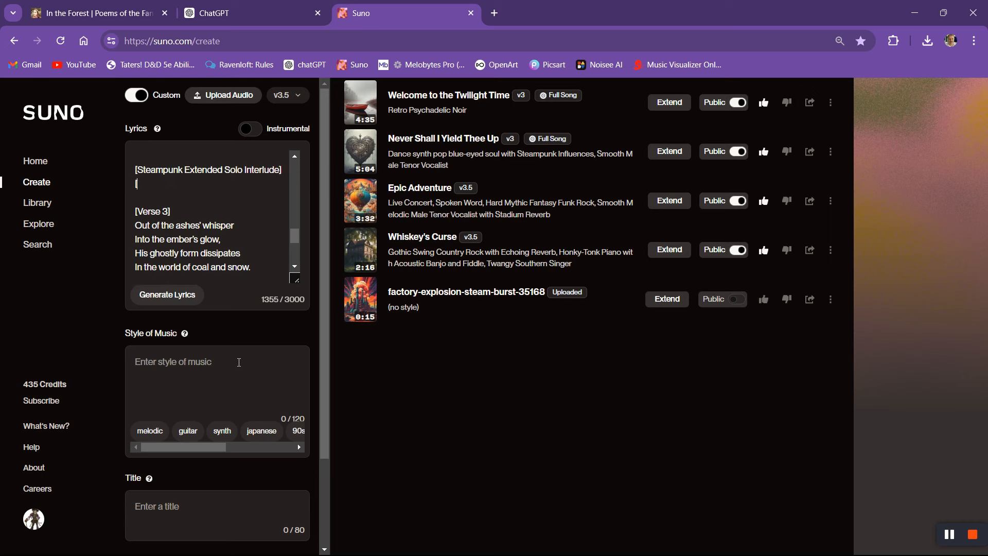
pyautogui.write('Instrumental:')
pyautogui.click(236, 4)
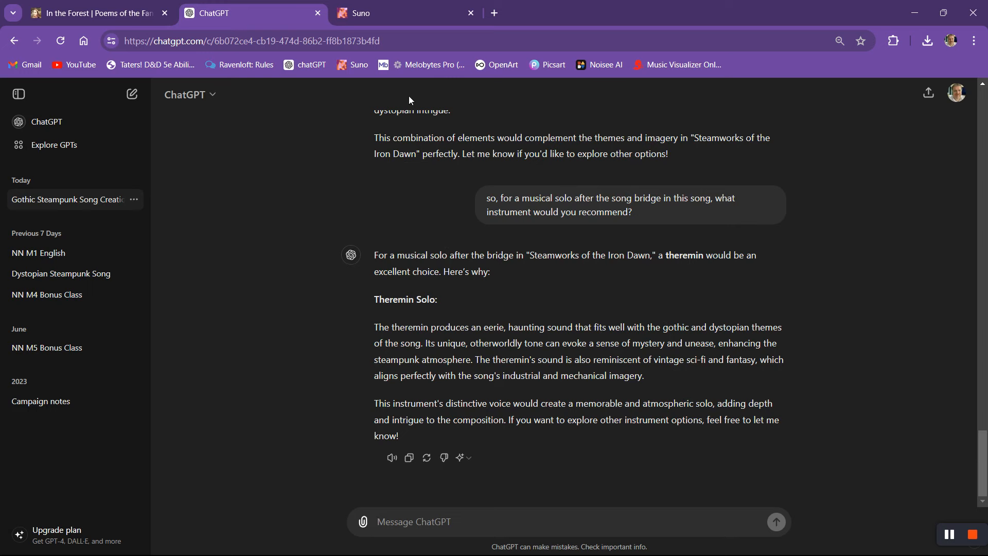
pyautogui.click(368, 13)
pyautogui.write('T')
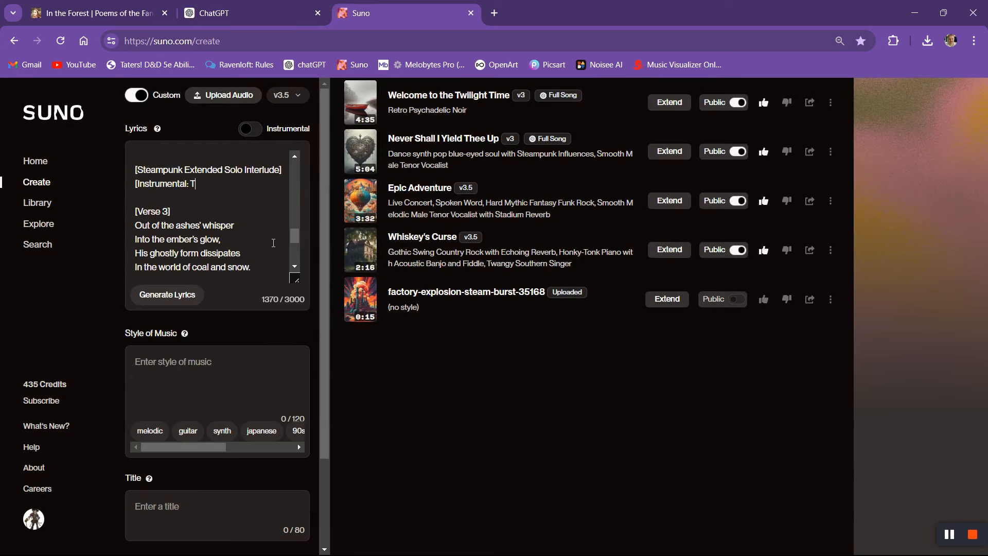
pyautogui.write('heramin]')
# Insert a separate "[Break]" line between the last chorus and [Outro] in the lyrics
pyautogui.scroll(-3, 234, 207)
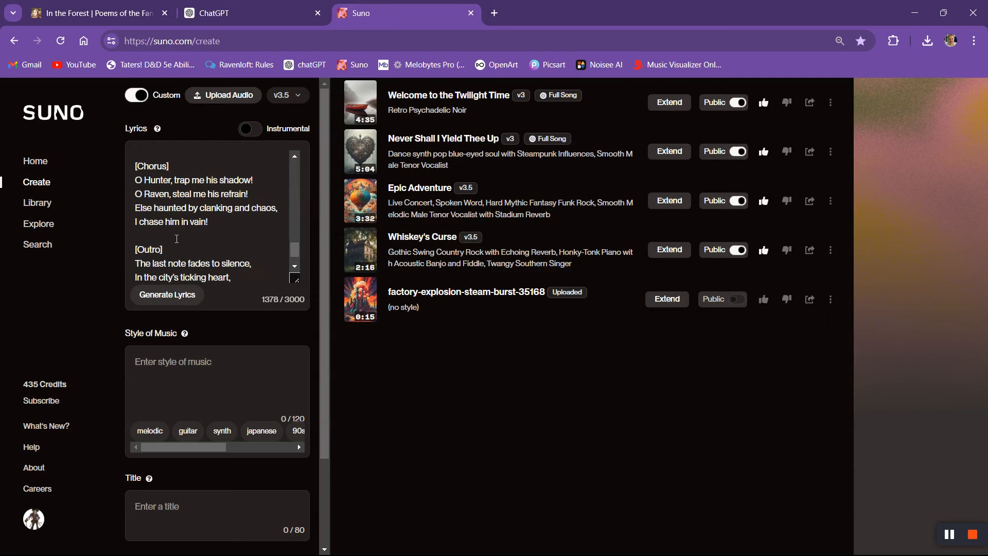
pyautogui.press('Return')
pyautogui.press('Return')
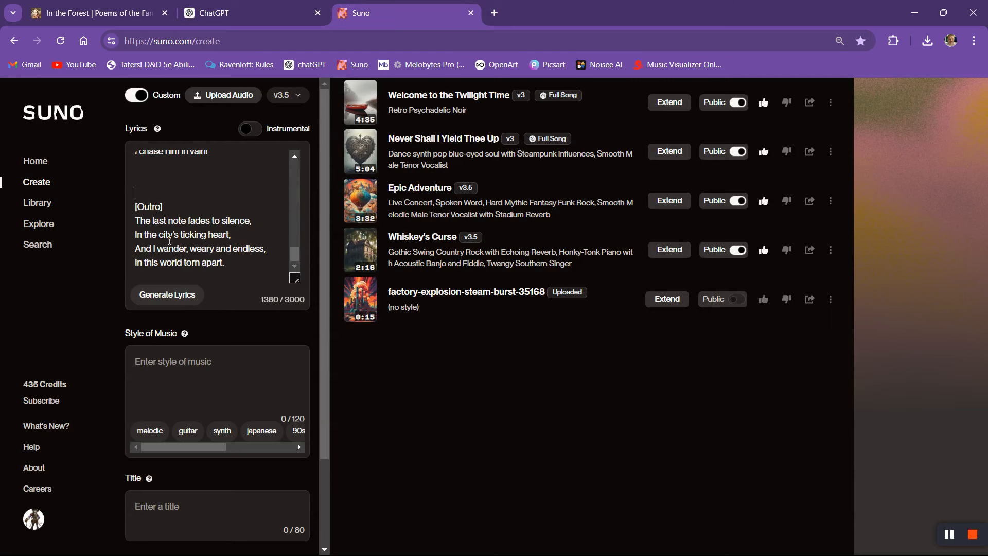
pyautogui.write('[Break]')
# Change the outro heading to "[Outro - Fade Out]" and add "[End]" after the final lyric line, separated by a blank line
pyautogui.click(167, 208)
pyautogui.write(']- Fade Out')
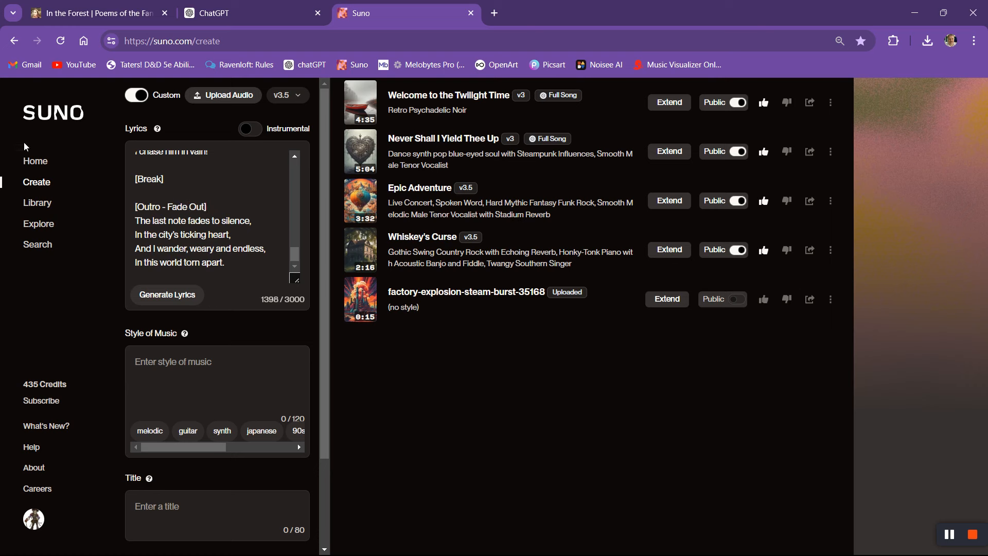
pyautogui.click(246, 263)
pyautogui.press('Return')
pyautogui.press('Return')
pyautogui.write('[End]')
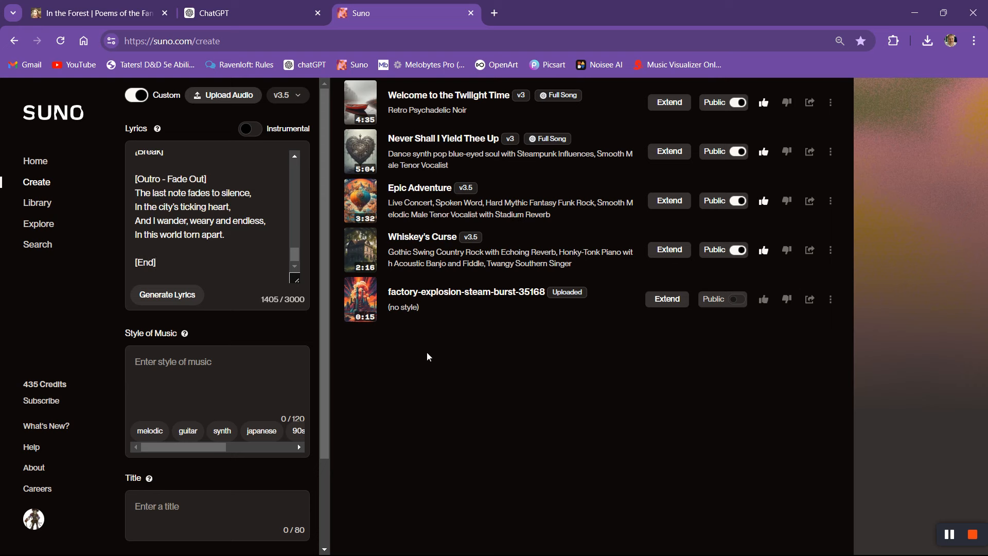
# Choose the uploaded factory-explosion-steam-burst-35168 clip as the extension source, preview it, and set the extension to start from 00:10
pyautogui.click(671, 302)
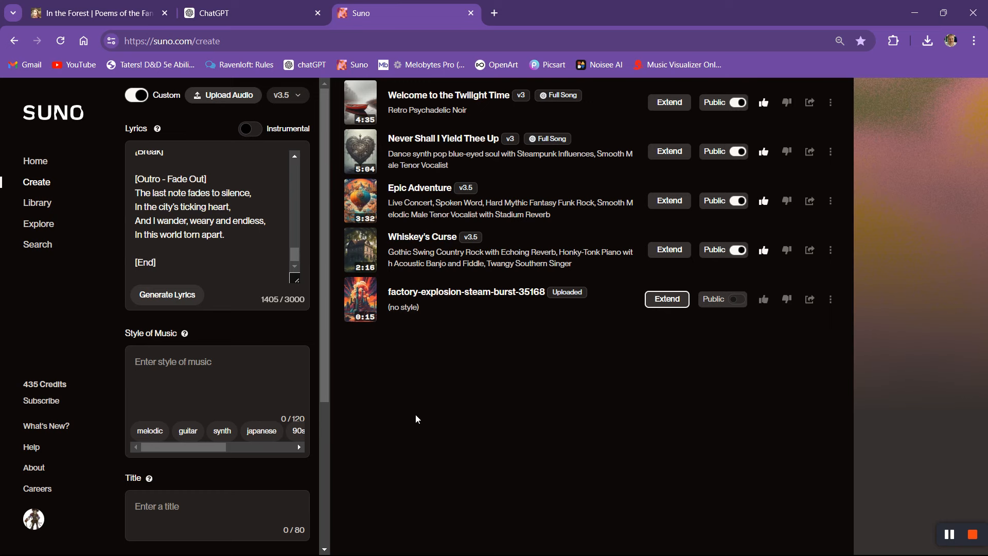
pyautogui.scroll(-5, 282, 399)
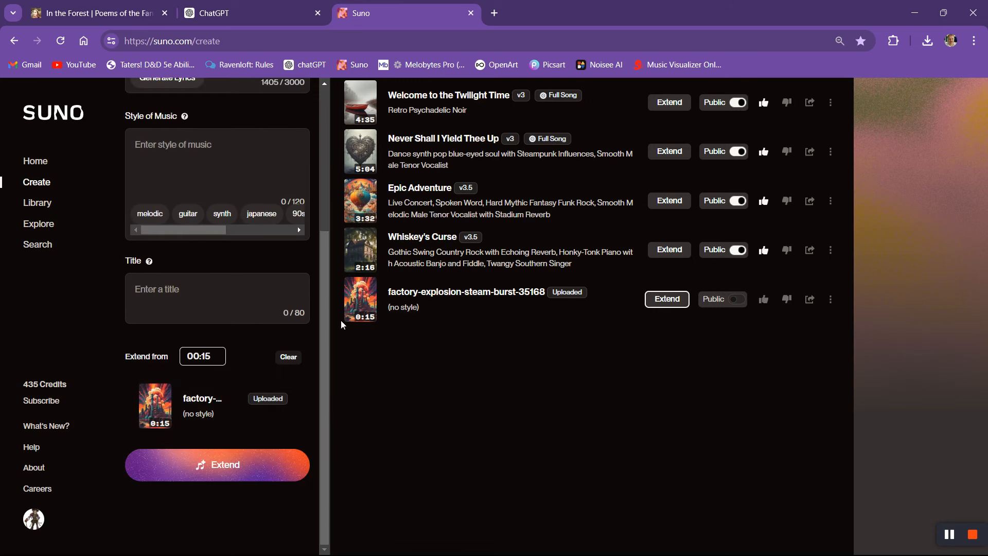
pyautogui.click(361, 315)
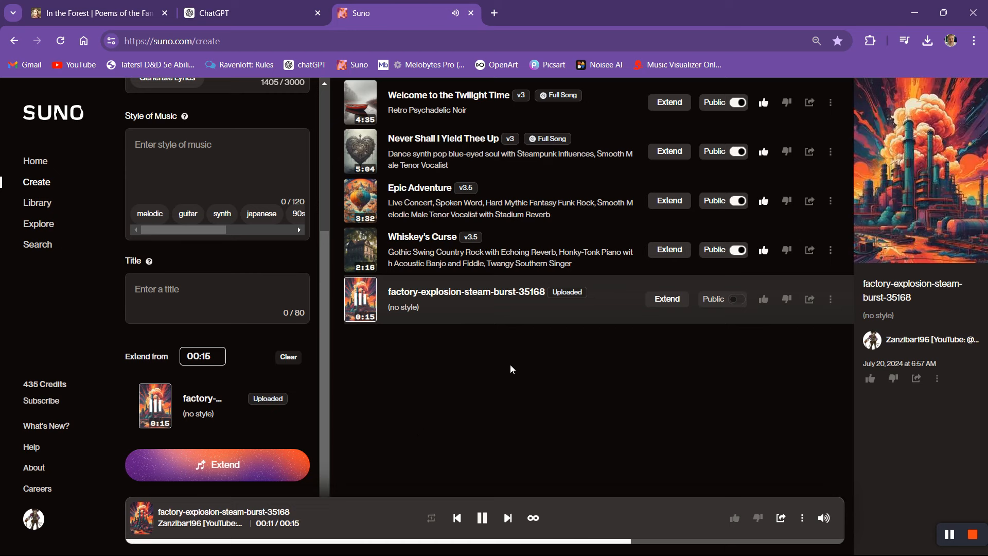
pyautogui.click(482, 518)
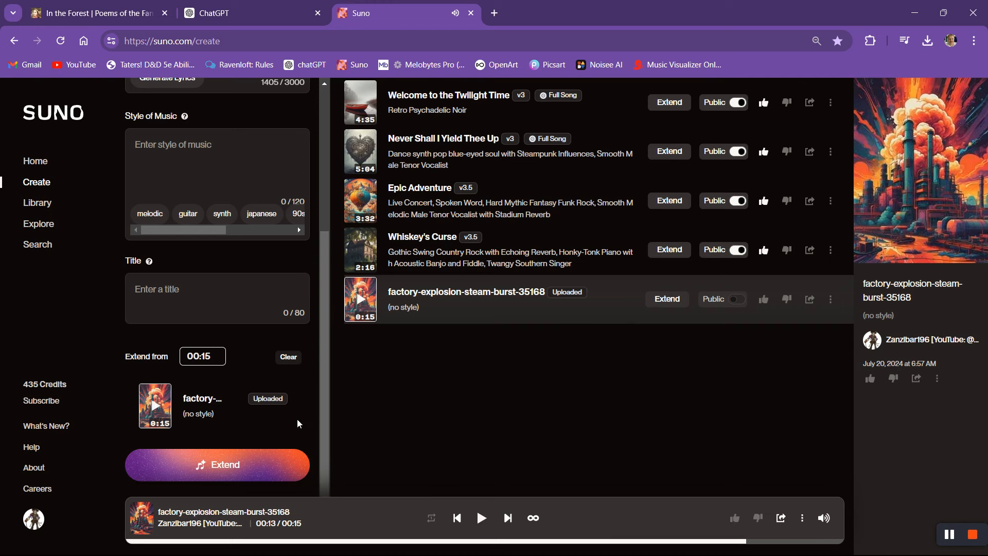
pyautogui.click(219, 357)
pyautogui.press('BackSpace')
pyautogui.write('0')
# Copy "Steamworks of the Iron Dawn" from the ChatGPT reply and paste it as the song title in Suno
pyautogui.scroll(2, 267, 301)
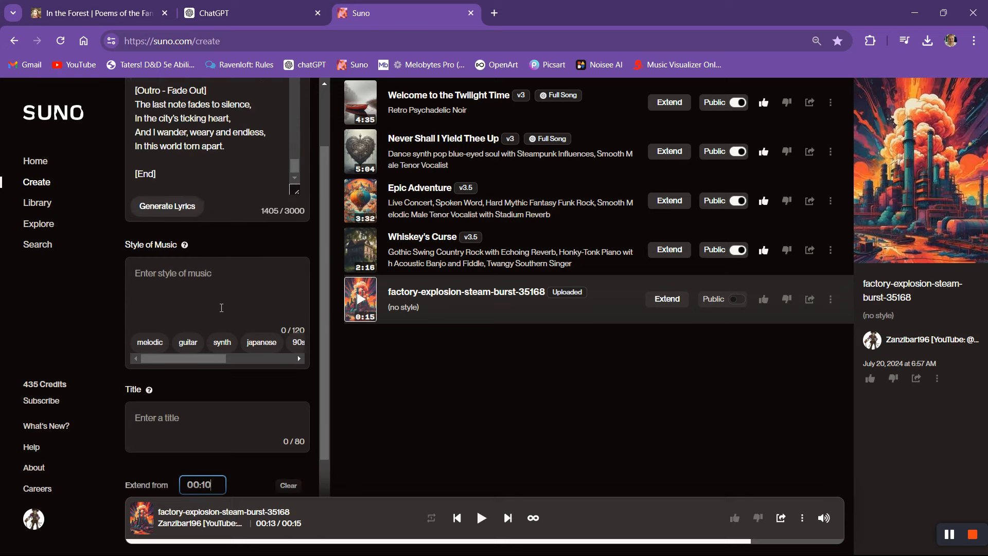
pyautogui.click(257, 7)
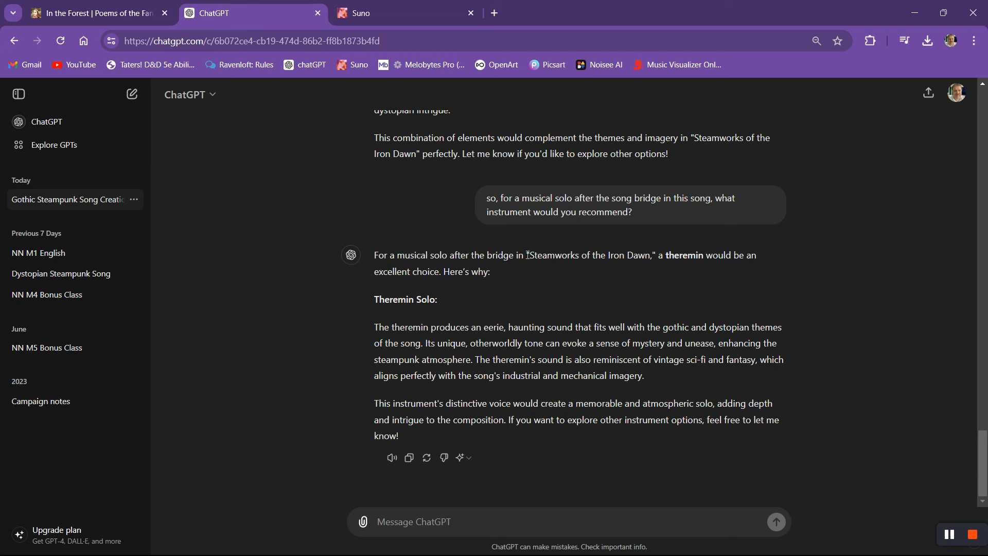
pyautogui.moveTo(530, 255); pyautogui.dragTo(648, 258)
pyautogui.hotkey('ctrl', 'c')
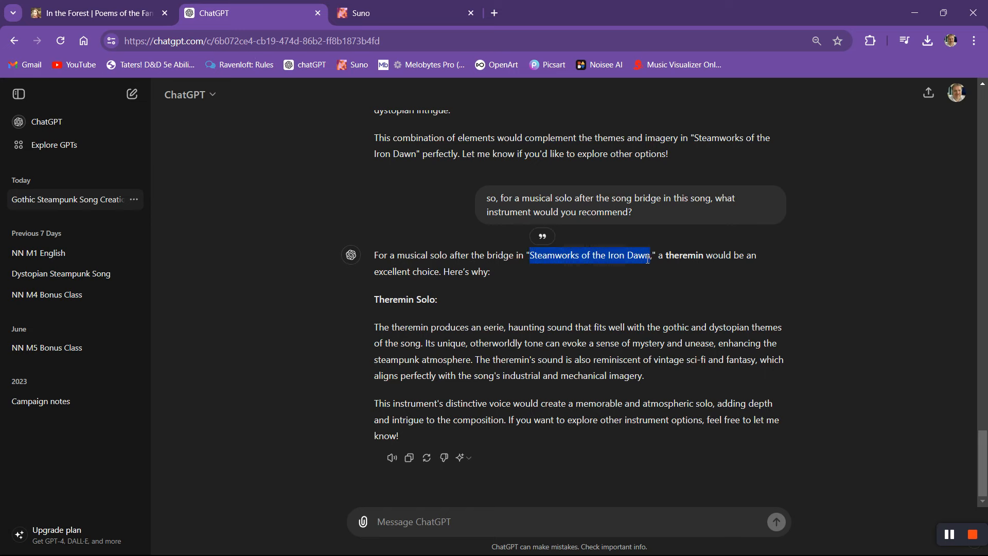
pyautogui.click(362, 12)
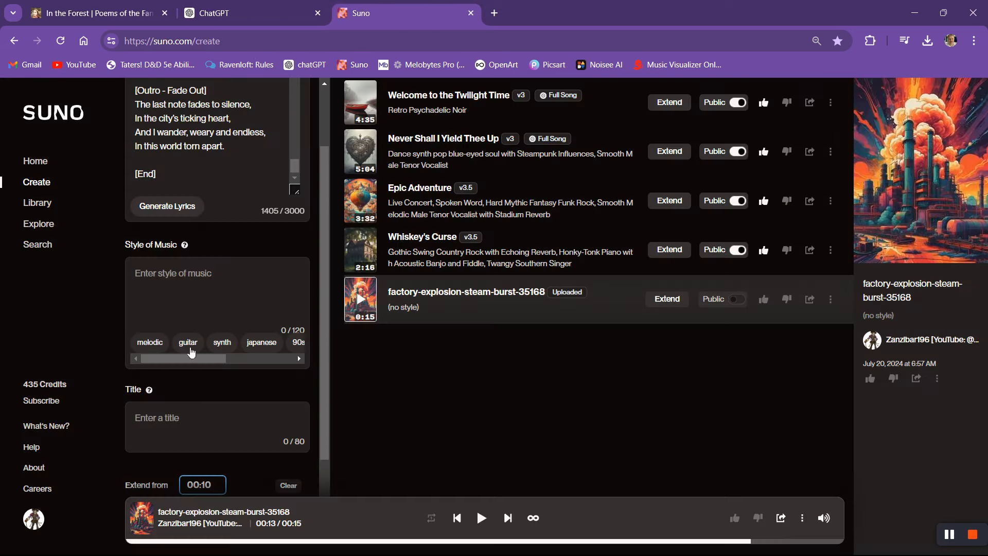
pyautogui.click(182, 419)
pyautogui.hotkey('ctrl', 'v')
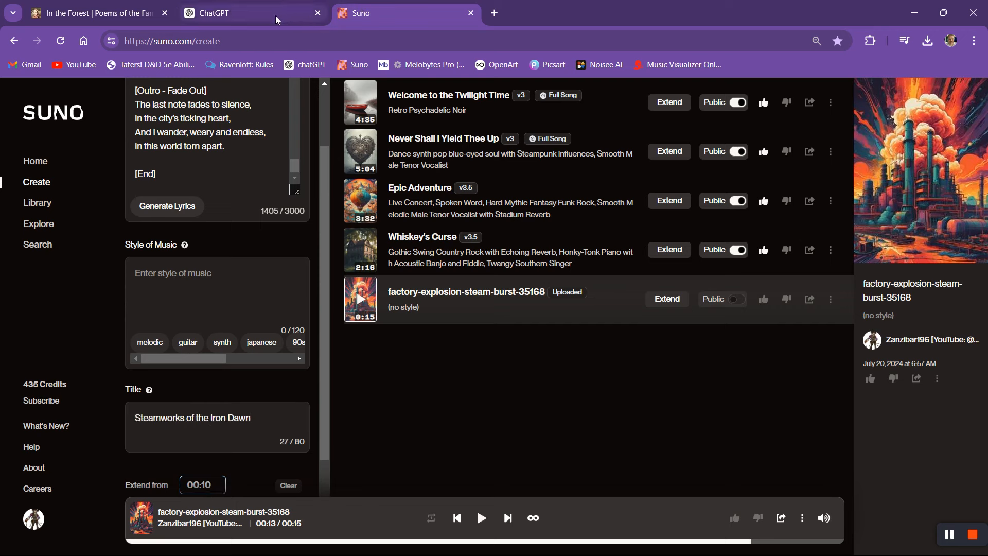
# Set the style of music to "Atmospheric Industrial Steampunk Metal, Steam Hissses and Mechanical Sounds"
pyautogui.click(215, 282)
pyautogui.write('Atmo')
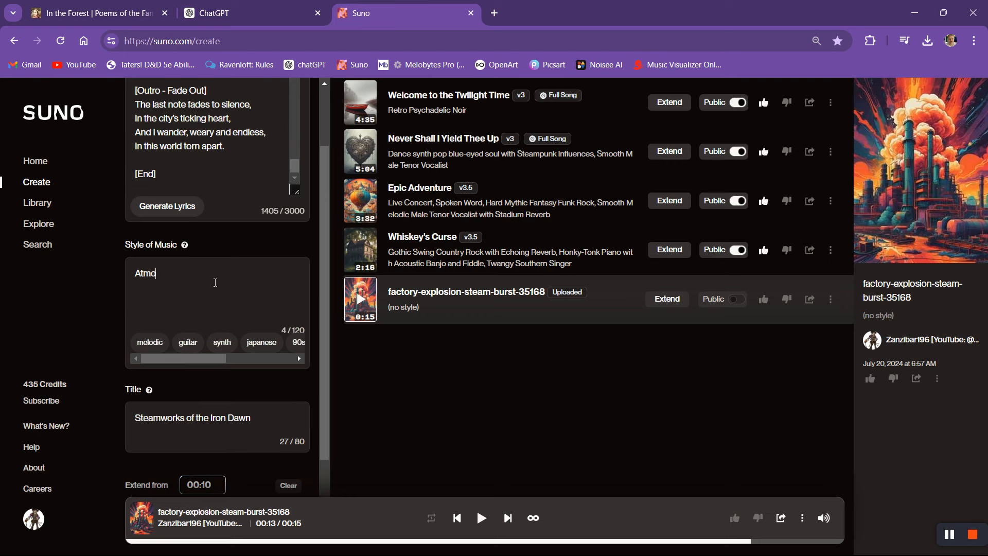
pyautogui.write('s')
pyautogui.write('eric')
pyautogui.write('Industrial Steampunk ')
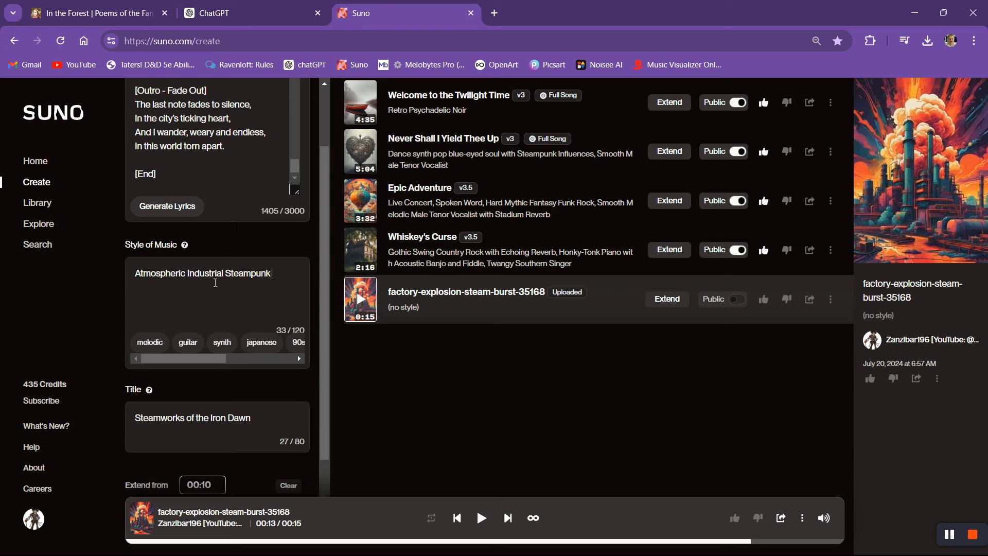
pyautogui.write('Metal, Steam Hissse')
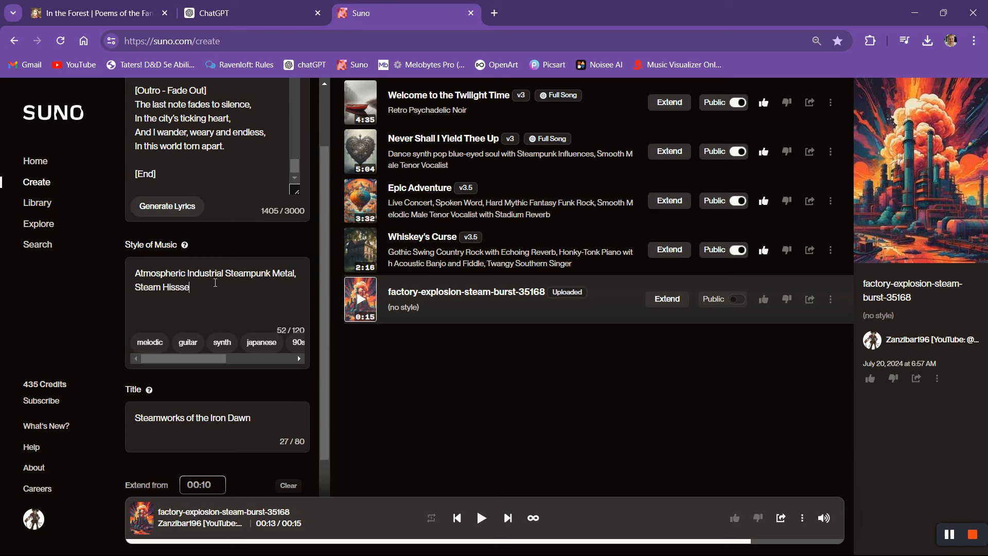
pyautogui.press('BackSpace')
pyautogui.write('es and mechanical')
pyautogui.press('BackSpace')
pyautogui.press('BackSpace')
pyautogui.press('BackSpace')
pyautogui.press('BackSpace')
pyautogui.press('BackSpace')
pyautogui.press('BackSpace')
pyautogui.press('BackSpace')
pyautogui.press('BackSpace')
pyautogui.press('BackSpace')
pyautogui.press('BackSpace')
pyautogui.write('Mechanical Sounds')
pyautogui.scroll(15, 247, 155)
pyautogui.scroll(2, 271, 220)
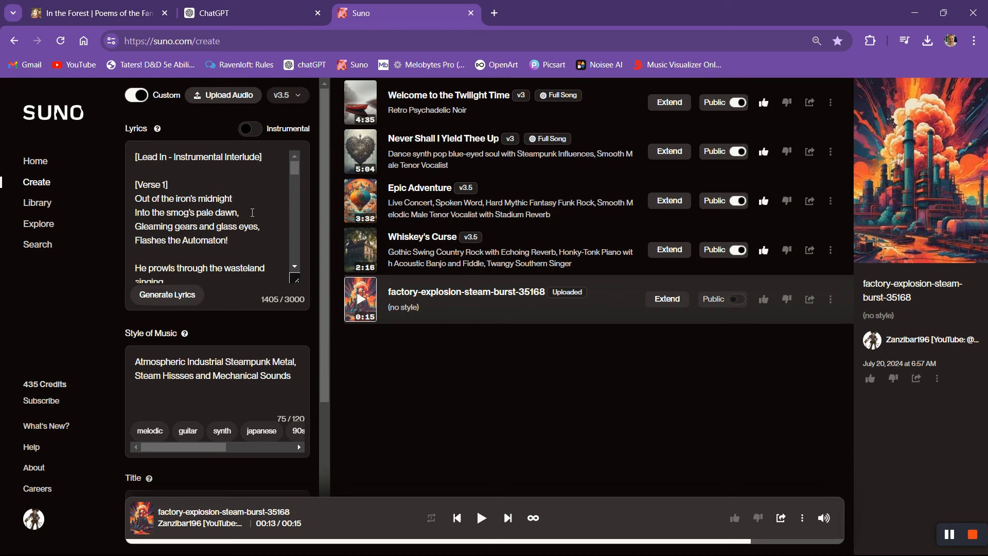
# In Verse 1, add "*hiss*" after "Into the smog's pale dawn," and "*hissssssss*" after "Flashes the Automaton!"
pyautogui.write('*hiss*')
pyautogui.click(247, 237)
pyautogui.write('*hissssssss*')
# Add the backing echoes "(Shadow or the fear)" after "Shadow or the fear!" and "(shadow)" after "And his shadow"
pyautogui.scroll(-2, 246, 238)
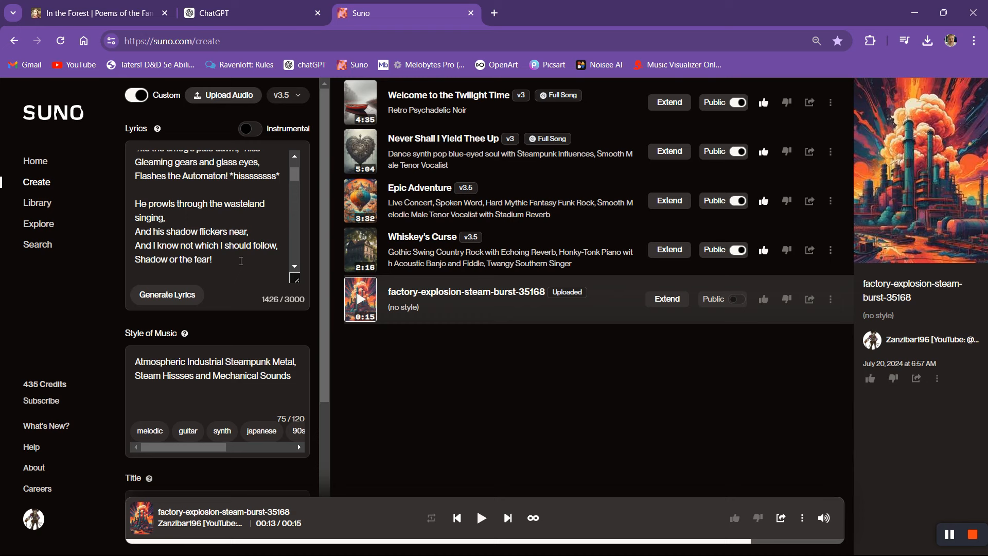
pyautogui.write('*')
pyautogui.press('BackSpace')
pyautogui.write('(Shadow or the fear)')
pyautogui.click(259, 232)
pyautogui.click(198, 230)
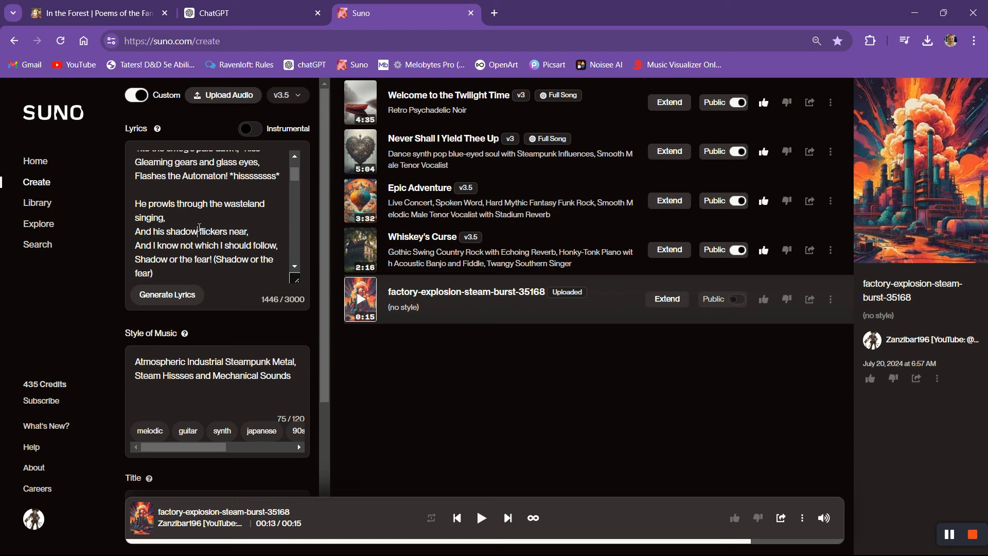
pyautogui.write('(shadow)')
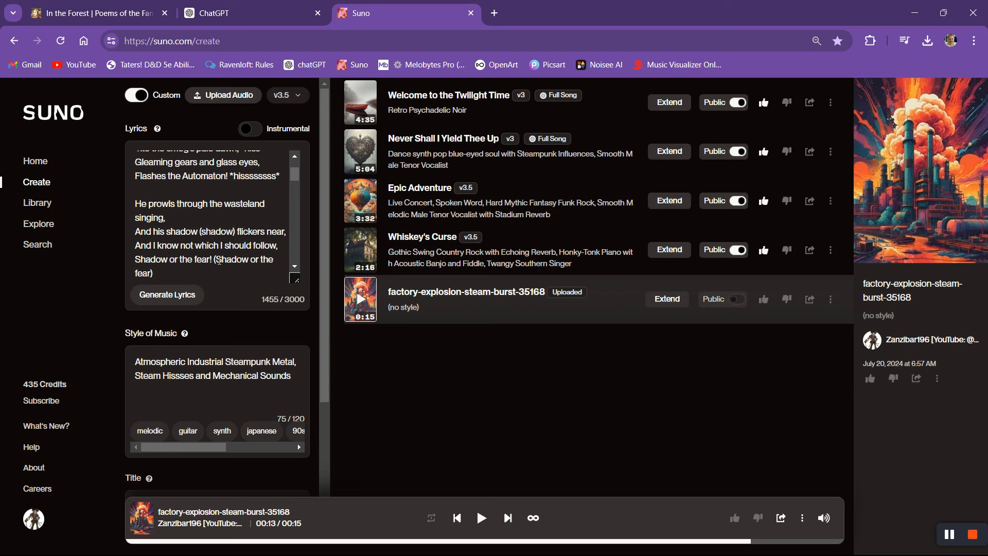
# Shorten the echo at the end of "Shadow or the fear!" to "(fear)"
pyautogui.moveTo(216, 260); pyautogui.dragTo(255, 273)
pyautogui.press('Delete')
pyautogui.press('Delete')
pyautogui.press('Delete')
pyautogui.press('Delete')
pyautogui.press('Delete')
pyautogui.press('Delete')
pyautogui.press('Delete')
pyautogui.press('Delete')
pyautogui.press('Delete')
# In the first chorus, add "*tick*" after "O Raven, steal me his refrain!" and "*tock*" after "I chase him in vain!"
pyautogui.scroll(-3, 227, 231)
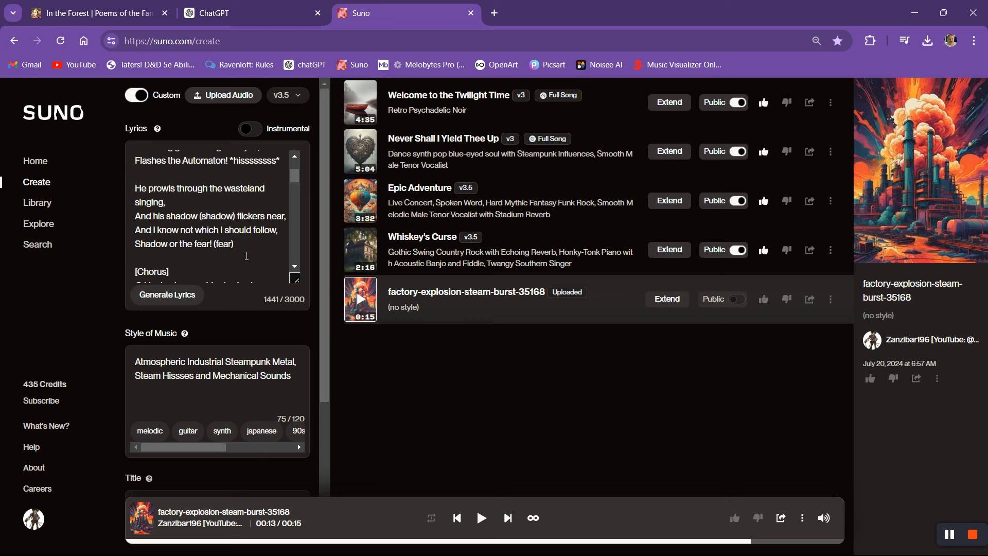
pyautogui.scroll(-3, 226, 232)
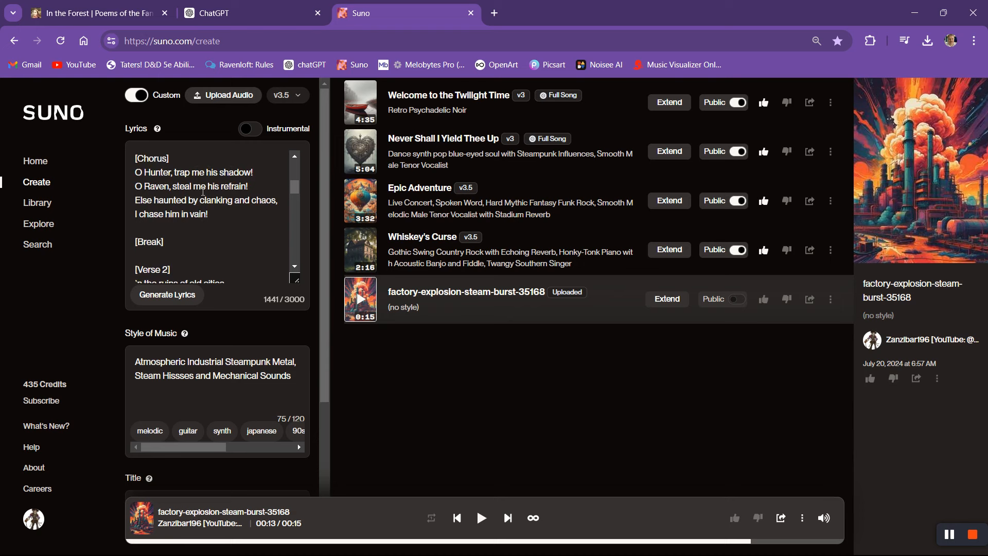
pyautogui.click(269, 187)
pyautogui.write('*')
pyautogui.write('tick')
pyautogui.click(226, 214)
pyautogui.write('(ti')
pyautogui.press('BackSpace')
pyautogui.press('BackSpace')
pyautogui.press('BackSpace')
pyautogui.write('*tock*')
# In Verse 2, add "*hiss*" on its own line below "Through the fog-shrouded streets," and "*hisssssss*" after "In each hollow heartbeat."
pyautogui.scroll(-1, 251, 221)
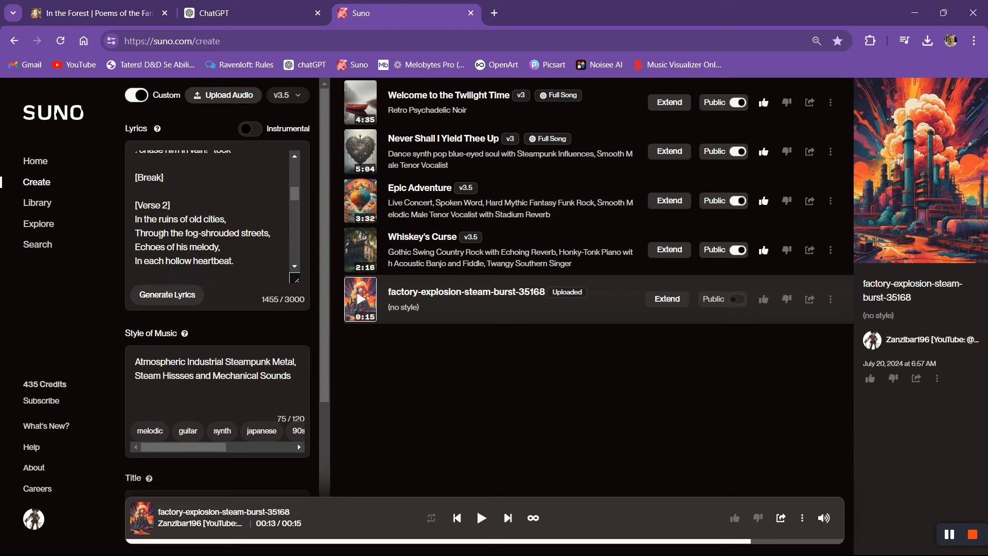
pyautogui.click(278, 234)
pyautogui.press('Return')
pyautogui.write('*hiss')
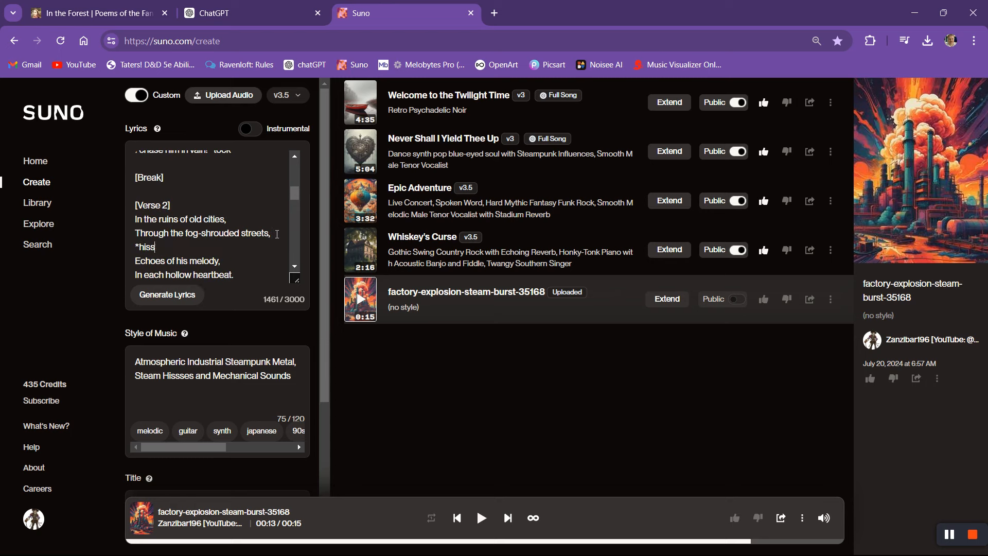
pyautogui.write('*')
pyautogui.scroll(-3, 252, 257)
pyautogui.scroll(3, 250, 260)
pyautogui.click(249, 277)
pyautogui.write('*hisssssss*')
# Add the echoes "(rust and steel)" after "In a dance of rust and steel," and "(real)" after "Unsure of what is real."
pyautogui.scroll(-1, 250, 278)
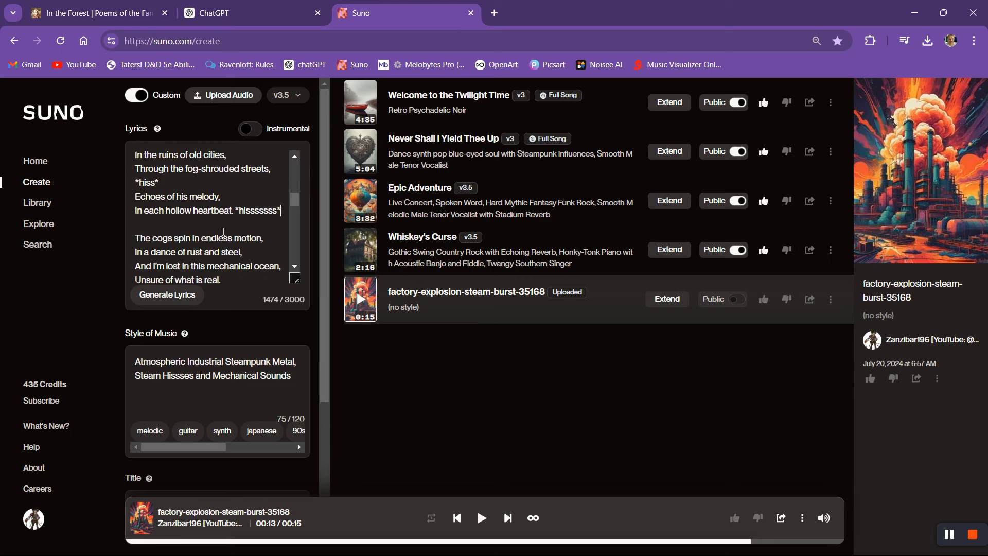
pyautogui.scroll(-1, 221, 230)
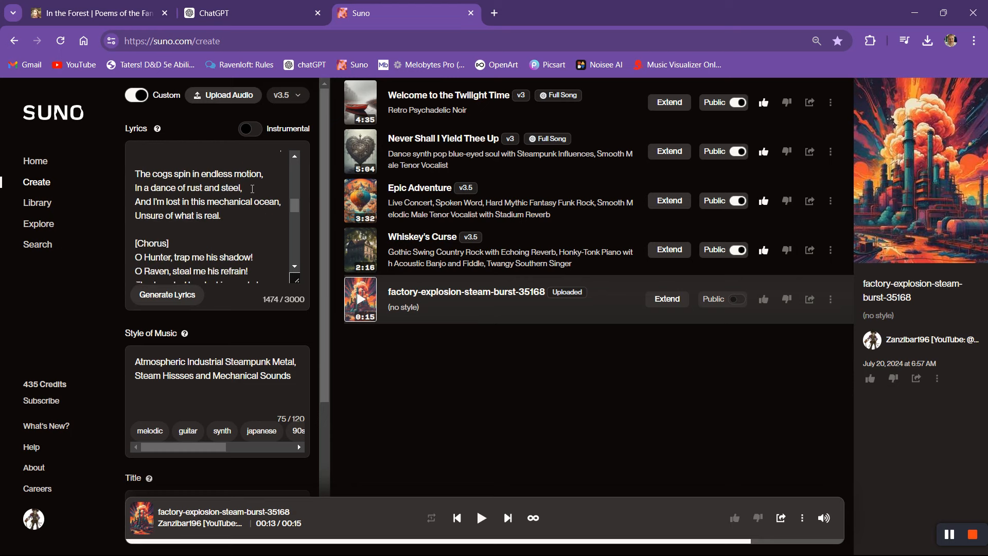
pyautogui.scroll(5, 252, 191)
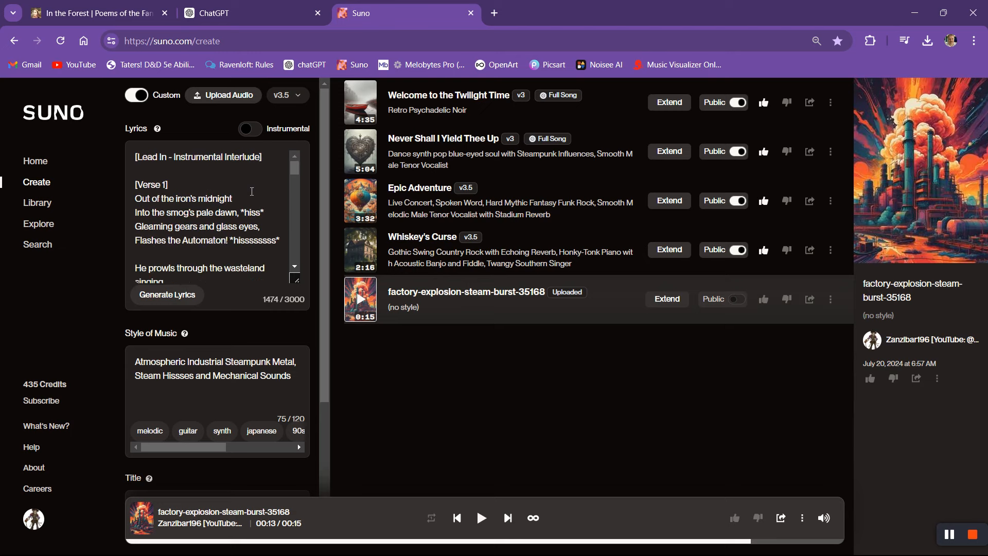
pyautogui.scroll(-1, 252, 192)
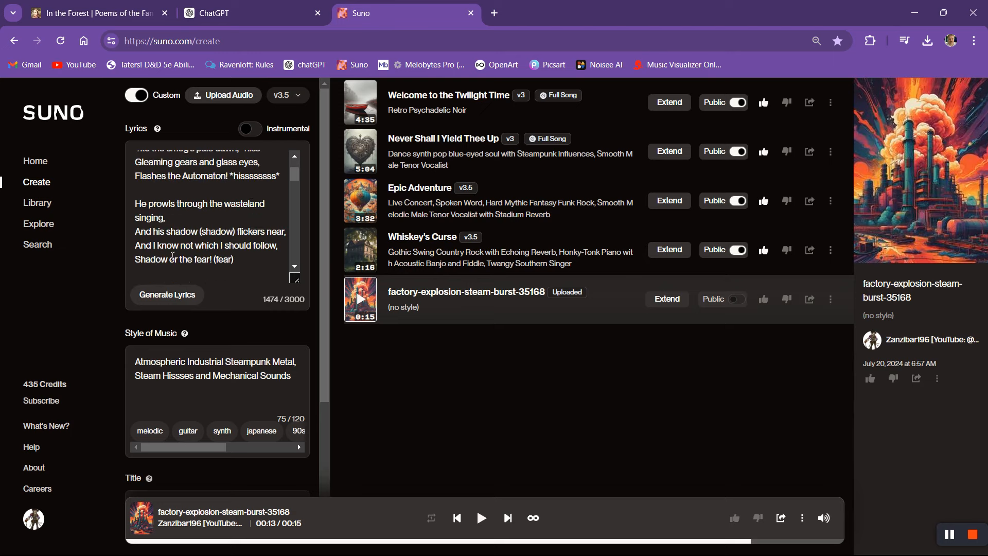
pyautogui.scroll(-5, 172, 256)
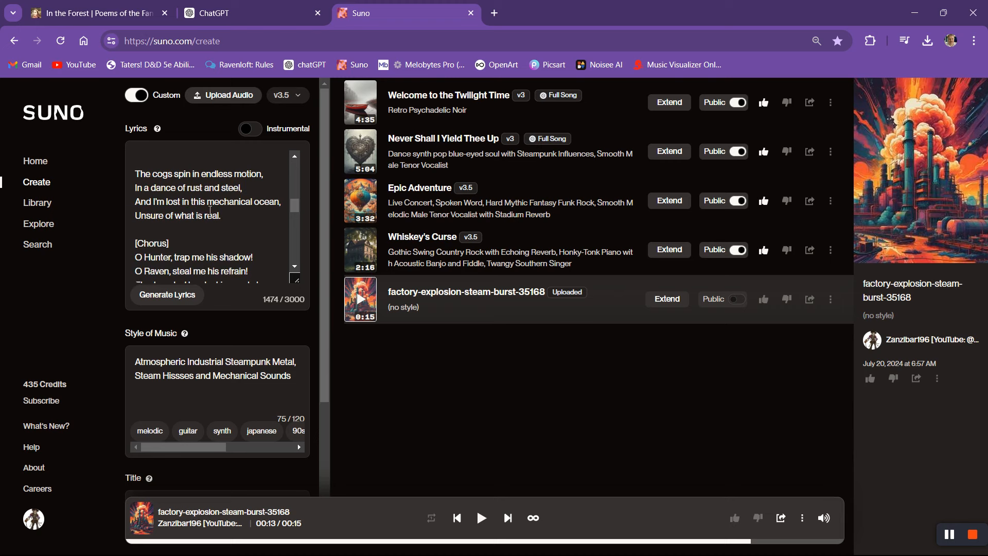
pyautogui.click(259, 194)
pyautogui.write('rust and steel)')
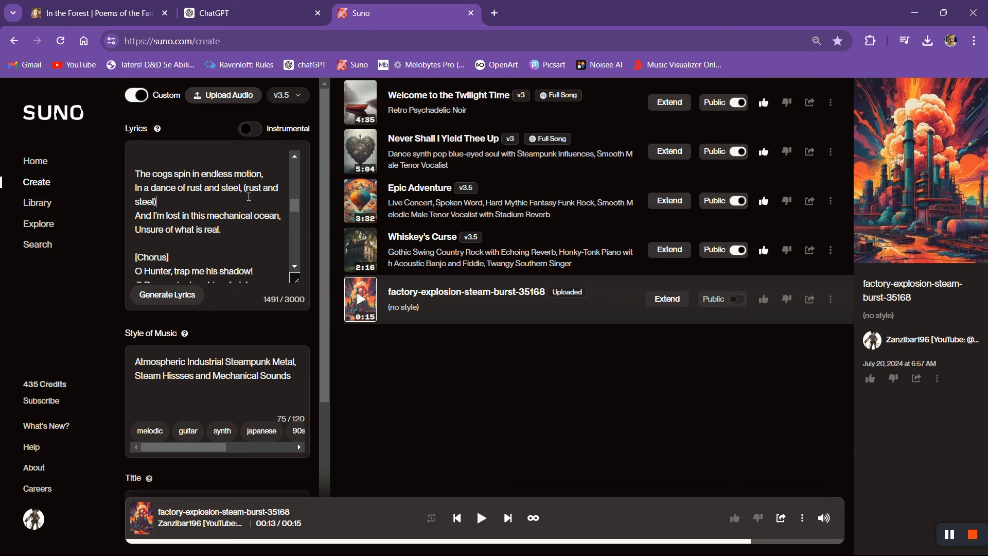
pyautogui.click(247, 236)
pyautogui.write('(real)')
# In the second chorus, add "*tick*" after the Raven line and "*tock*" after "I chase him in vain!", matching the first chorus
pyautogui.scroll(-1, 170, 209)
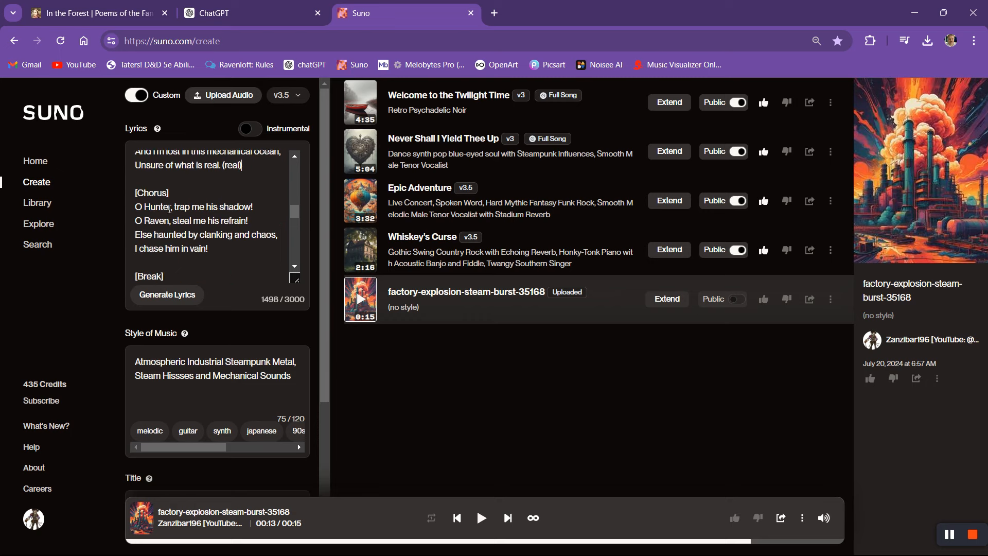
pyautogui.scroll(4, 237, 223)
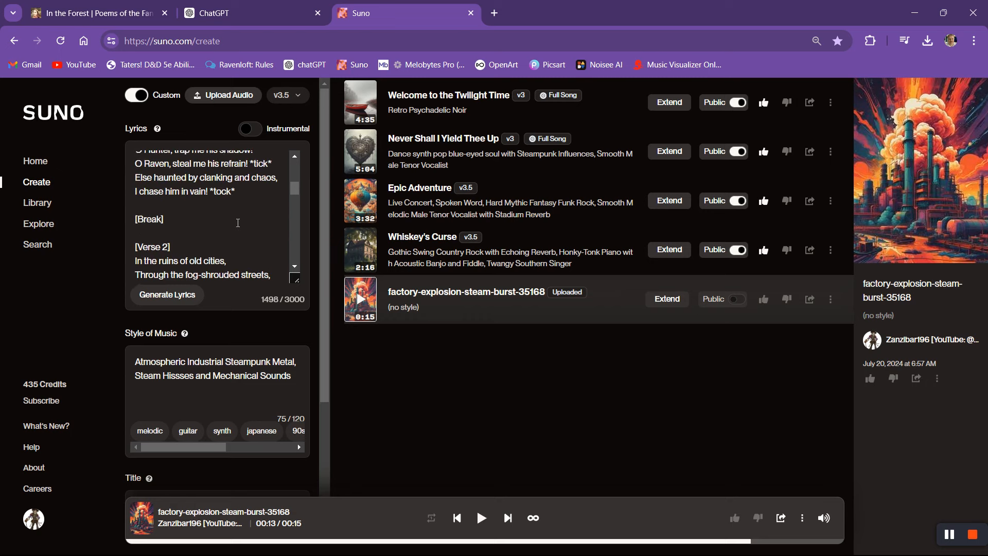
pyautogui.scroll(-4, 238, 223)
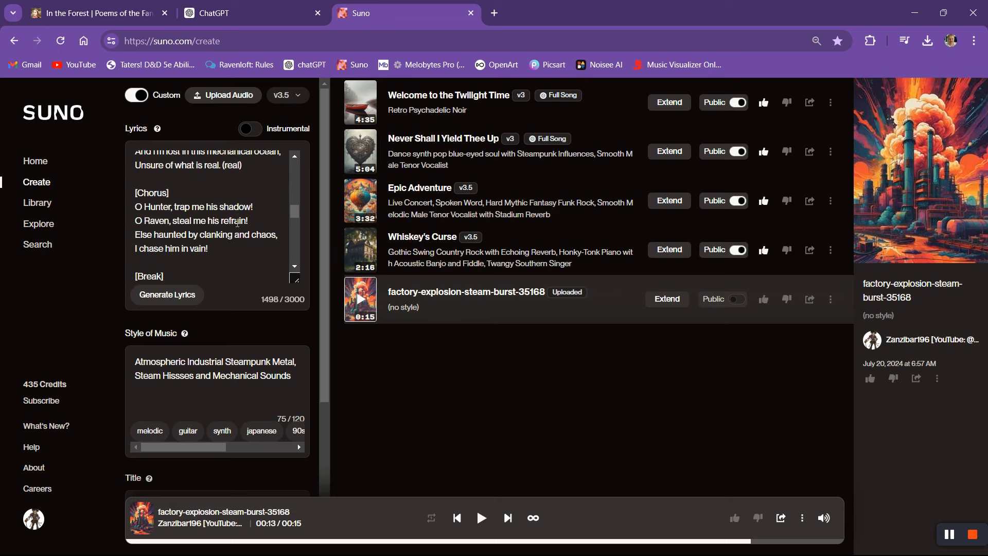
pyautogui.write('*tick*')
pyautogui.click(244, 250)
pyautogui.write('*tock*')
# In the bridge, add "*hiss*" after "Past chimneys' poisoned breath," and "*tick, tock*" after "To the edge of life and death."
pyautogui.scroll(-2, 227, 246)
pyautogui.scroll(-2, 185, 256)
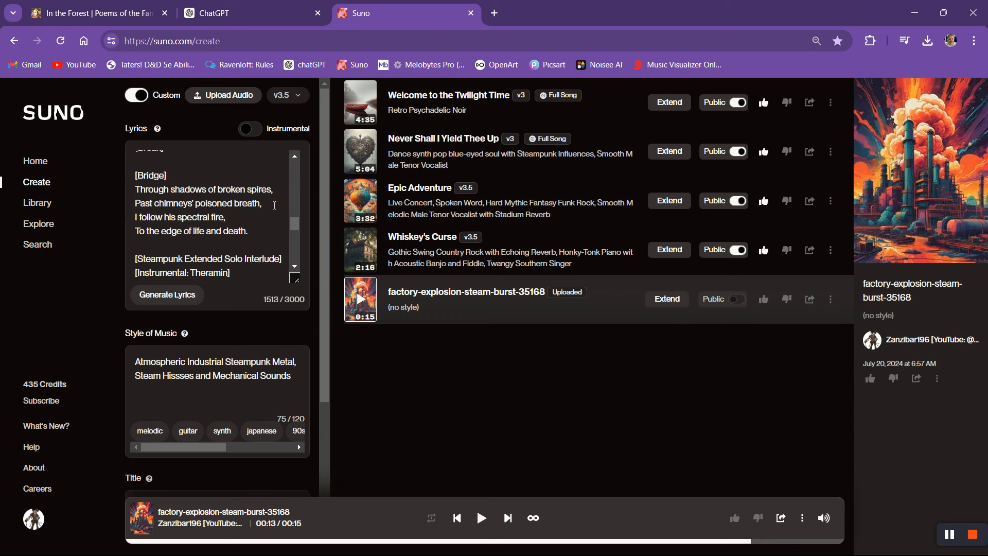
pyautogui.write('*hiss*')
pyautogui.click(259, 237)
pyautogui.write('*tick, tock*')
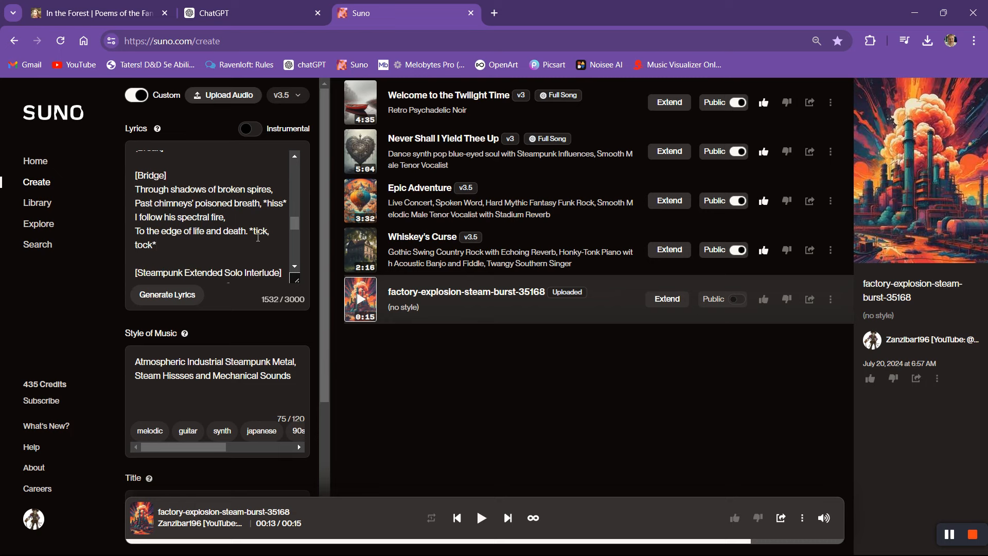
# In Verse 3, add "*hiss*" after "Into the ember's glow," and "*hisssssss*" after "In the world of coal and snow."
pyautogui.scroll(-3, 255, 236)
pyautogui.scroll(1, 252, 235)
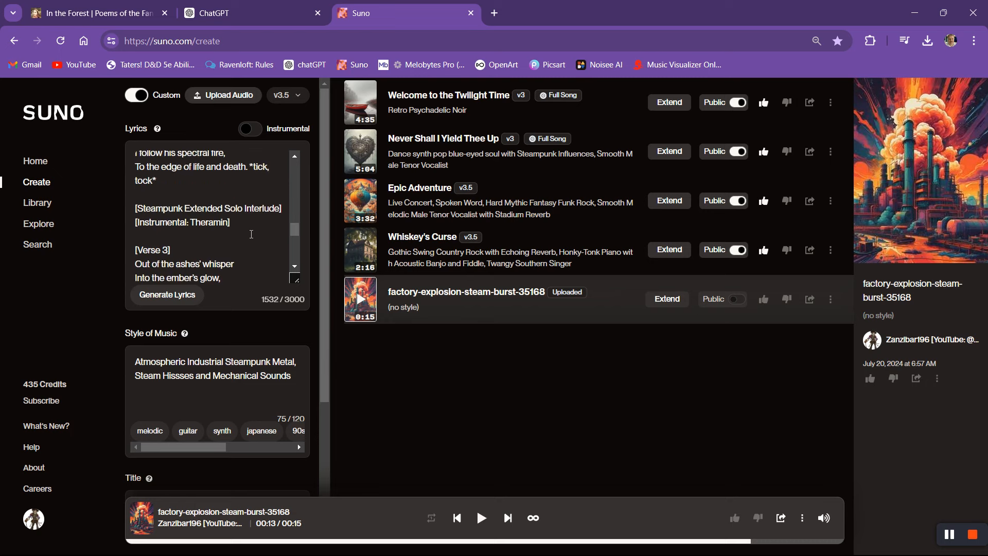
pyautogui.scroll(-2, 252, 234)
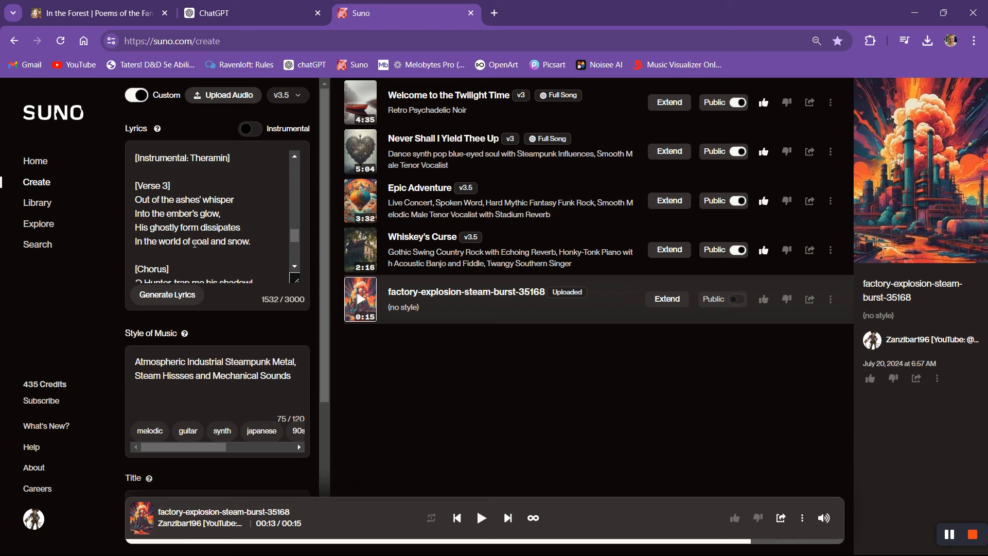
pyautogui.click(241, 214)
pyautogui.write('*hiss*')
pyautogui.click(267, 245)
pyautogui.write('*hissssss')
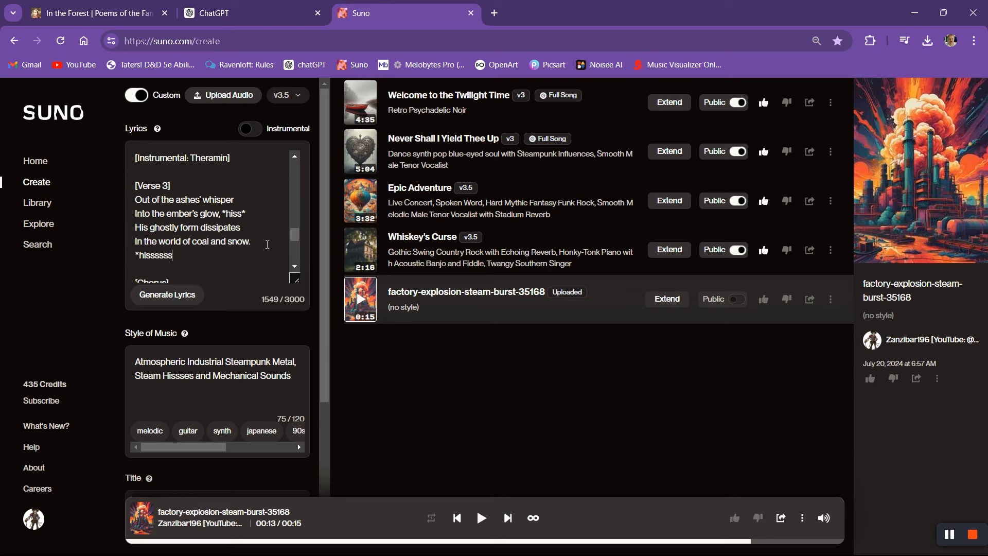
pyautogui.write('s*')
# In the final chorus, add "*tick*" after "O Raven, steal me his refrain!" and "*tock*" after "I chase him in vain!"
pyautogui.scroll(-3, 267, 245)
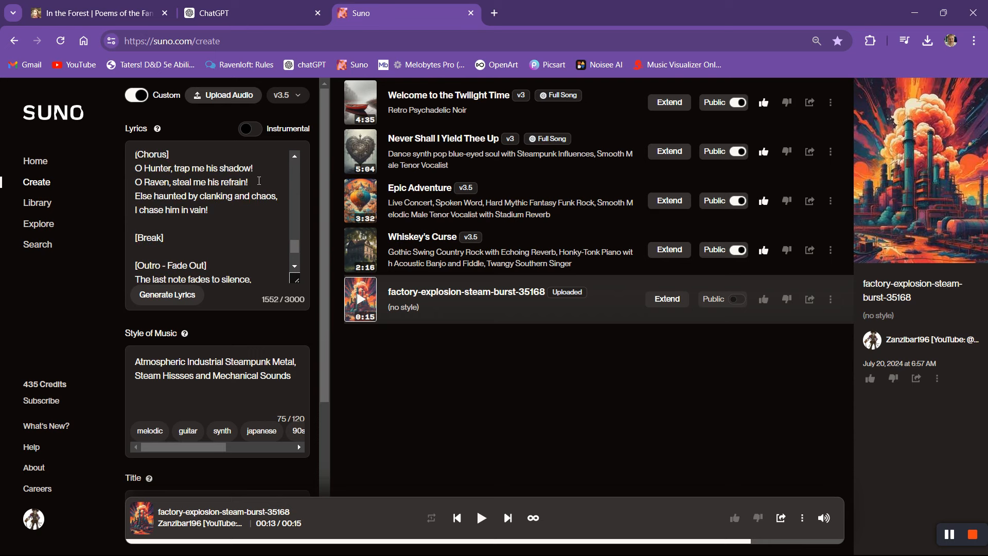
pyautogui.write('*tick*')
pyautogui.write('v')
pyautogui.press('BackSpace')
pyautogui.write('*tock*')
# In the outro, add "*hiss*" after "In the city's ticking heart," and "*hisssssssss*" after "In this world torn apart."
pyautogui.scroll(-1, 249, 224)
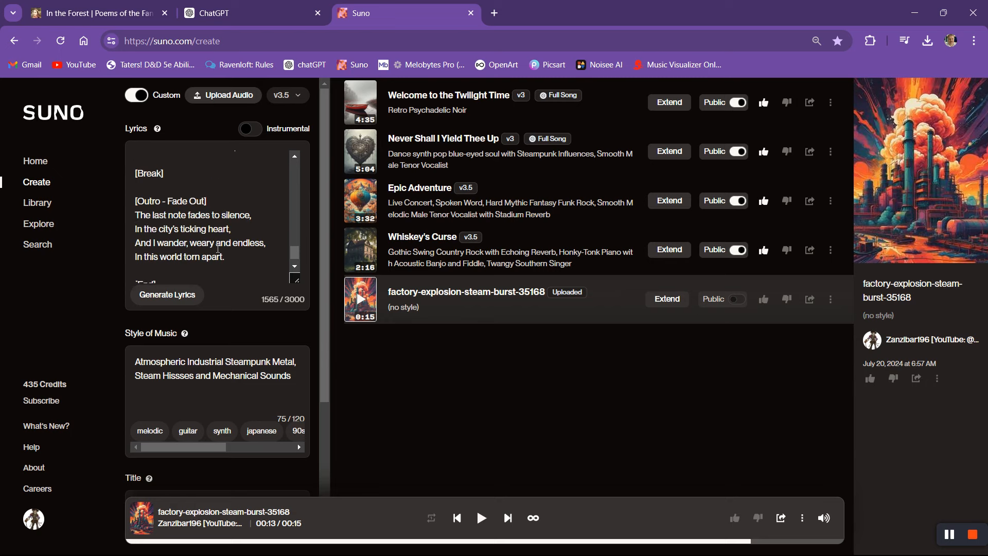
pyautogui.click(252, 231)
pyautogui.write('*h')
pyautogui.write('iss*')
pyautogui.write(' *hisssssss')
pyautogui.write('ss')
# Append ", Echoing Grand Piano with Theramin" to the end of the style of music
pyautogui.scroll(-1, 241, 263)
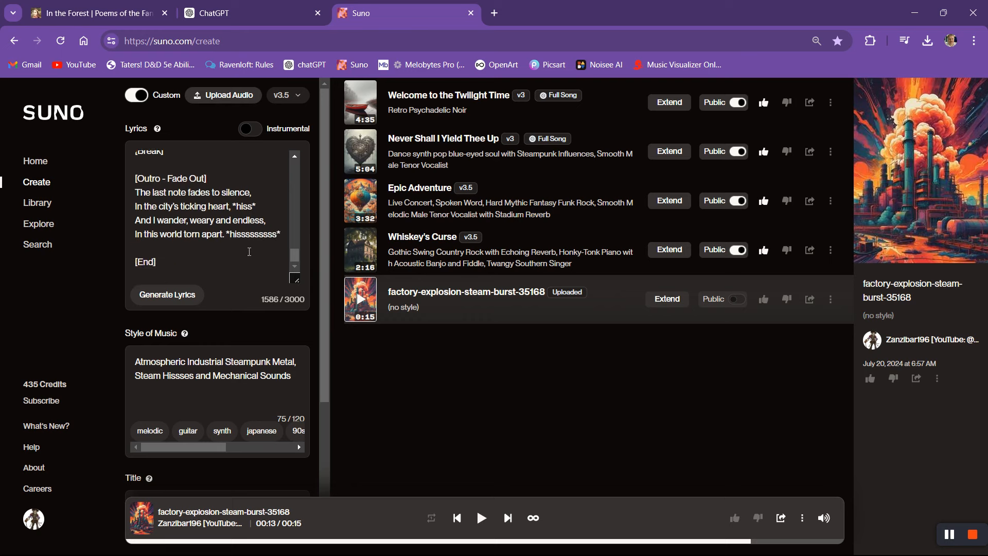
pyautogui.scroll(10, 249, 252)
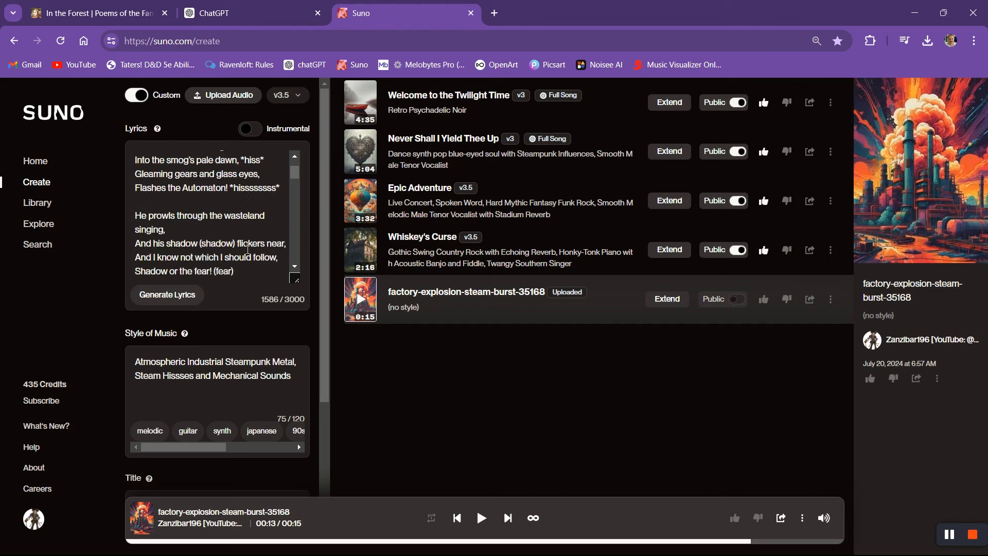
pyautogui.scroll(3, 248, 251)
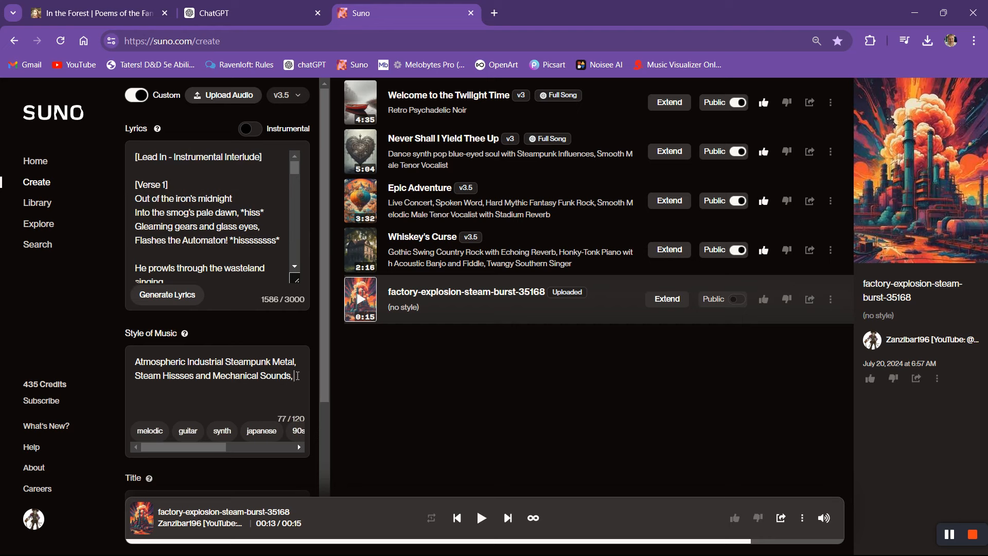
pyautogui.write('Echoing Grand Piano with Teram')
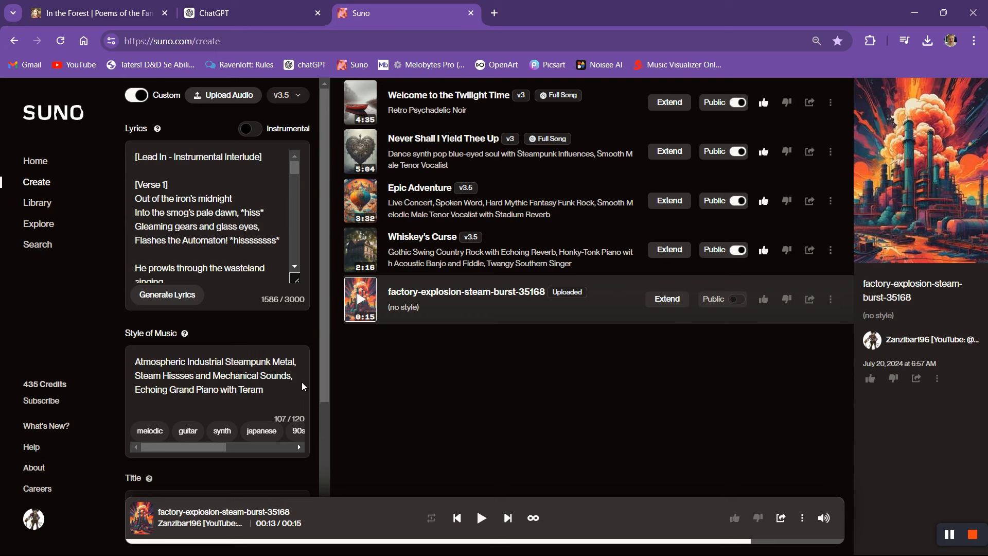
pyautogui.press('BackSpace')
pyautogui.press('BackSpace')
pyautogui.press('BackSpace')
pyautogui.press('BackSpace')
pyautogui.write('heramin')
# Check the lyrics, style, title and 00:10 extension point, and generate the extension of the uploaded factory clip
pyautogui.scroll(-5, 276, 383)
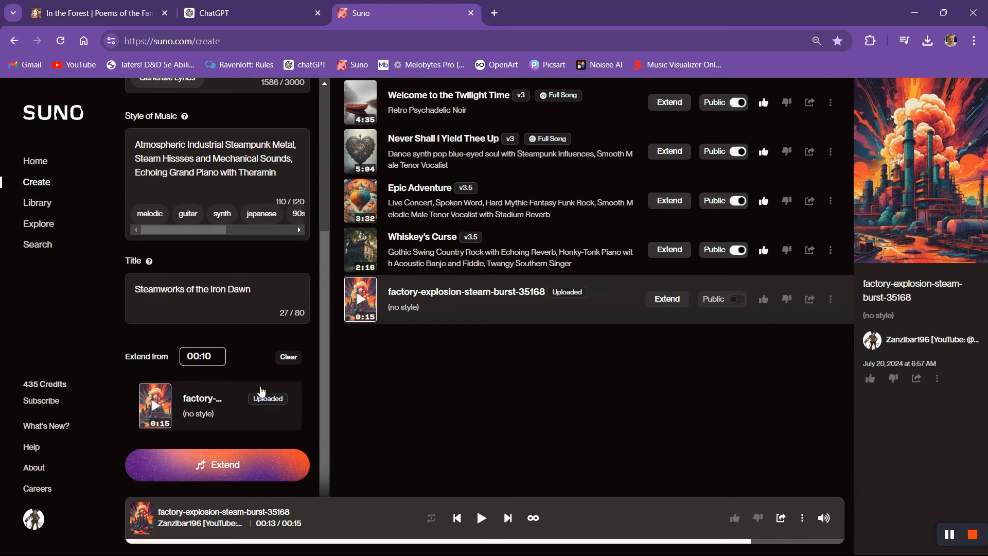
pyautogui.scroll(5, 261, 392)
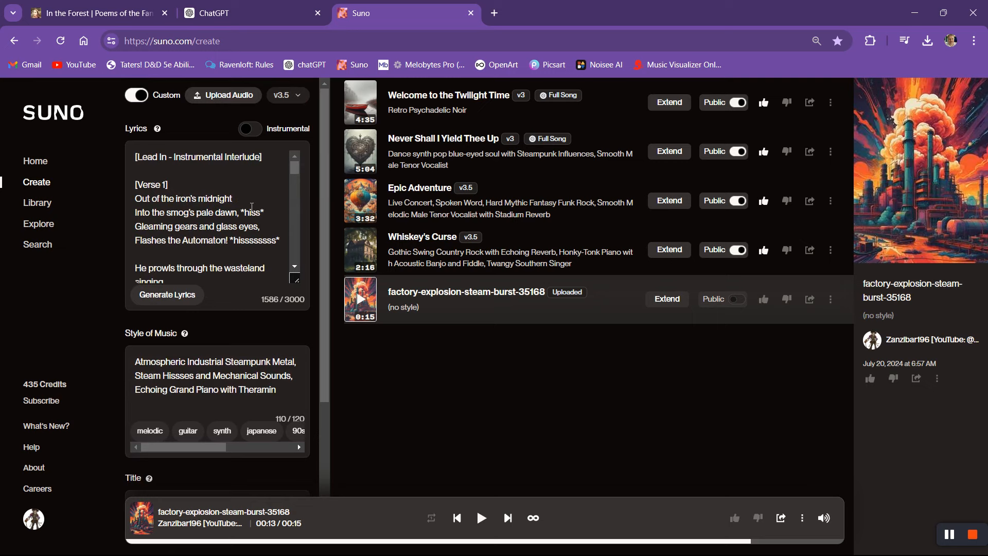
pyautogui.scroll(-15, 248, 192)
pyautogui.scroll(-5, 224, 308)
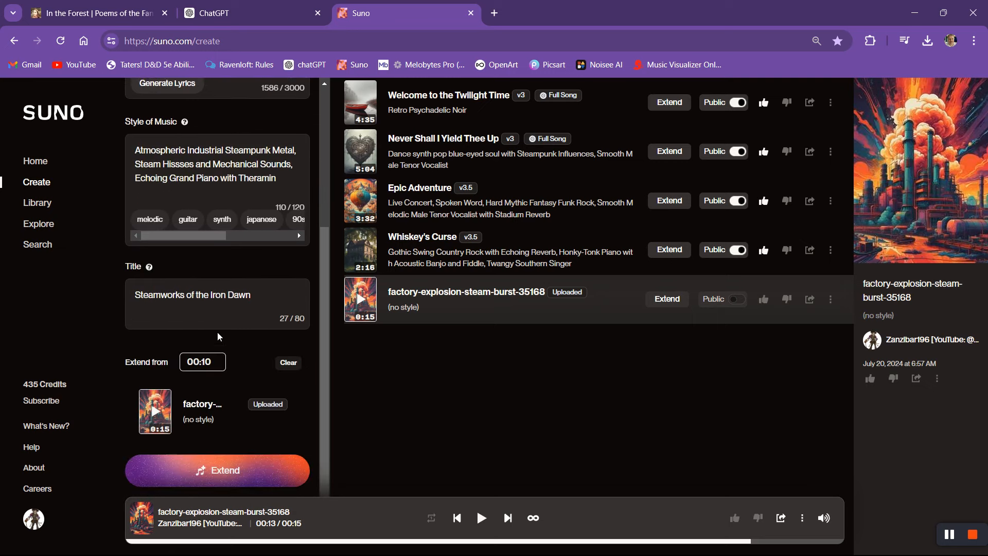
pyautogui.click(240, 466)
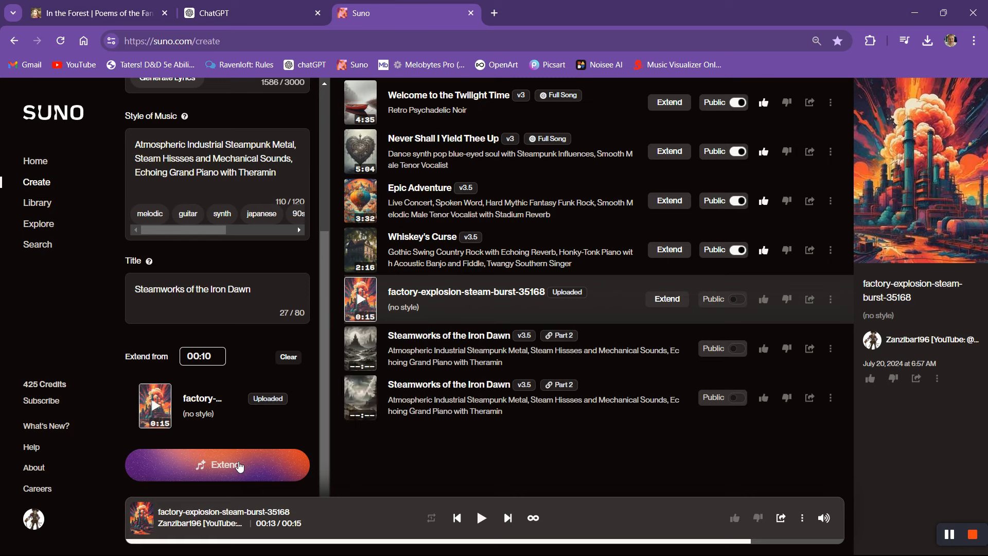
# Play the first generated "Steamworks of the Iron Dawn" version and bring the start of the lyrics into view to follow along
pyautogui.click(361, 348)
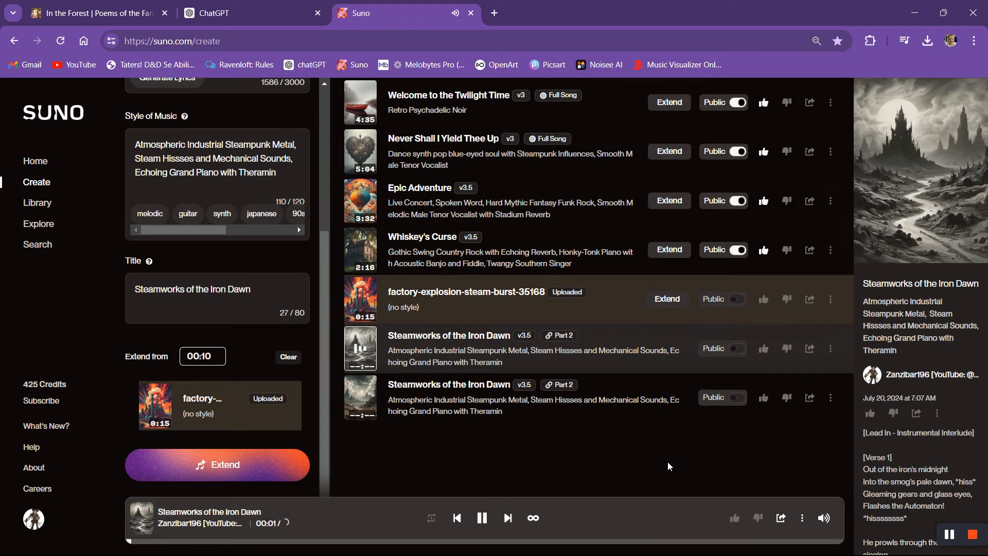
pyautogui.scroll(4, 260, 203)
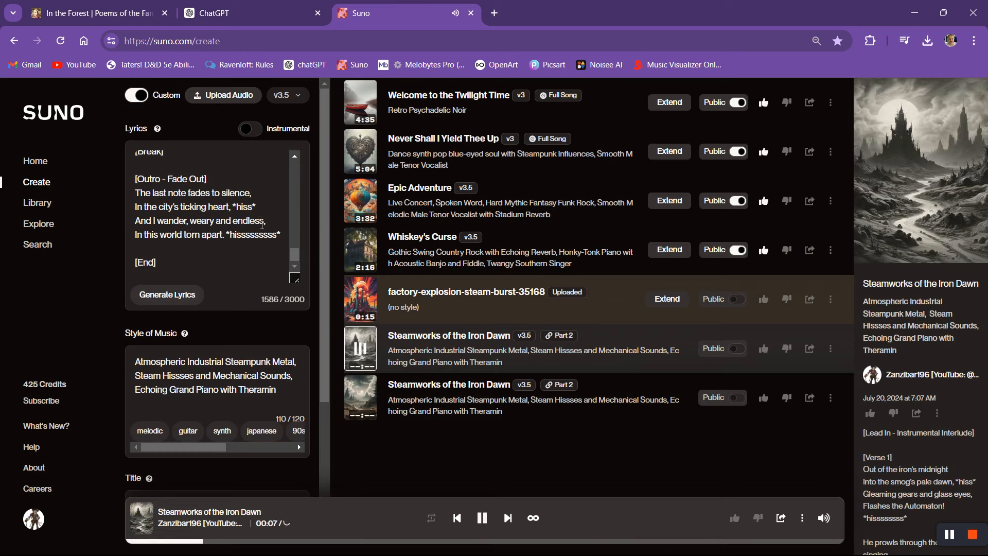
pyautogui.scroll(15, 272, 193)
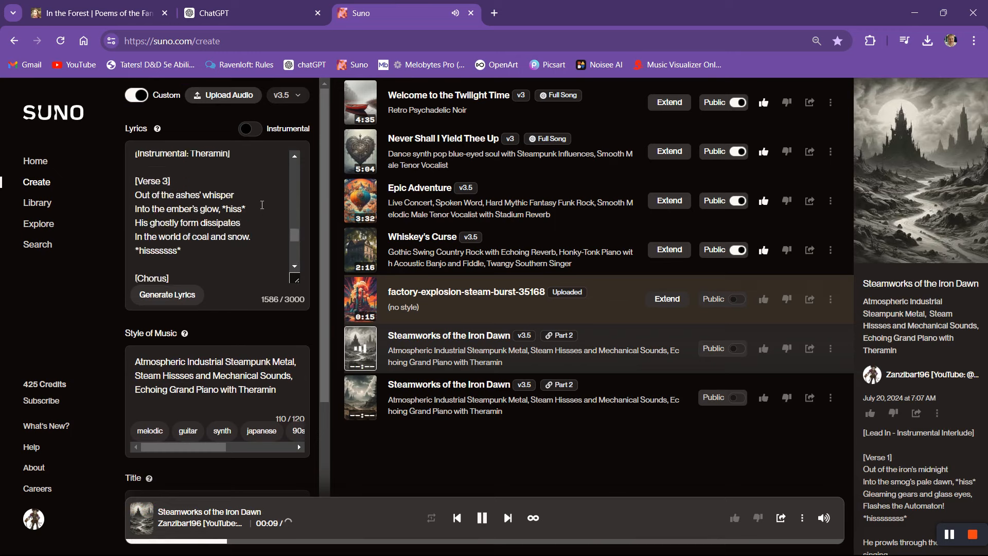
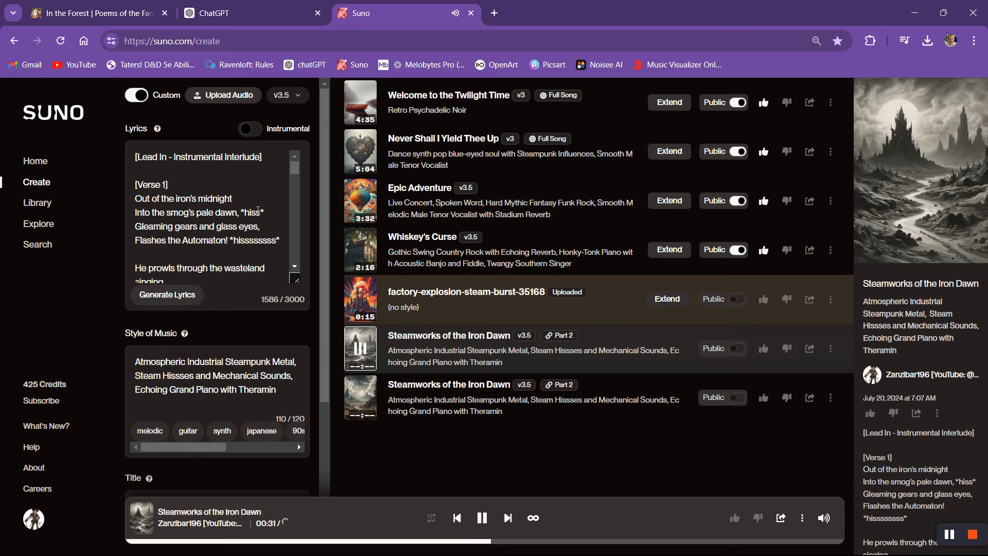
# Follow the lyrics from Verse 1 to Verse 3 against the first version's playback, checking the bridge and Theramin solo interlude
pyautogui.scroll(-1, 206, 221)
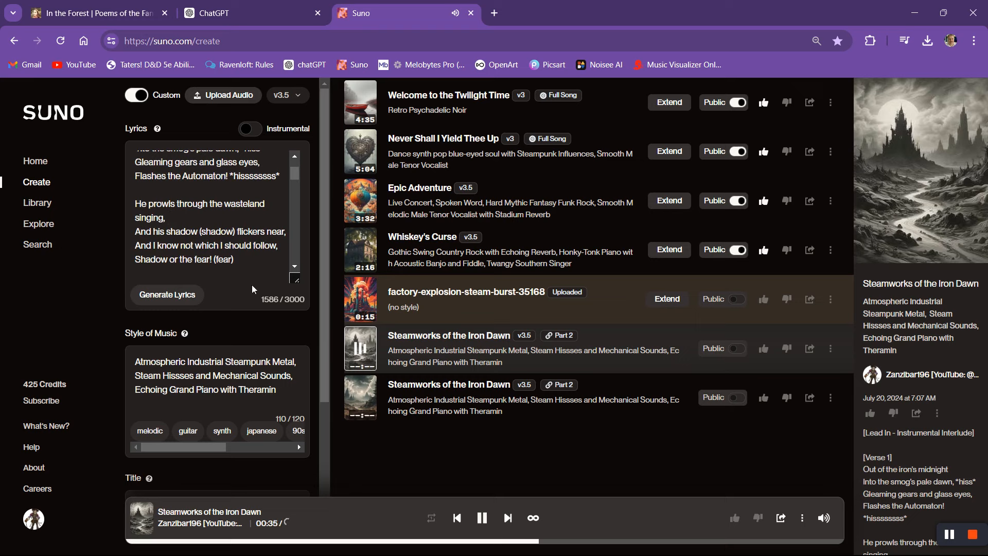
pyautogui.scroll(-2, 255, 266)
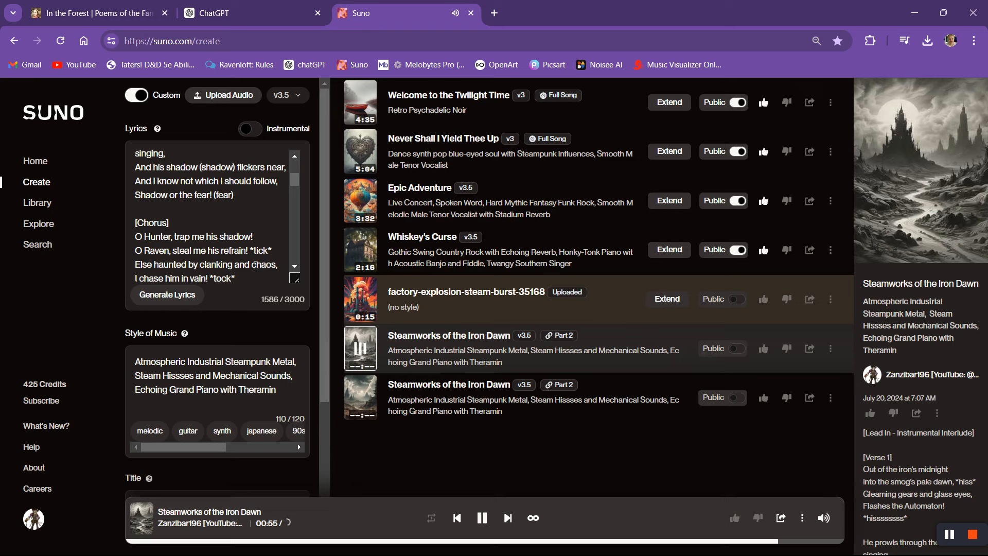
pyautogui.scroll(-1, 223, 246)
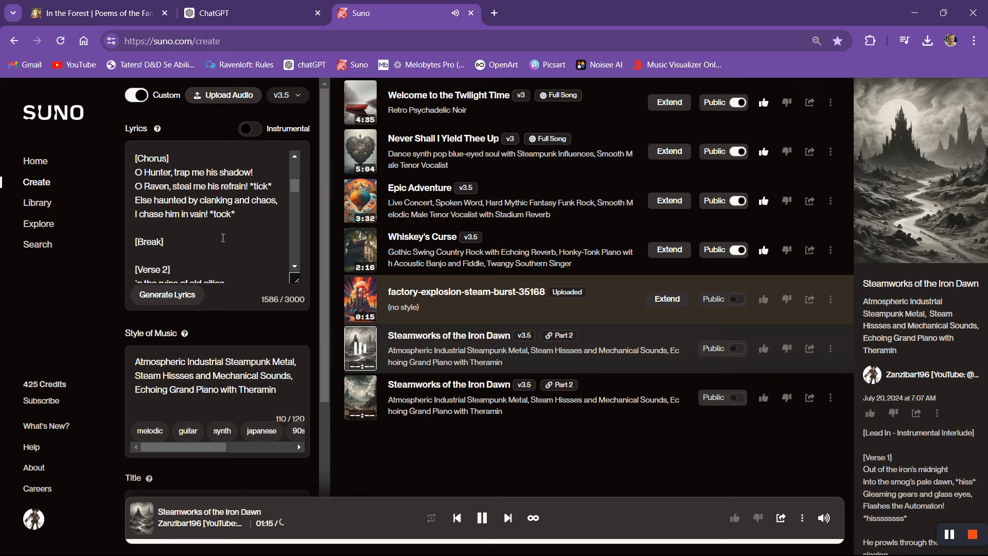
pyautogui.scroll(-3, 222, 238)
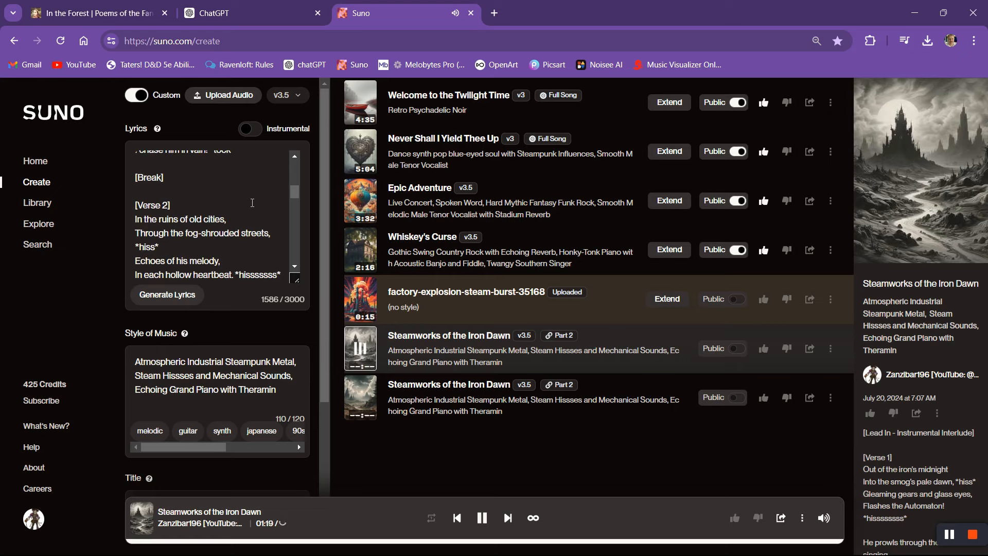
pyautogui.scroll(-3, 253, 203)
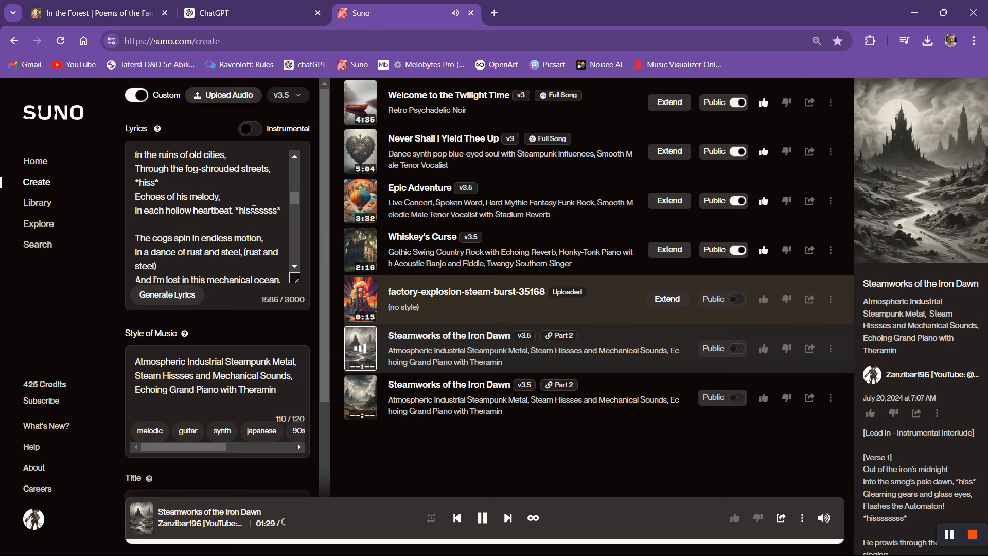
pyautogui.scroll(-2, 254, 210)
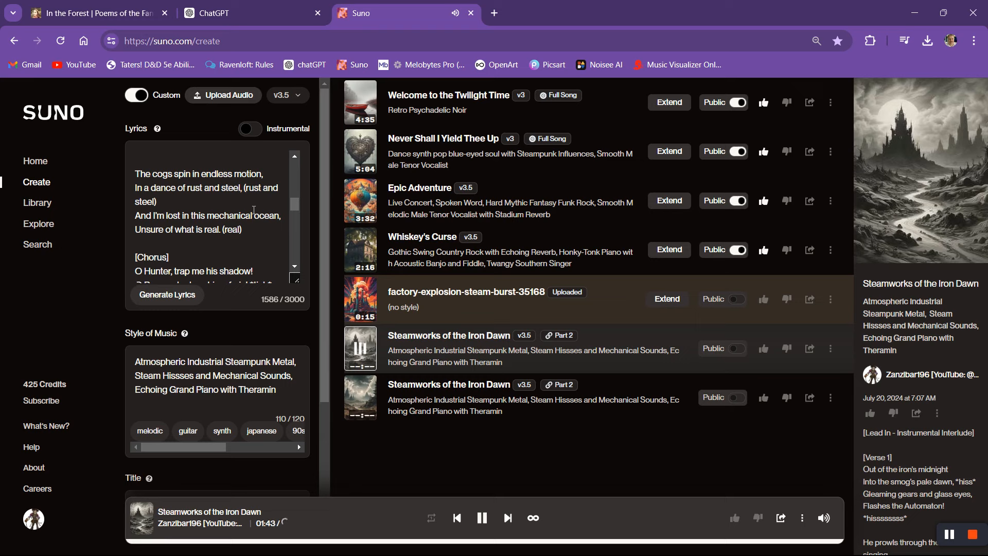
pyautogui.scroll(-1, 254, 210)
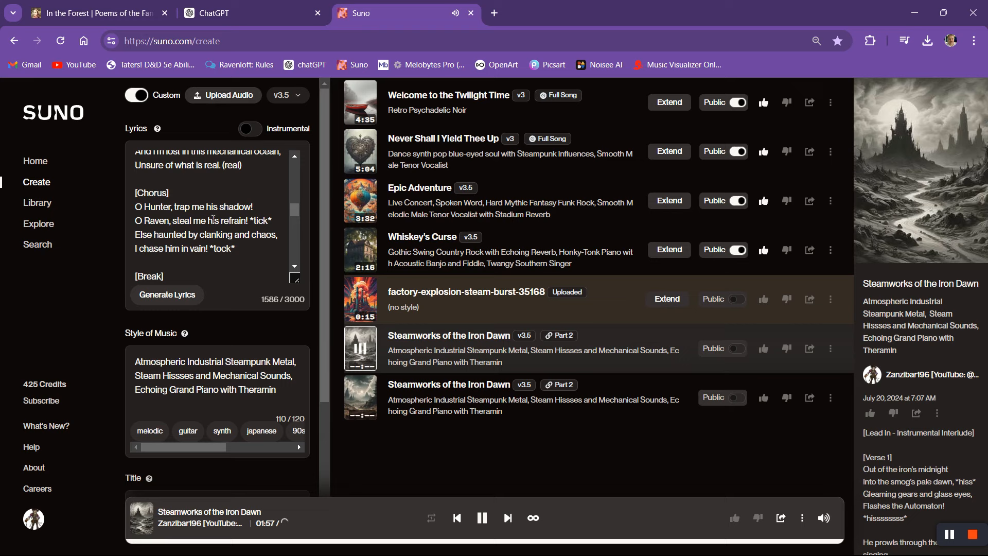
pyautogui.scroll(-1, 262, 206)
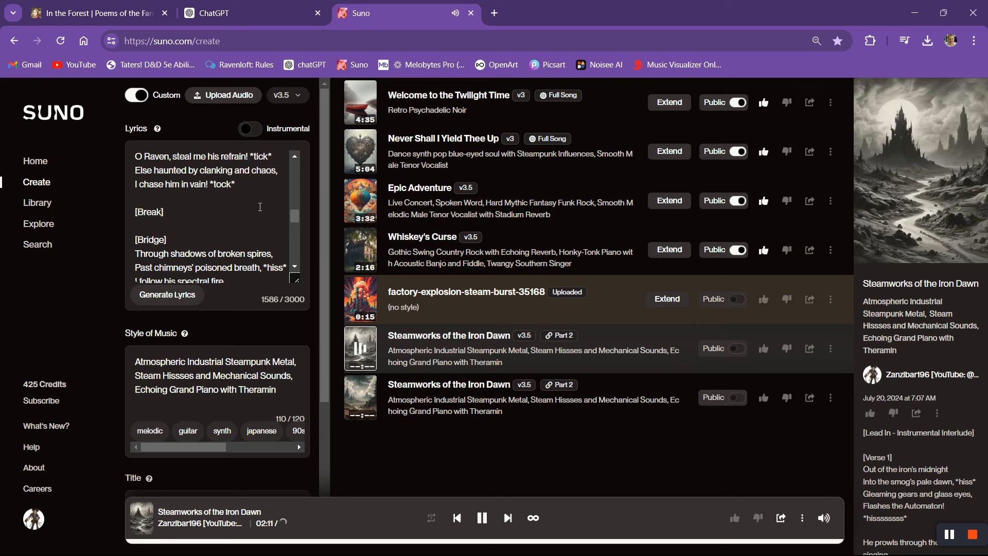
pyautogui.scroll(-3, 260, 207)
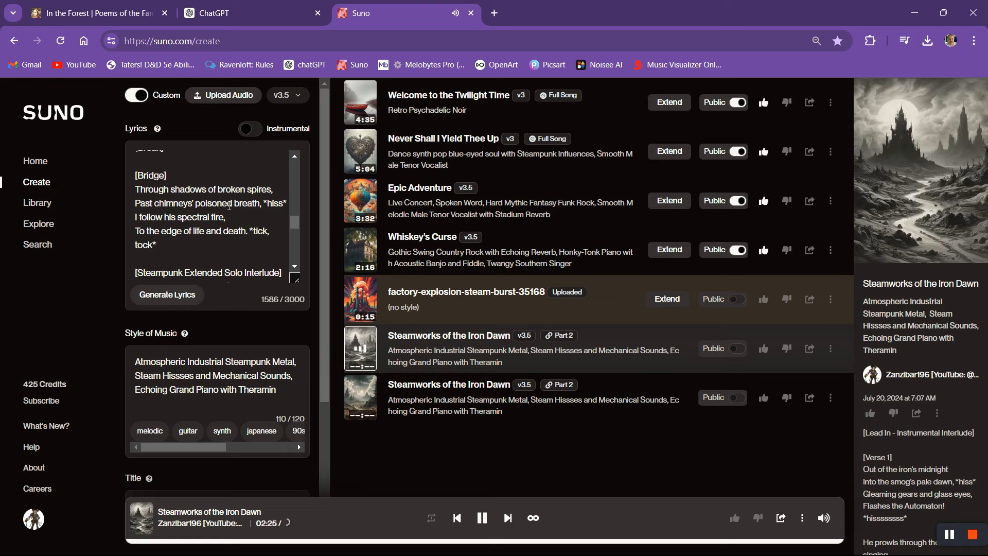
pyautogui.scroll(-1, 229, 206)
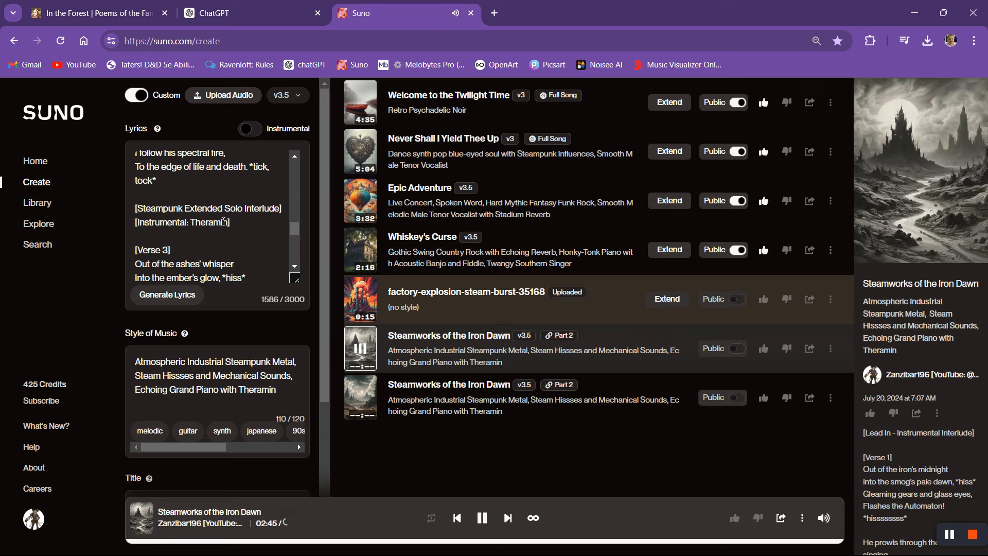
pyautogui.scroll(-1, 240, 230)
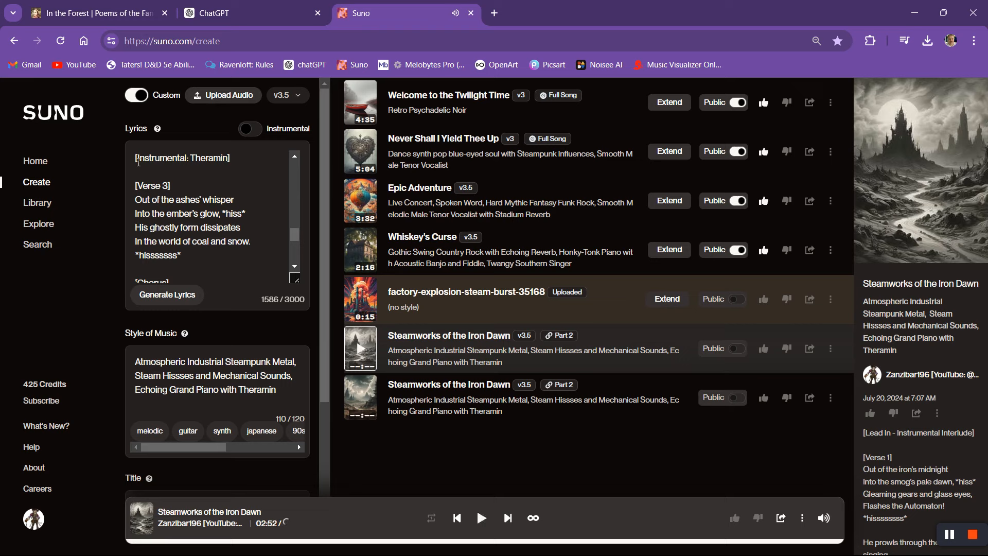
pyautogui.scroll(3, 183, 214)
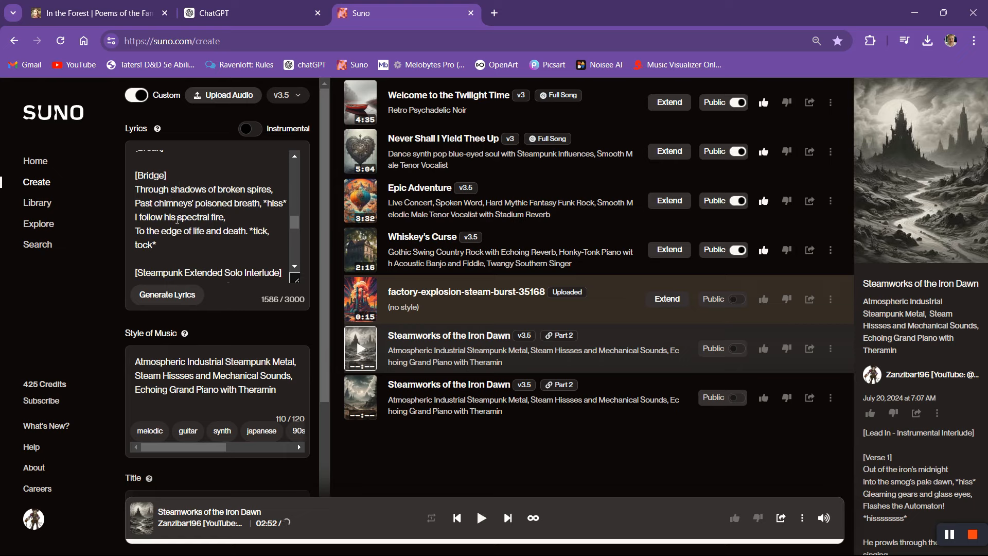
pyautogui.scroll(-3, 180, 221)
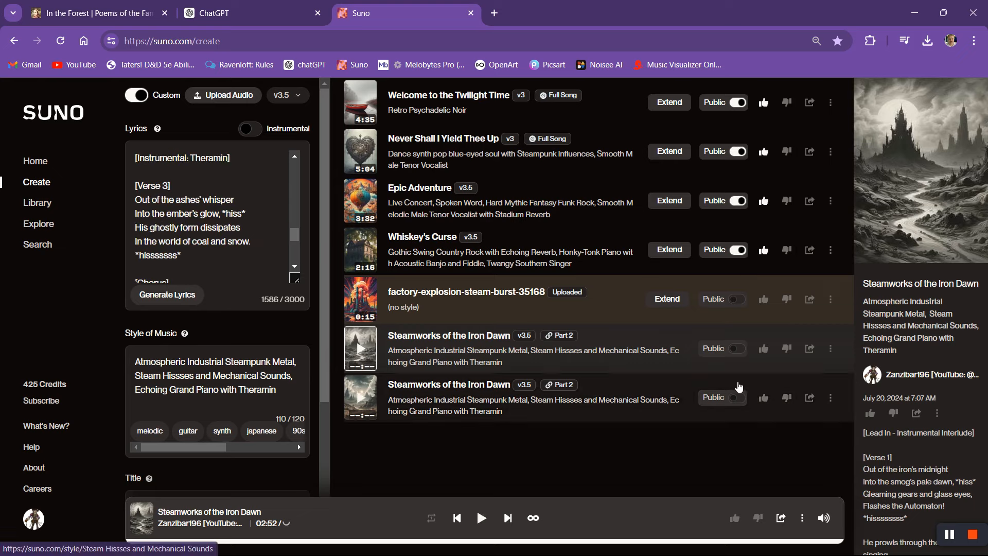
# Report the first "Steamworks of the Iron Dawn" version for "Doesn't follow lyrics" and "Doesn't follow style instructions"
pyautogui.click(830, 350)
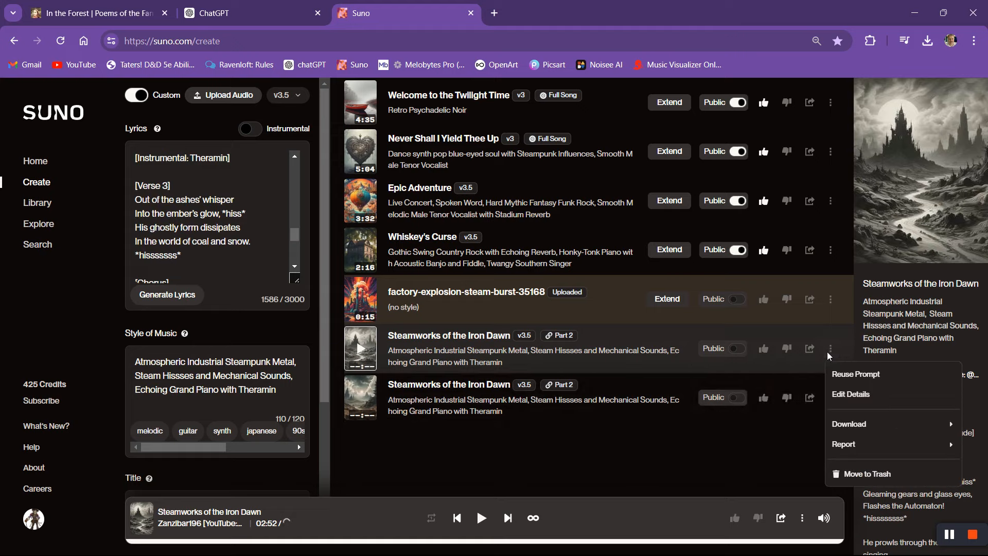
pyautogui.moveTo(835, 445)
pyautogui.click(790, 452)
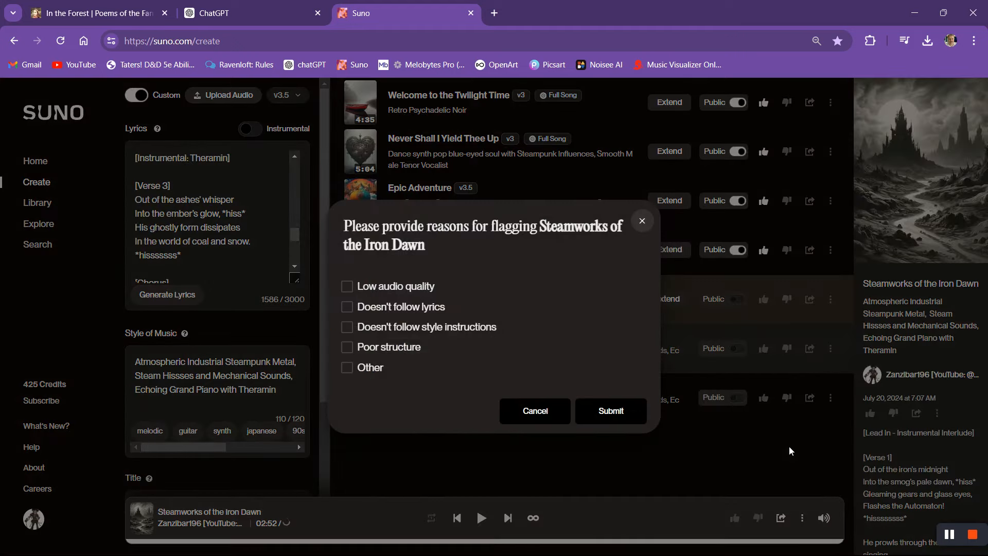
pyautogui.click(347, 309)
pyautogui.click(347, 328)
pyautogui.click(601, 415)
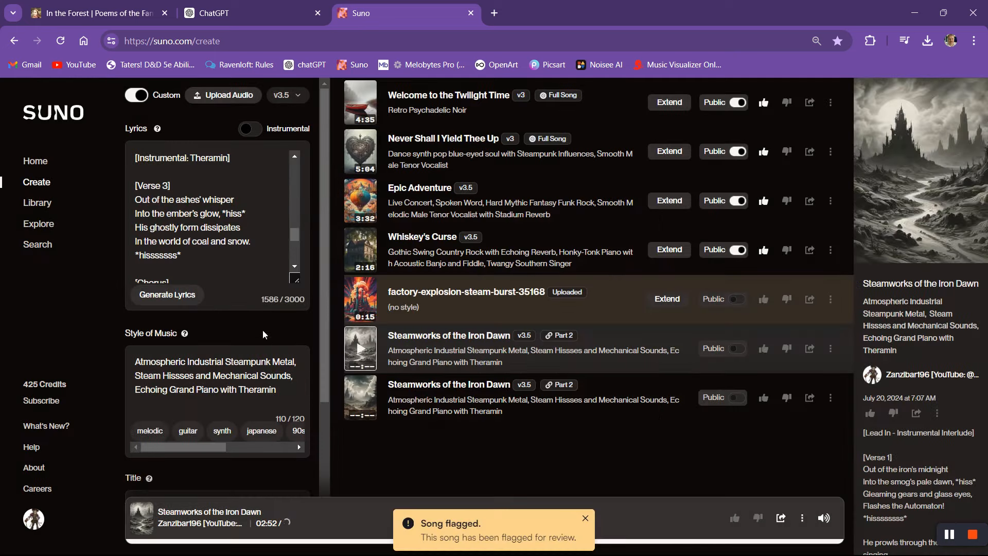
# Review the lyrics from the bridge to the outro, and resume the first version to hear it through to its end
pyautogui.scroll(-3, 256, 256)
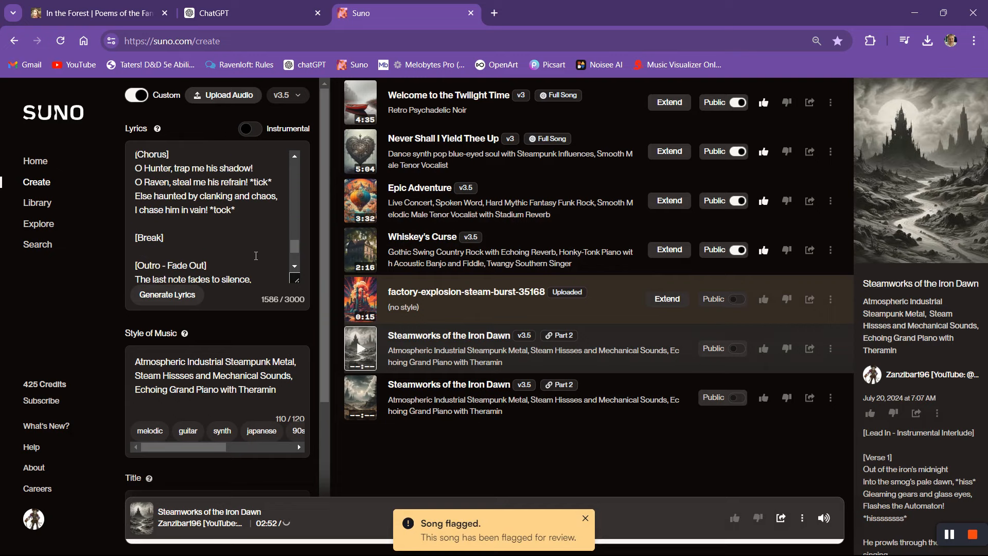
pyautogui.scroll(-3, 256, 256)
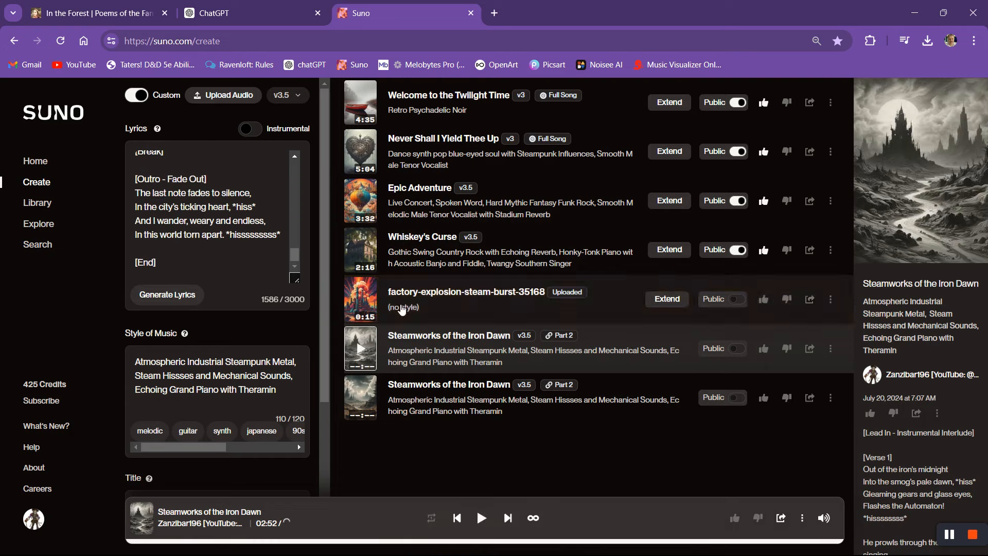
pyautogui.scroll(5, 244, 237)
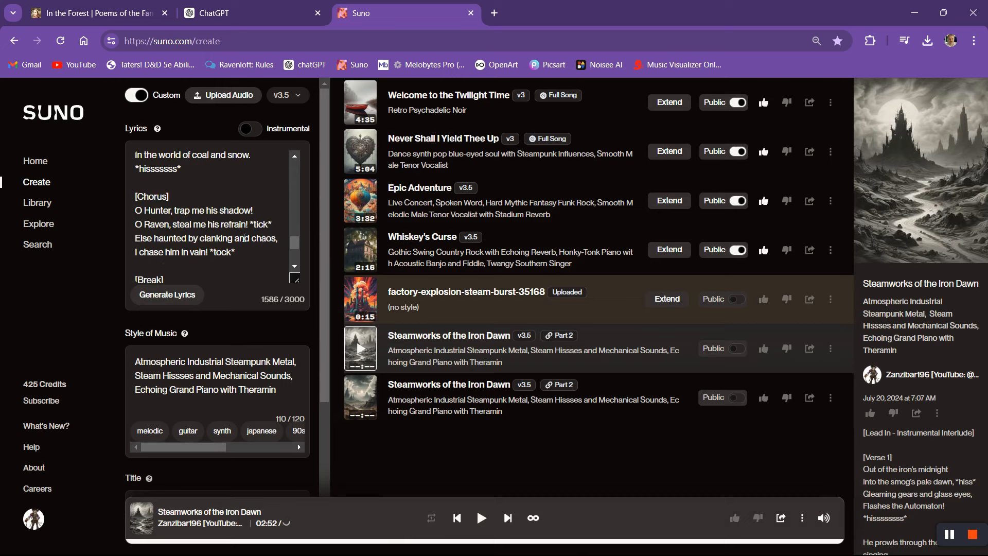
pyautogui.scroll(3, 244, 237)
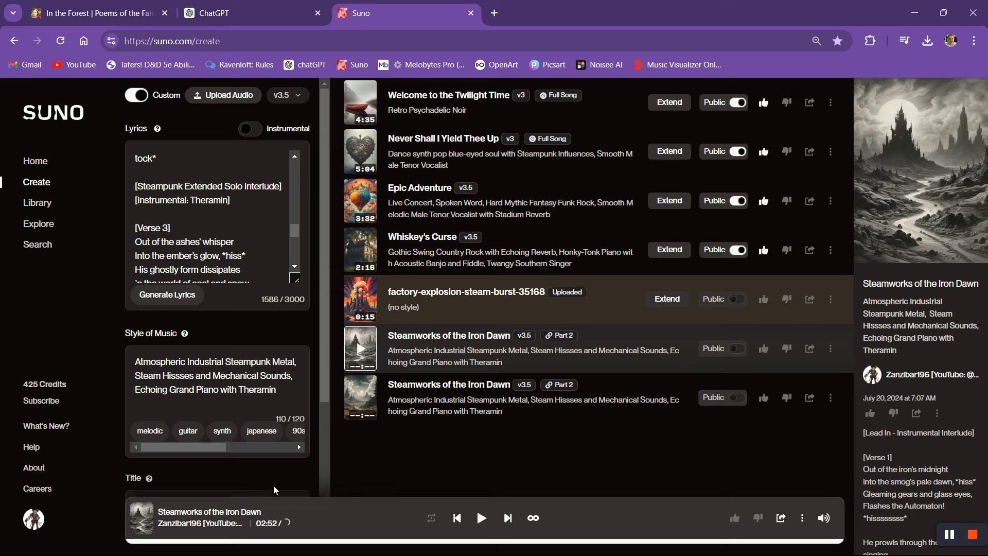
pyautogui.click(481, 518)
pyautogui.scroll(5, 235, 219)
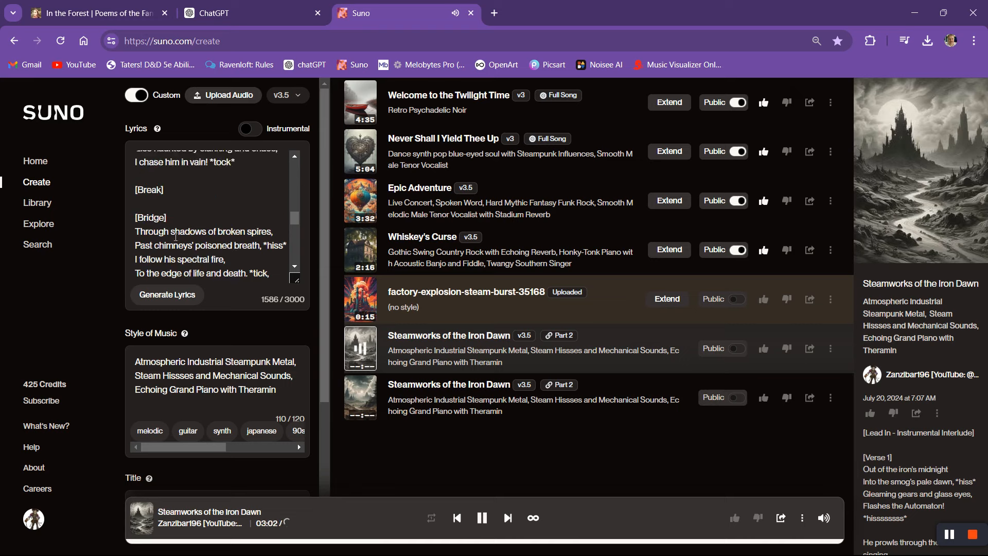
pyautogui.scroll(-4, 188, 249)
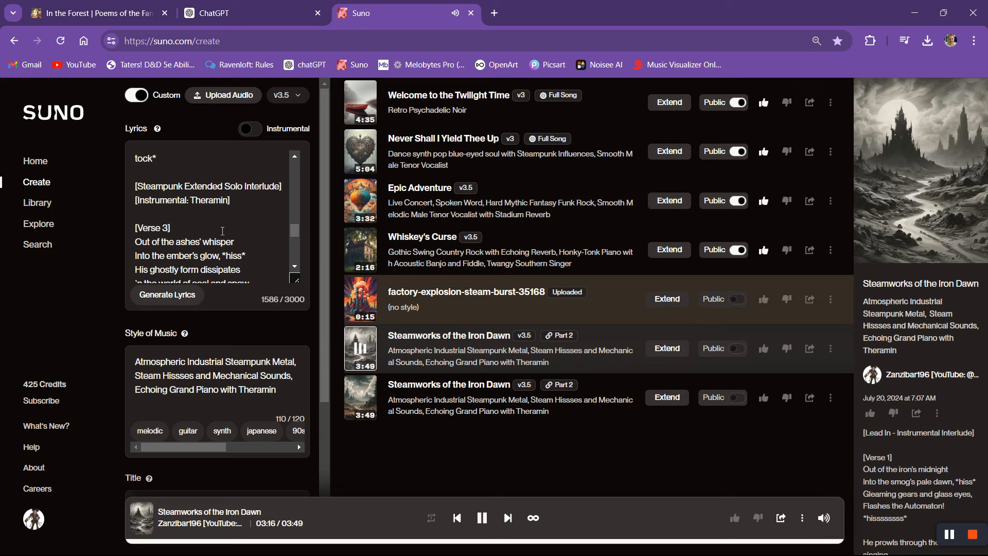
pyautogui.scroll(-1, 239, 249)
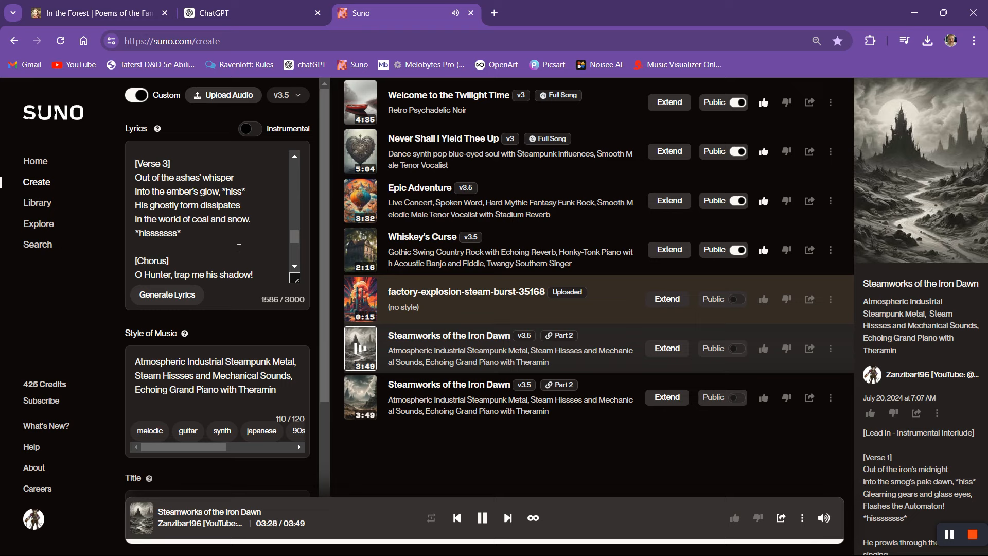
pyautogui.scroll(-3, 239, 248)
pyautogui.scroll(1, 239, 248)
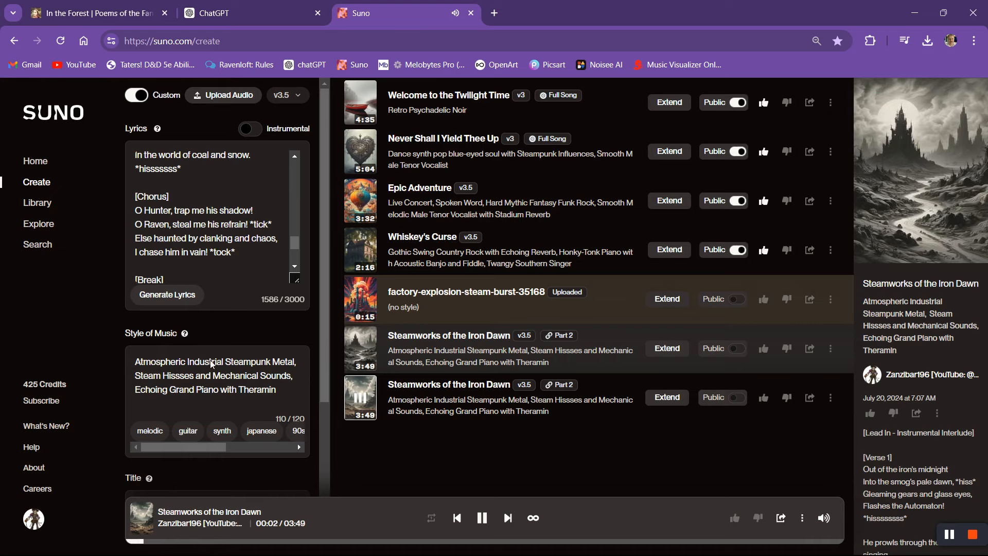
# Pause and resume the second "Steamworks of the Iron Dawn" version, and bring the start of the lyrics into view
pyautogui.click(482, 518)
pyautogui.click(482, 523)
pyautogui.scroll(-1, 236, 276)
pyautogui.scroll(2, 236, 276)
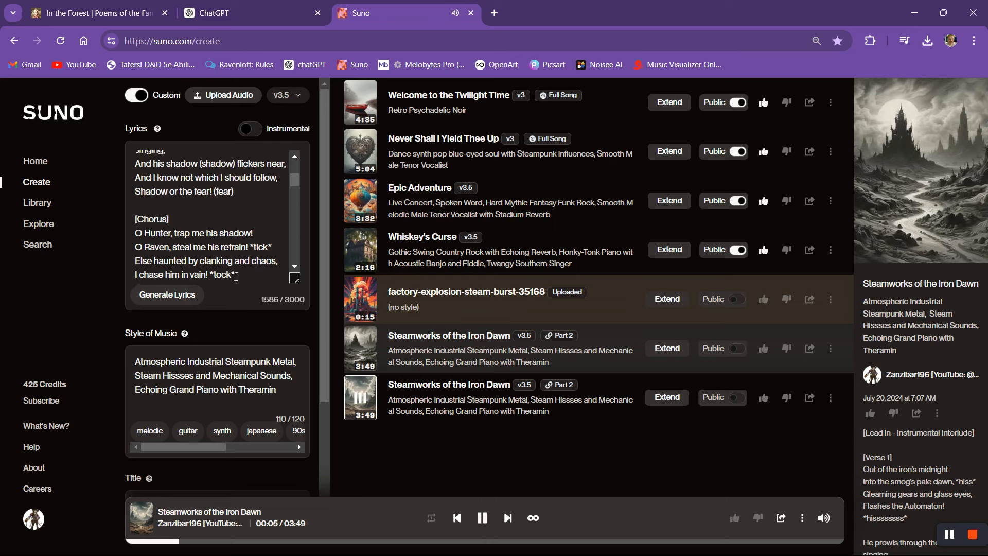
pyautogui.scroll(3, 236, 276)
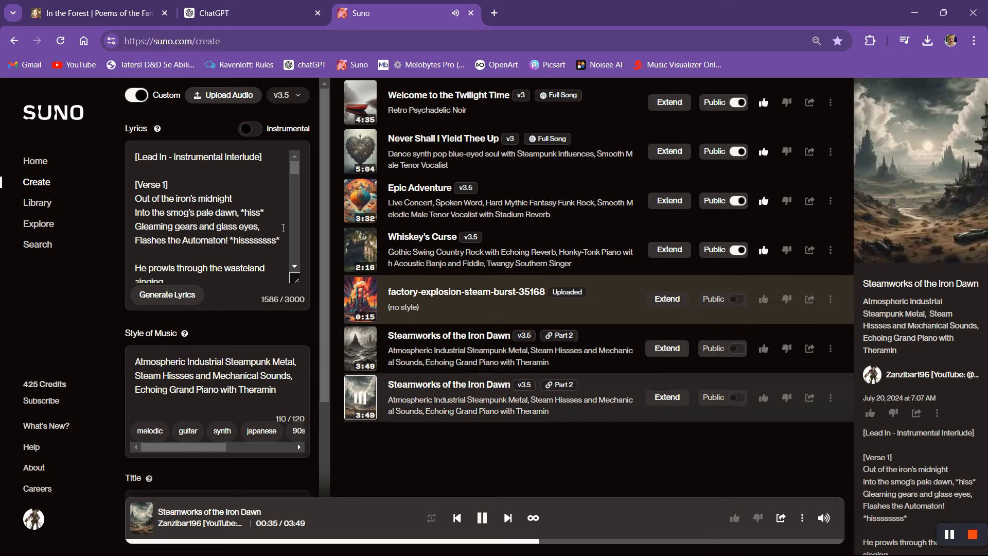
# Follow the lyrics from Verse 1 to the start of Verse 3 against the second version's playback, checking the choruses, bridge and Theramin interlude
pyautogui.scroll(-2, 281, 228)
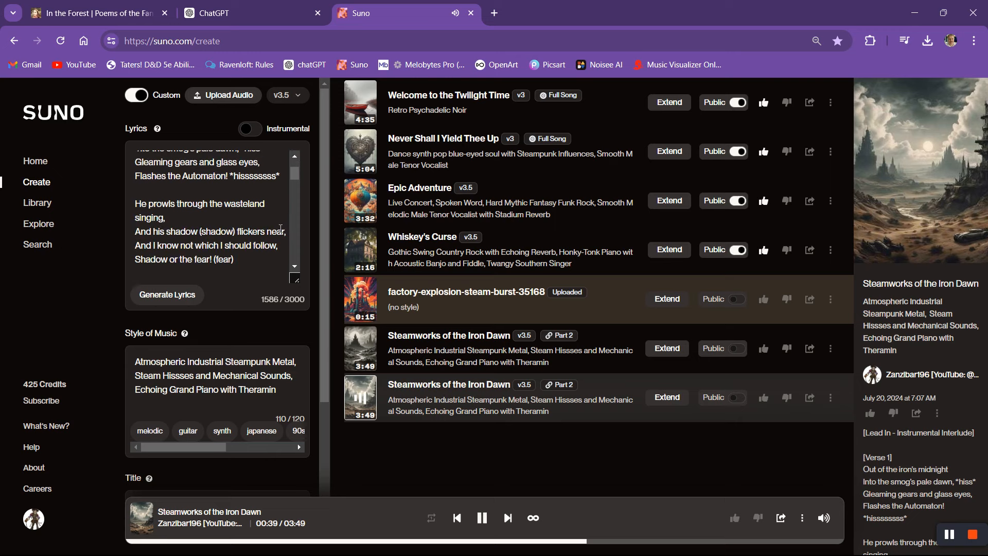
pyautogui.scroll(-2, 280, 228)
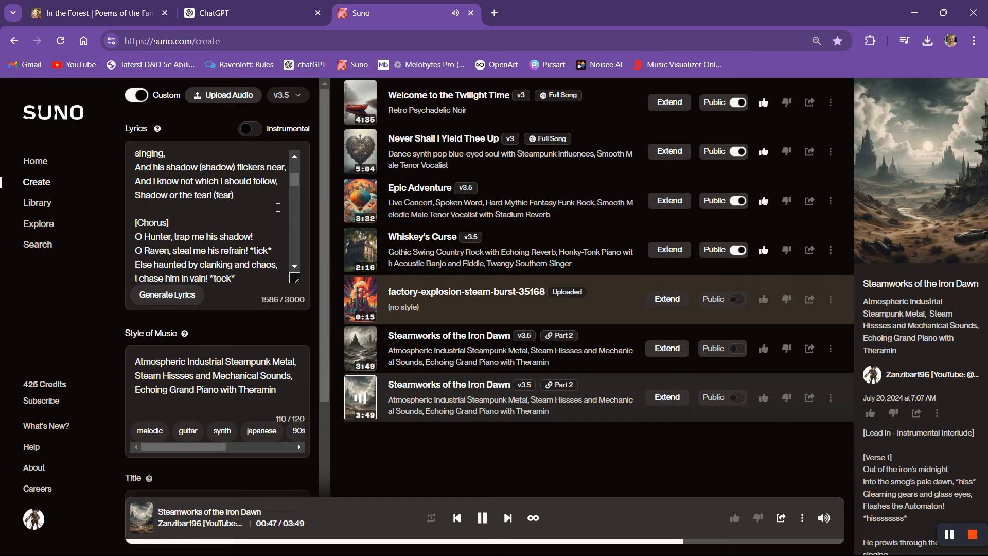
pyautogui.scroll(-1, 278, 208)
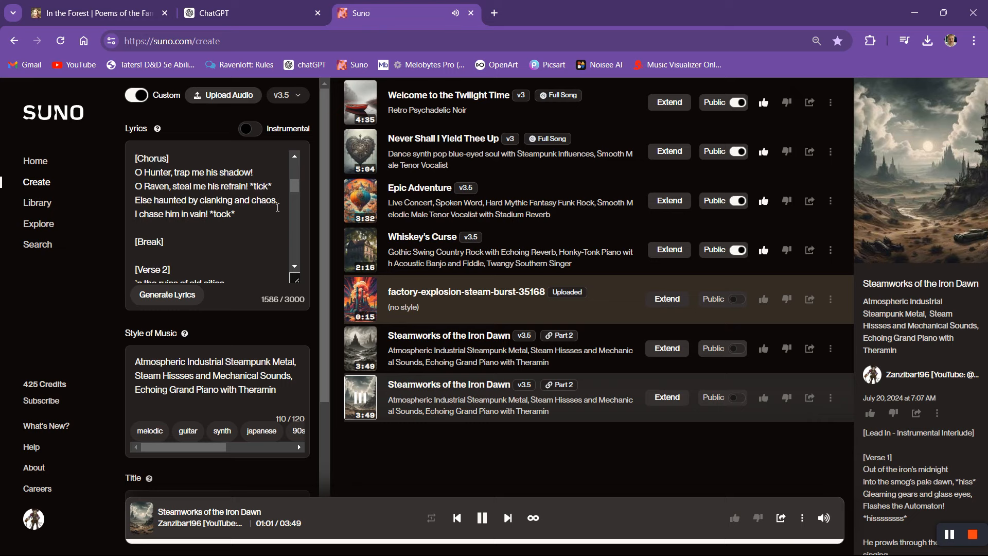
pyautogui.scroll(-1, 237, 218)
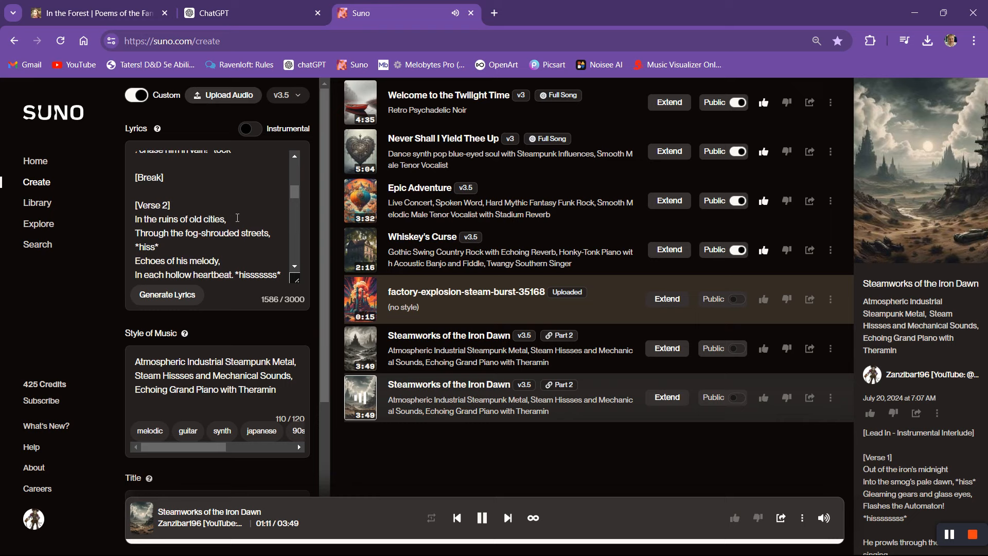
pyautogui.scroll(-1, 239, 218)
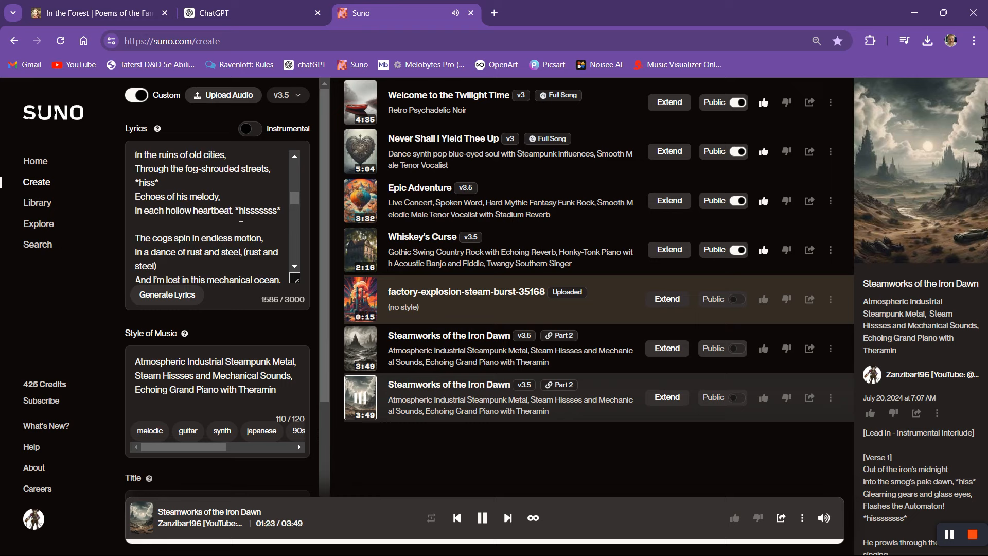
pyautogui.scroll(-1, 241, 217)
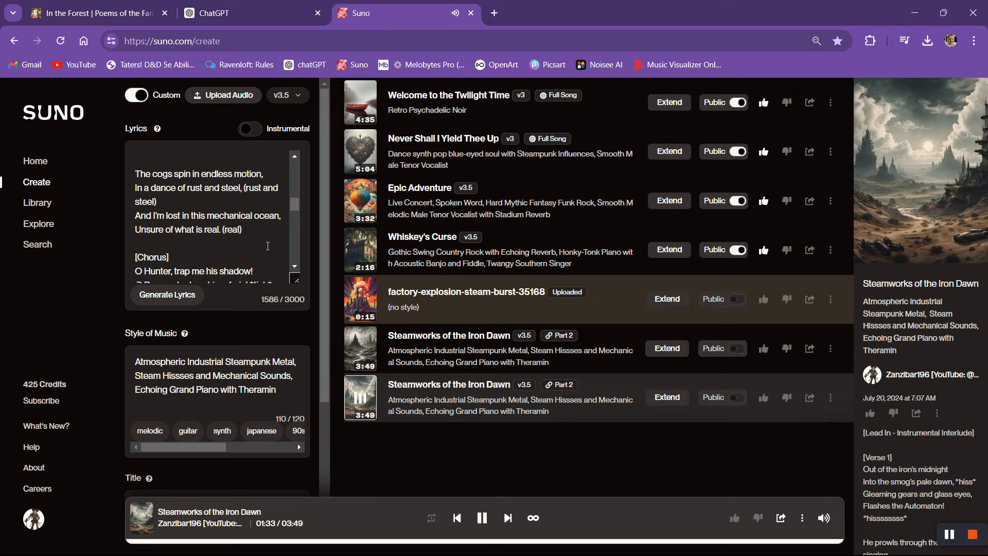
pyautogui.scroll(-1, 267, 246)
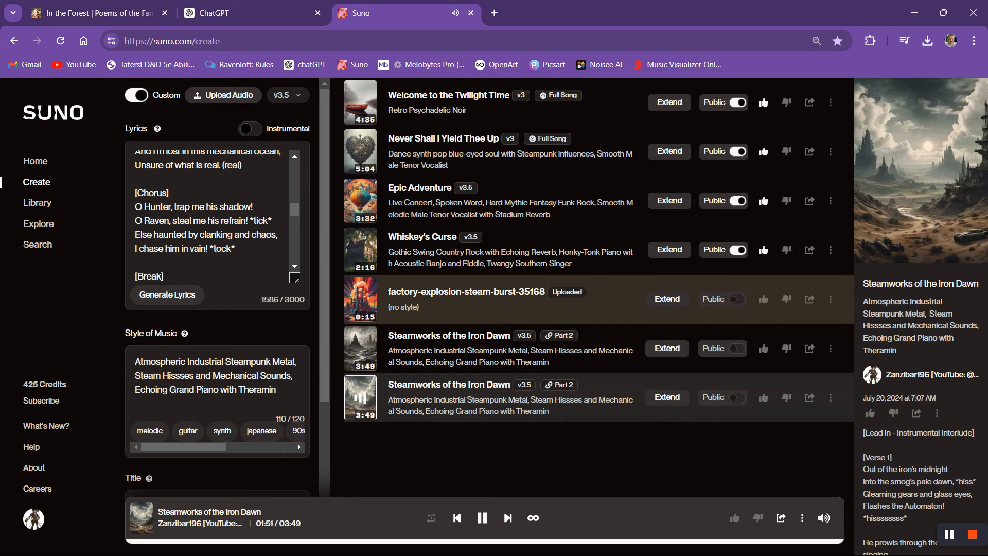
pyautogui.scroll(-1, 262, 234)
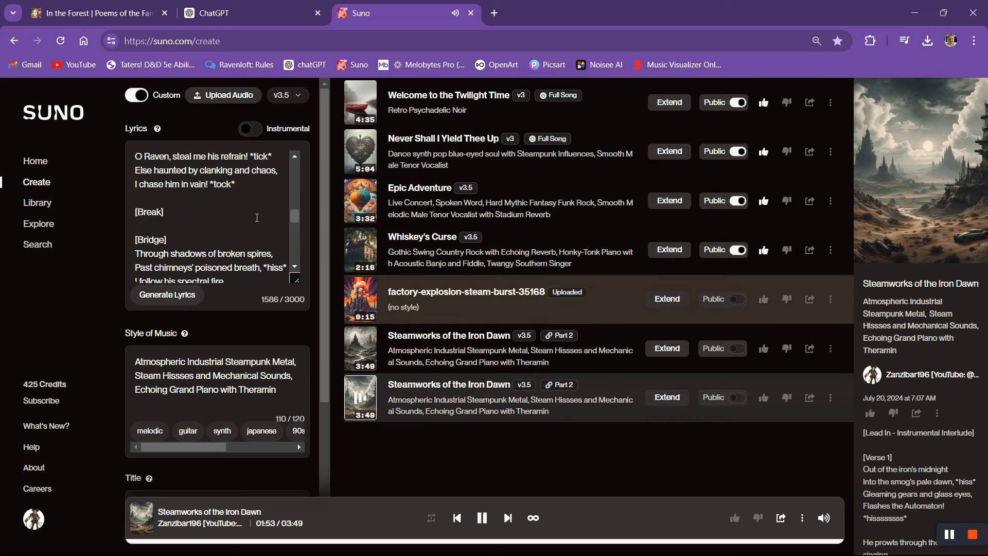
pyautogui.scroll(-1, 257, 218)
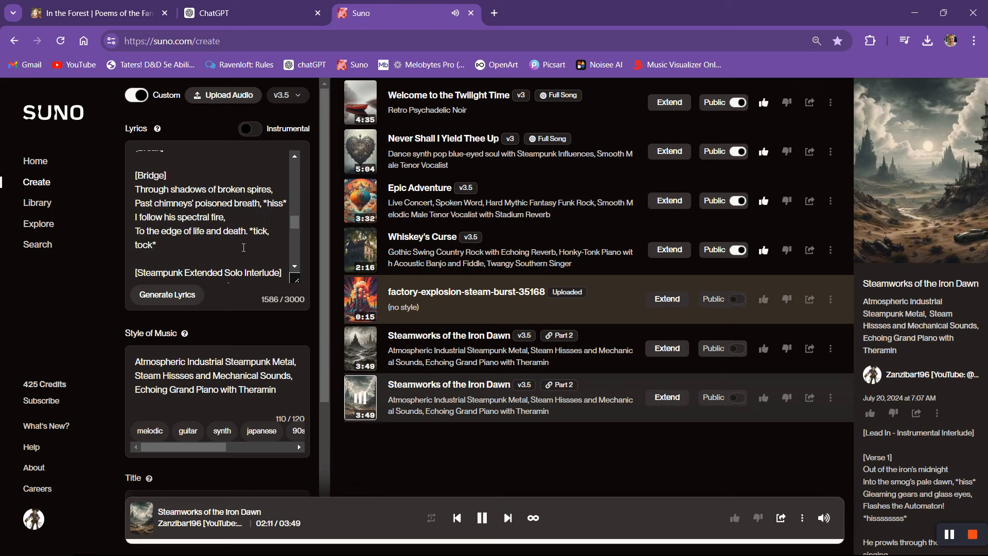
pyautogui.scroll(-1, 206, 249)
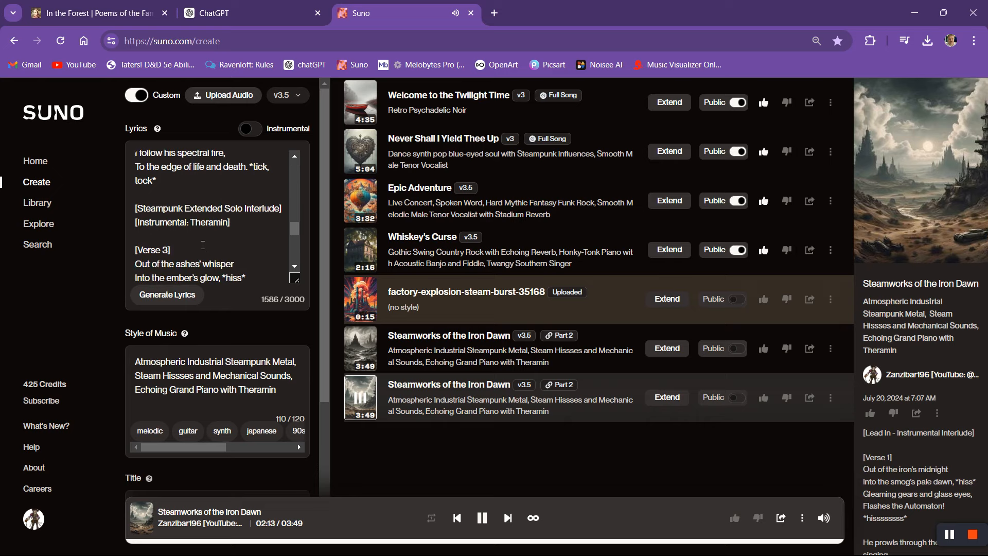
pyautogui.scroll(-1, 201, 245)
pyautogui.scroll(1, 194, 240)
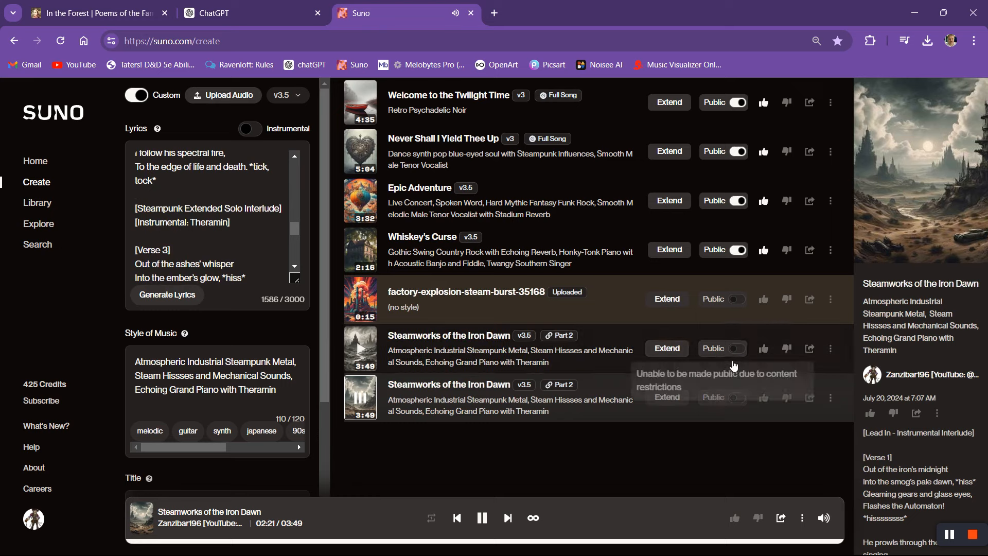
# Dislike the first "Steamworks of the Iron Dawn" version, and follow the other version's lyrics from Verse 3 through the final chorus to the outro
pyautogui.click(786, 349)
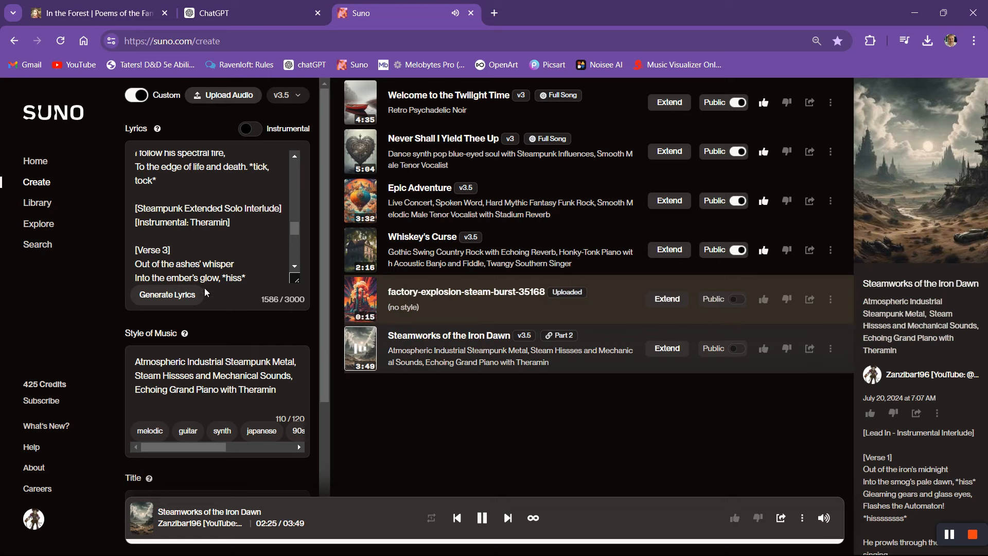
pyautogui.scroll(-3, 212, 253)
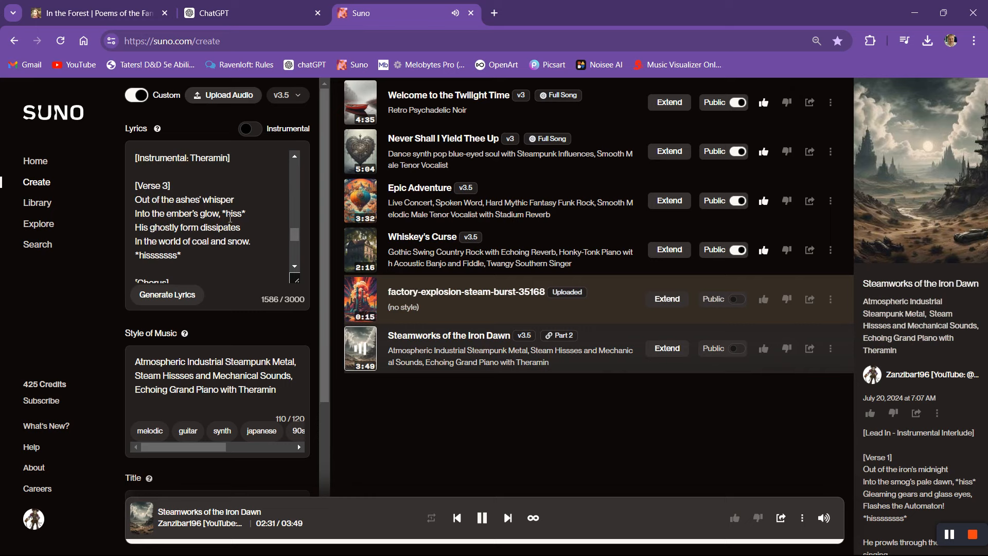
pyautogui.scroll(-2, 211, 222)
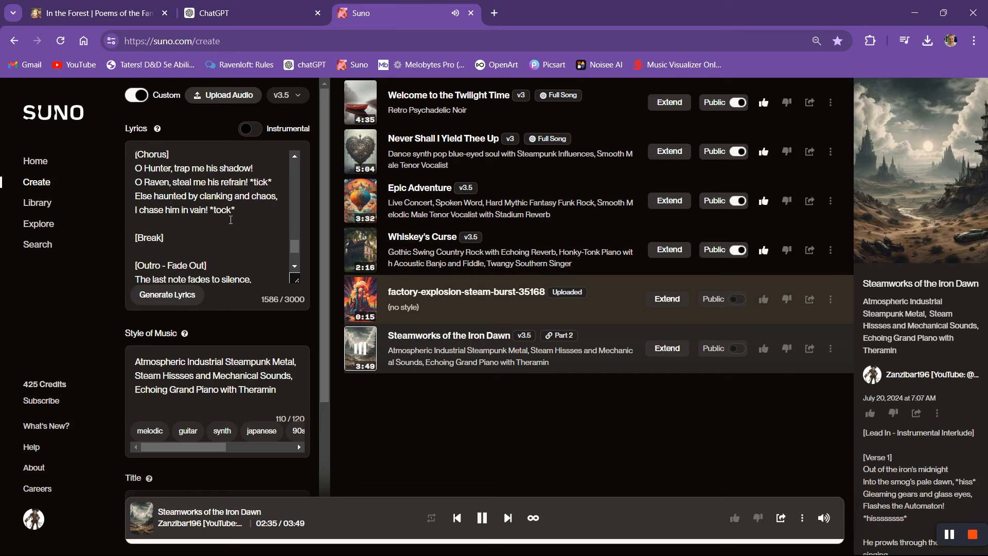
pyautogui.scroll(1, 240, 224)
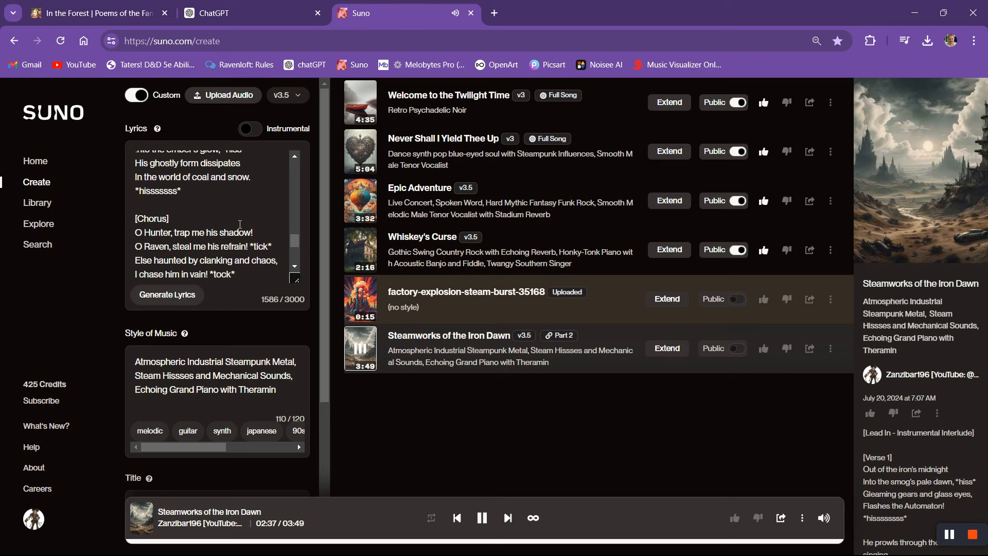
pyautogui.scroll(-1, 240, 224)
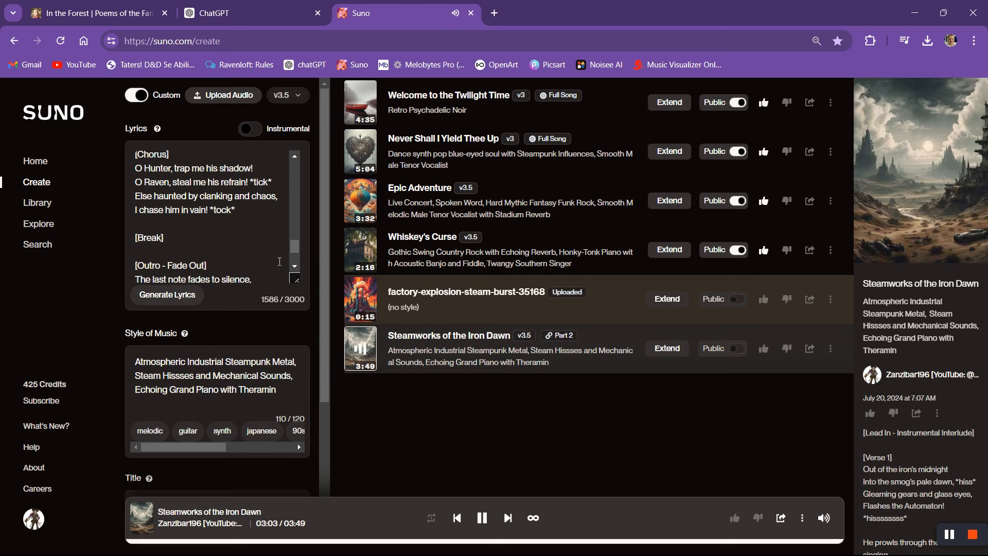
pyautogui.scroll(-2, 277, 251)
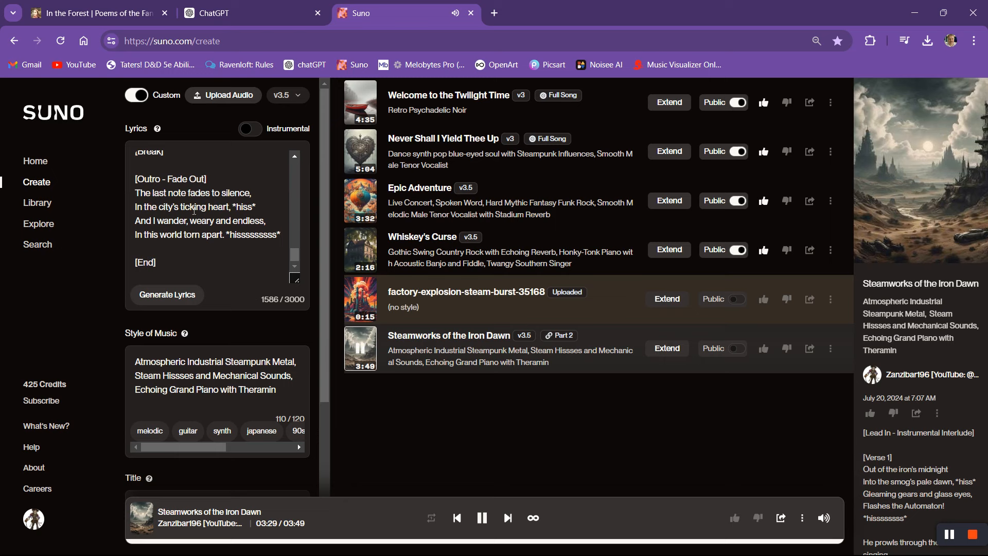
# Pause the remaining "Steamworks of the Iron Dawn" version and report it for "Doesn't follow lyrics" and "Doesn't follow style instructions"
pyautogui.click(481, 518)
pyautogui.click(831, 349)
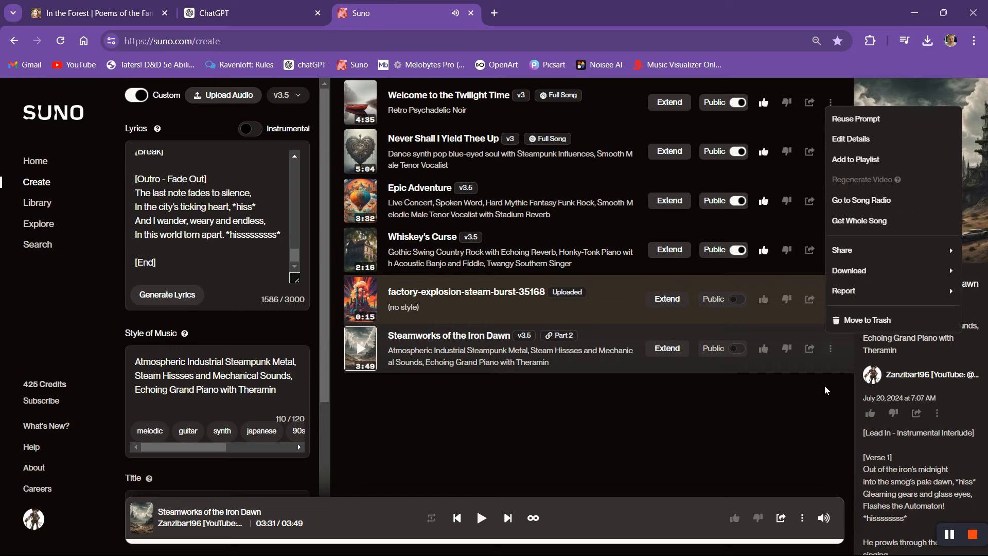
pyautogui.moveTo(863, 291)
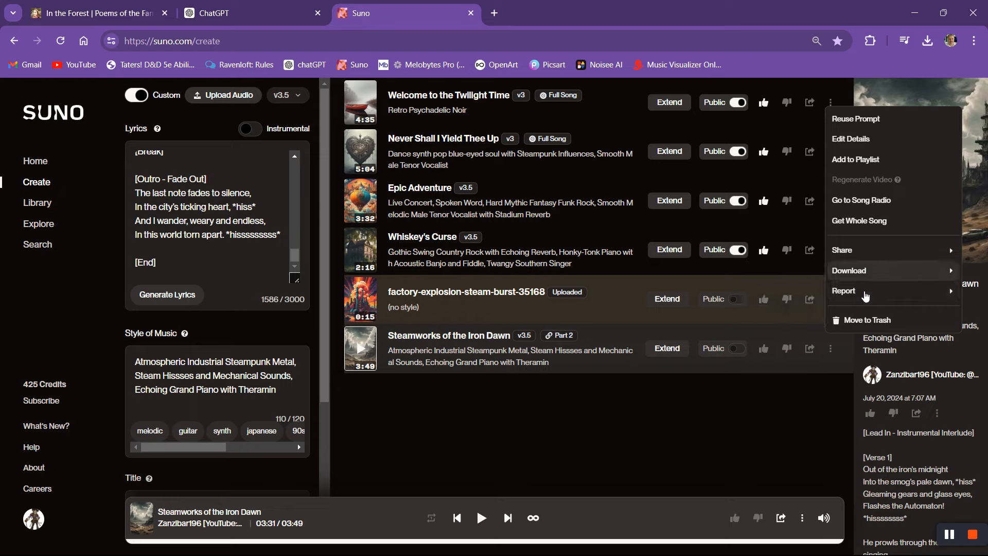
pyautogui.click(778, 302)
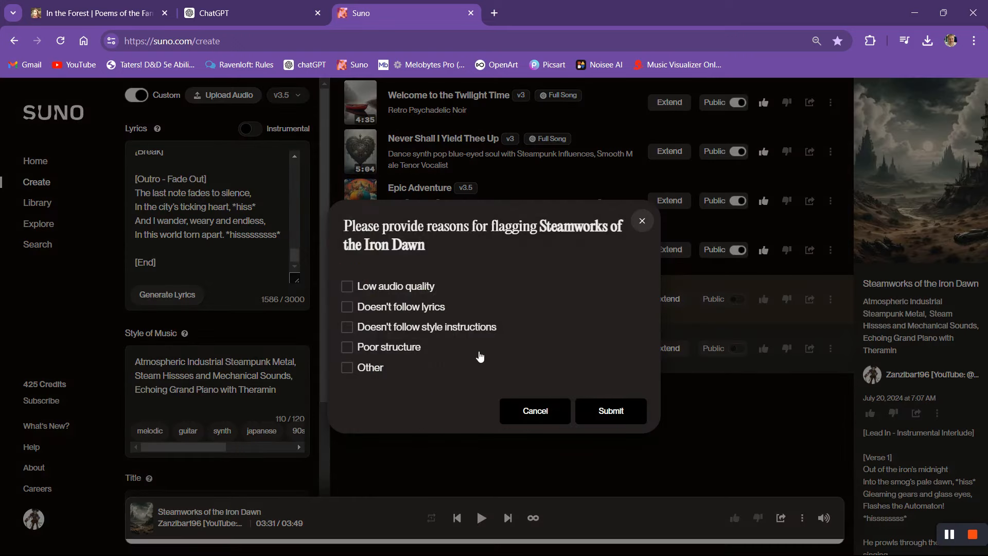
pyautogui.click(347, 307)
pyautogui.click(348, 327)
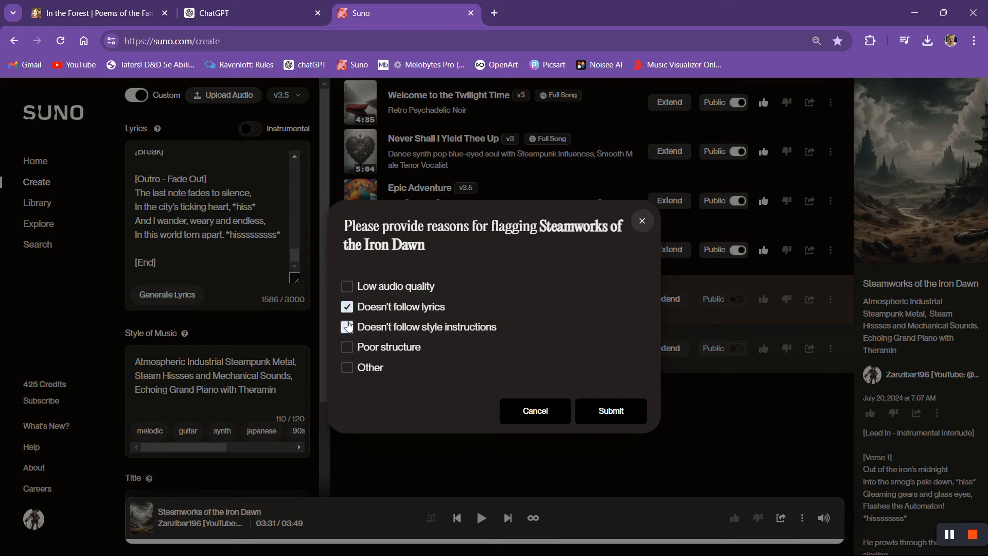
pyautogui.click(613, 411)
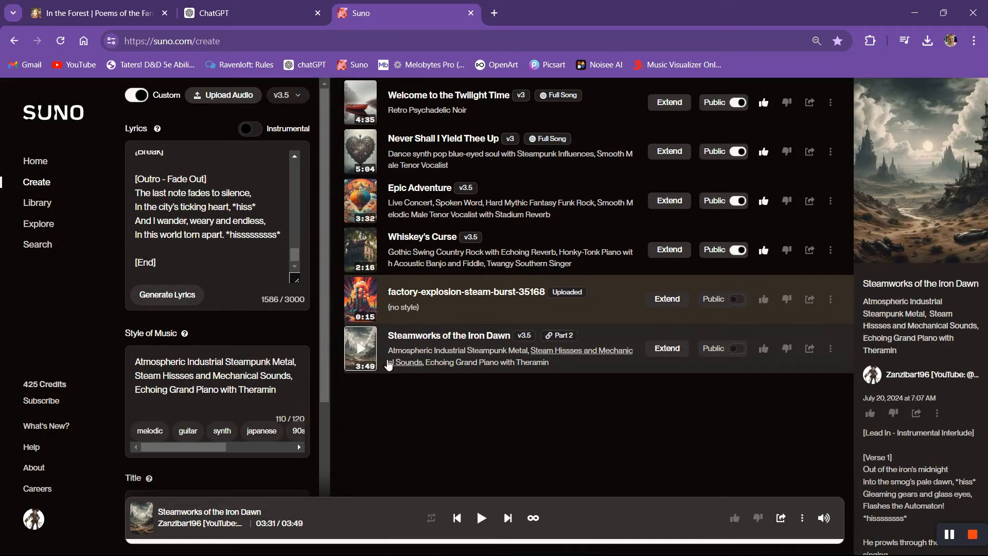
# Switch playback to "Whiskey's Curse" and back to "Steamworks of the Iron Dawn", pausing it near its beginning
pyautogui.click(360, 251)
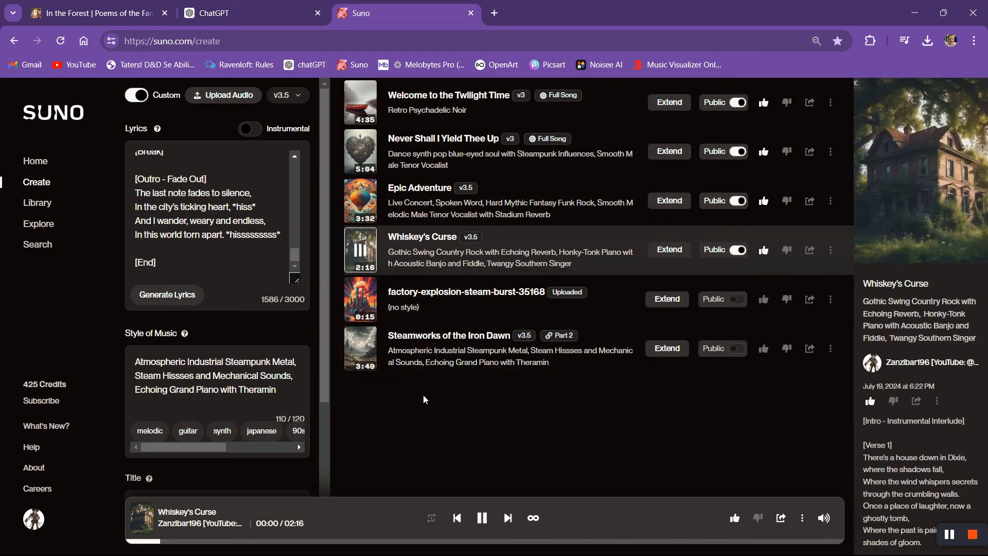
pyautogui.click(362, 352)
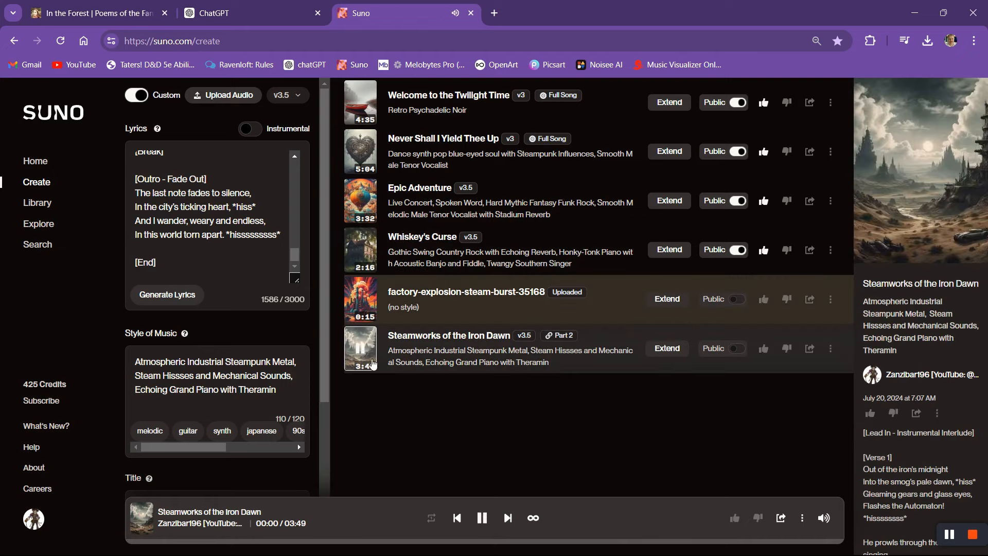
pyautogui.click(363, 353)
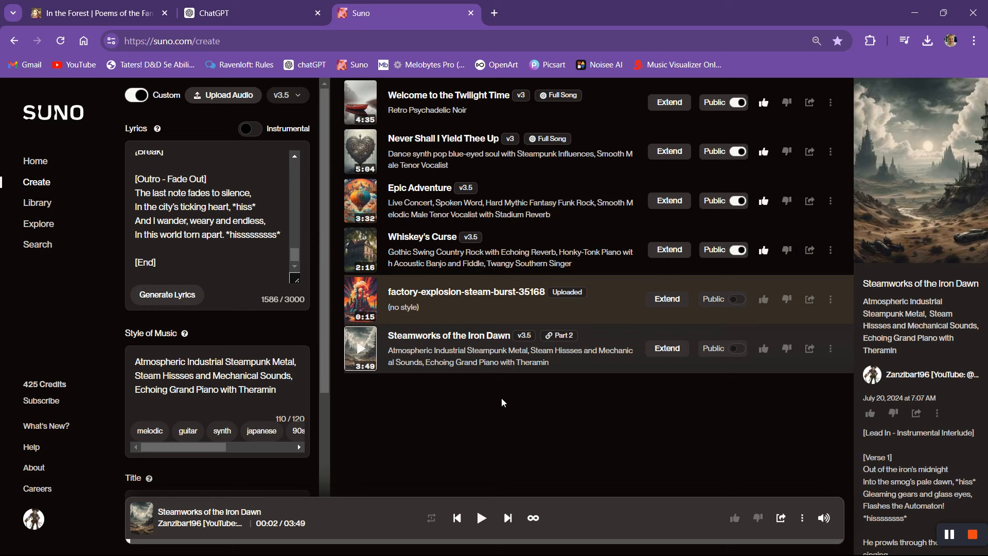
# Play the song's ending from about 03:13 against the outro lyrics, skip further ahead, and pause at 03:40 to find the cut-off point
pyautogui.scroll(-5, 241, 360)
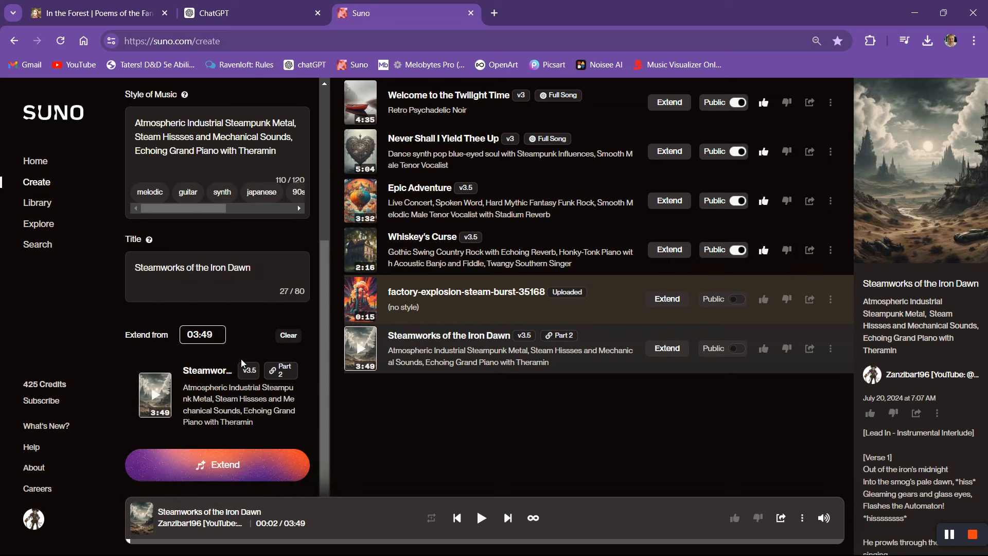
pyautogui.click(736, 541)
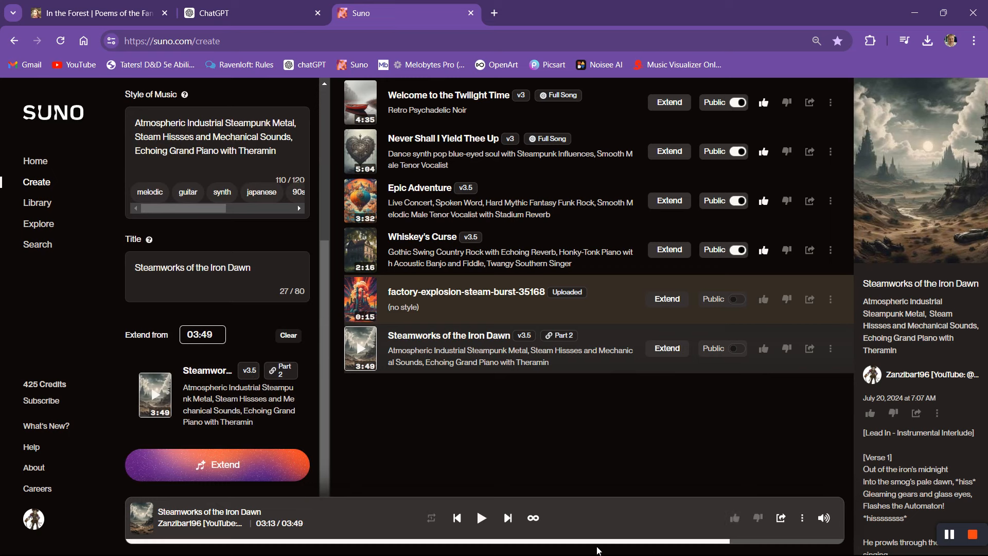
pyautogui.click(480, 525)
pyautogui.scroll(5, 242, 222)
pyautogui.scroll(8, 242, 230)
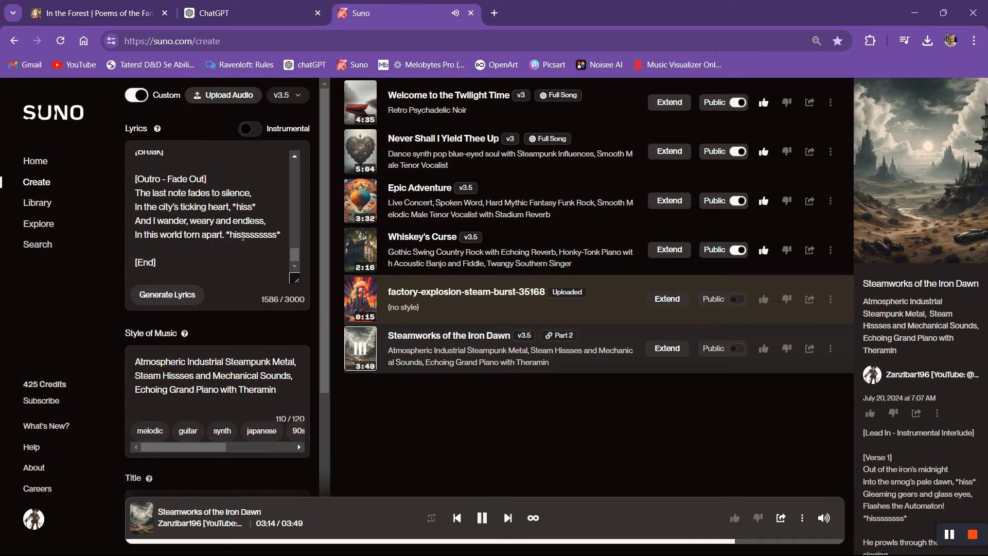
pyautogui.scroll(1, 250, 241)
pyautogui.scroll(-4, 249, 241)
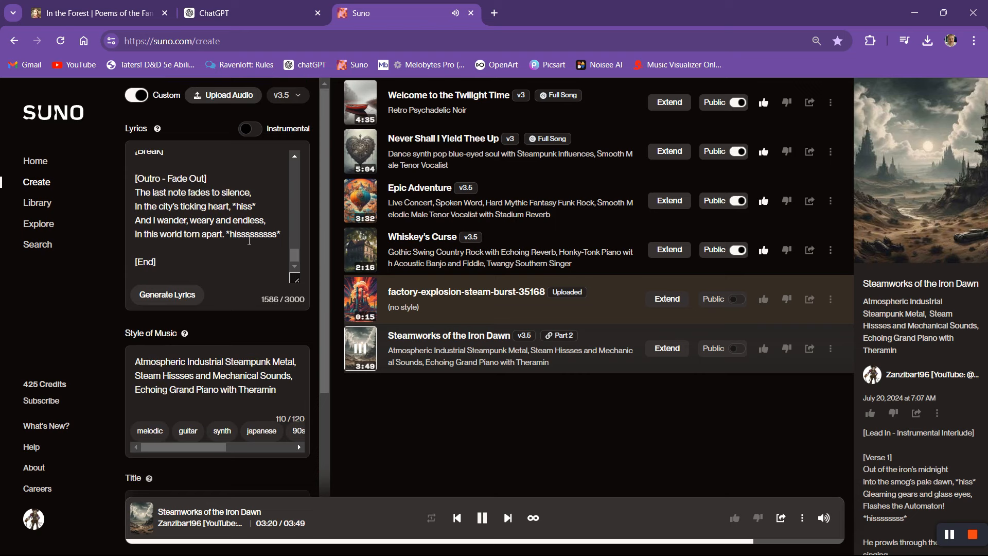
pyautogui.click(787, 542)
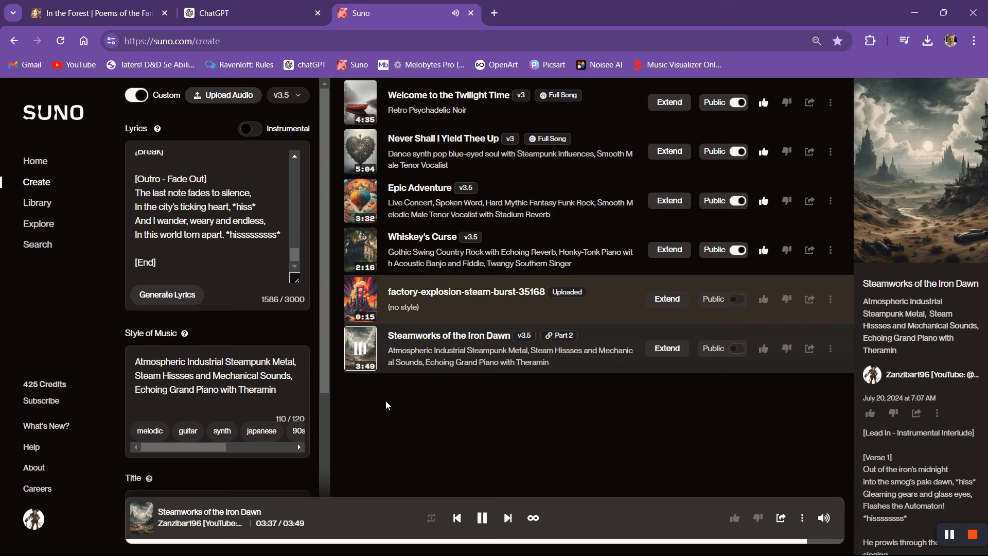
pyautogui.press('space')
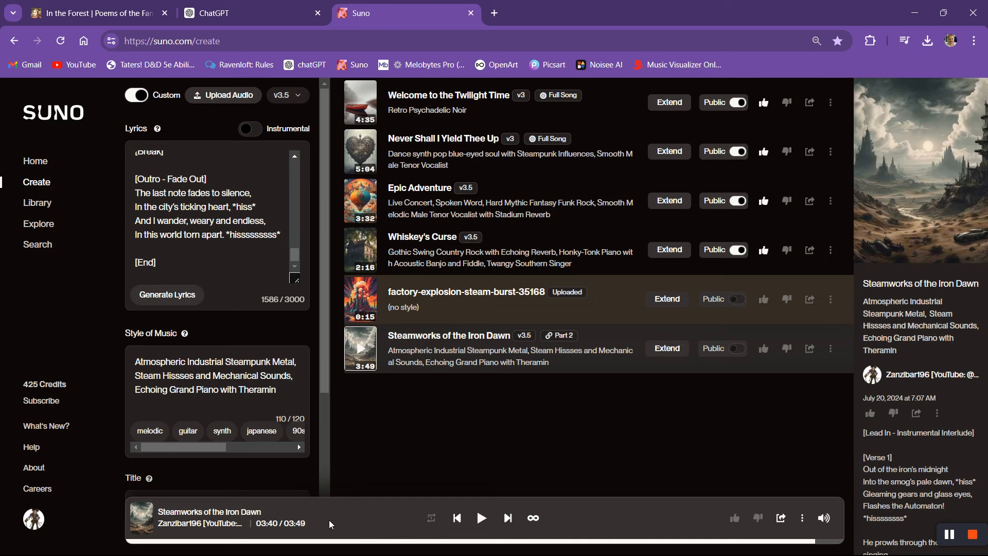
# Set the extension's starting point to 03:40
pyautogui.scroll(-5, 298, 443)
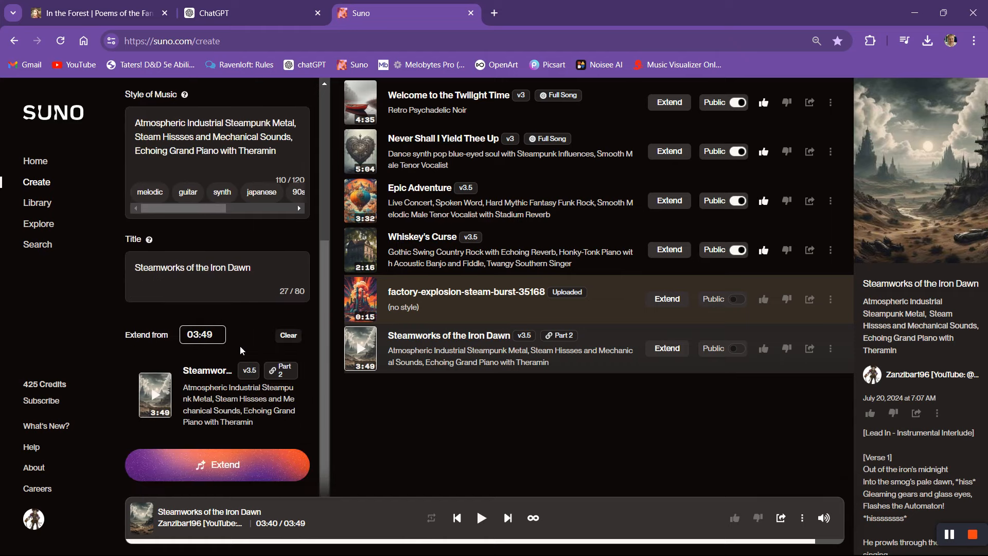
pyautogui.click(216, 335)
pyautogui.write('0')
# Replay the song from about 03:01 and bring the final chorus and outro lyrics into view to compare them with the playback
pyautogui.click(482, 519)
pyautogui.click(693, 541)
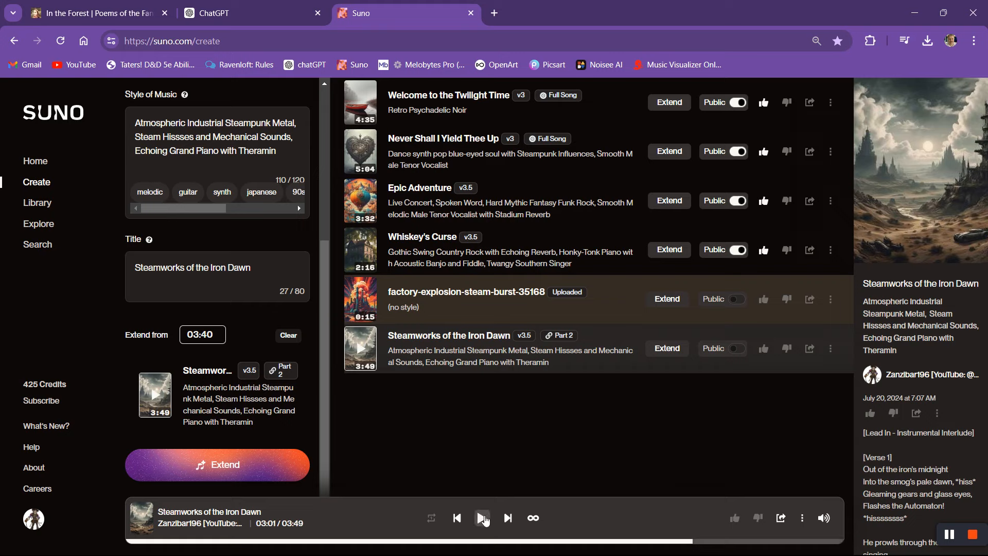
pyautogui.click(482, 519)
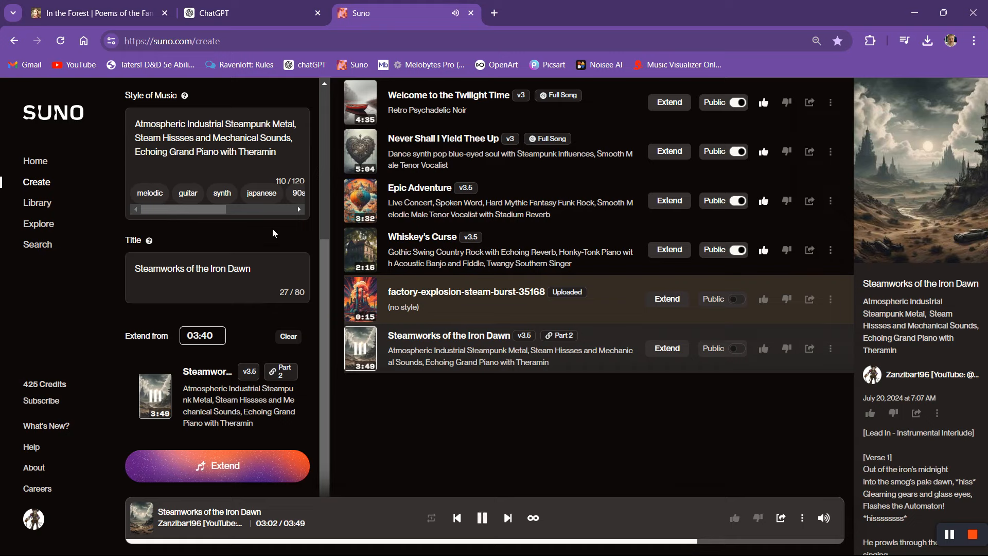
pyautogui.scroll(4, 273, 233)
pyautogui.scroll(2, 264, 211)
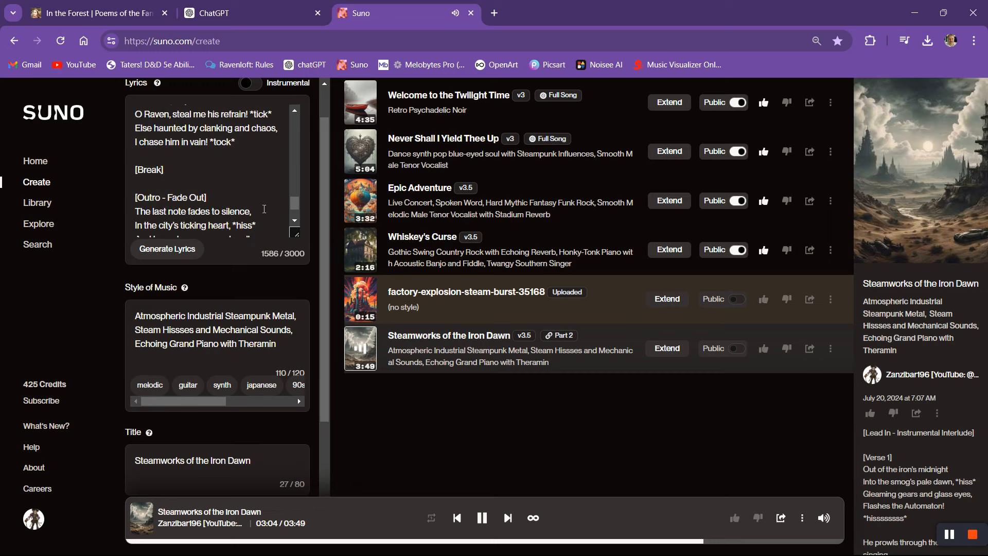
# Follow the outro lyrics down to [End] while the song plays, and pause at 03:20 where the ending should be cut
pyautogui.scroll(-3, 264, 209)
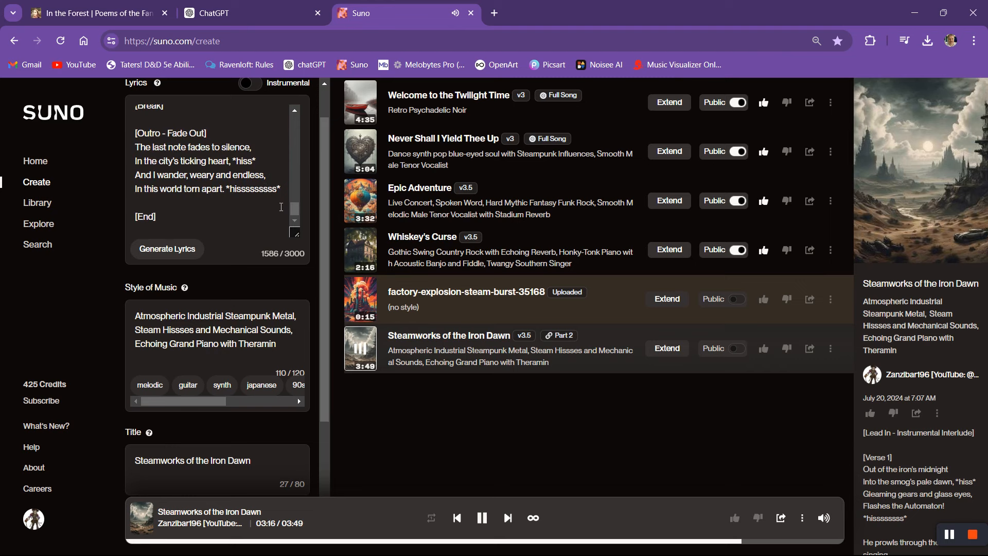
pyautogui.press('space')
pyautogui.press('space')
pyautogui.press('space')
# Change the extension's starting point to 03:20
pyautogui.scroll(-3, 262, 396)
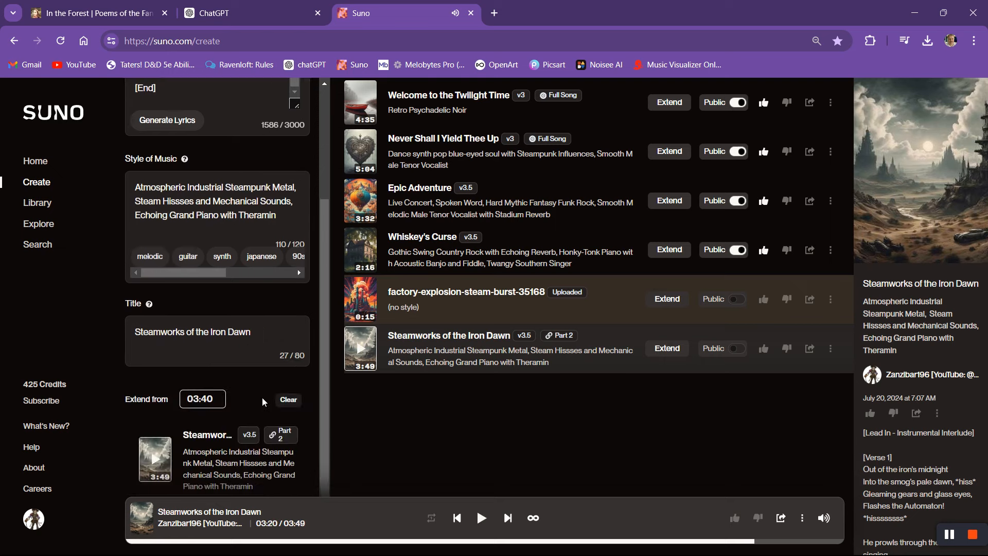
pyautogui.click(211, 399)
pyautogui.press('BackSpace')
pyautogui.press('BackSpace')
# Delete all the lyrics above the [End] tag, including the blank line, leaving only [End] as the extension's lyrics
pyautogui.scroll(3, 224, 197)
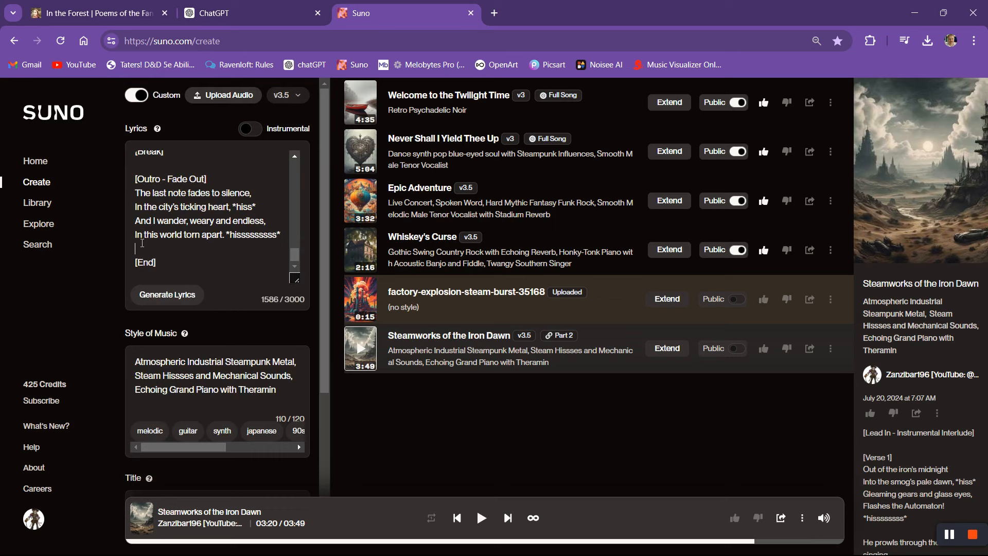
pyautogui.hotkey('shift', 'Up')
pyautogui.hotkey('shift', 'Up')
pyautogui.hotkey('shift', 'Up')
pyautogui.hotkey('shift', 'Up')
pyautogui.hotkey('shift', 'Up')
pyautogui.hotkey('shift', 'Up')
pyautogui.hotkey('shift', 'Up')
pyautogui.hotkey('shift', 'Up')
pyautogui.hotkey('shift', 'Up')
pyautogui.hotkey('shift', 'Up')
pyautogui.hotkey('shift', 'Up')
pyautogui.hotkey('shift', 'Up')
pyautogui.hotkey('shift', 'Up')
pyautogui.hotkey('shift', 'Up')
pyautogui.hotkey('shift', 'Up')
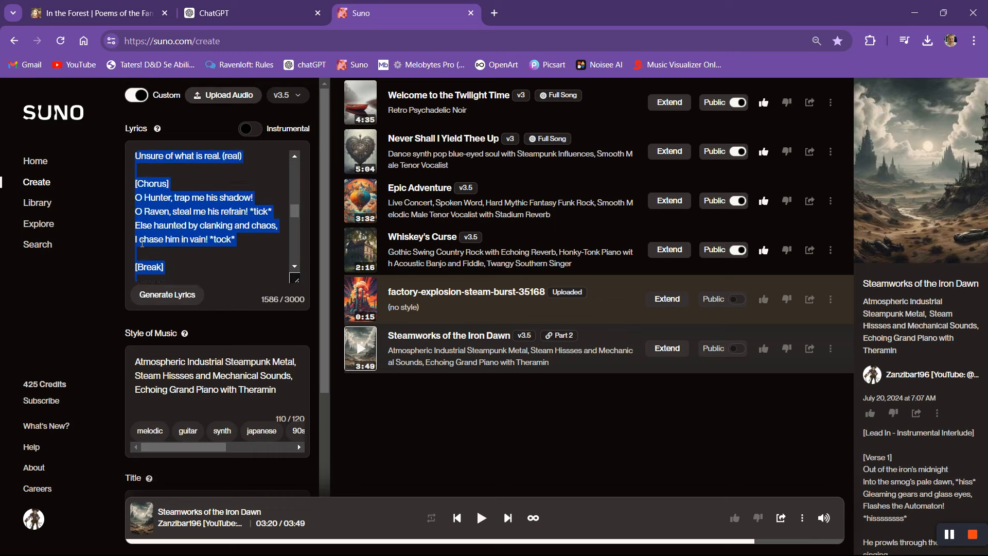
pyautogui.hotkey('shift', 'Up')
pyautogui.hotkey('shift', 'Up')
pyautogui.hotkey('shift', 'Up')
pyautogui.hotkey('shift', 'Up')
pyautogui.hotkey('shift', 'Up')
pyautogui.hotkey('shift', 'Up')
pyautogui.hotkey('shift', 'Up')
pyautogui.hotkey('shift', 'Up')
pyautogui.hotkey('shift', 'Up')
pyautogui.hotkey('shift', 'Up')
pyautogui.hotkey('shift', 'Up')
pyautogui.hotkey('shift', 'Up')
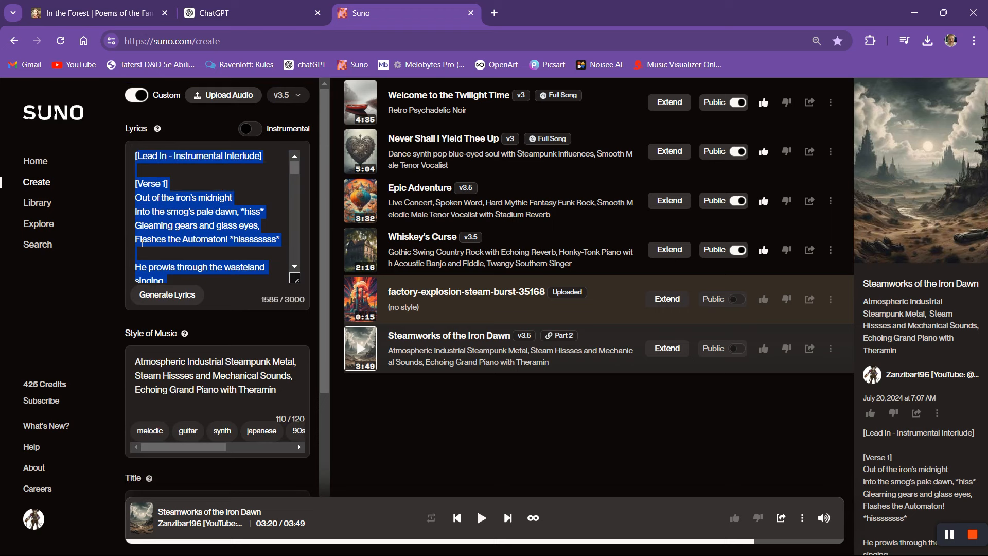
pyautogui.press('BackSpace')
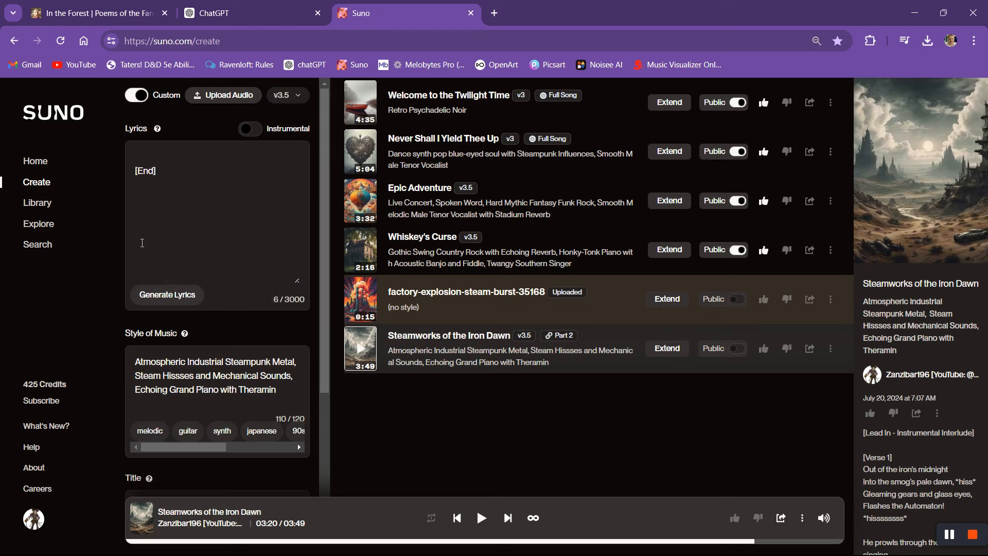
pyautogui.press('Delete')
# Switch the generation model to v3 and generate the extension of "Steamworks of the Iron Dawn"
pyautogui.click(288, 95)
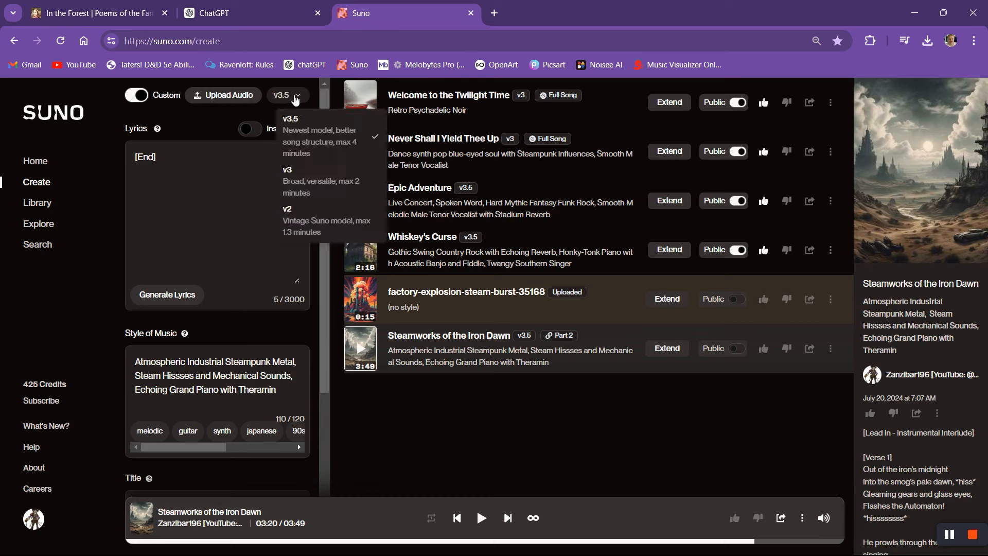
pyautogui.click(302, 172)
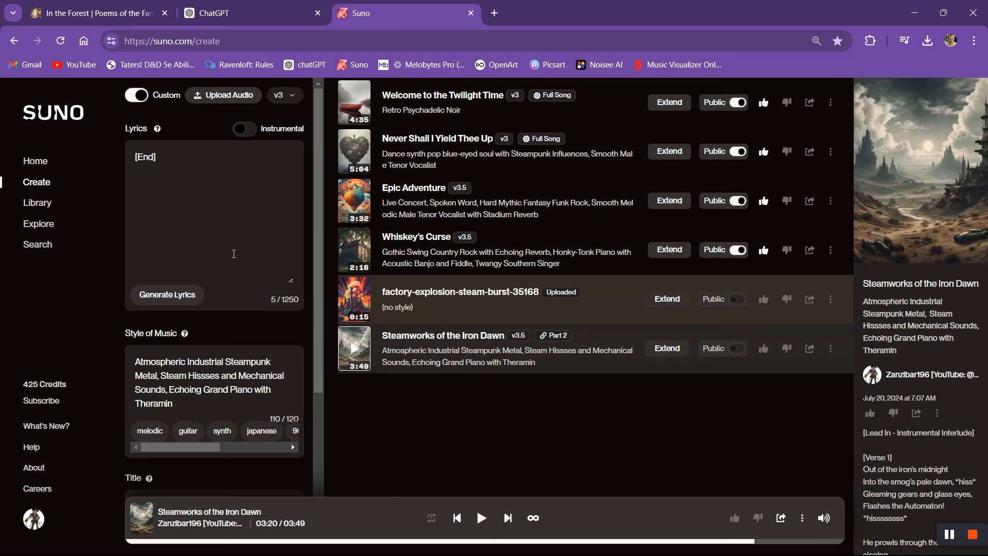
pyautogui.scroll(-5, 230, 281)
pyautogui.click(187, 458)
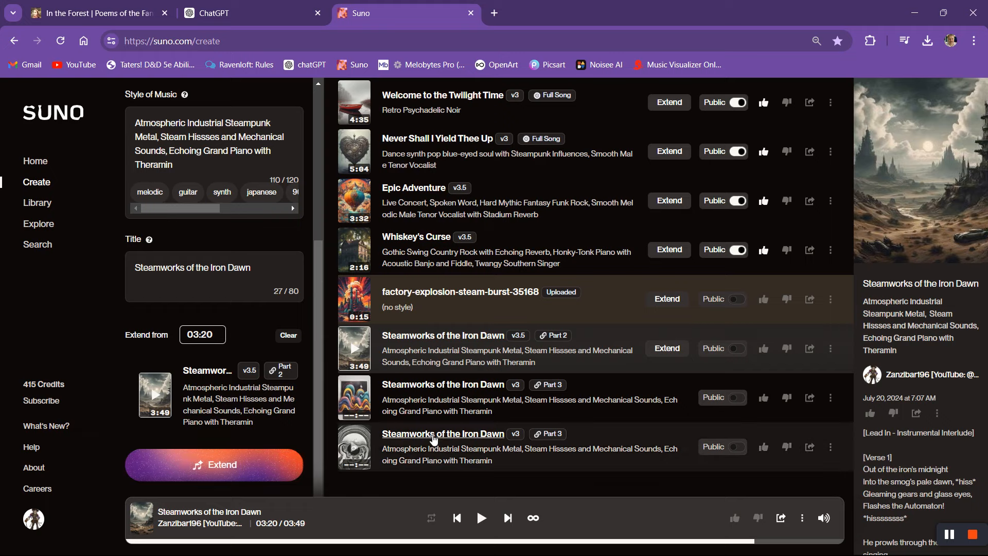
# Play the two newly generated Part 3 versions of "Steamworks of the Iron Dawn" to compare their endings
pyautogui.click(360, 400)
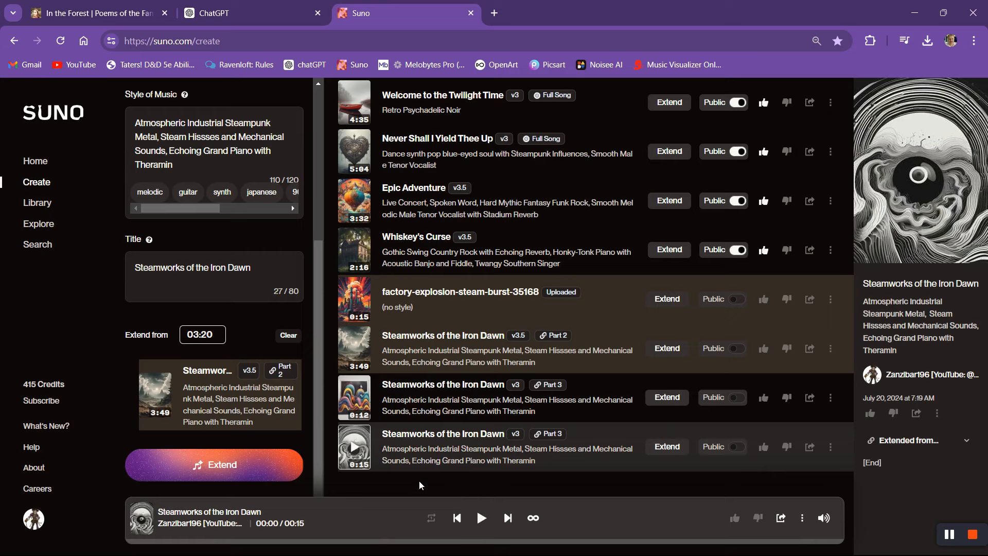
pyautogui.click(354, 447)
# Copy the full title "Steamworks of the Iron Dawn" from the song's title field
pyautogui.click(263, 269)
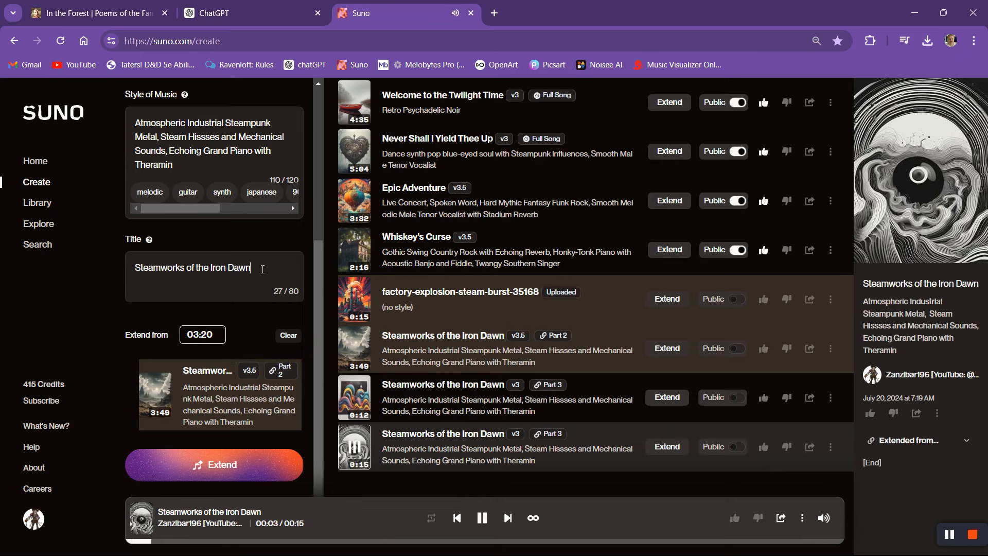
pyautogui.tripleClick(263, 270)
pyautogui.hotkey('ctrl', 'c')
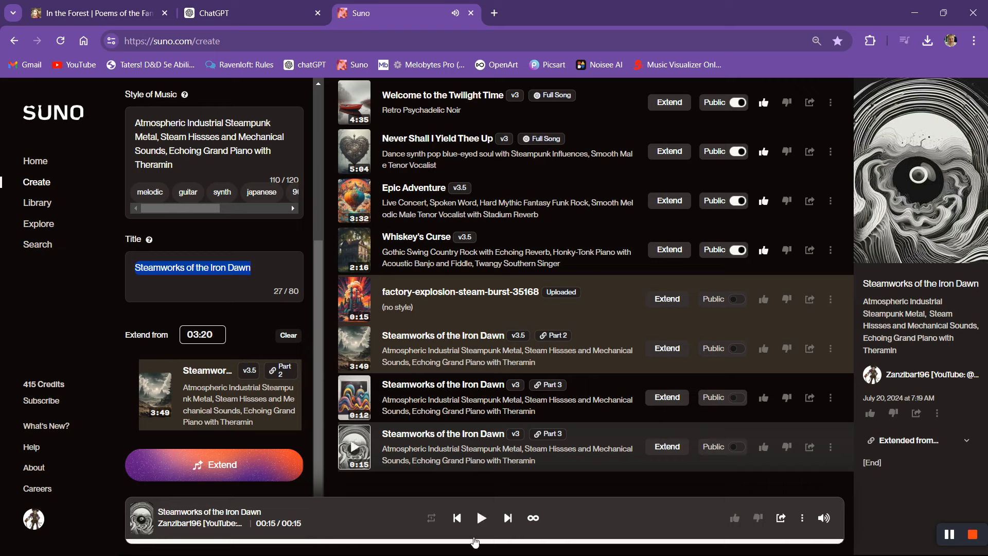
# Move the 0:15 Part 3 version of "Steamworks of the Iron Dawn" to the trash
pyautogui.click(832, 447)
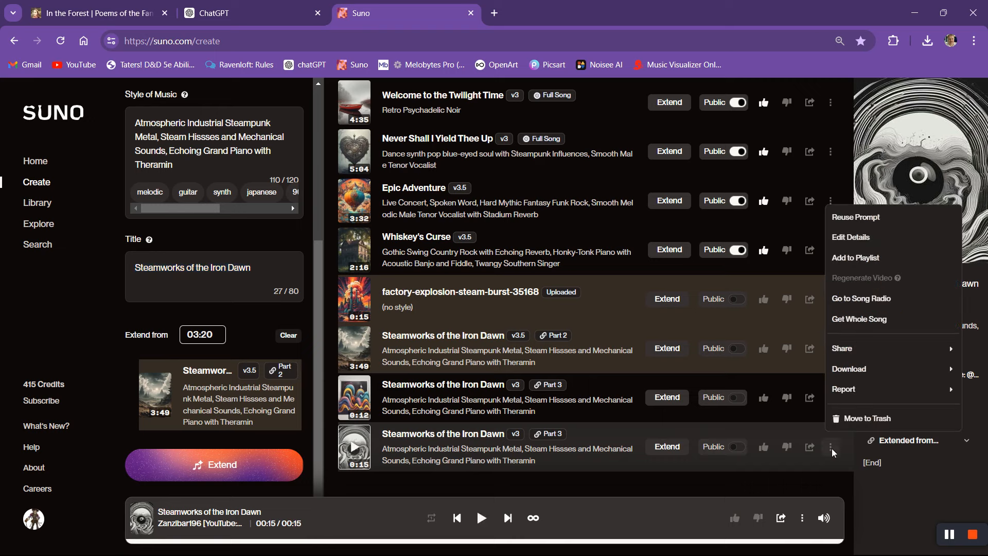
pyautogui.click(848, 425)
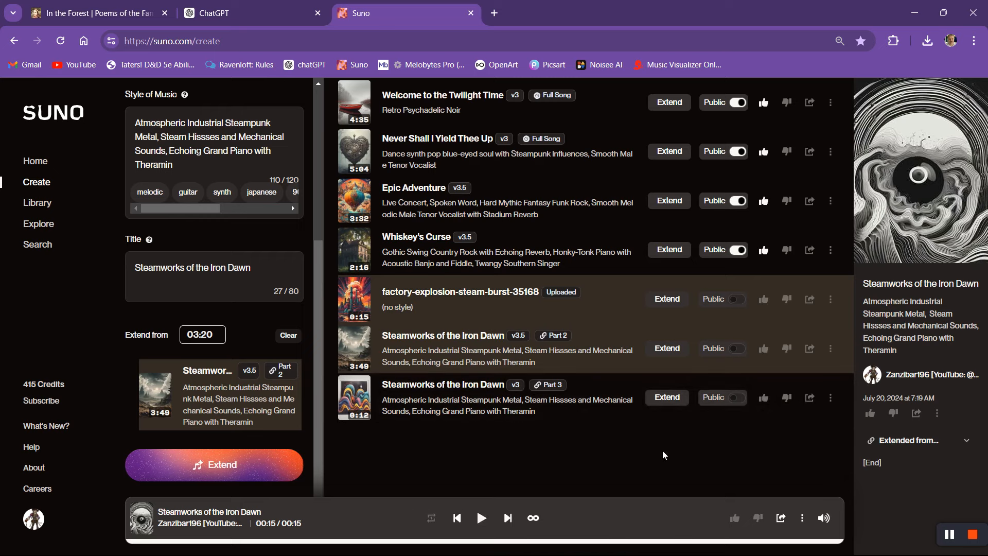
# Build the whole song from the Part 3 clip of Steamworks of the Iron Dawn and retitle the full song "Steamworks of the Iron Dawn"
pyautogui.click(831, 398)
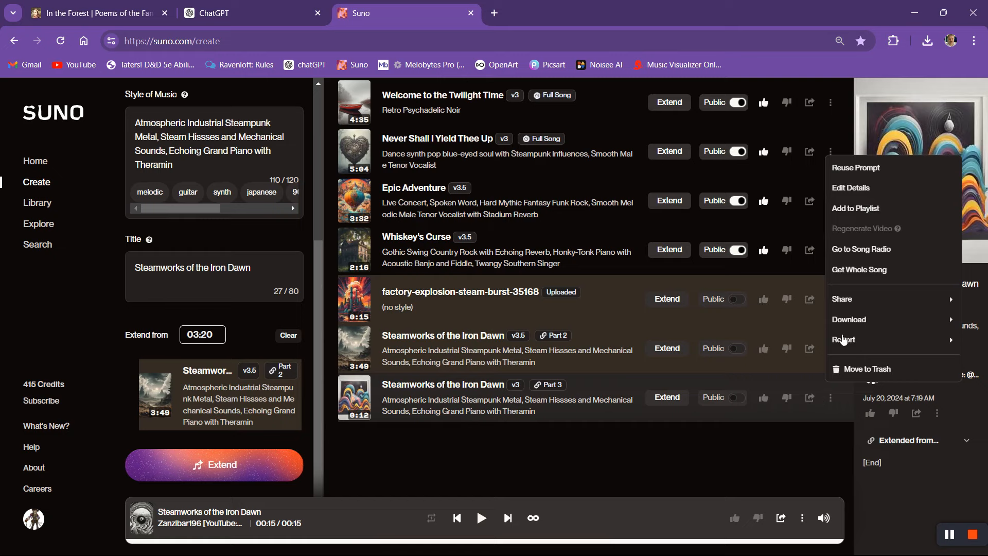
pyautogui.click(860, 271)
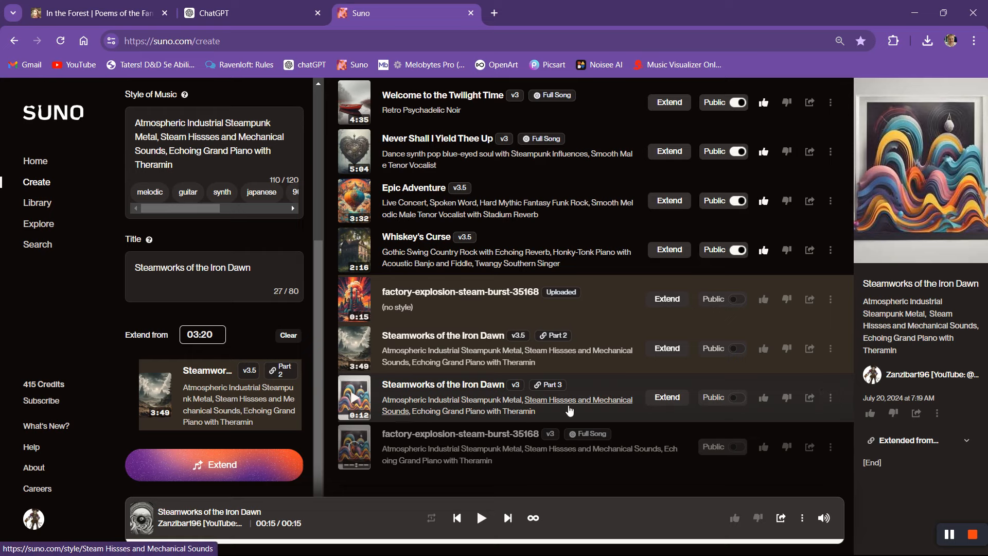
pyautogui.click(831, 447)
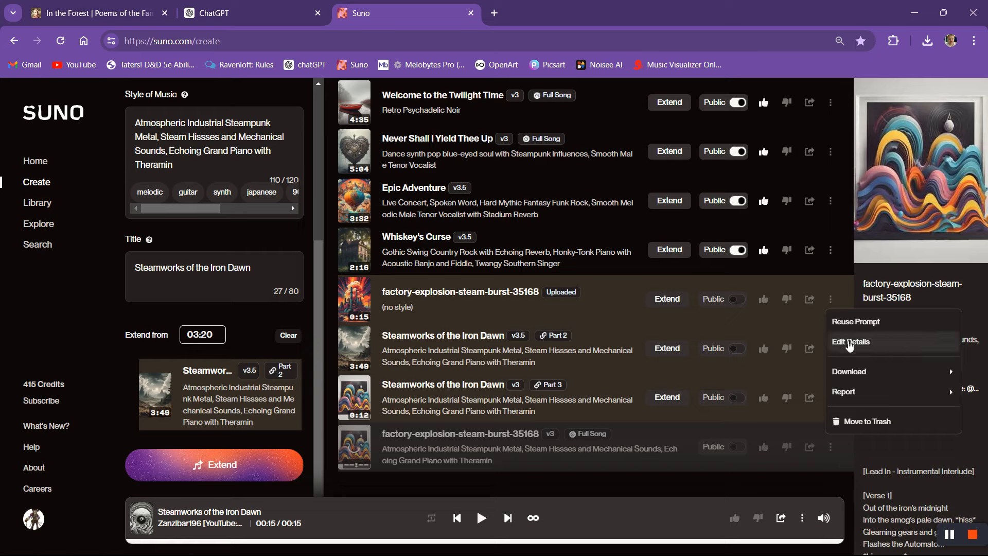
pyautogui.click(851, 343)
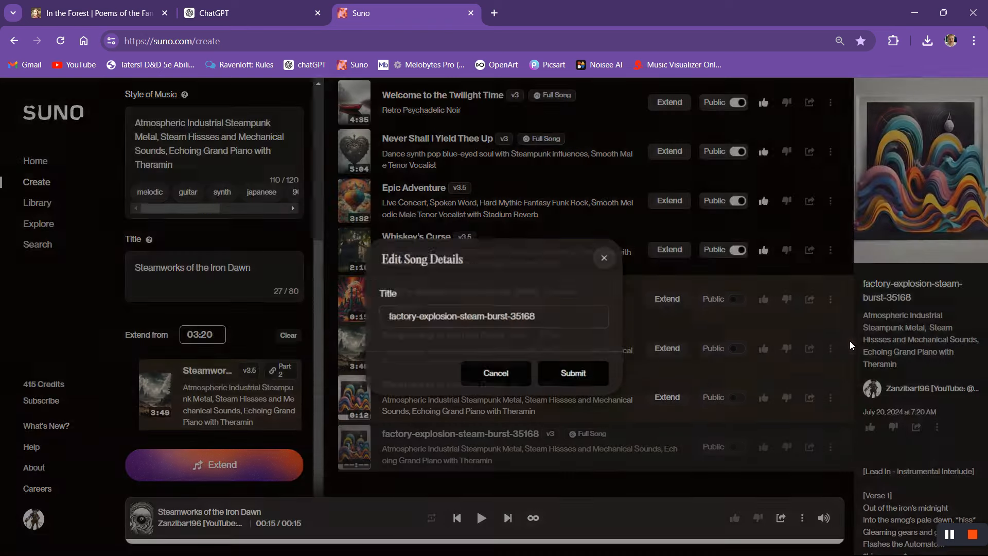
pyautogui.click(584, 316)
pyautogui.hotkey('ctrl', 'a')
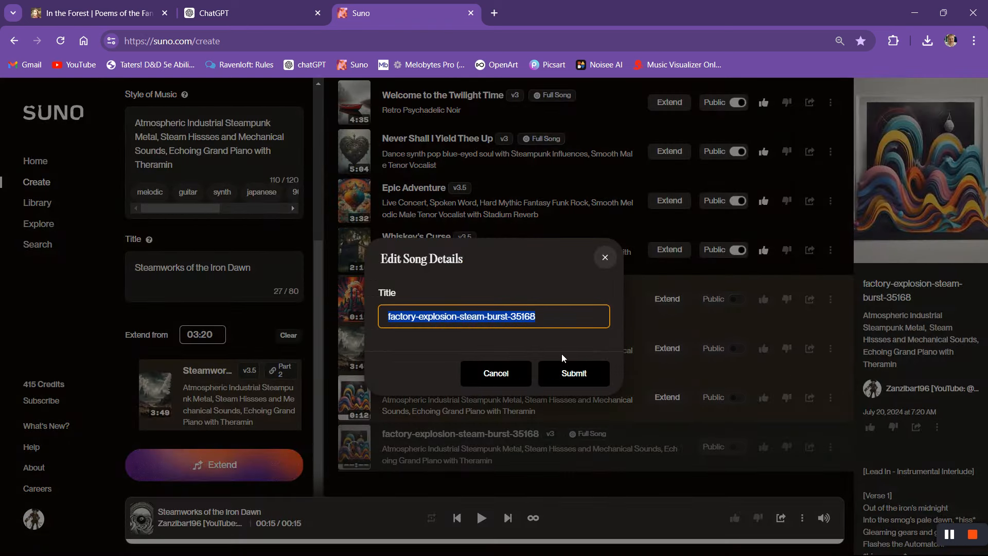
pyautogui.hotkey('ctrl', 'v')
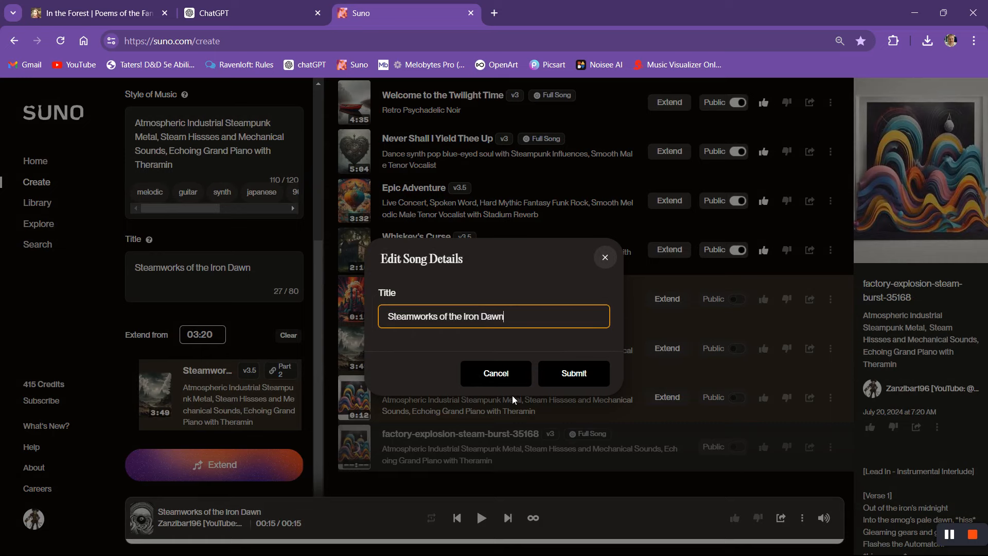
pyautogui.click(573, 374)
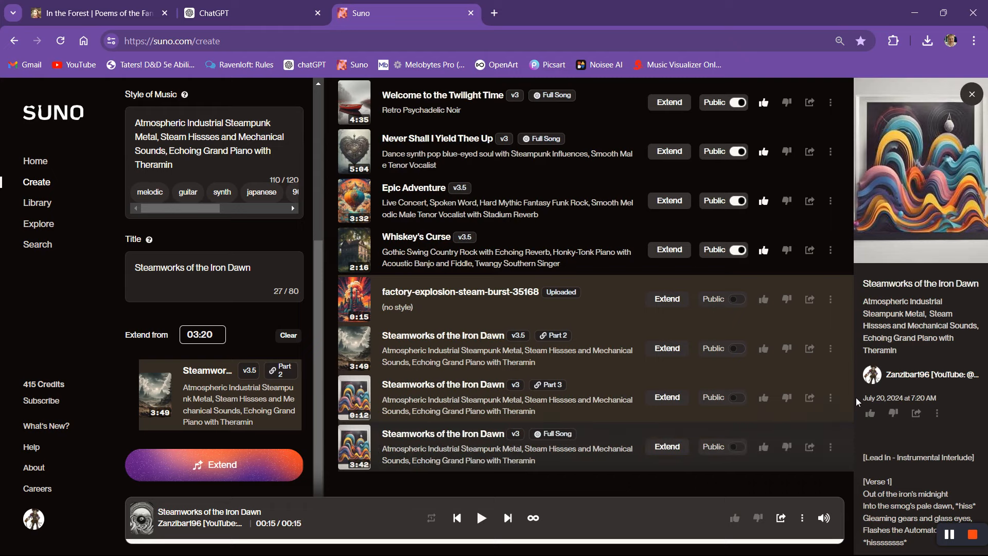
# Move the Part 3 clip, the Part 2 clip and the uploaded factory-explosion-steam-burst-35168 clip to the trash
pyautogui.click(831, 398)
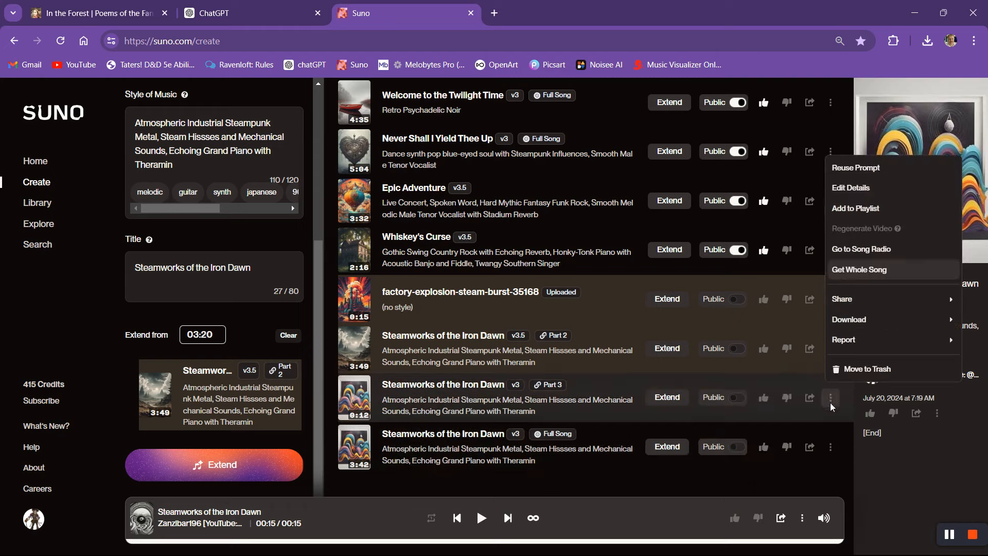
pyautogui.click(866, 369)
pyautogui.click(831, 348)
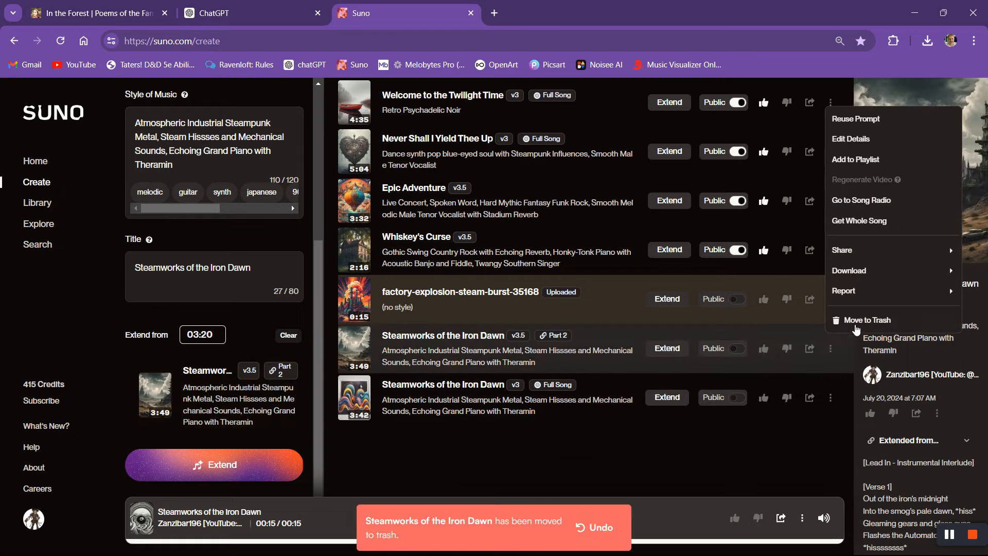
pyautogui.click(862, 323)
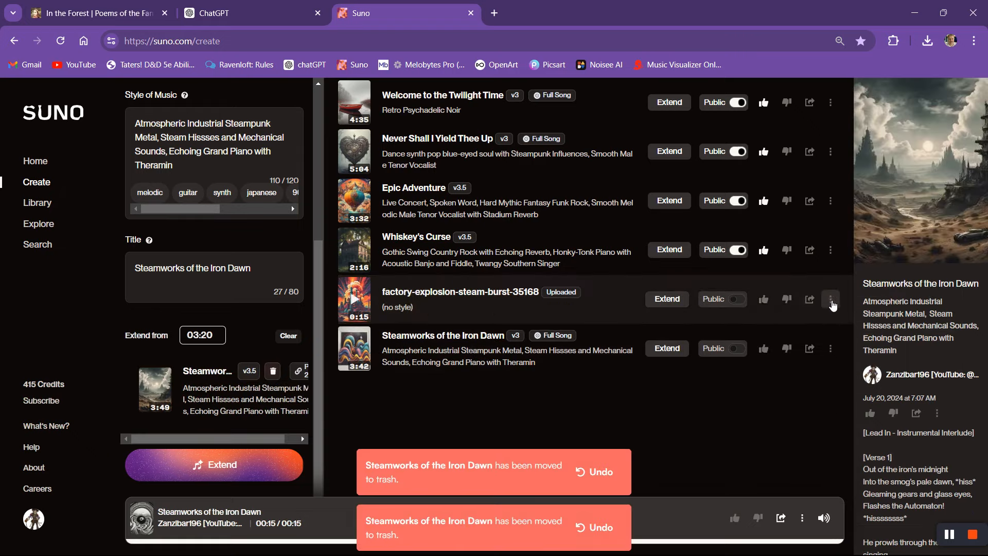
pyautogui.click(831, 300)
pyautogui.moveTo(848, 486)
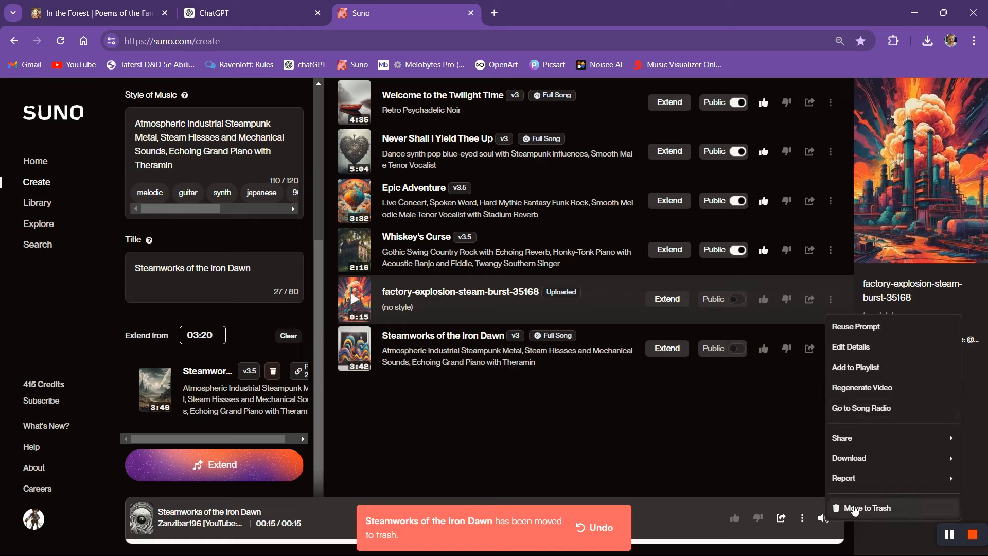
pyautogui.click(854, 508)
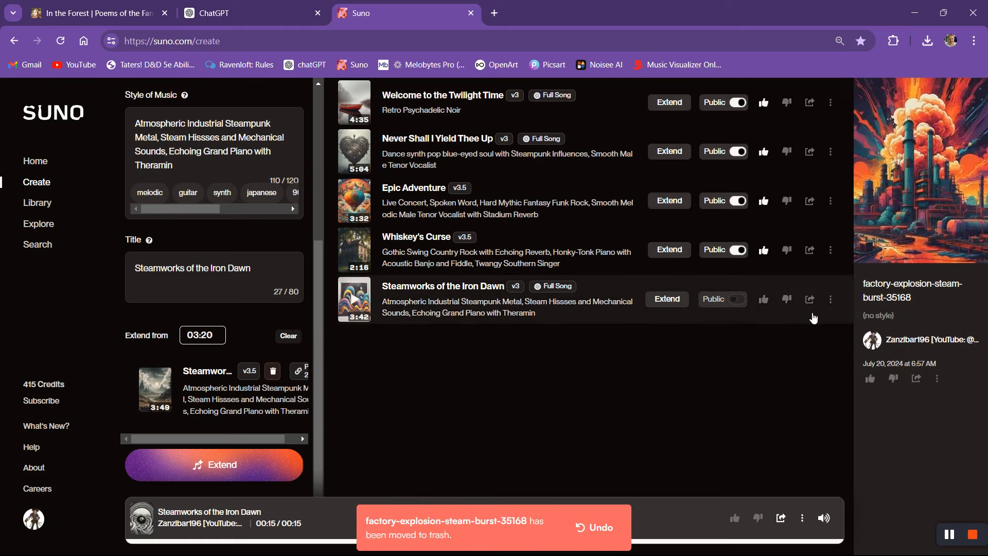
# Replace the full song's cover image with the downloaded openart-eab9300209f74ee0983fff778796d82f_raw JPG and submit the song details
pyautogui.click(831, 300)
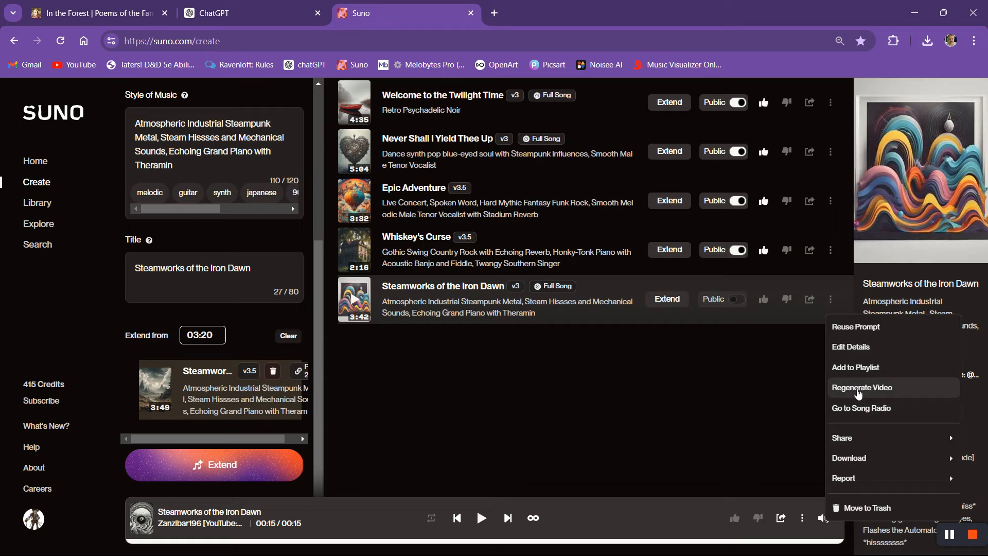
pyautogui.click(851, 351)
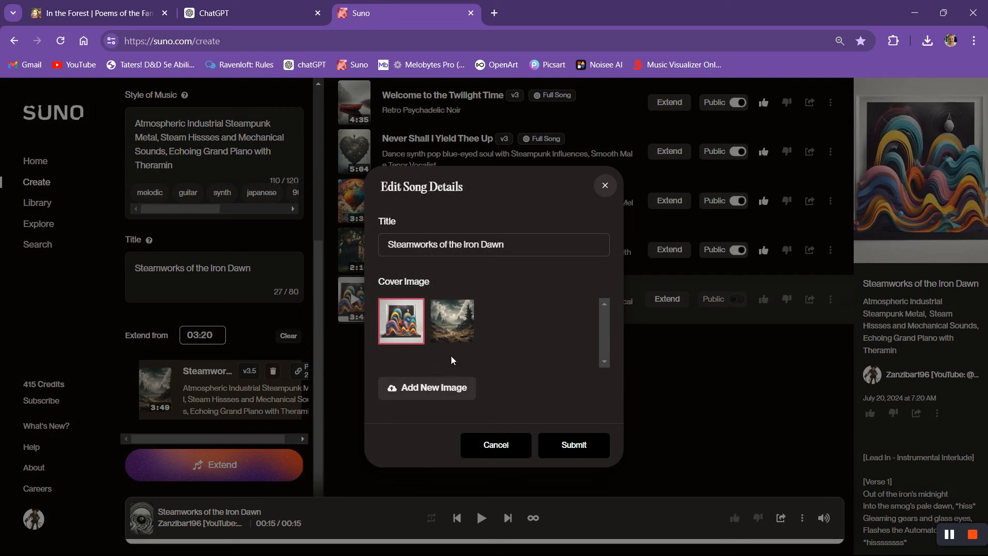
pyautogui.click(449, 388)
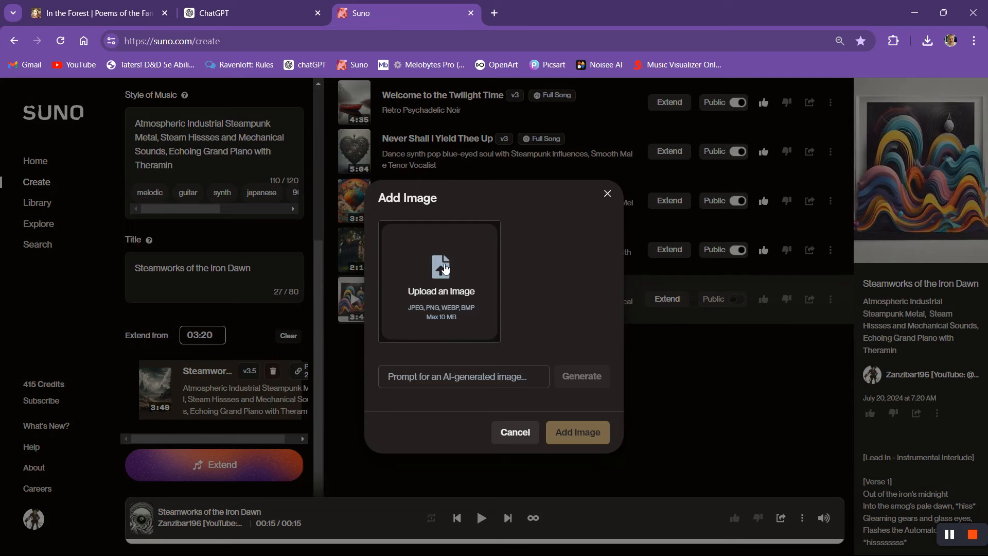
pyautogui.click(446, 268)
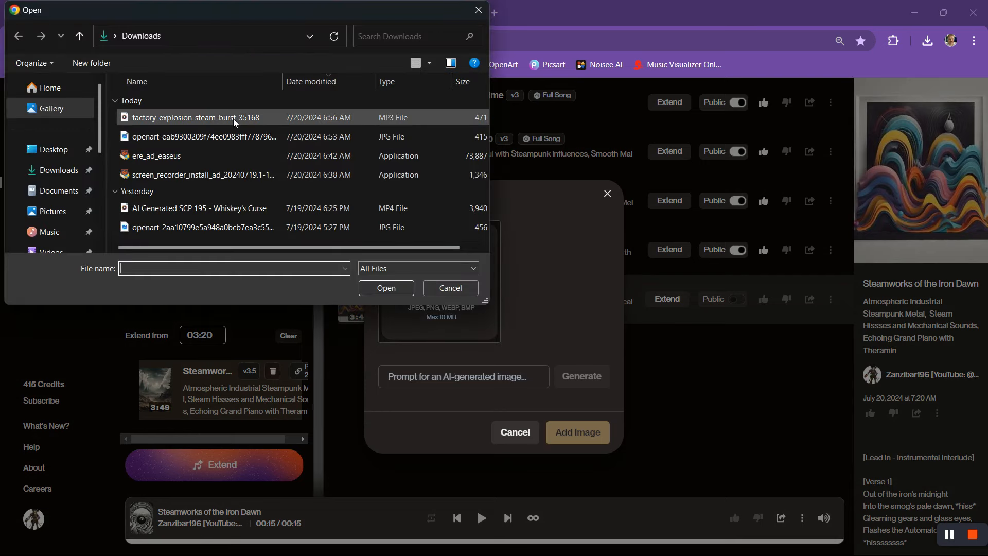
pyautogui.click(231, 140)
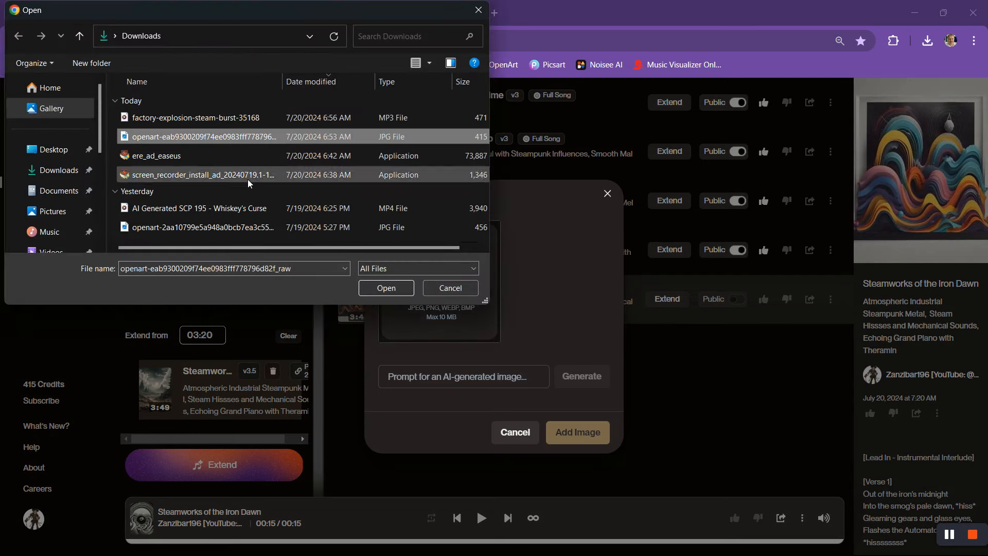
pyautogui.click(375, 289)
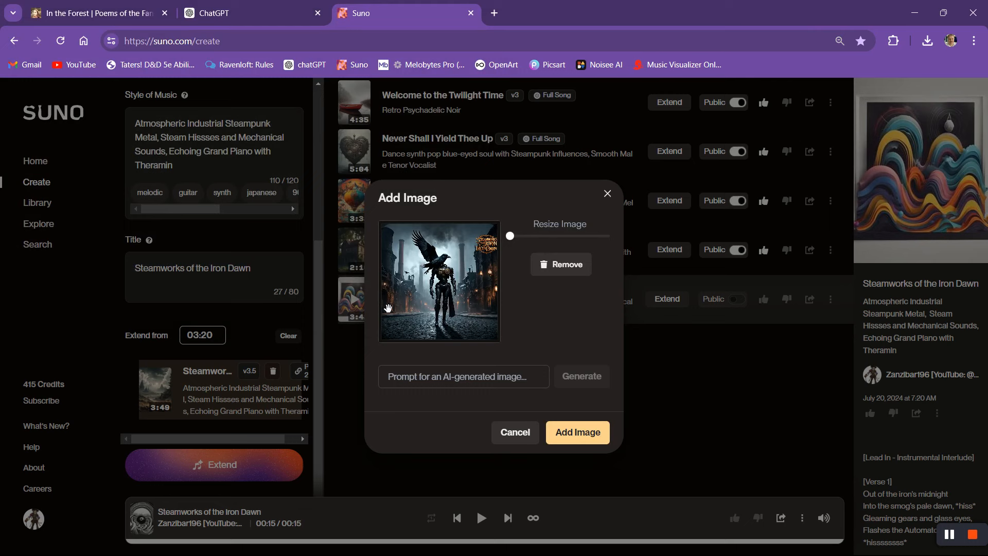
pyautogui.click(576, 438)
pyautogui.click(579, 442)
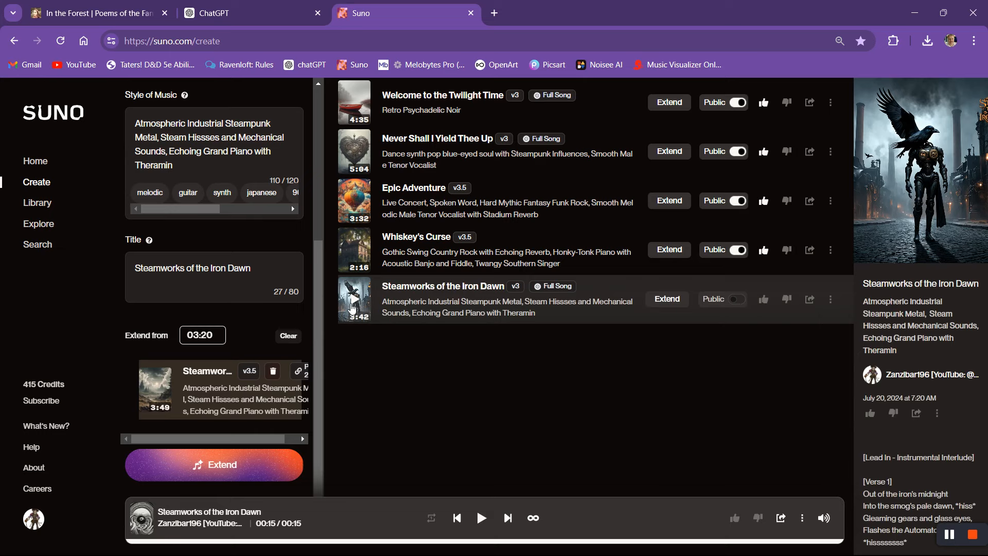
# Play the opening of the full song Steamworks of the Iron Dawn, and pause it
pyautogui.click(355, 303)
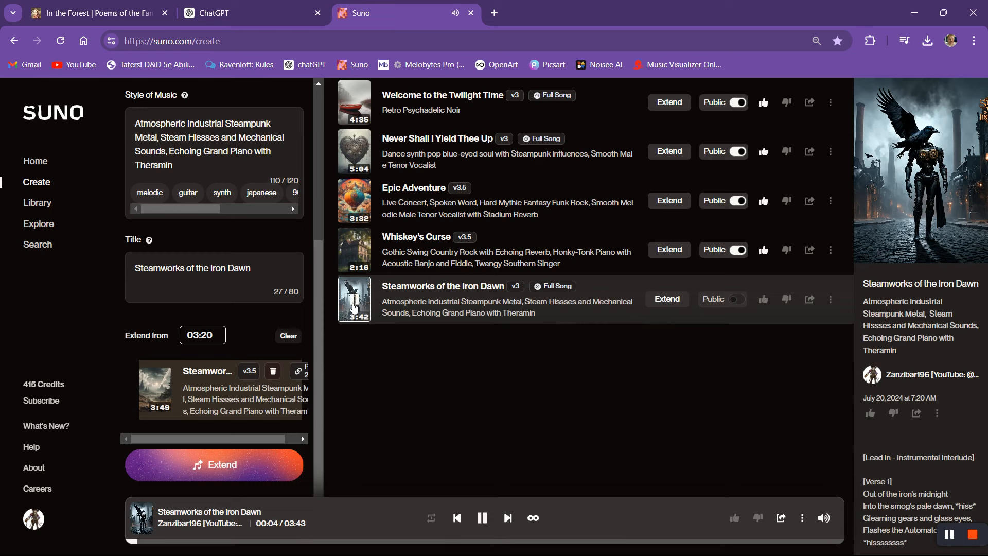
pyautogui.moveTo(744, 310)
pyautogui.click(353, 303)
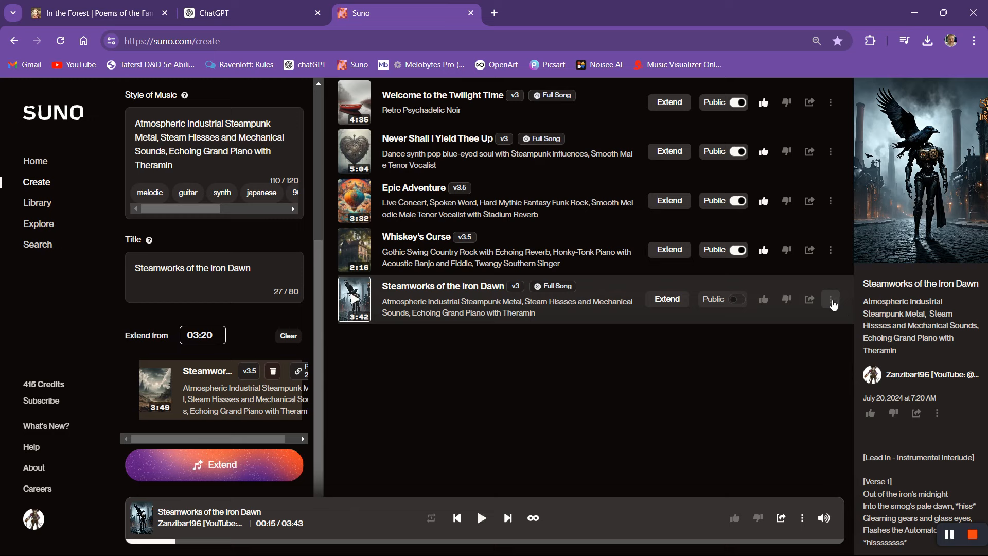
# Download the full song Steamworks of the Iron Dawn as MP3 audio
pyautogui.click(832, 300)
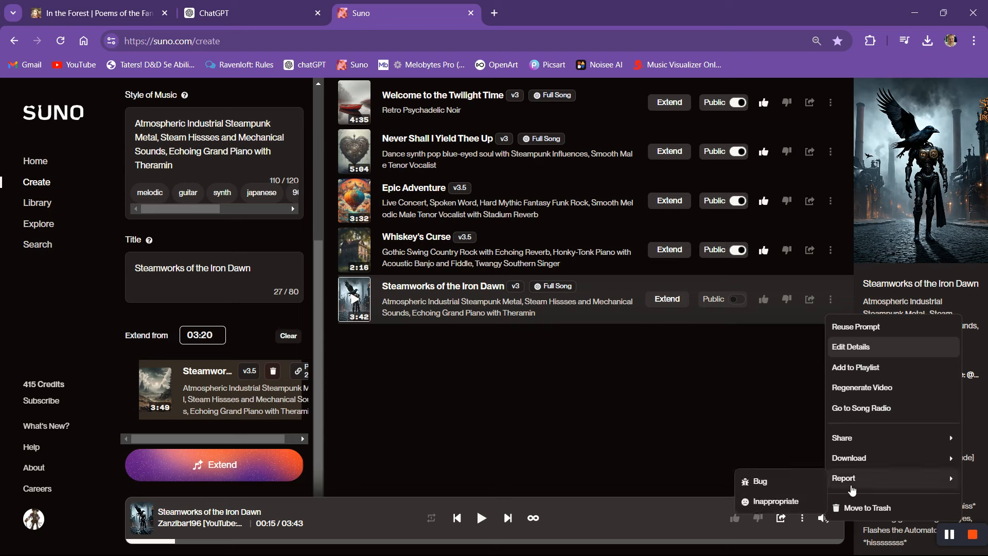
pyautogui.moveTo(863, 457)
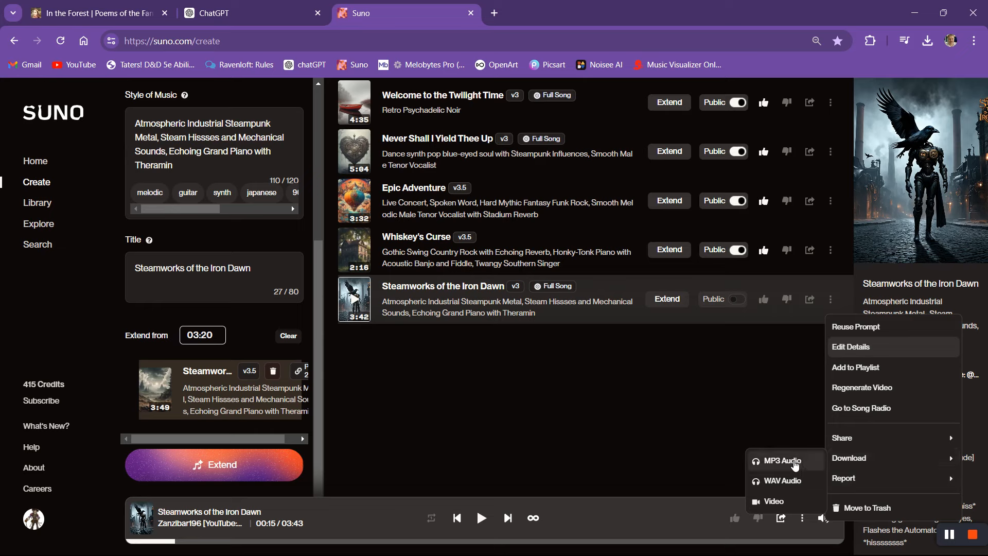
pyautogui.click(787, 461)
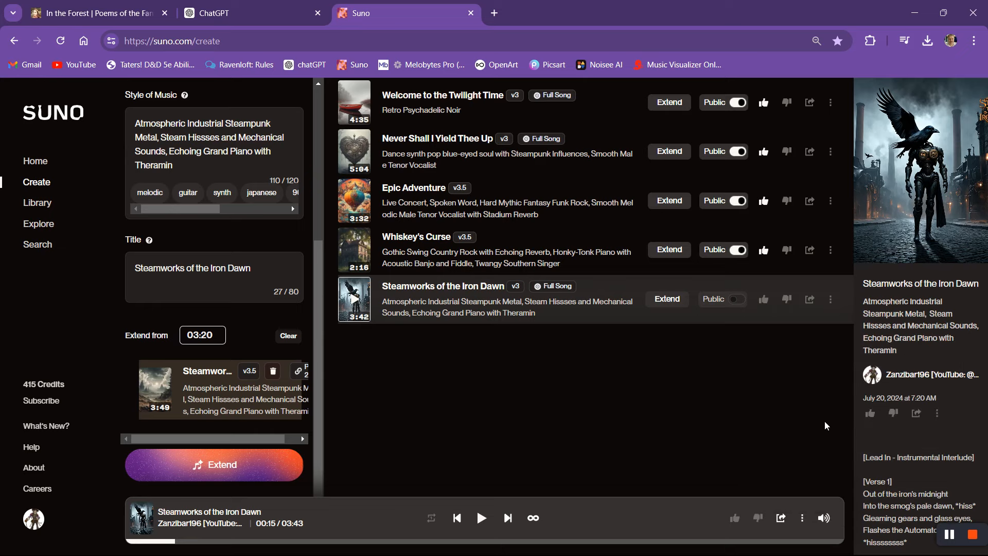
pyautogui.click(937, 413)
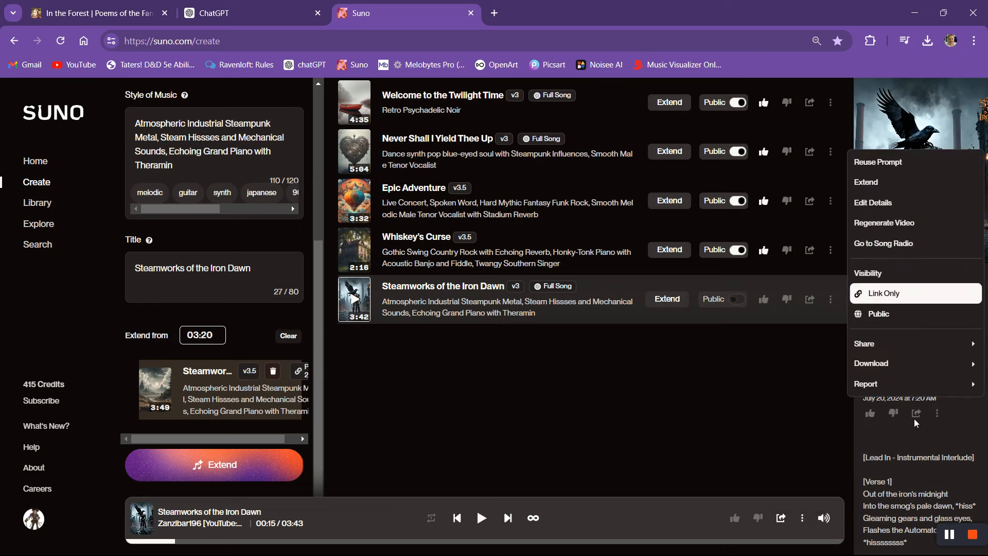
pyautogui.moveTo(875, 363)
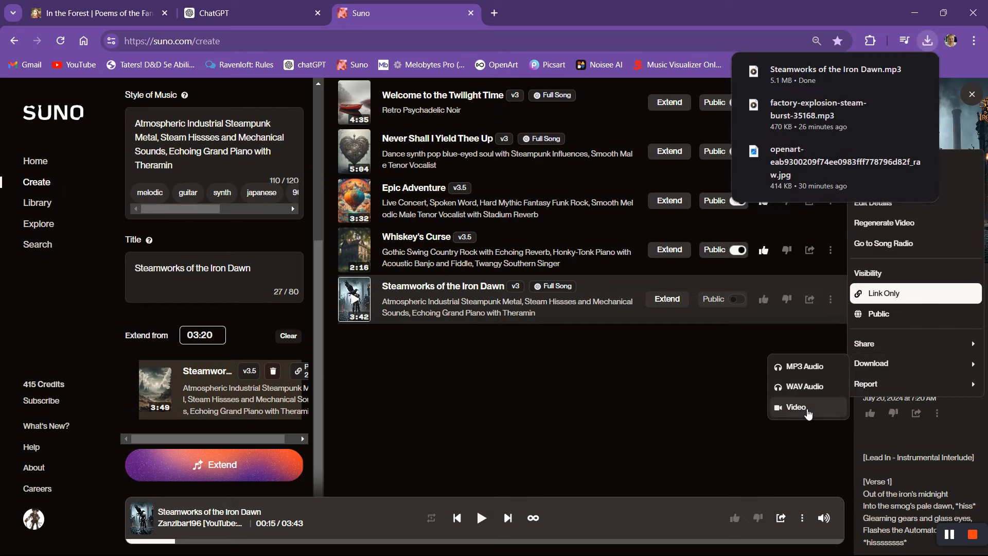
pyautogui.click(688, 411)
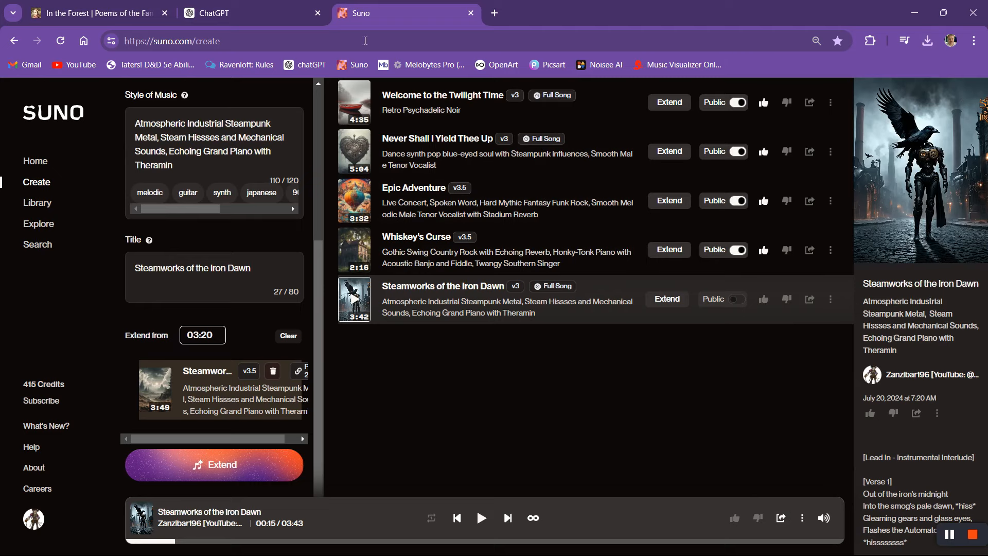
# Switch to the Specterr music visualizer site and log in to the account
pyautogui.click(663, 66)
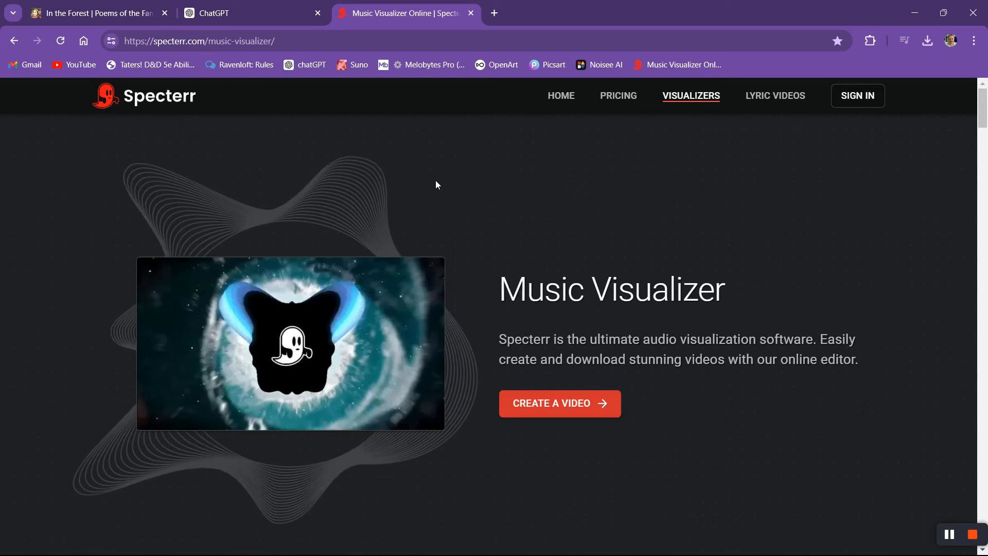
pyautogui.click(869, 99)
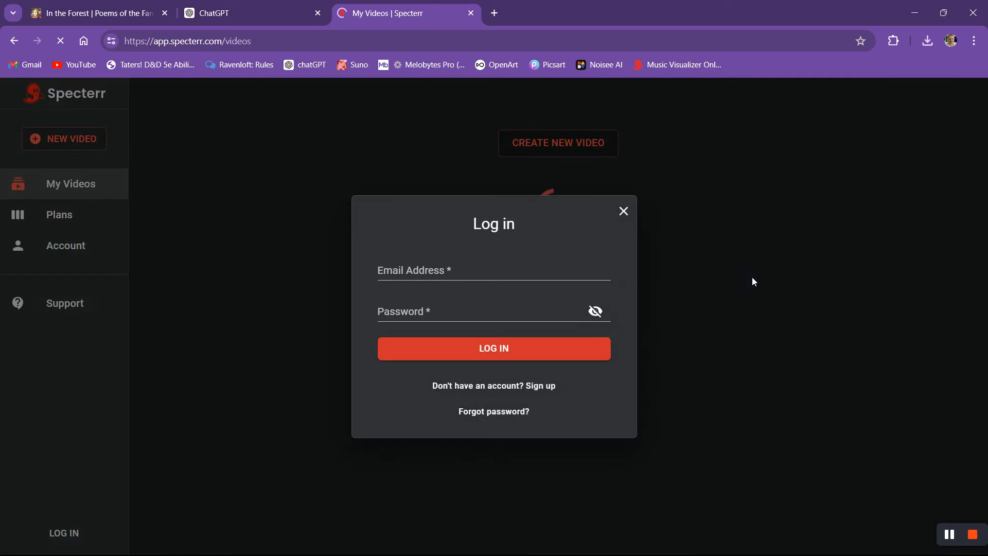
pyautogui.click(616, 348)
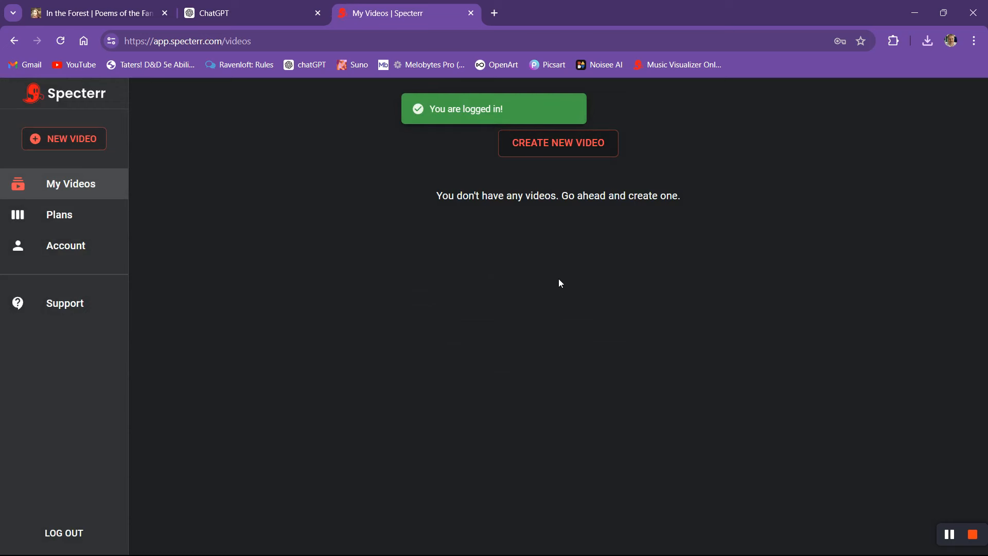
# Start a new video and expand the preset gallery to show more presets
pyautogui.click(89, 149)
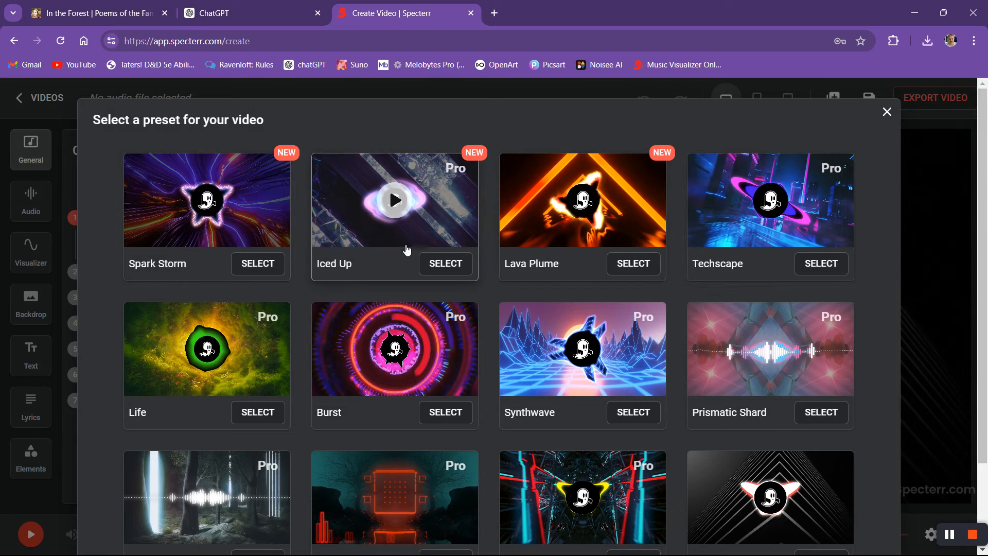
pyautogui.scroll(-2, 406, 249)
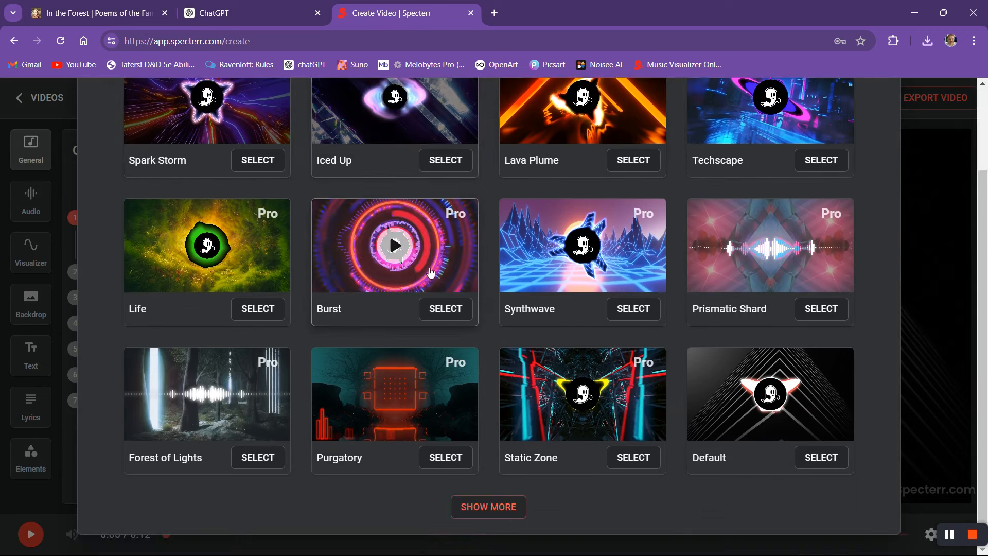
pyautogui.click(504, 506)
# Look through the expanded gallery of visualizer presets for one that suits the song
pyautogui.scroll(-12, 492, 326)
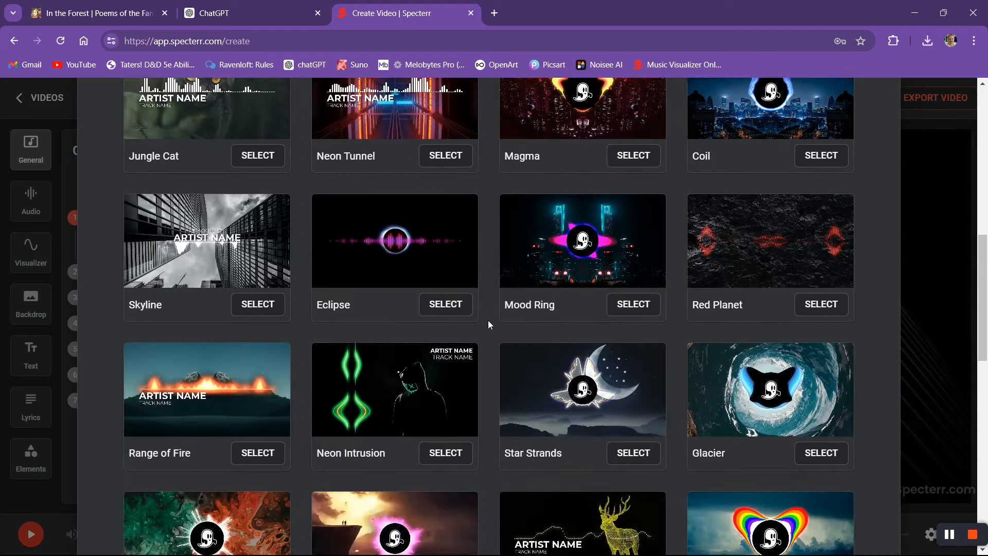
pyautogui.scroll(-10, 487, 319)
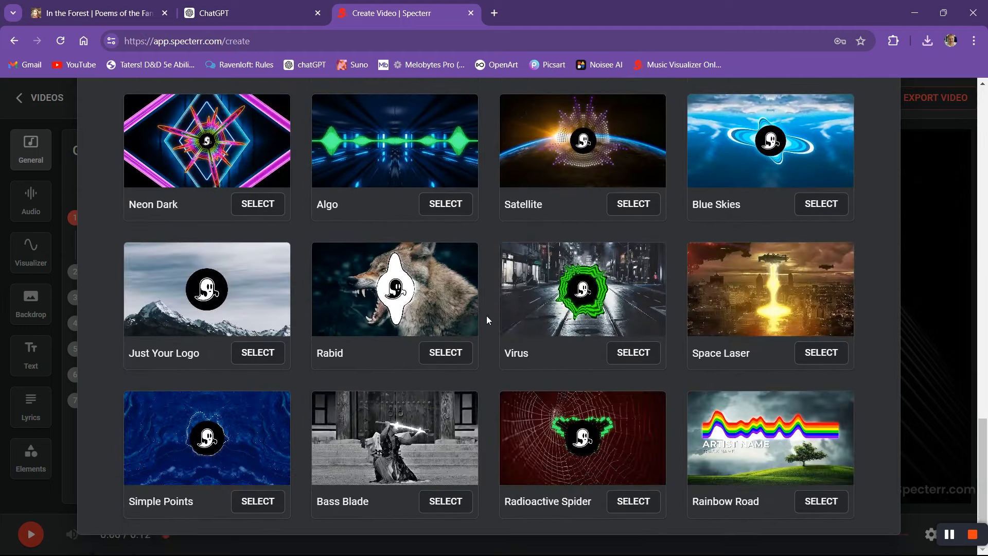
pyautogui.scroll(18, 486, 316)
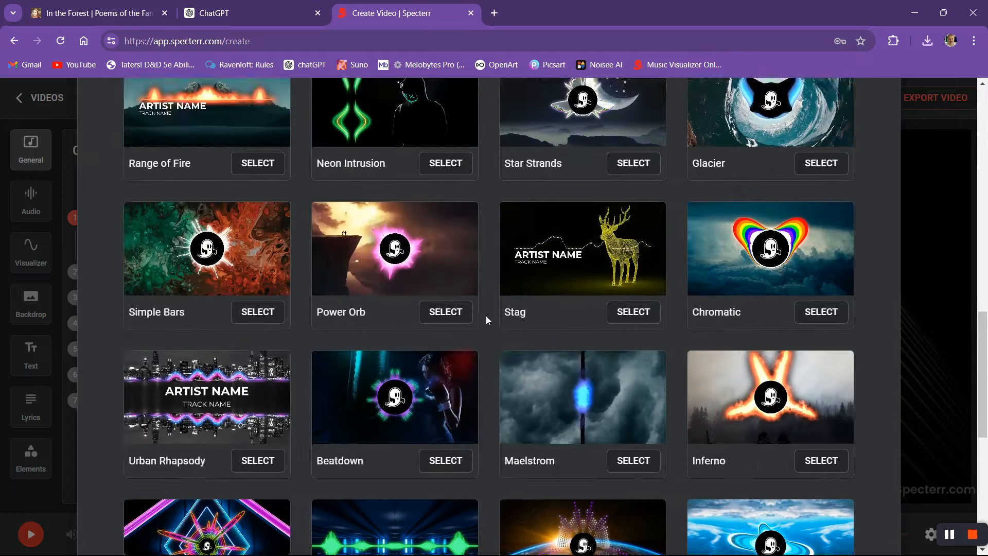
pyautogui.scroll(3, 486, 315)
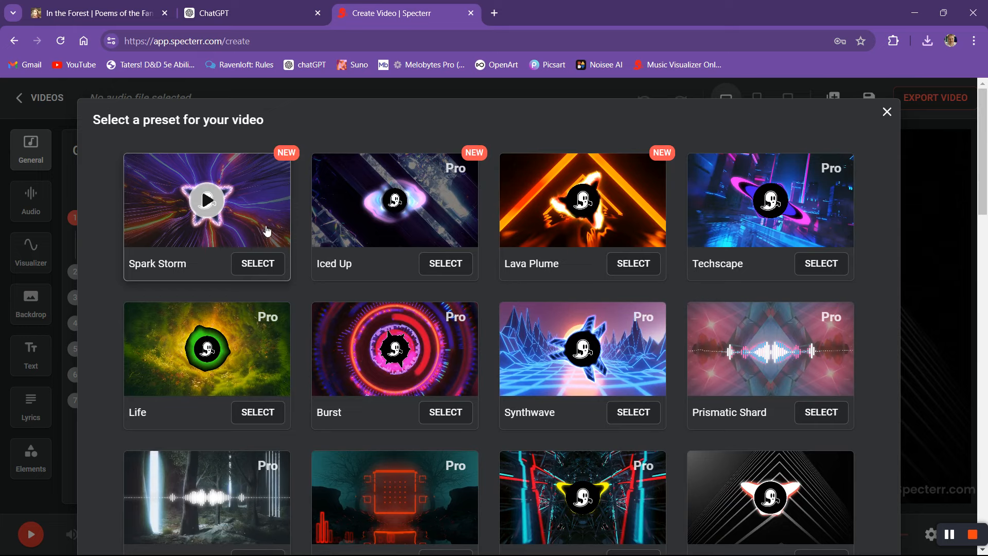
pyautogui.scroll(-1, 492, 308)
pyautogui.scroll(-10, 491, 302)
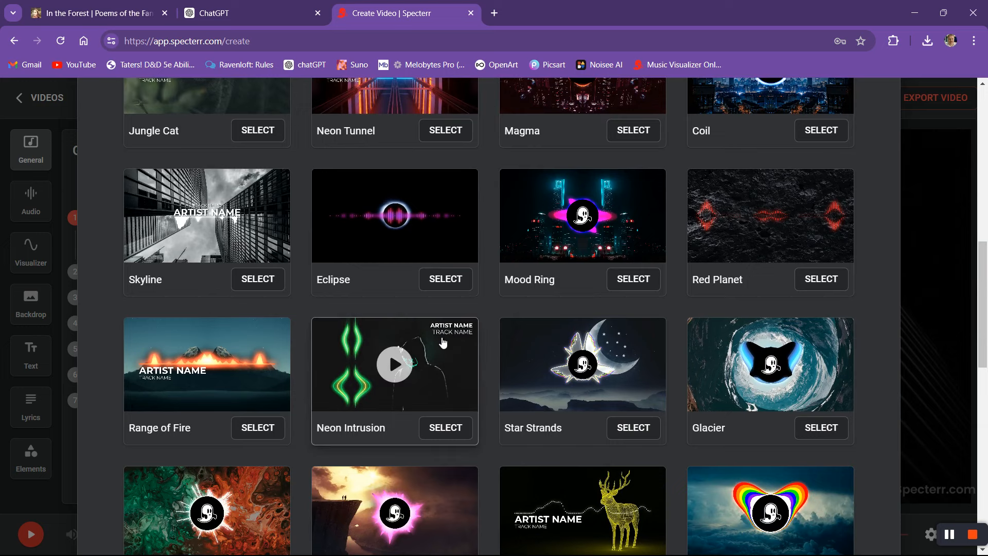
pyautogui.scroll(-3, 389, 350)
pyautogui.scroll(-3, 441, 340)
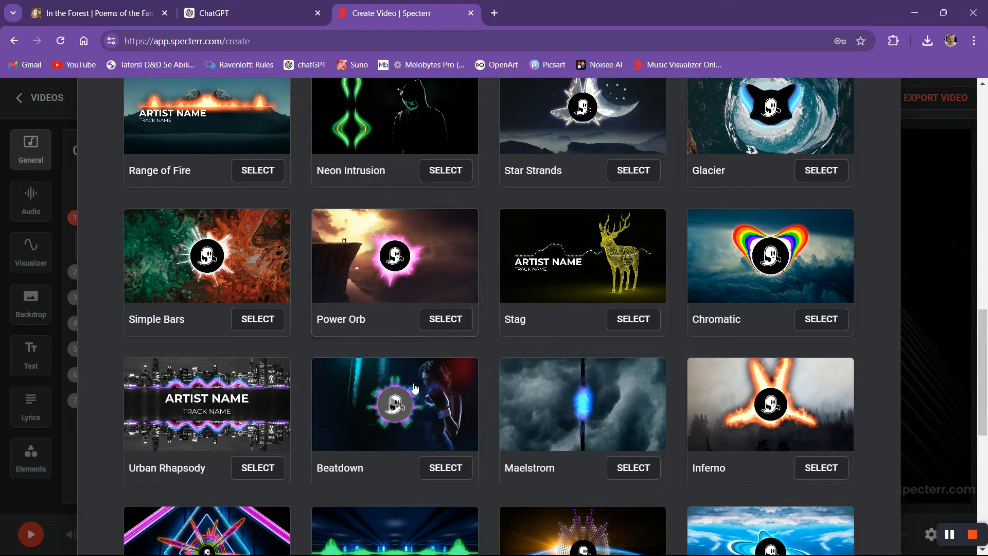
pyautogui.scroll(3, 435, 270)
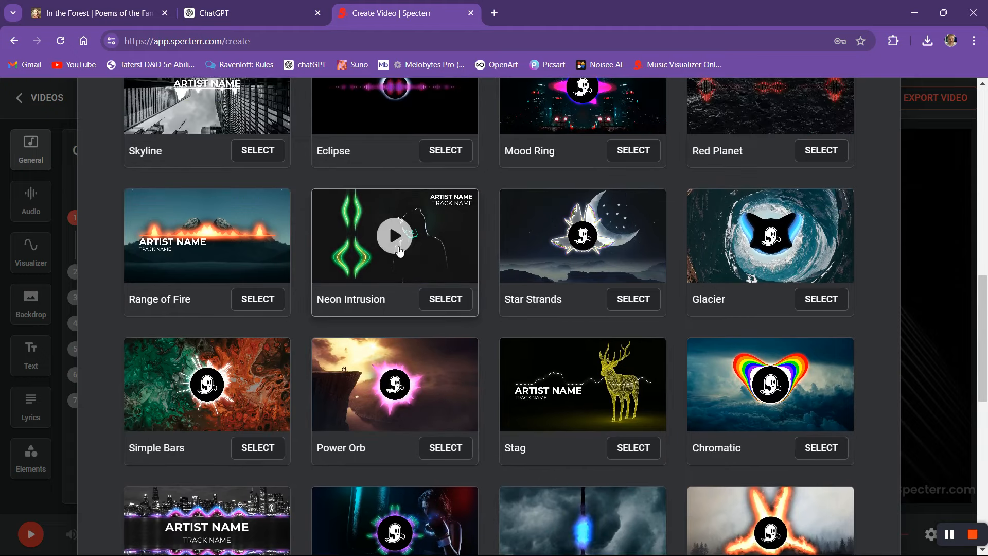
pyautogui.scroll(-4, 488, 333)
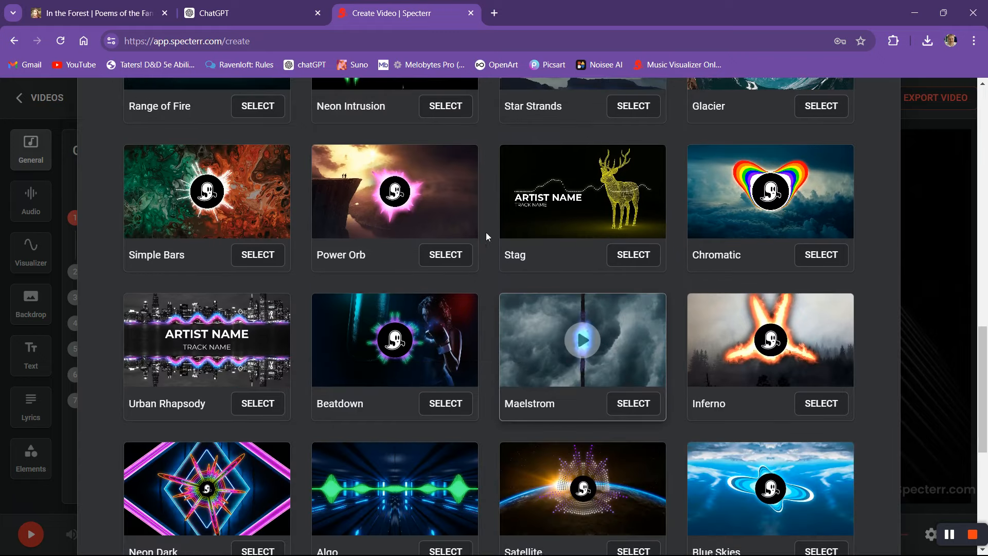
# View the openart-eab9300209f74ee0983fff778796d82f_raw cover image from the Downloads folder, close it, and return to the Specterr preset gallery
pyautogui.click(910, 16)
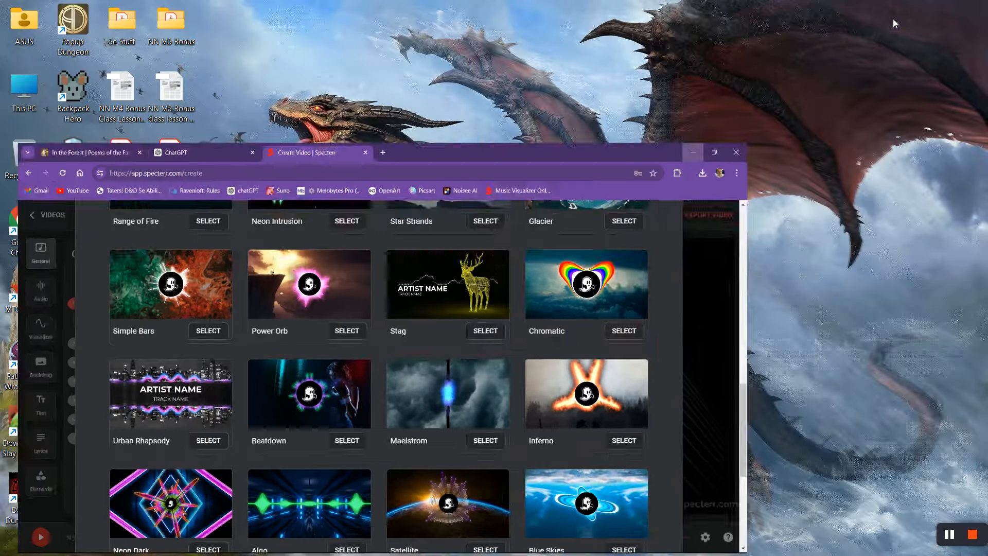
pyautogui.doubleClick(33, 15)
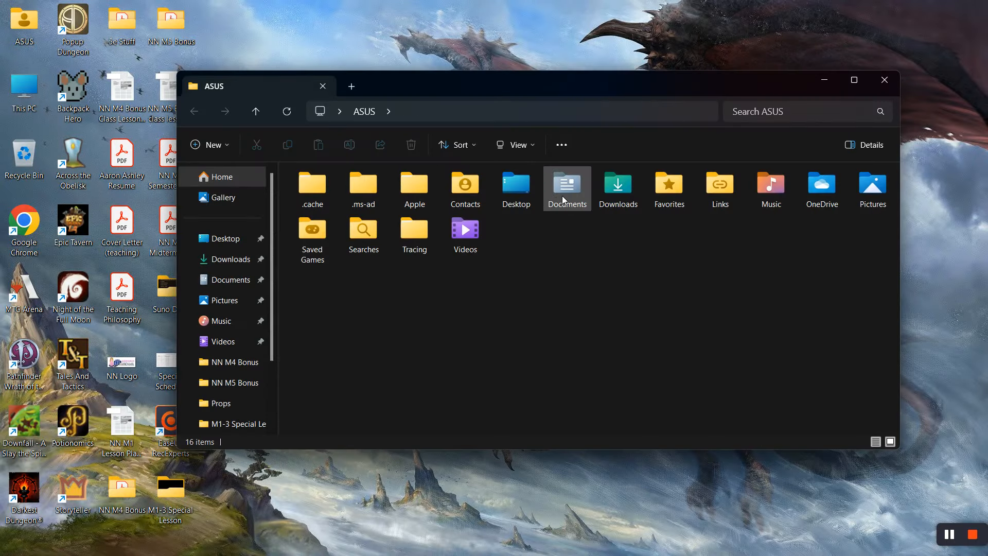
pyautogui.doubleClick(613, 187)
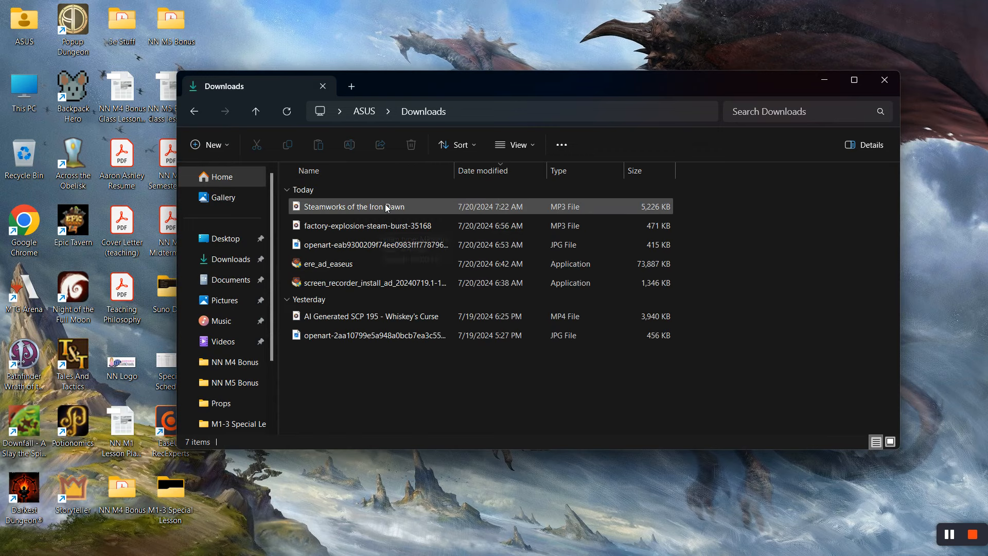
pyautogui.doubleClick(388, 248)
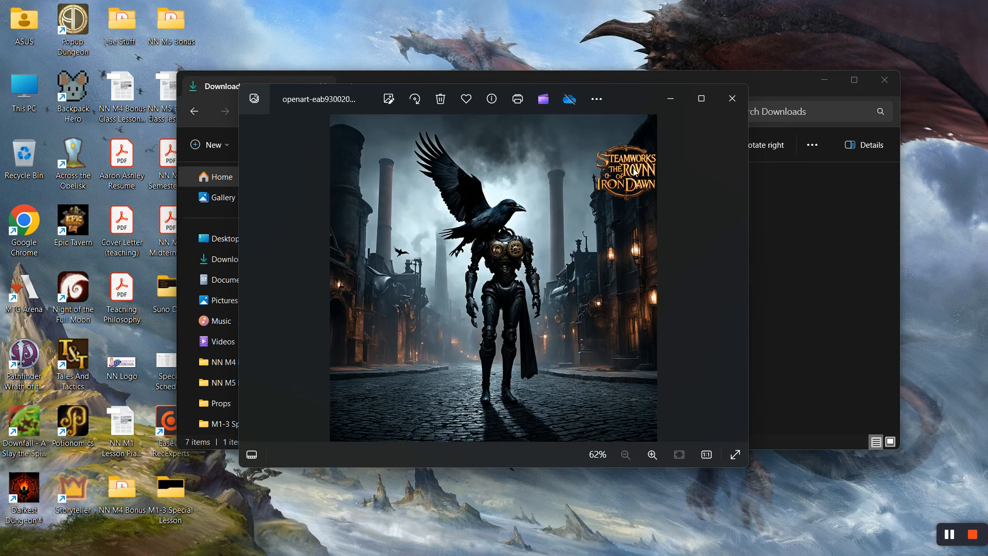
pyautogui.click(735, 98)
pyautogui.click(884, 82)
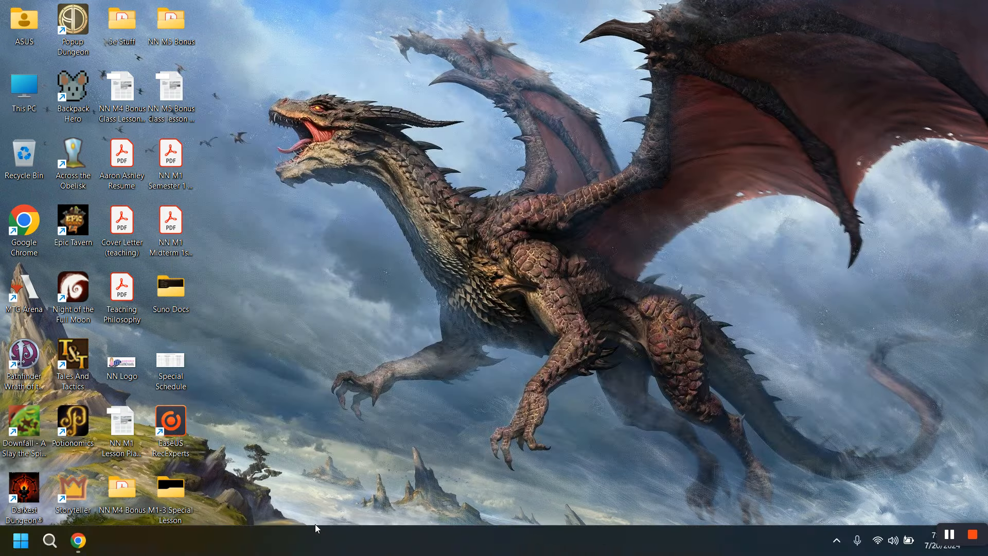
pyautogui.click(79, 540)
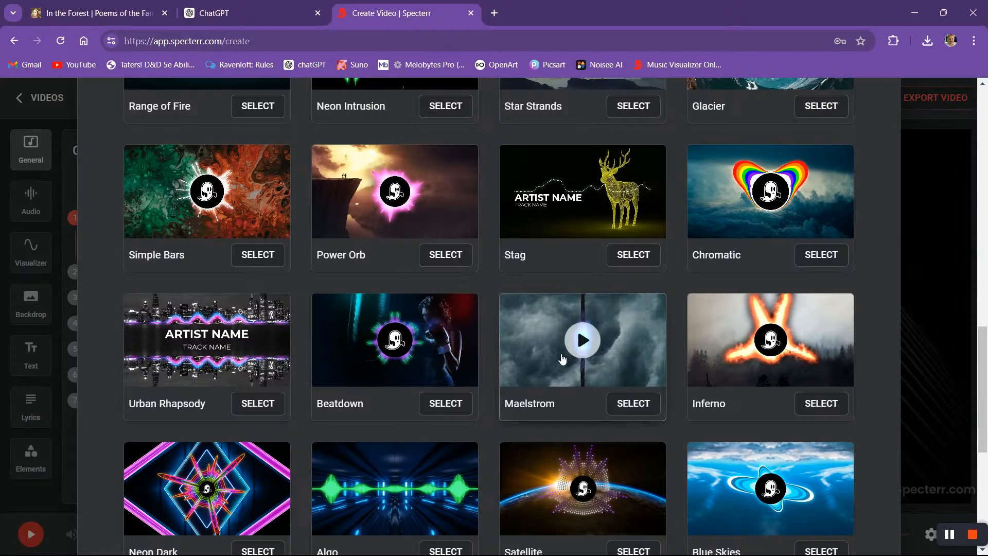
# Find the Neon Intrusion preset, open and close its preview, and apply it to the video
pyautogui.scroll(-5, 369, 379)
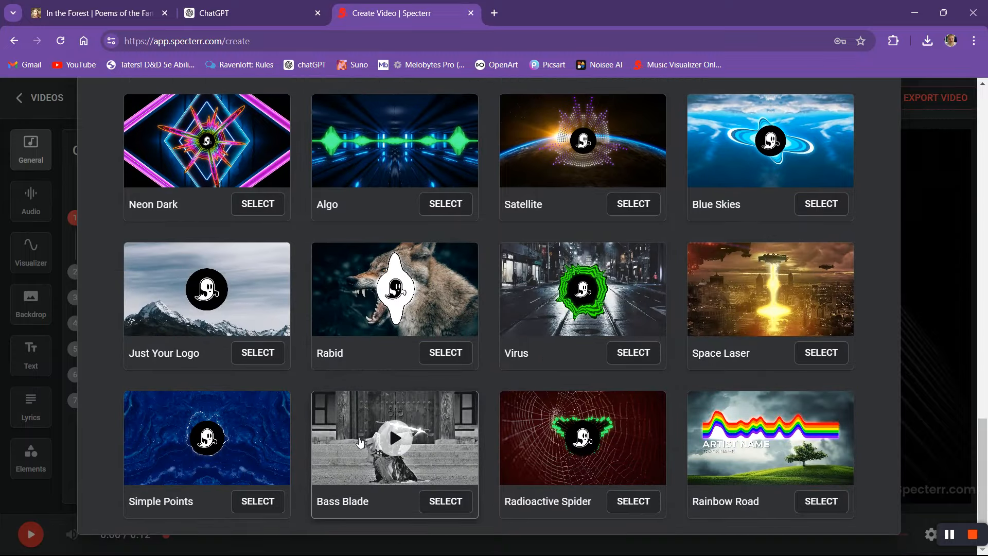
pyautogui.scroll(3, 464, 407)
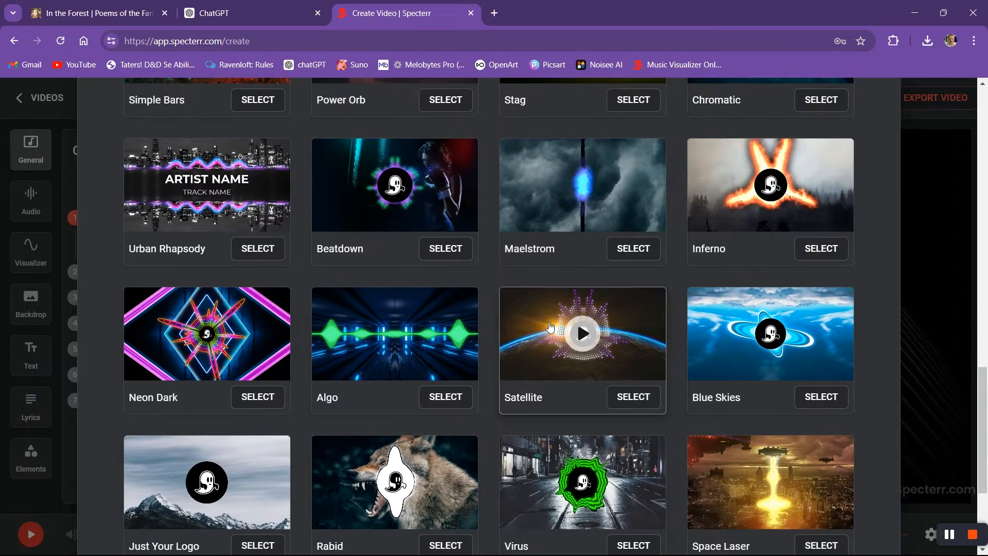
pyautogui.scroll(5, 515, 335)
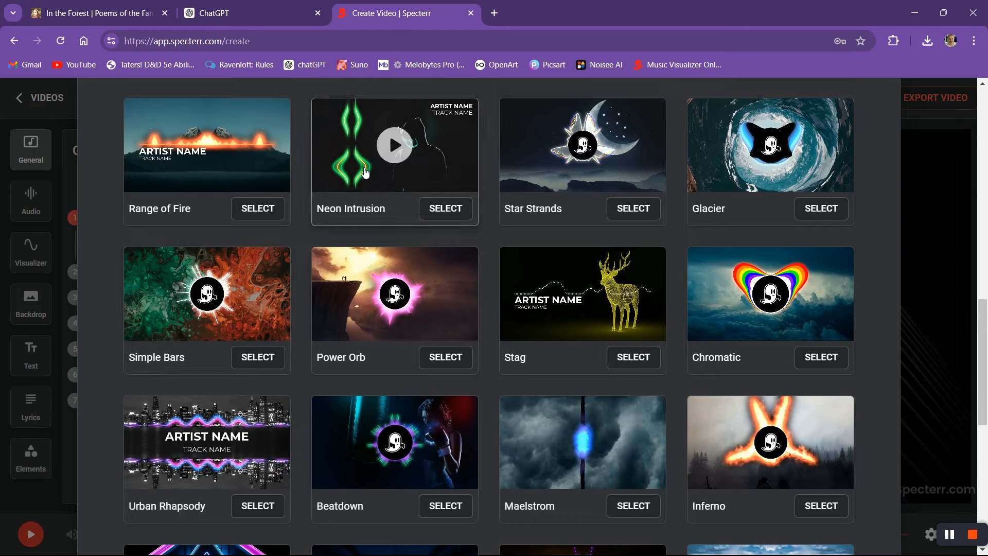
pyautogui.click(393, 144)
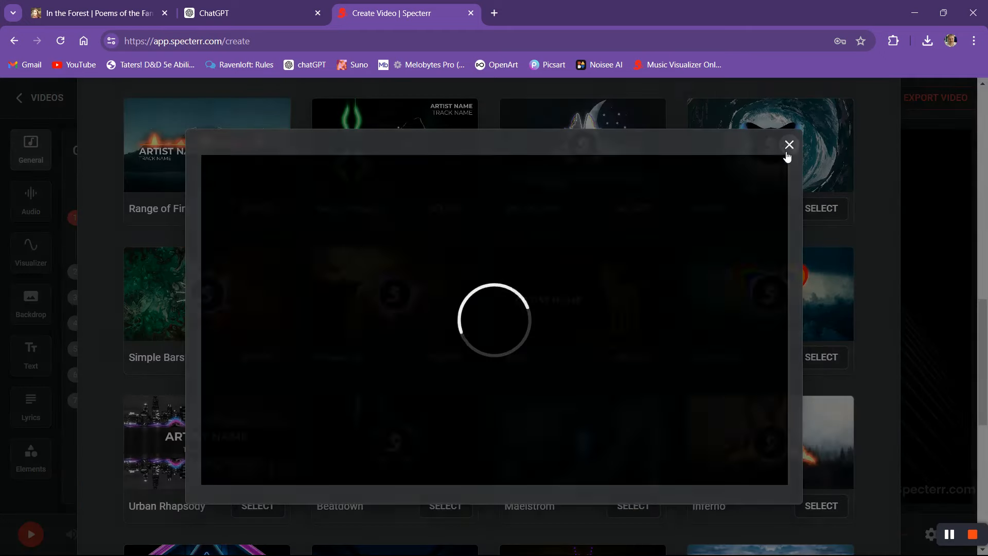
pyautogui.click(789, 144)
pyautogui.click(446, 208)
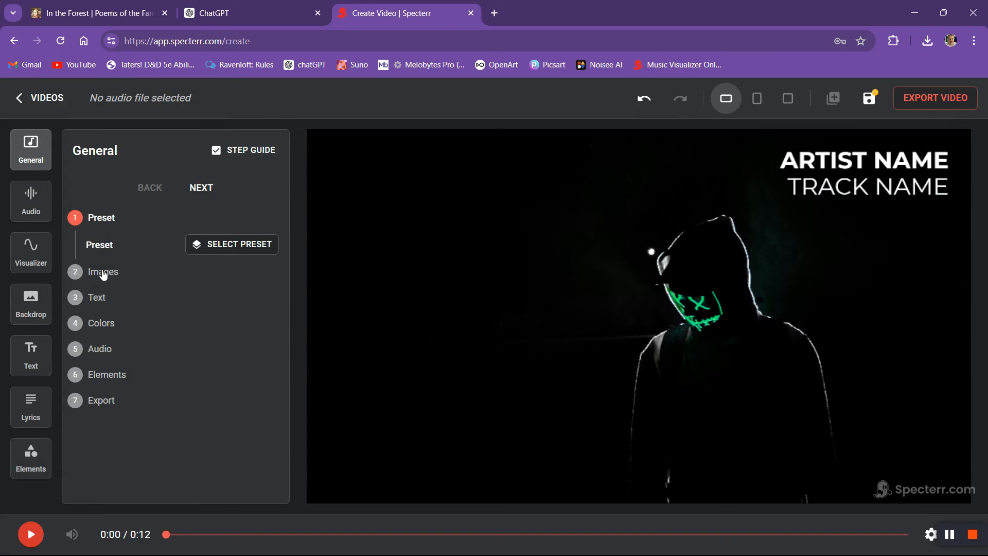
# Upload openart-eab9300209f74ee0983fff778796d82f_raw as the background, shift the image down so its title logo fits the crop frame, and save
pyautogui.click(119, 272)
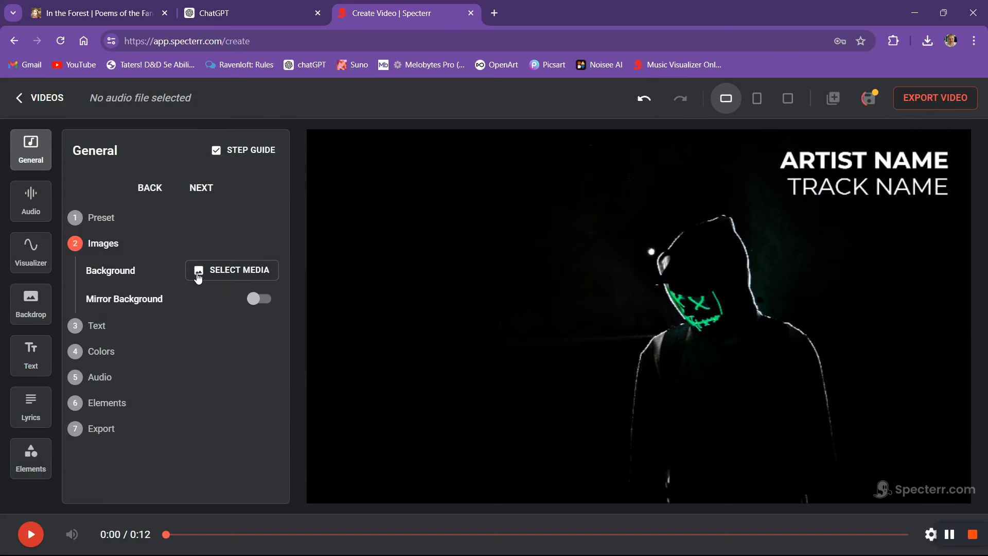
pyautogui.click(223, 269)
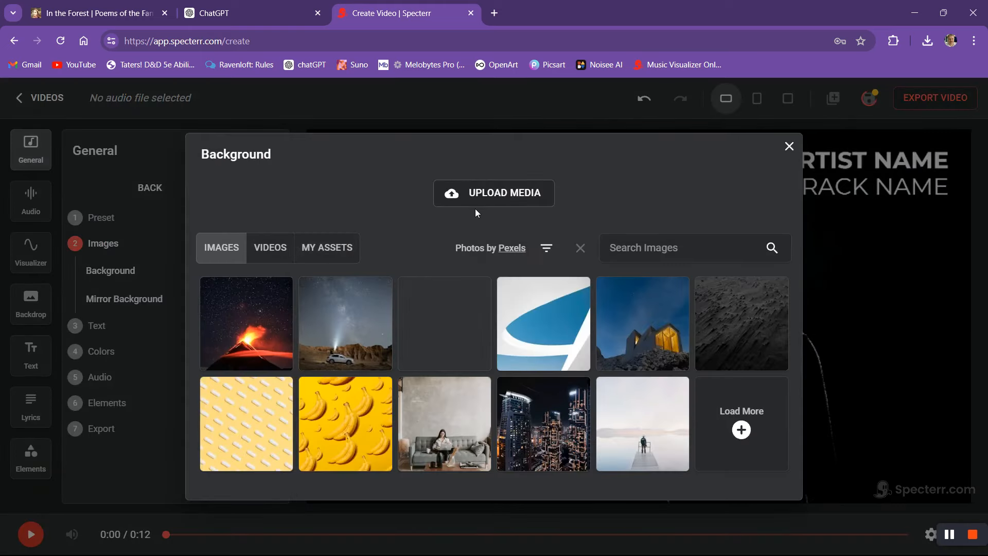
pyautogui.click(486, 202)
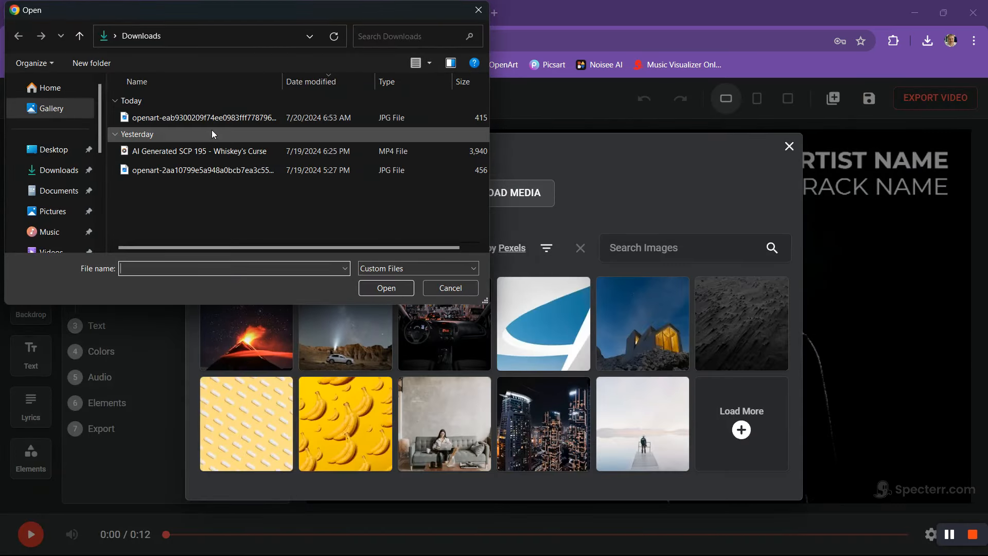
pyautogui.click(212, 113)
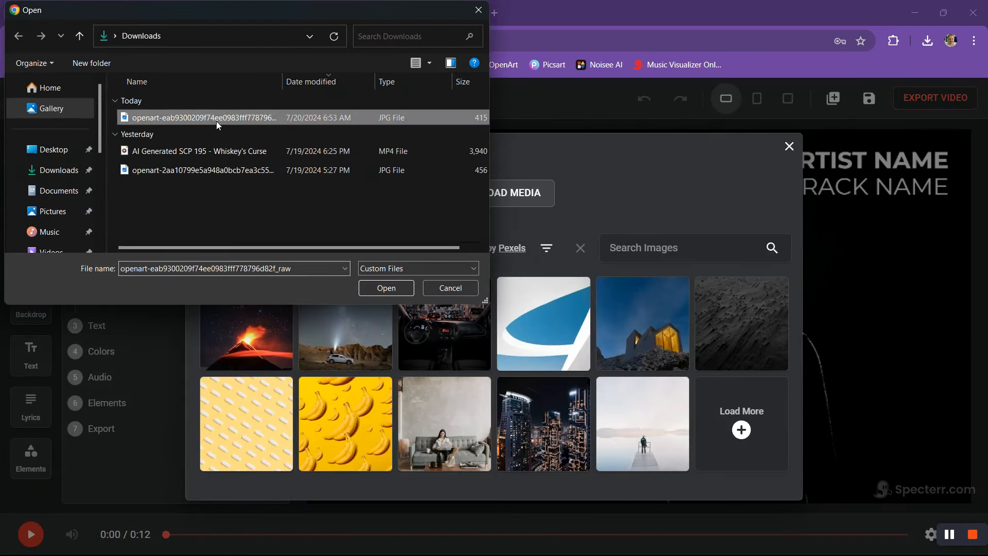
pyautogui.click(385, 289)
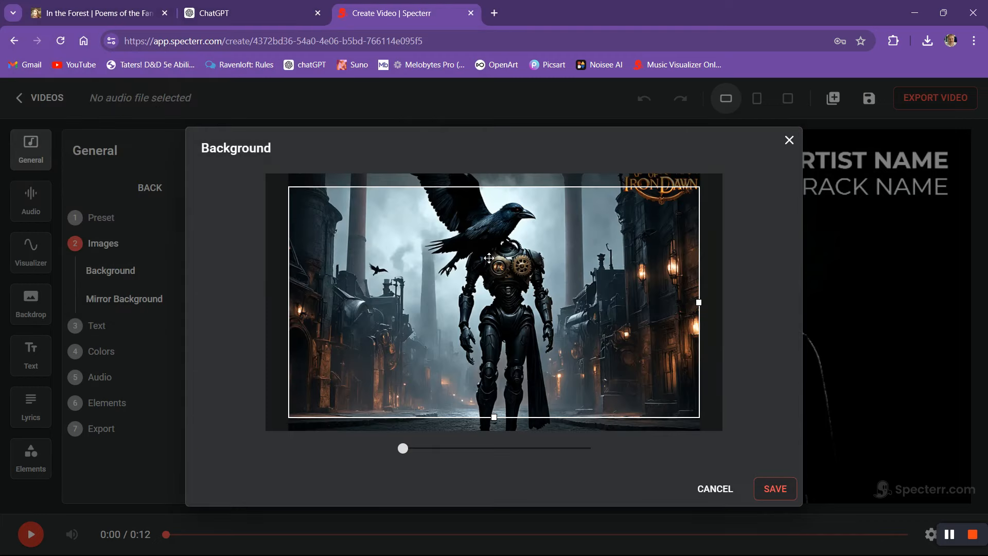
pyautogui.moveTo(489, 257); pyautogui.dragTo(477, 321)
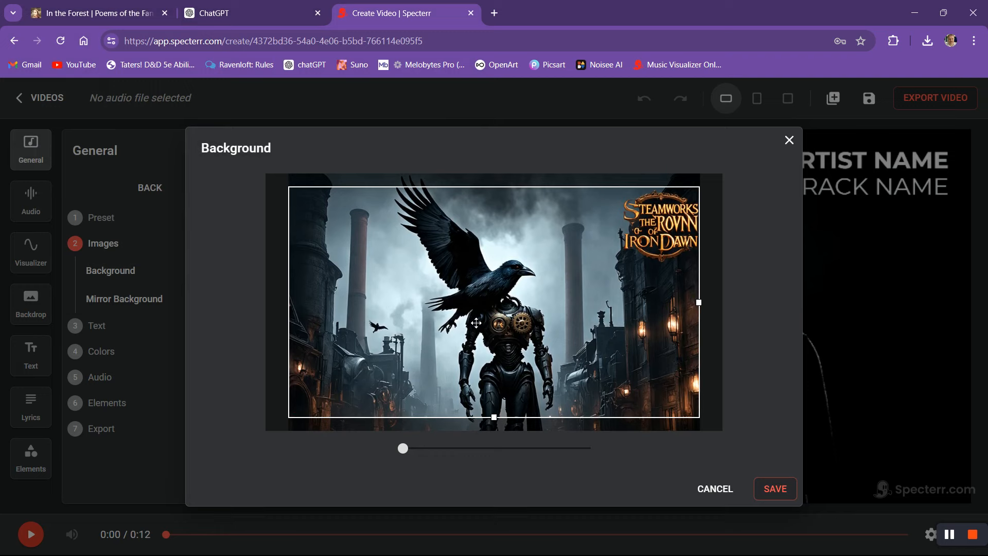
pyautogui.click(767, 487)
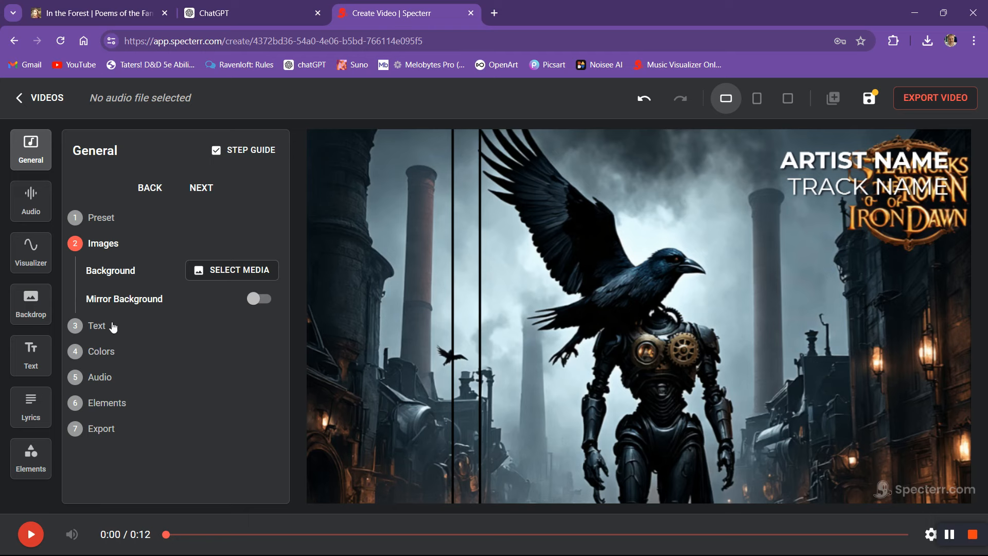
# Upload the Steamworks of the Iron Dawn MP3 as the video's audio, and preview the first few seconds
pyautogui.click(32, 202)
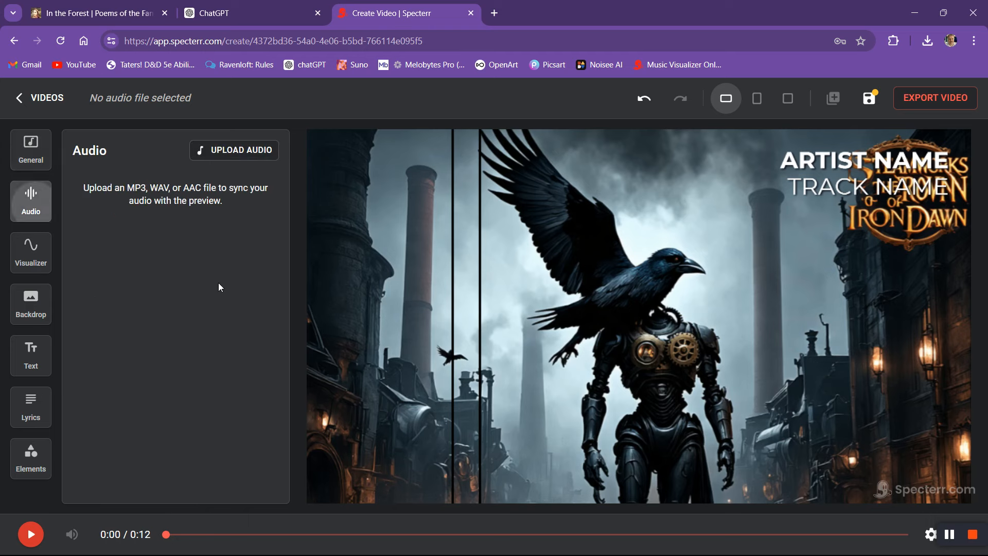
pyautogui.click(238, 153)
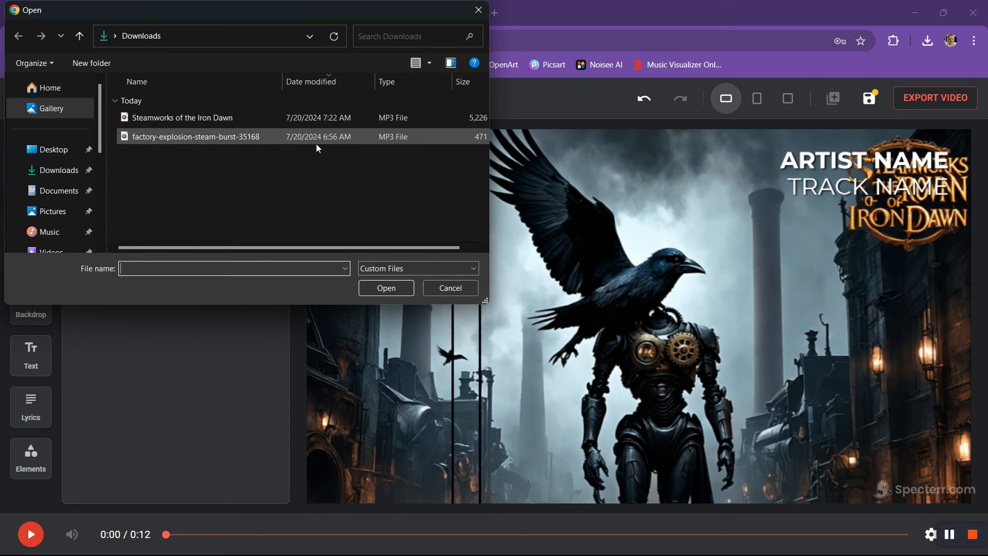
pyautogui.click(252, 118)
pyautogui.click(365, 291)
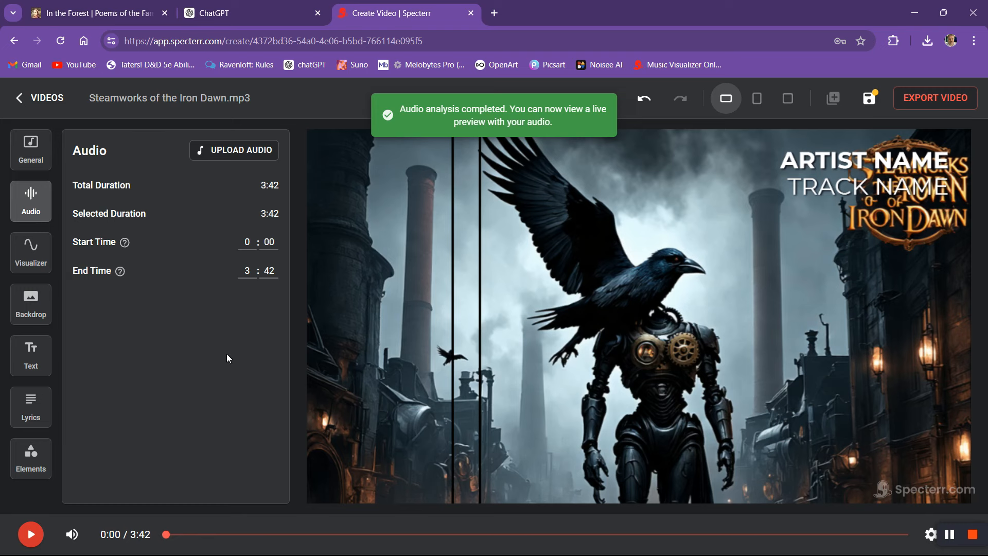
pyautogui.click(31, 534)
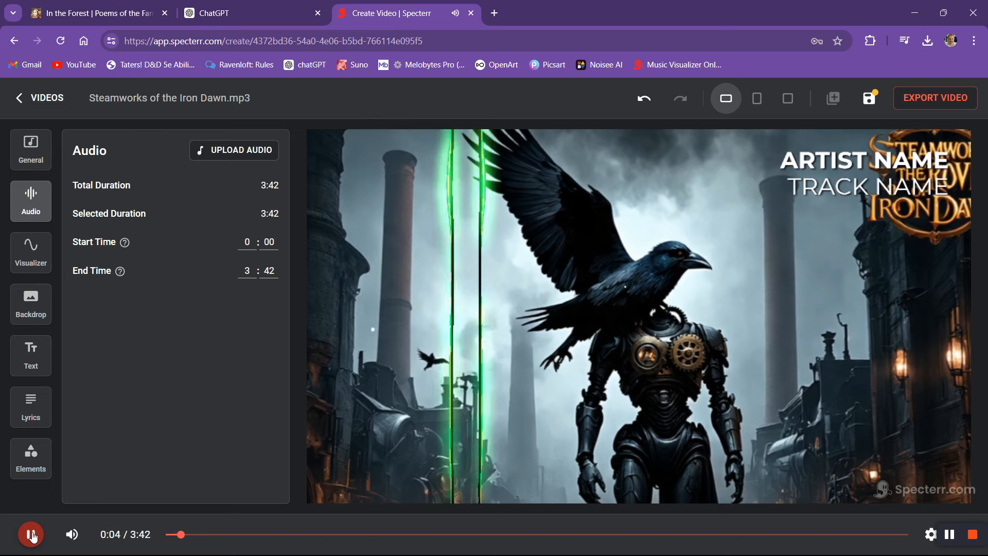
pyautogui.click(31, 535)
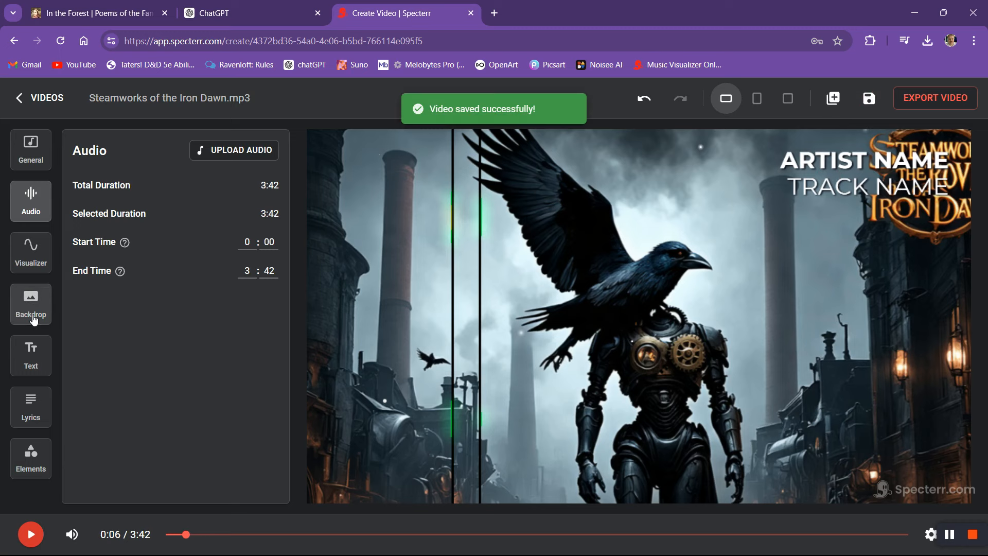
# Replace the ARTIST NAME text with Steamworks of the Iron Dawn and set its font to Orbitron
pyautogui.click(41, 360)
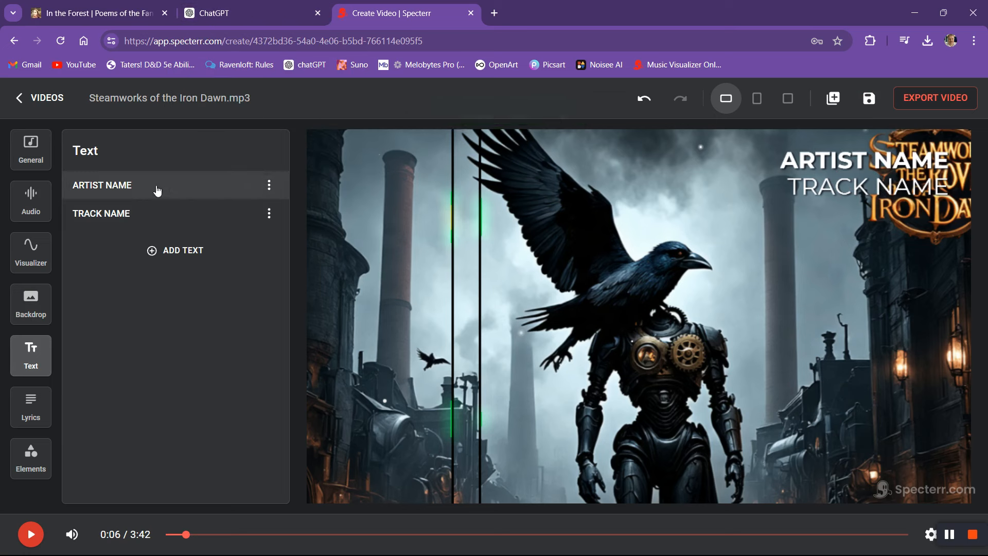
pyautogui.click(268, 186)
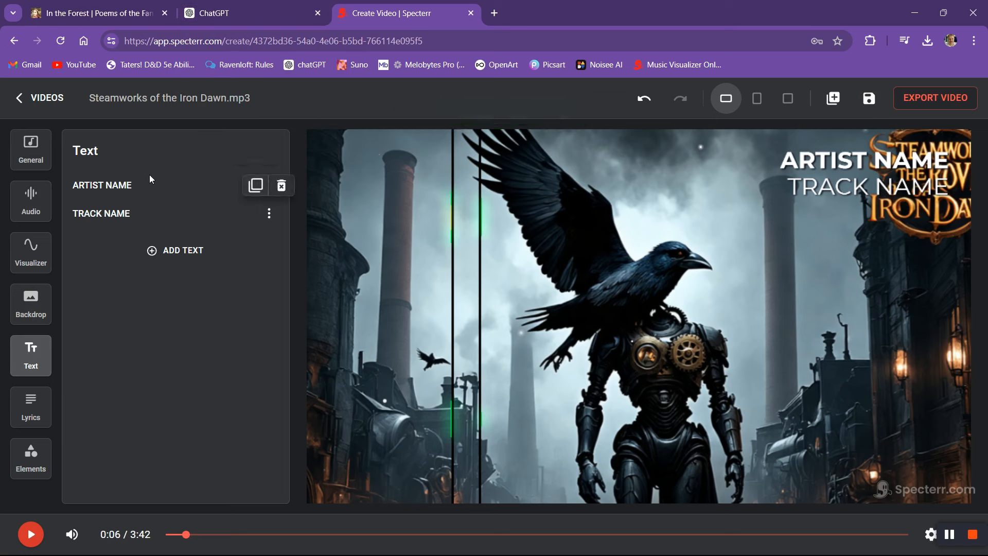
pyautogui.click(147, 189)
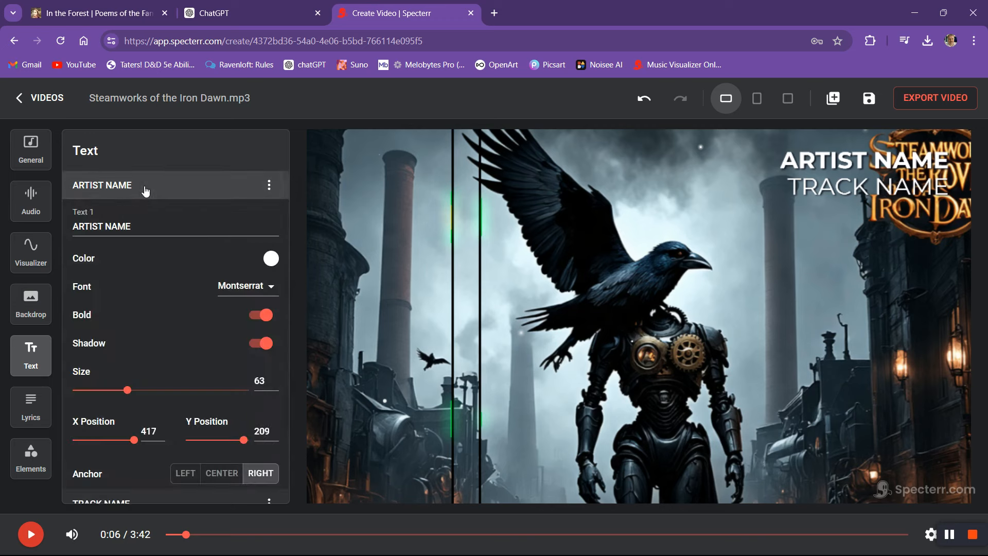
pyautogui.click(138, 223)
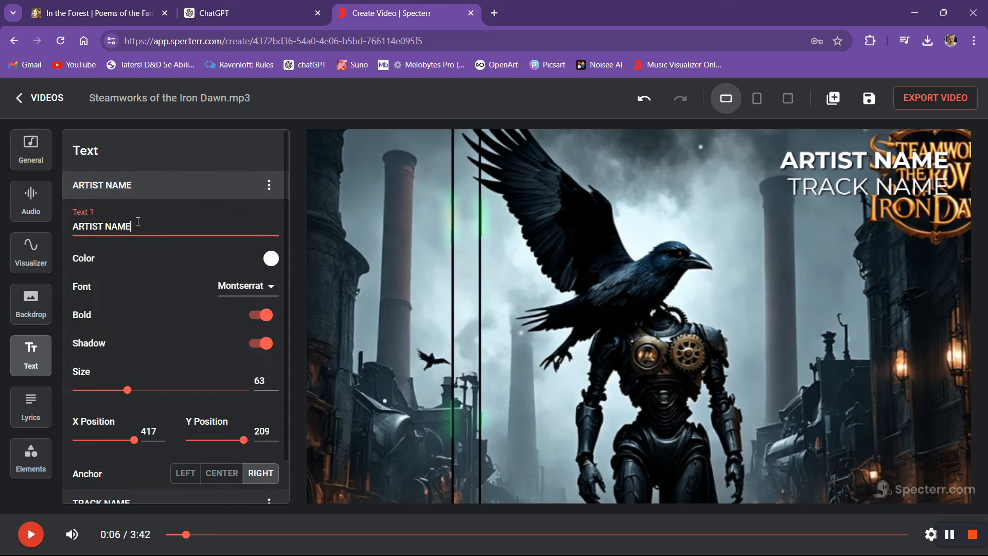
pyautogui.press('BackSpace')
pyautogui.press('BackSpace')
pyautogui.press('BackSpace')
pyautogui.press('BackSpace')
pyautogui.press('BackSpace')
pyautogui.press('BackSpace')
pyautogui.press('BackSpace')
pyautogui.press('BackSpace')
pyautogui.press('BackSpace')
pyautogui.press('BackSpace')
pyautogui.press('BackSpace')
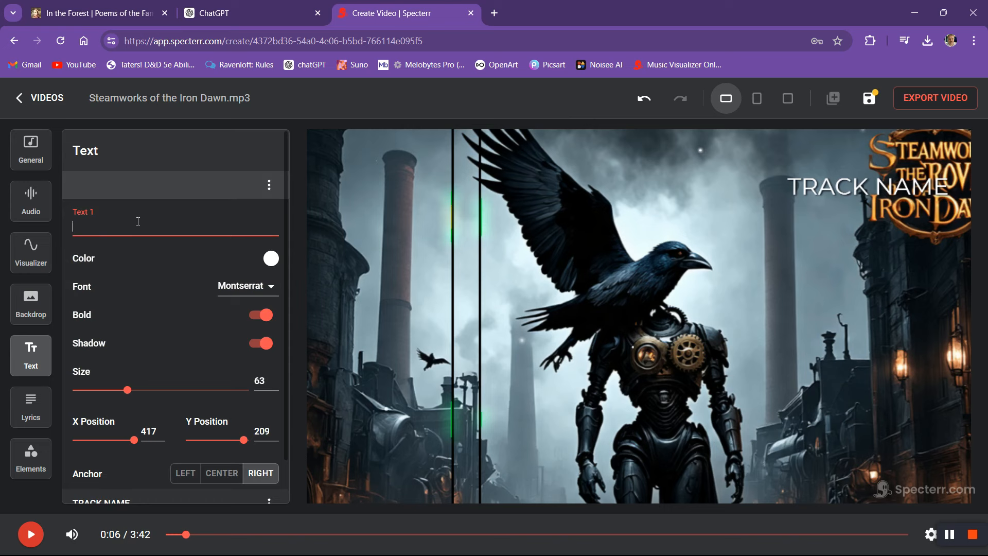
pyautogui.write('Stea')
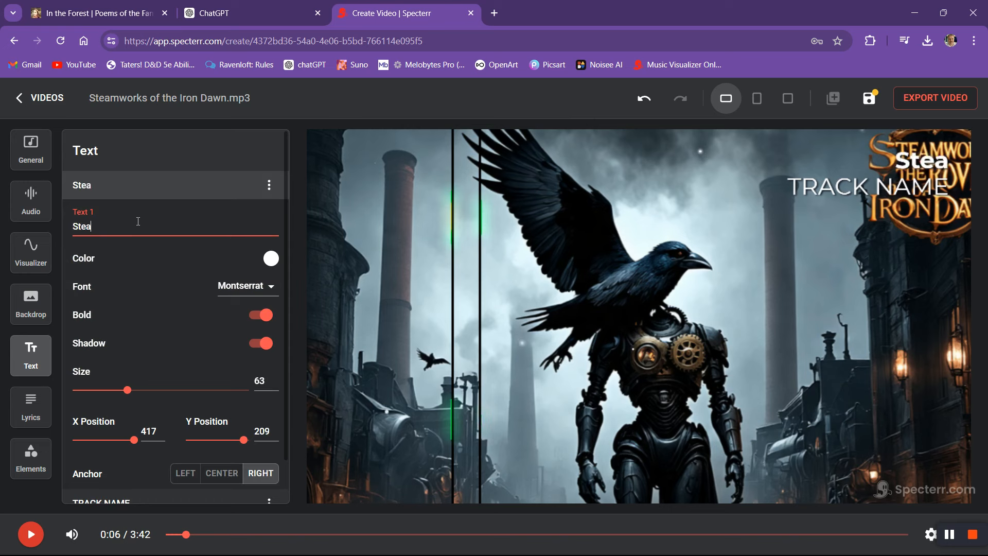
pyautogui.write('mworks o')
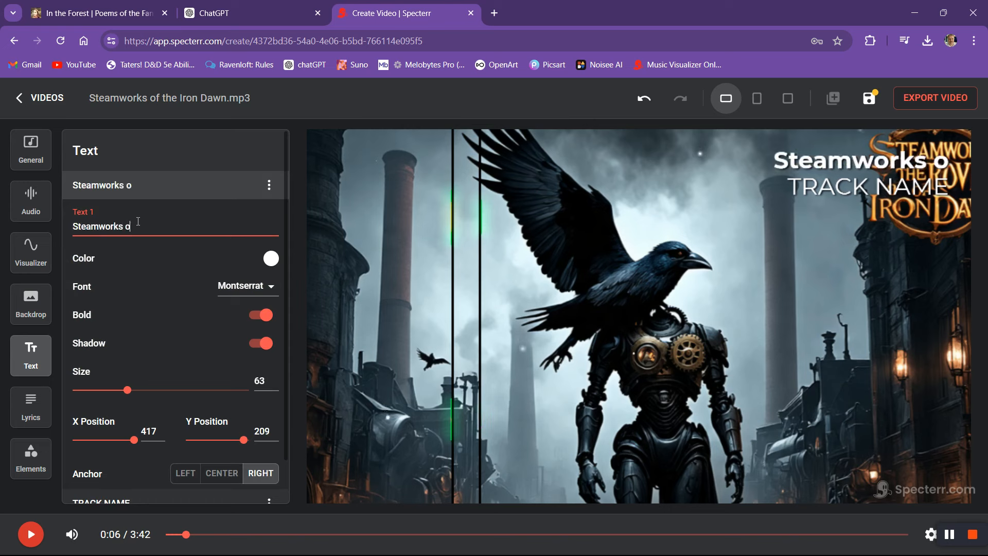
pyautogui.write('f the Ir')
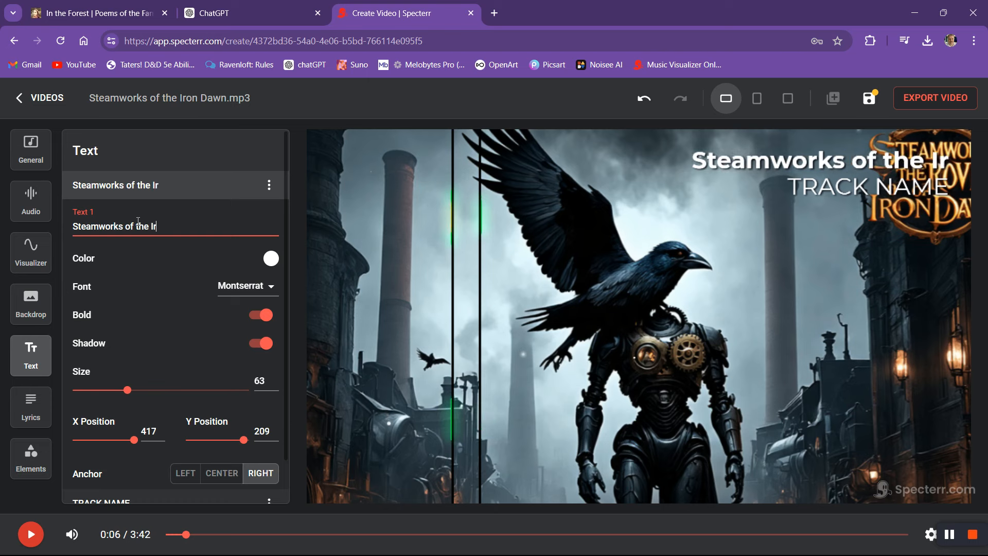
pyautogui.write('on Dawn')
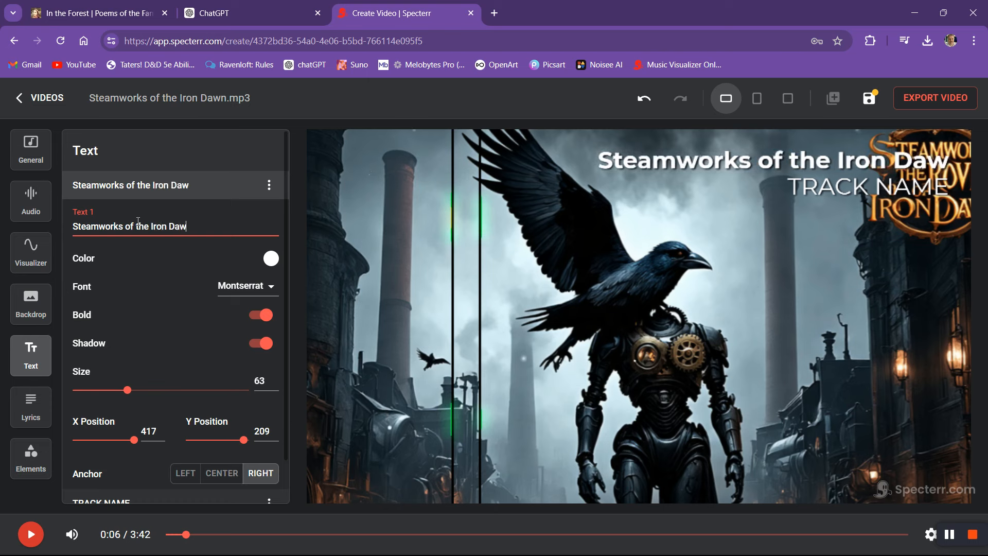
pyautogui.click(156, 312)
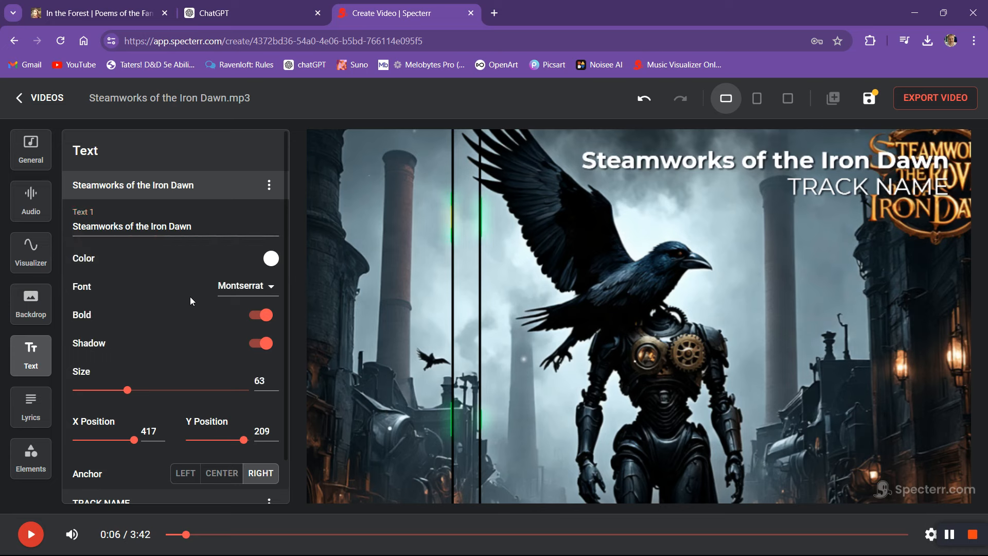
pyautogui.click(230, 295)
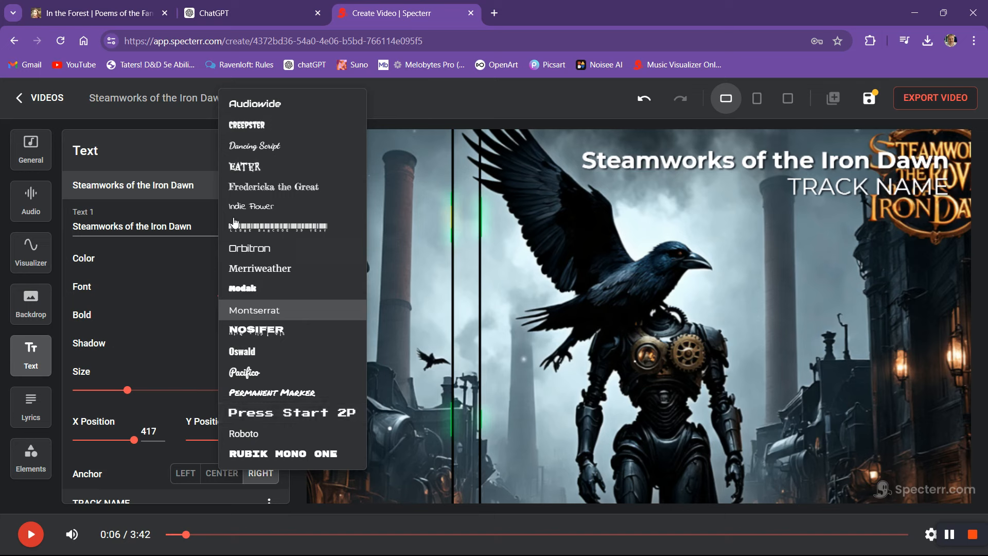
pyautogui.click(258, 251)
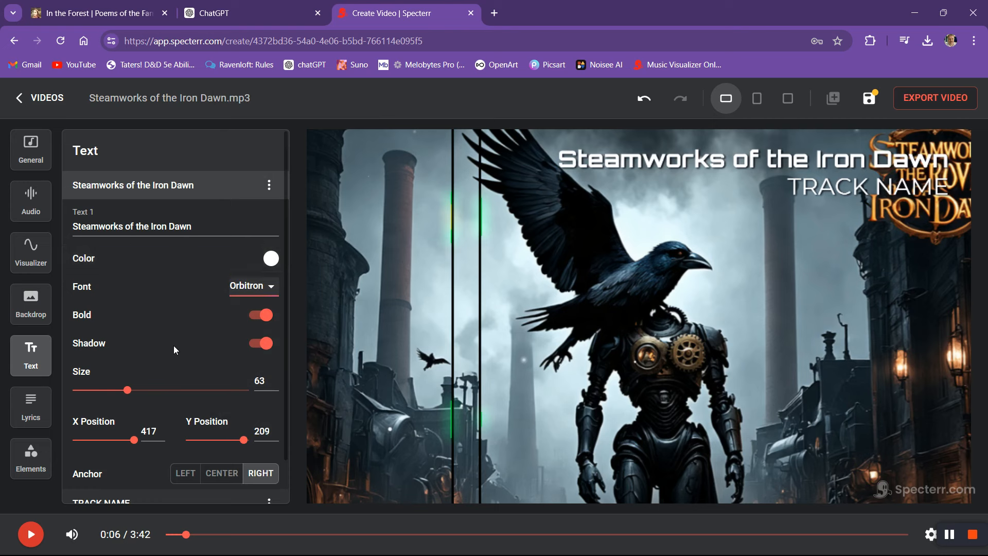
# Lower the Steamworks of the Iron Dawn text to a Y position of -121
pyautogui.moveTo(125, 441)
pyautogui.moveTo(133, 444); pyautogui.dragTo(135, 446)
pyautogui.moveTo(243, 446); pyautogui.dragTo(203, 458)
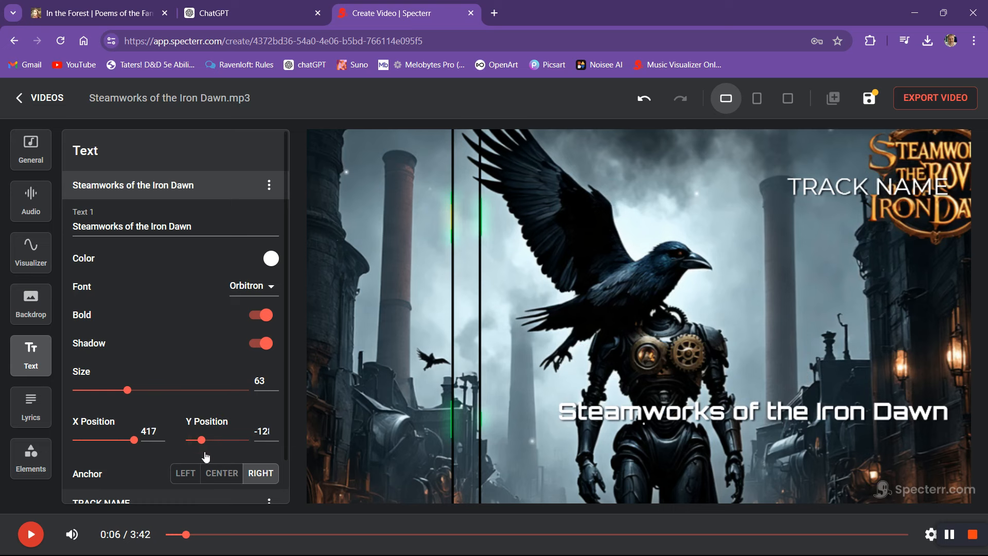
pyautogui.click(275, 436)
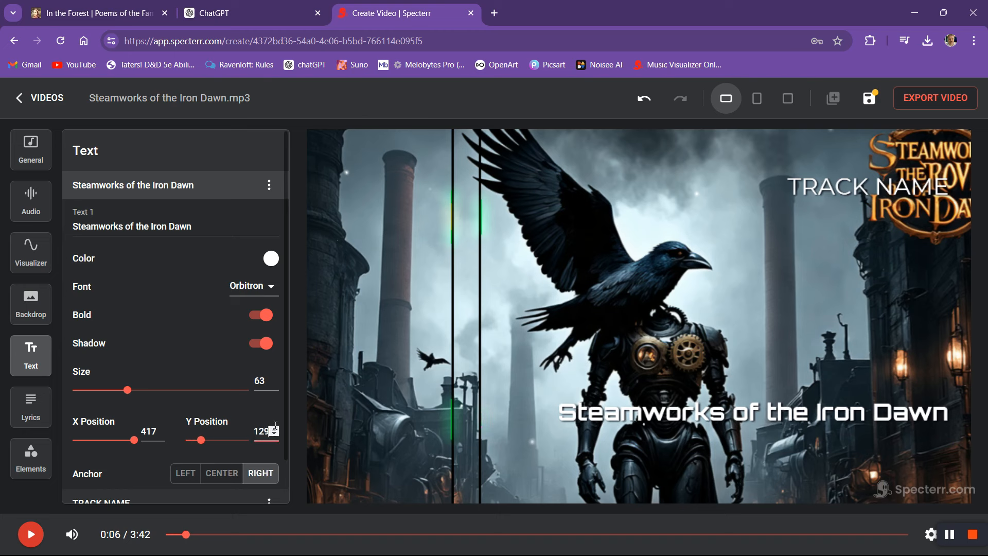
pyautogui.click(275, 430)
pyautogui.click(275, 430)
pyautogui.click(275, 430)
pyautogui.click(274, 430)
pyautogui.click(274, 430)
pyautogui.click(274, 430)
pyautogui.click(274, 430)
pyautogui.click(274, 430)
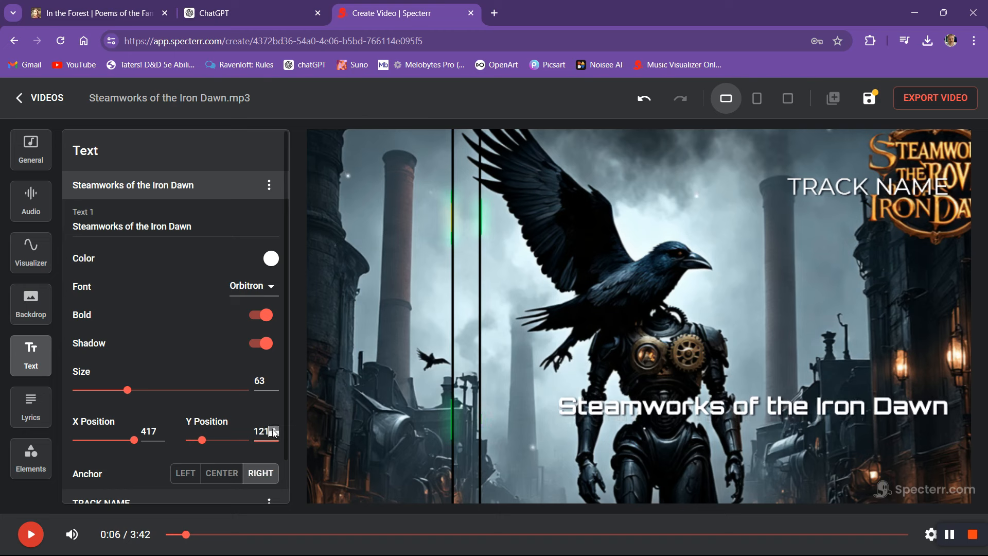
# Shift the Steamworks of the Iron Dawn text horizontally to an X position of 430
pyautogui.moveTo(135, 443)
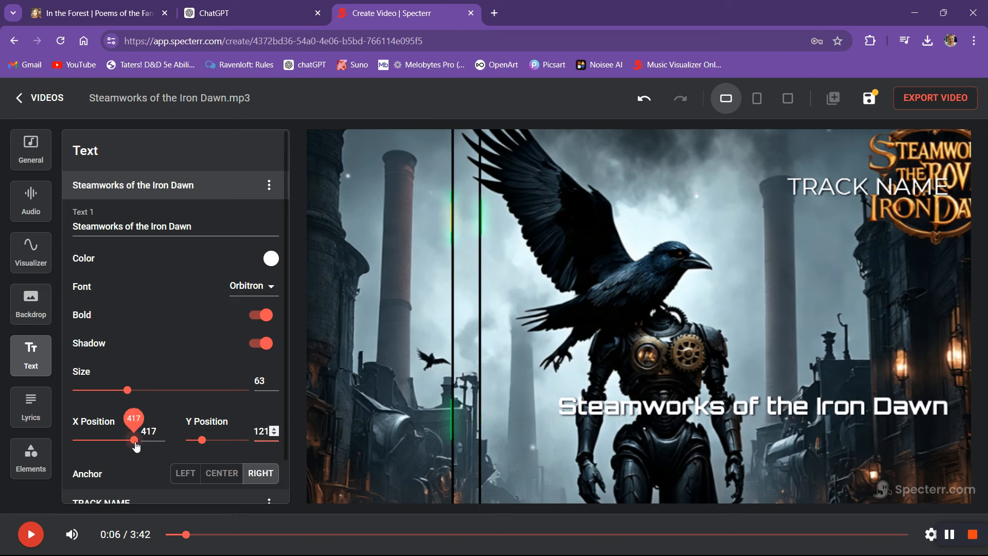
pyautogui.moveTo(135, 445); pyautogui.dragTo(137, 446)
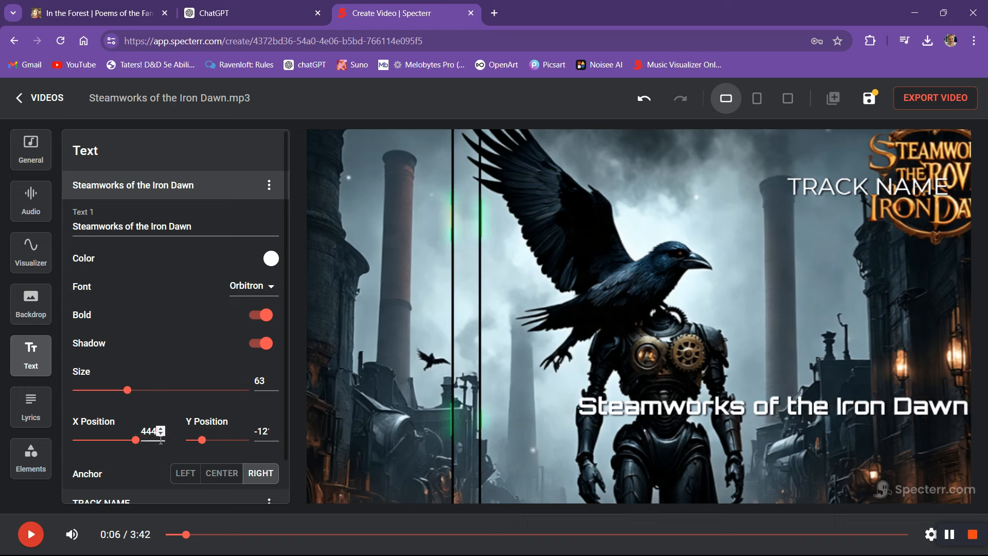
pyautogui.click(161, 435)
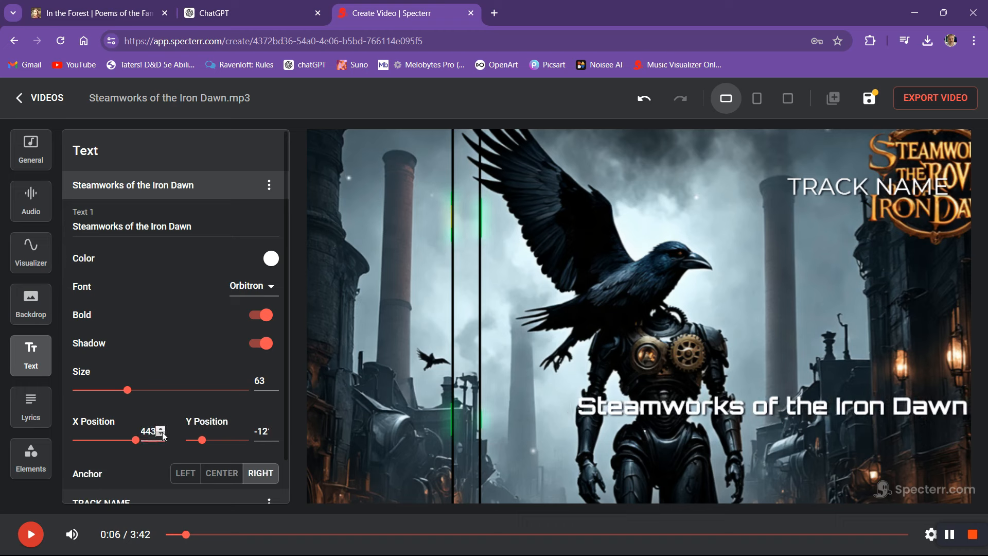
pyautogui.click(162, 431)
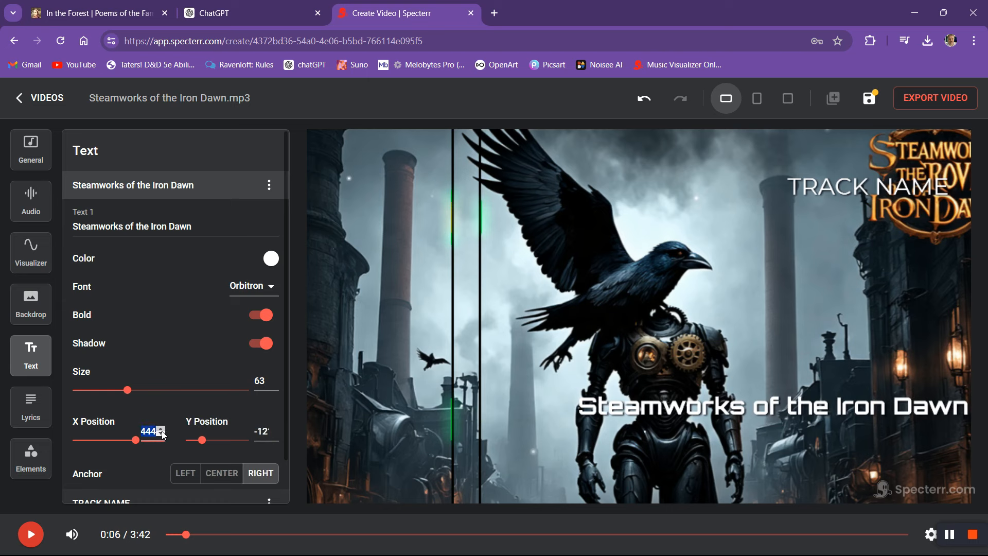
pyautogui.click(161, 434)
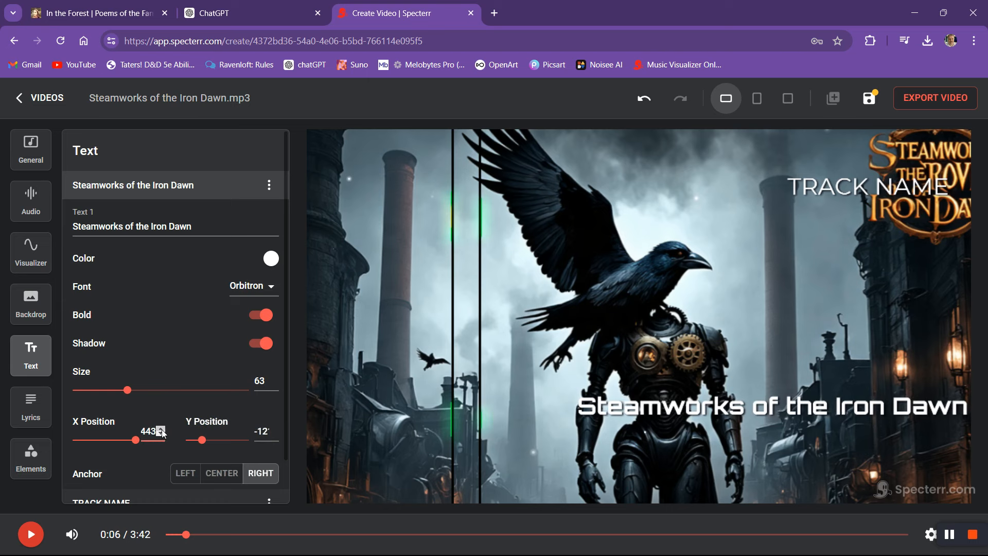
pyautogui.click(162, 431)
pyautogui.click(162, 432)
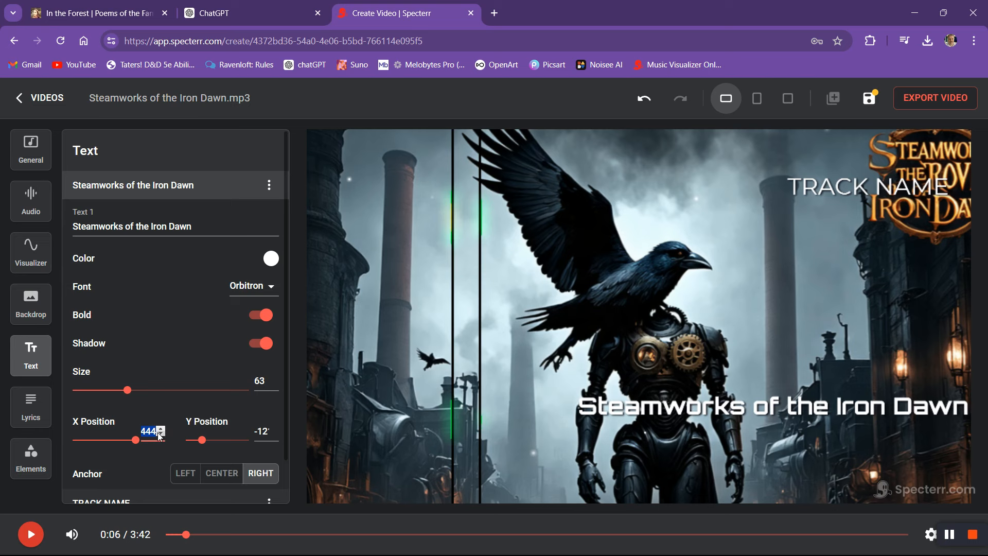
pyautogui.click(161, 435)
pyautogui.click(162, 435)
pyautogui.click(162, 435)
pyautogui.click(161, 435)
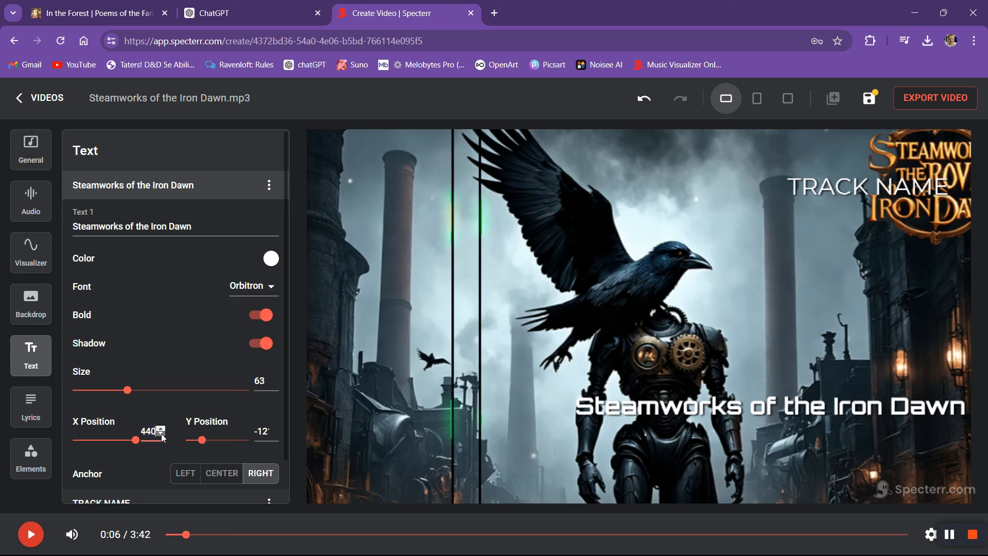
pyautogui.click(161, 435)
pyautogui.click(162, 435)
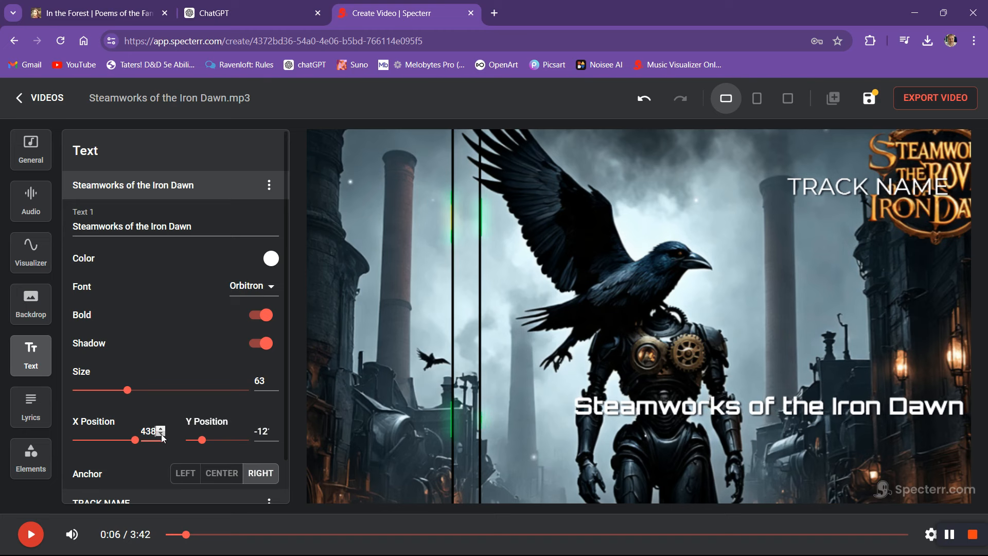
pyautogui.click(161, 435)
pyautogui.click(161, 435)
pyautogui.click(161, 435)
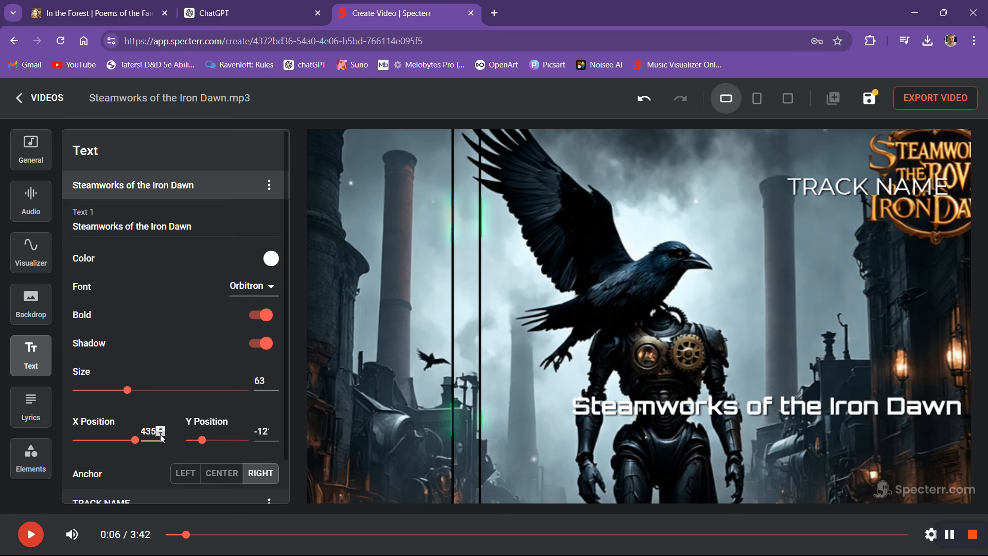
pyautogui.click(161, 435)
pyautogui.click(161, 435)
pyautogui.click(162, 435)
pyautogui.click(161, 435)
pyautogui.click(161, 435)
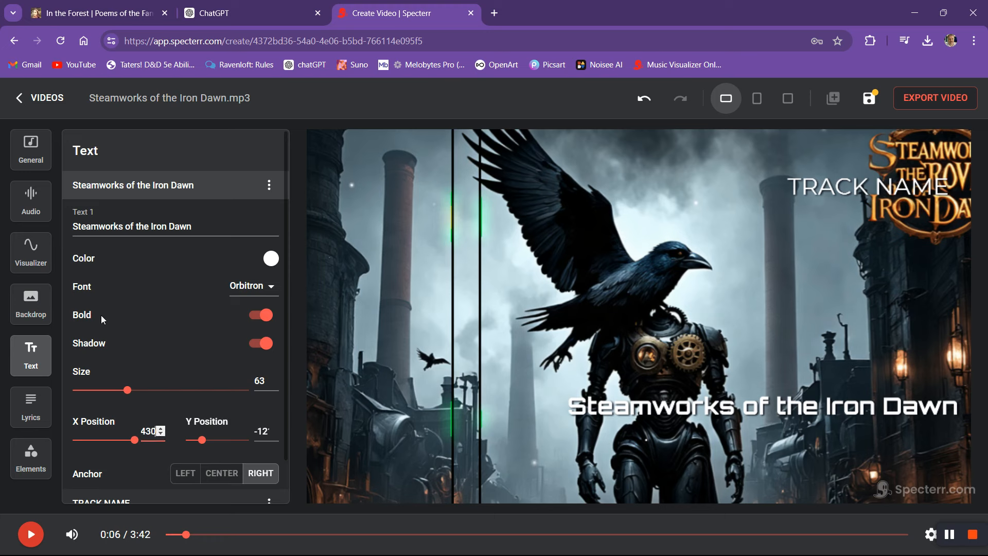
# Color the Steamworks of the Iron Dawn text in a muted gold, hex BCAA49
pyautogui.click(271, 259)
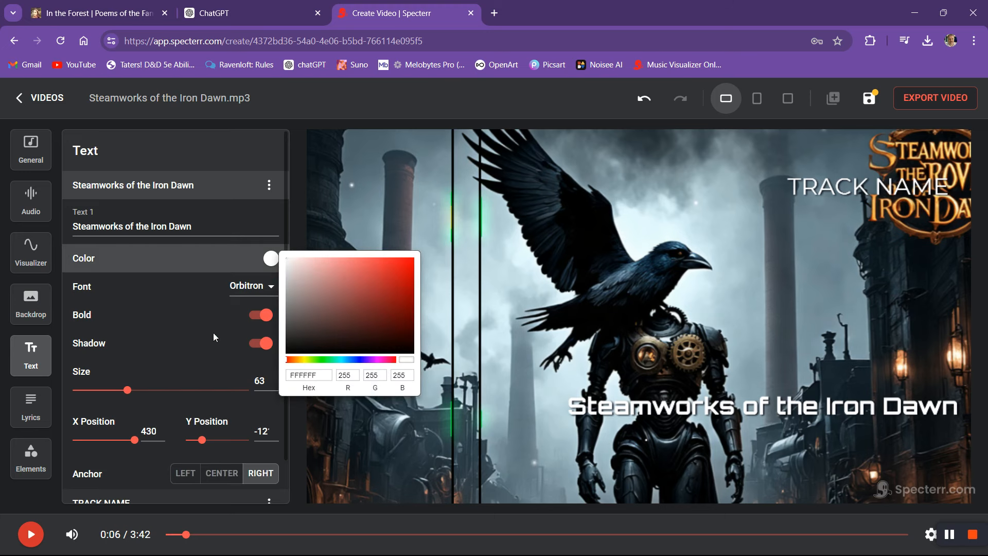
pyautogui.click(304, 361)
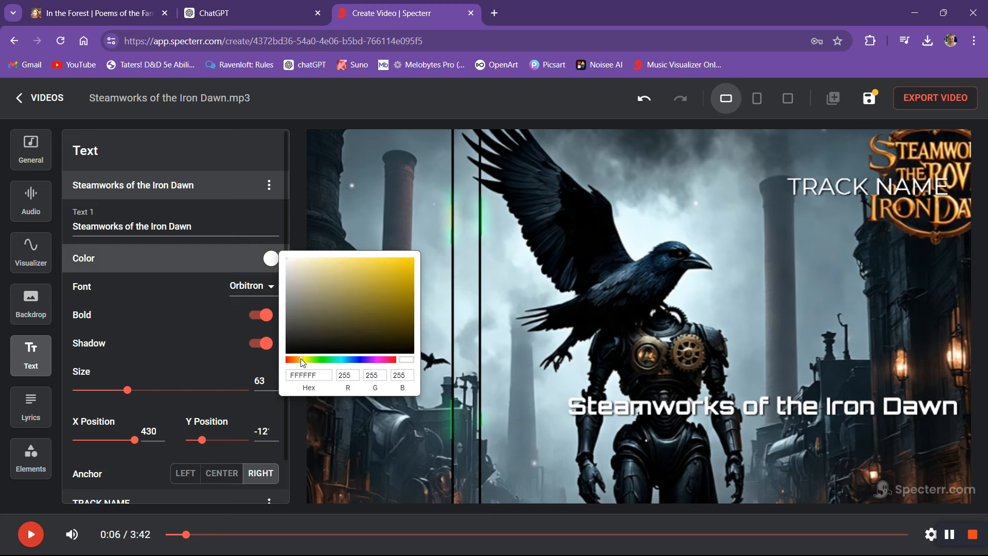
pyautogui.click(365, 283)
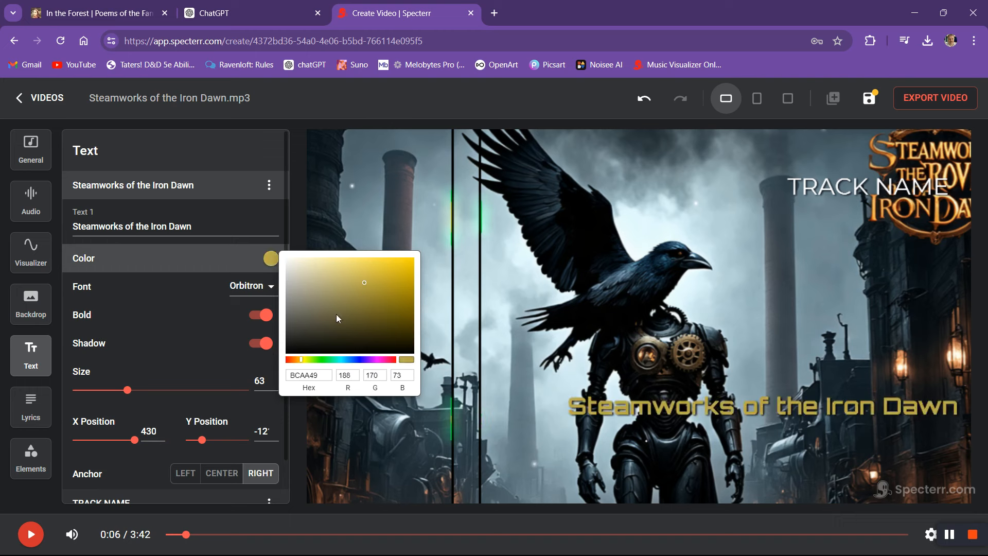
pyautogui.click(202, 338)
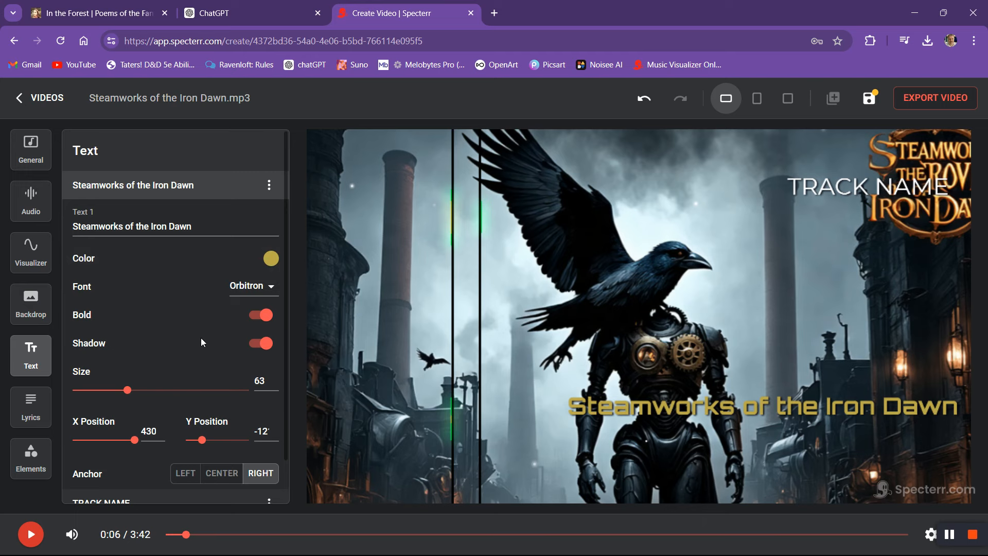
# Open Suno in a new browser tab, check the song's entry in the list, and return to the Specterr editor
pyautogui.click(495, 13)
pyautogui.click(356, 66)
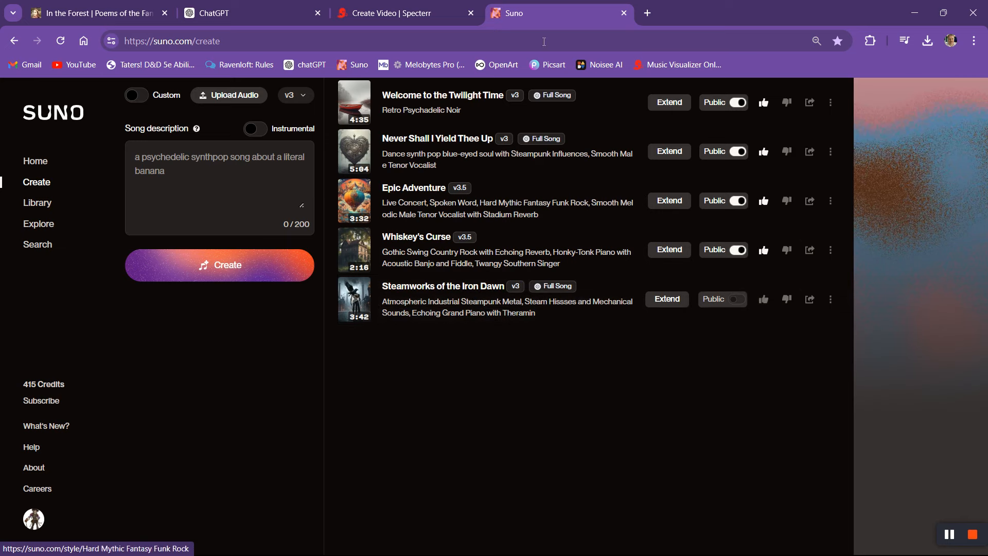
pyautogui.click(403, 11)
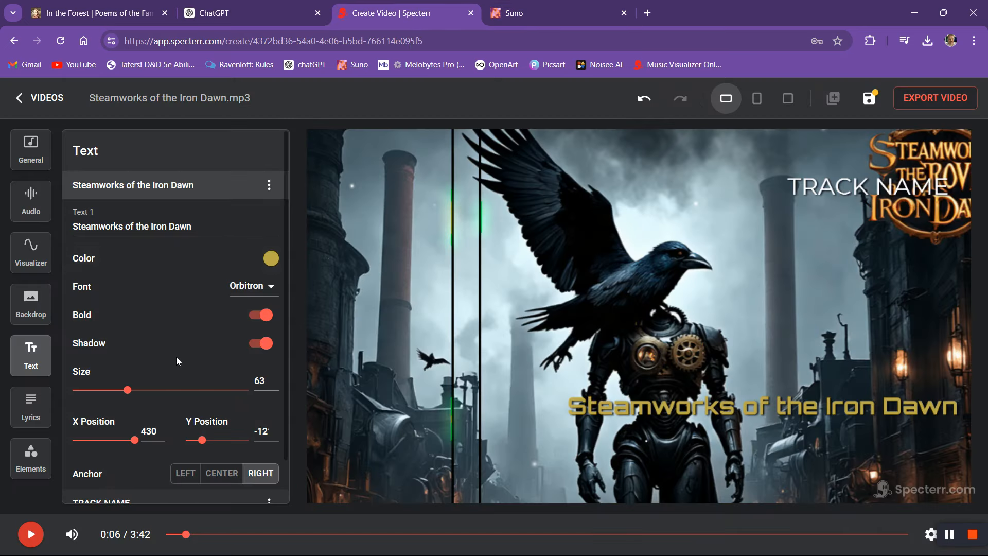
# Expand the TRACK NAME text's settings and set the Steamworks of the Iron Dawn text's size to 65
pyautogui.scroll(-2, 176, 358)
pyautogui.click(135, 464)
pyautogui.scroll(-5, 168, 422)
pyautogui.click(154, 238)
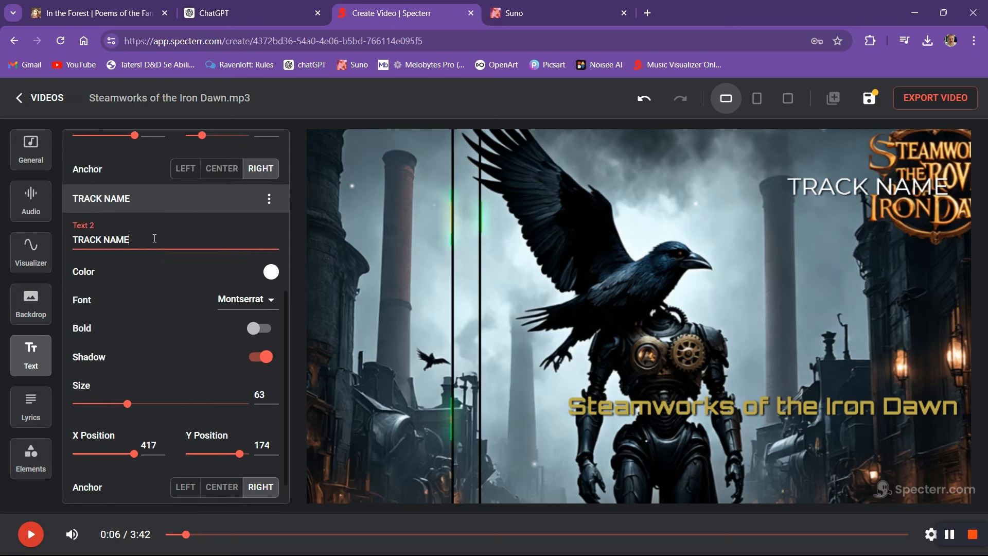
pyautogui.scroll(4, 163, 249)
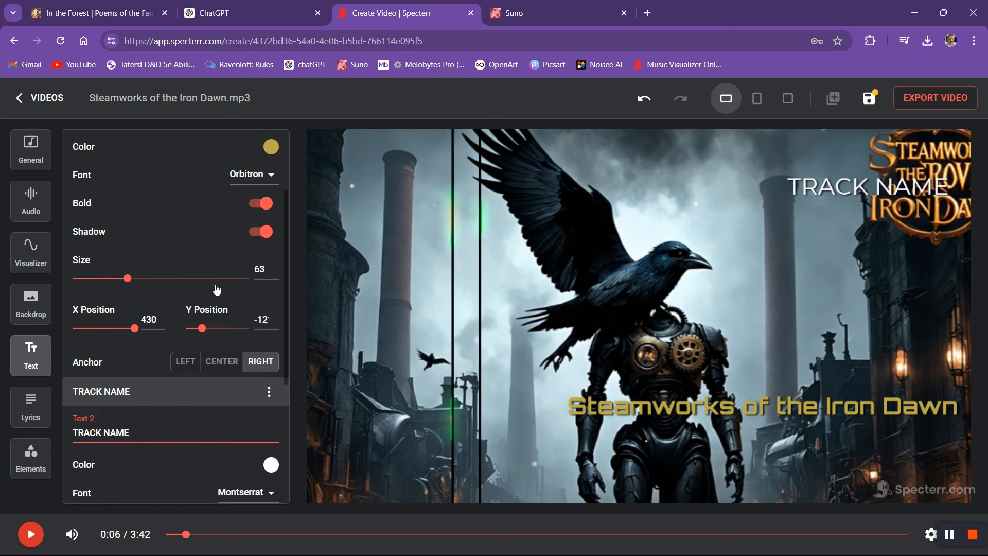
pyautogui.click(275, 266)
pyautogui.click(275, 267)
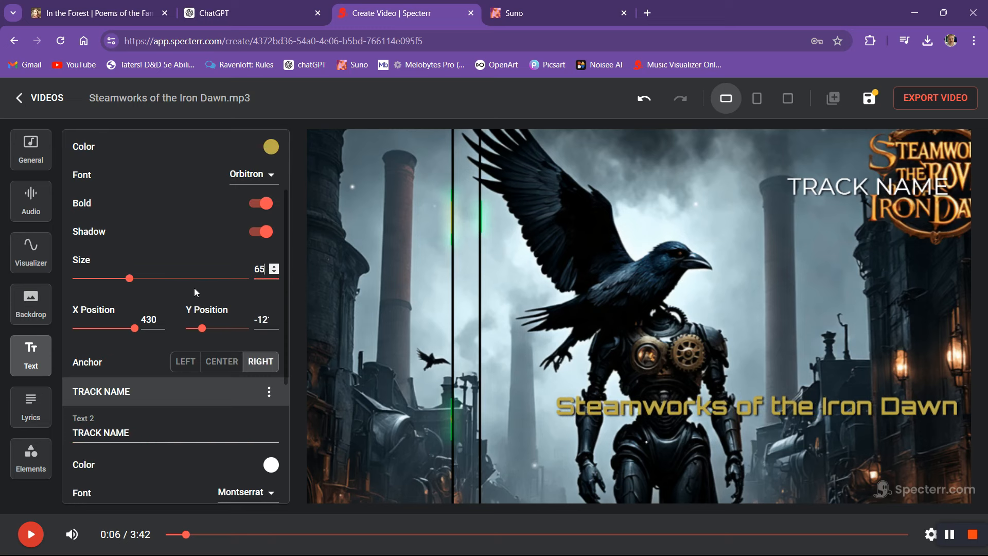
# Replace the TRACK NAME placeholder text with "Industrial Steampunk Metal"
pyautogui.scroll(-4, 194, 288)
pyautogui.click(160, 239)
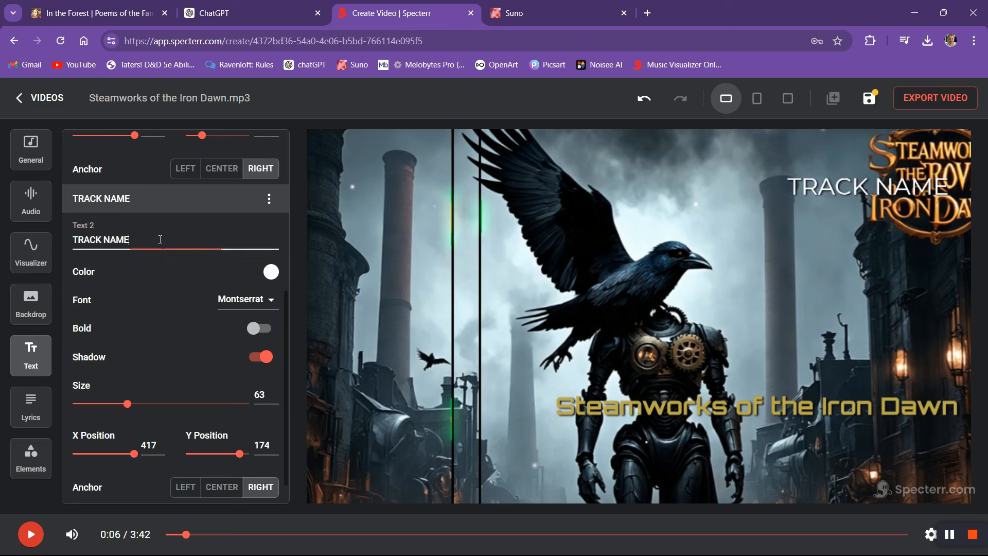
pyautogui.moveTo(160, 239); pyautogui.dragTo(67, 240)
pyautogui.write('I')
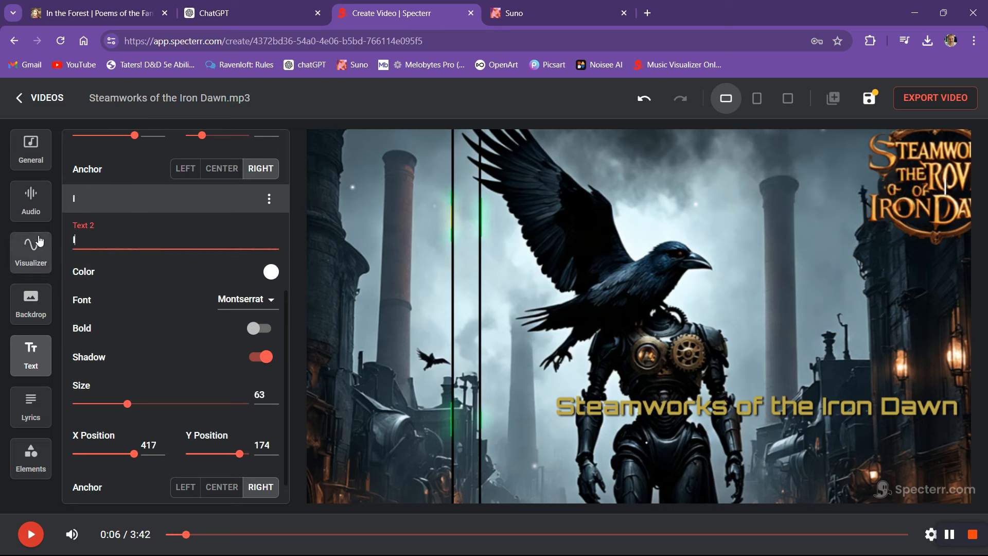
pyautogui.write('ndustrial')
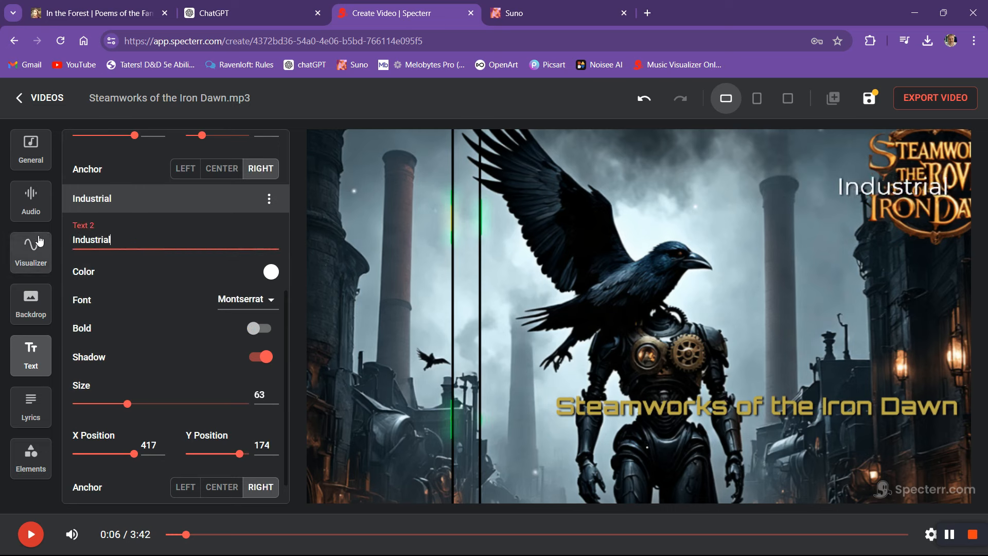
pyautogui.write(' Steampunk P')
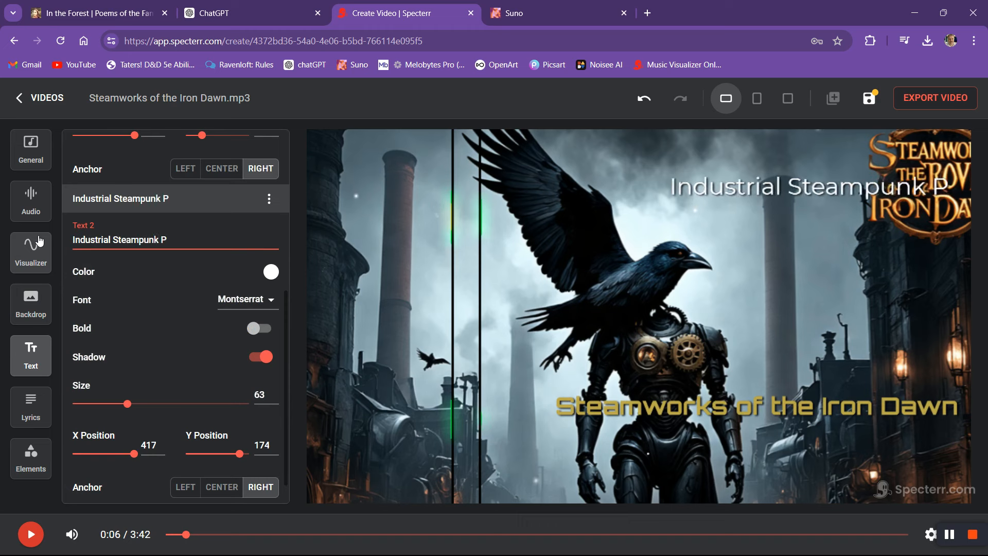
pyautogui.press('BackSpace')
pyautogui.write('Metal')
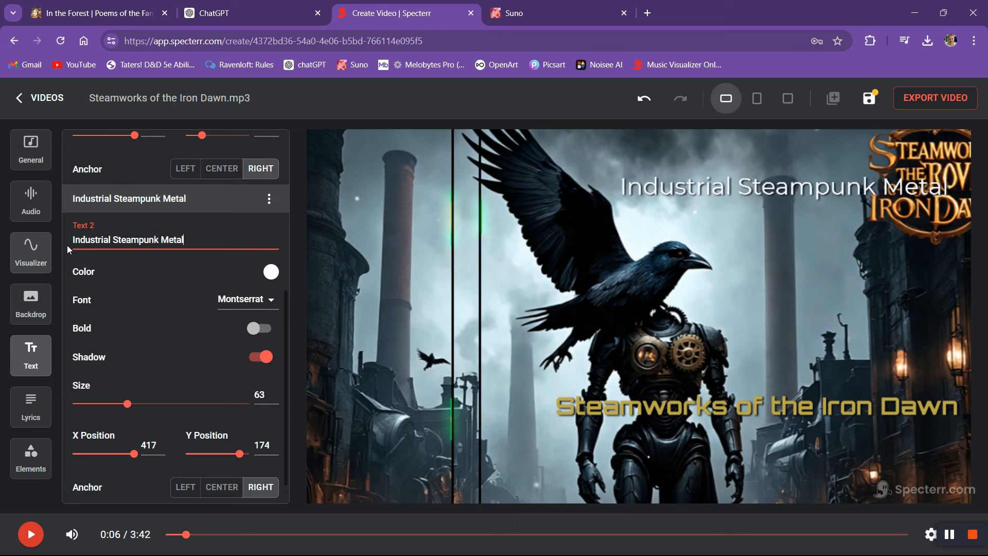
# Set the Industrial Steampunk Metal text's font to Fredericka the Great and color it golden yellow, about hex CDC537
pyautogui.click(223, 305)
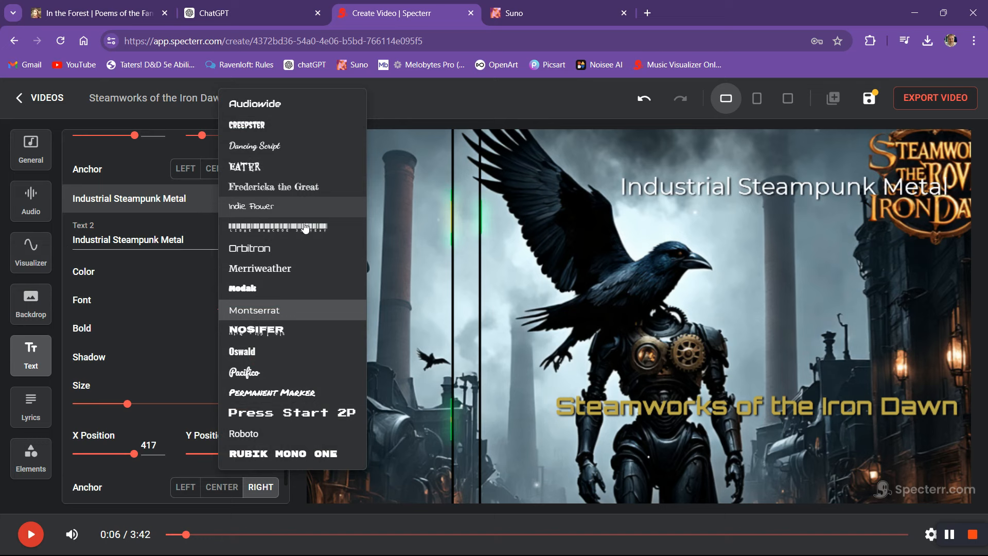
pyautogui.click(290, 189)
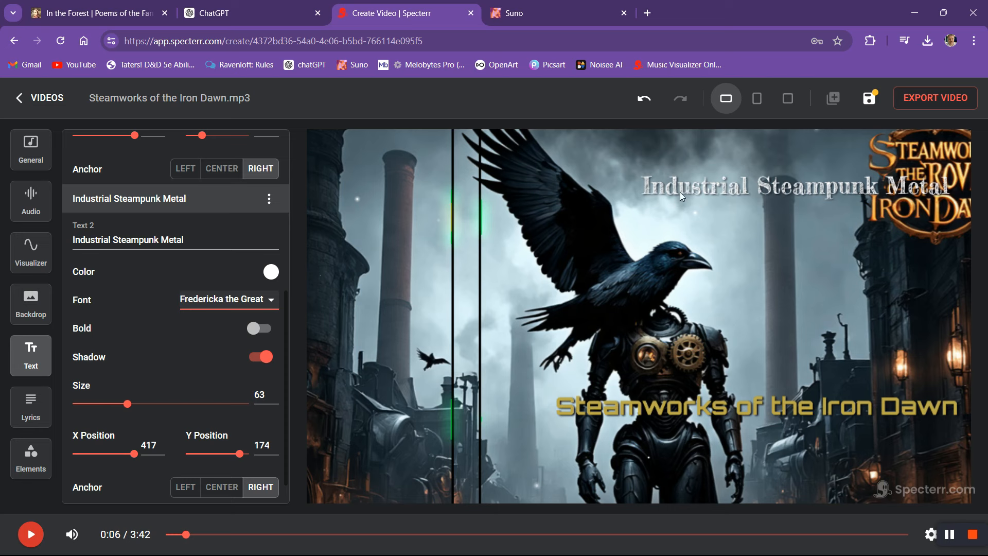
pyautogui.click(269, 276)
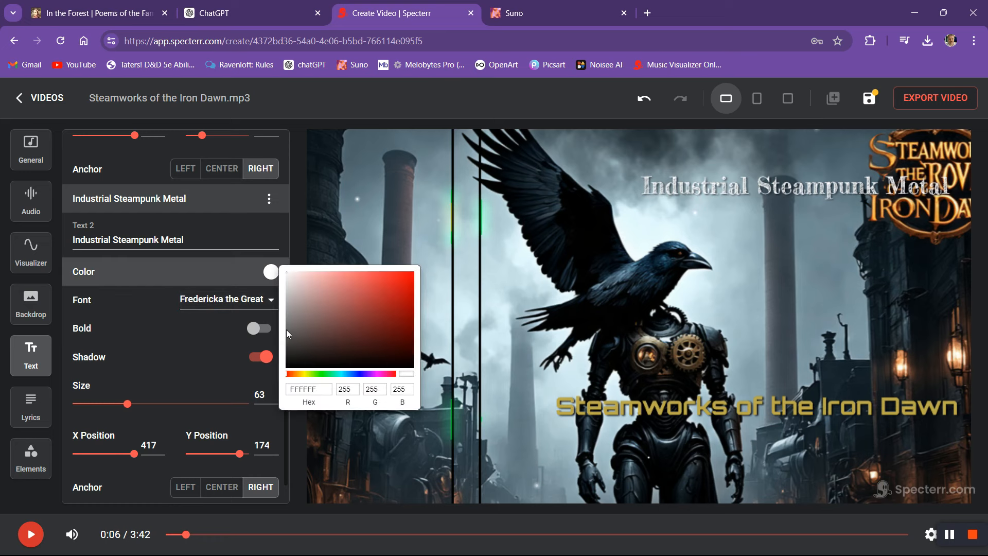
pyautogui.click(303, 375)
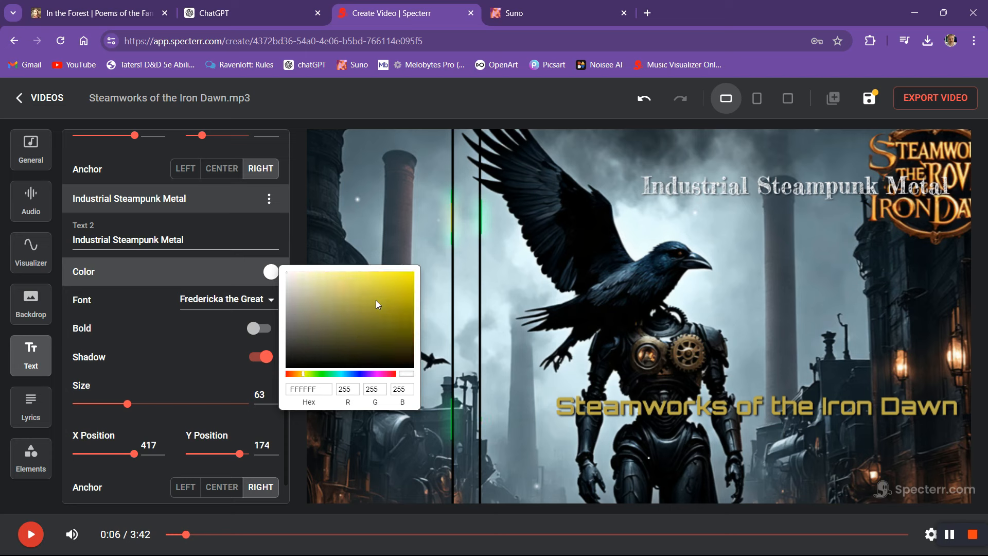
pyautogui.click(360, 298)
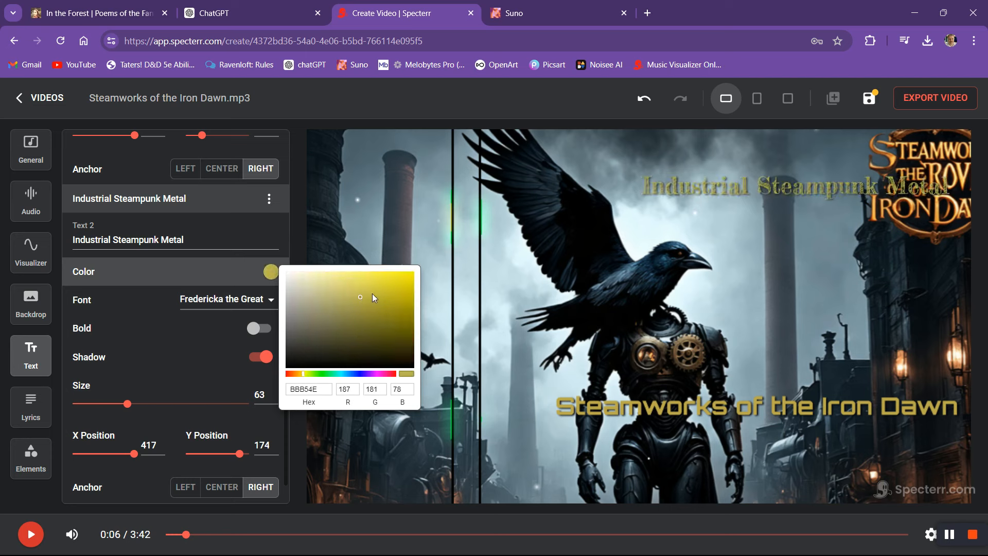
pyautogui.click(380, 292)
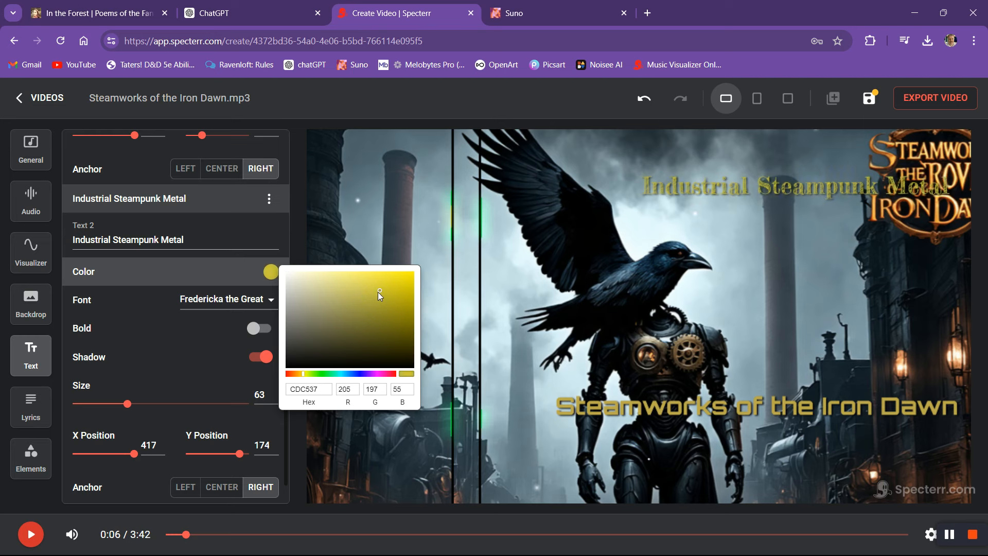
pyautogui.click(378, 293)
pyautogui.click(378, 292)
pyautogui.click(378, 291)
pyautogui.click(210, 349)
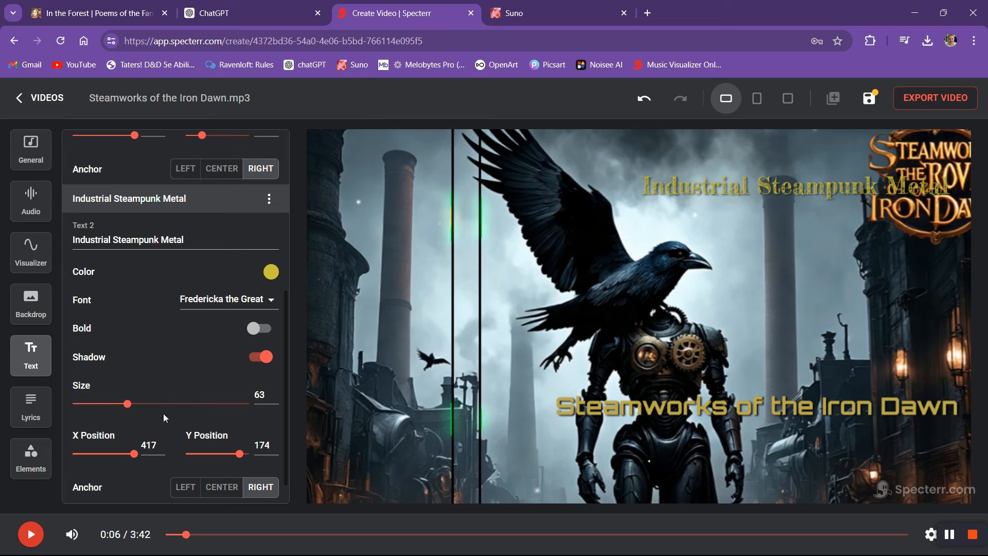
# Set the Industrial Steampunk Metal text's size to 50 and place it just below the song title, at a Y position of -155
pyautogui.moveTo(129, 409)
pyautogui.moveTo(128, 412); pyautogui.dragTo(118, 414)
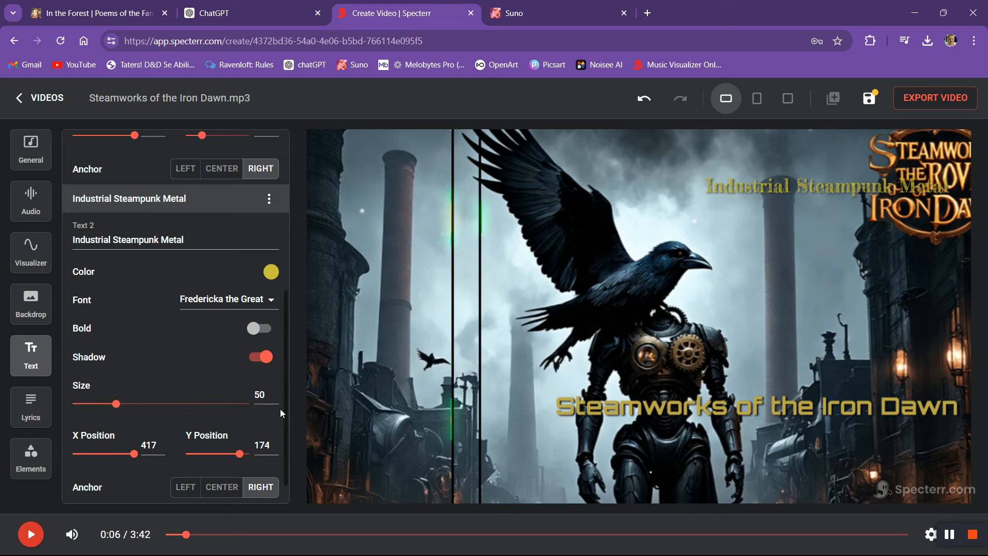
pyautogui.scroll(-1, 241, 421)
pyautogui.moveTo(241, 422)
pyautogui.moveTo(241, 423); pyautogui.dragTo(201, 436)
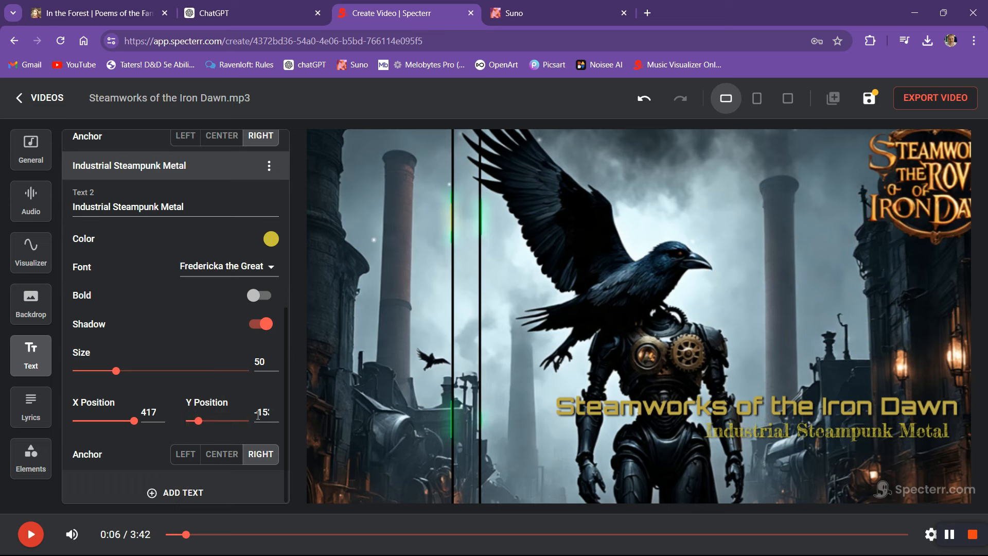
pyautogui.click(273, 415)
pyautogui.click(273, 415)
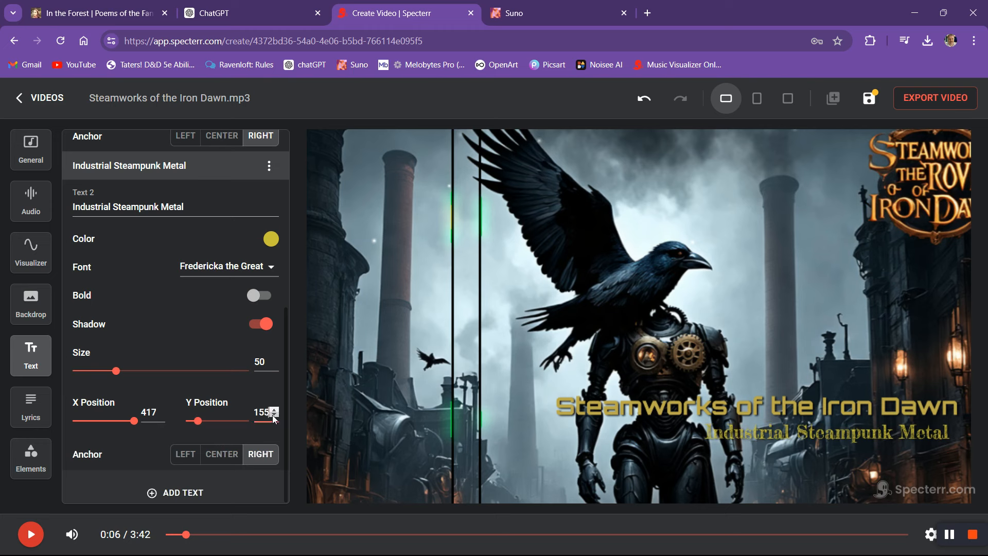
pyautogui.moveTo(189, 421)
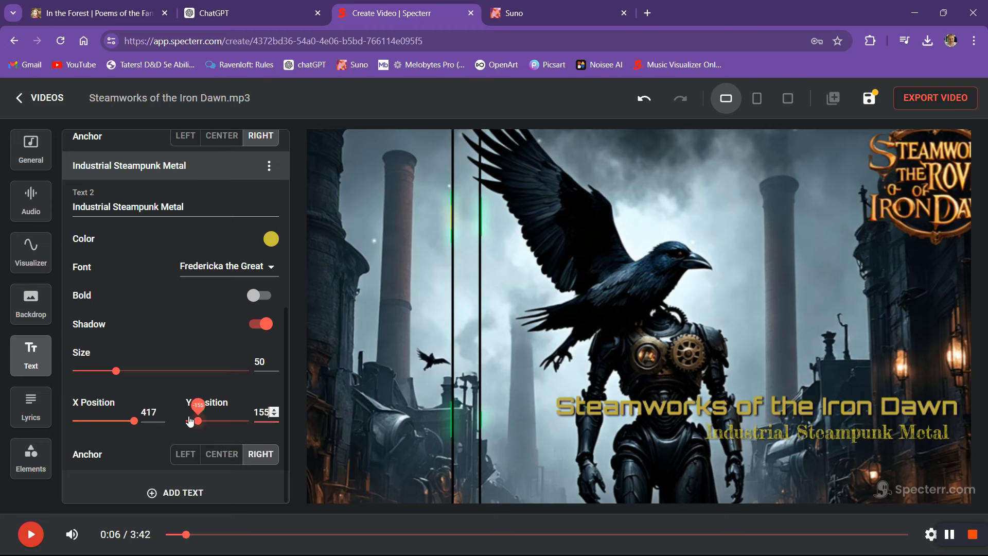
# Align the Industrial Steampunk Metal text horizontally with the song title by setting its X position to 430
pyautogui.click(161, 409)
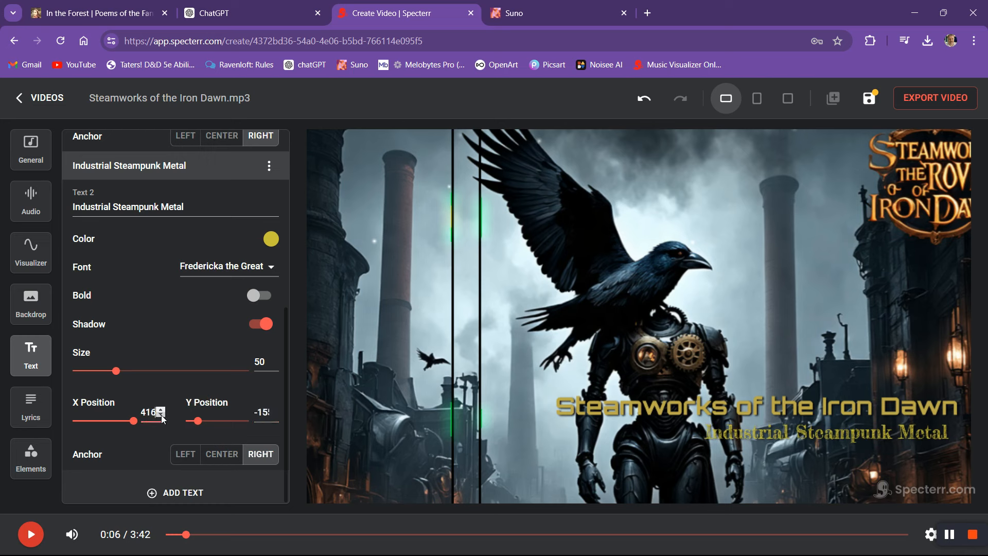
pyautogui.click(161, 410)
pyautogui.click(161, 410)
pyautogui.click(161, 409)
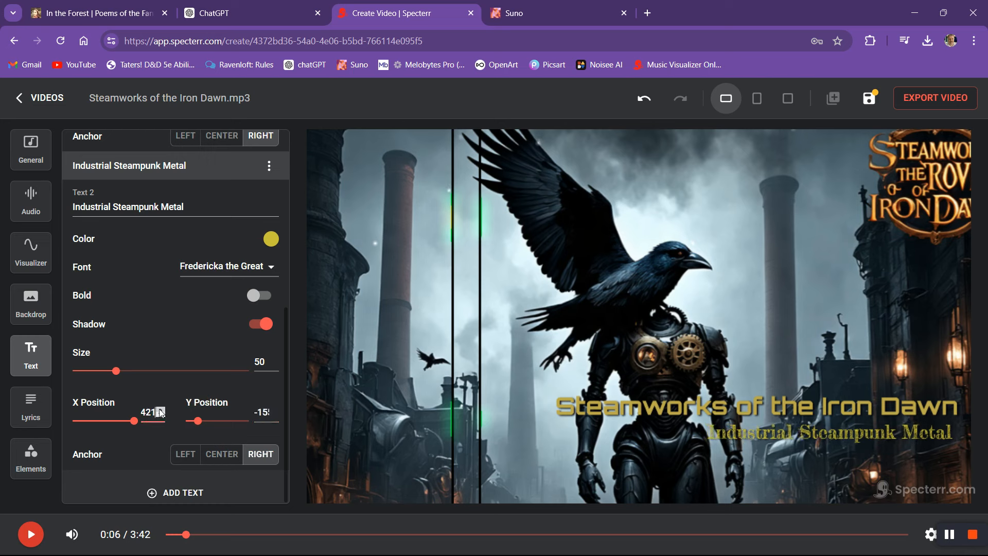
pyautogui.click(161, 410)
pyautogui.click(161, 410)
pyautogui.click(161, 410)
pyautogui.click(161, 410)
pyautogui.click(161, 410)
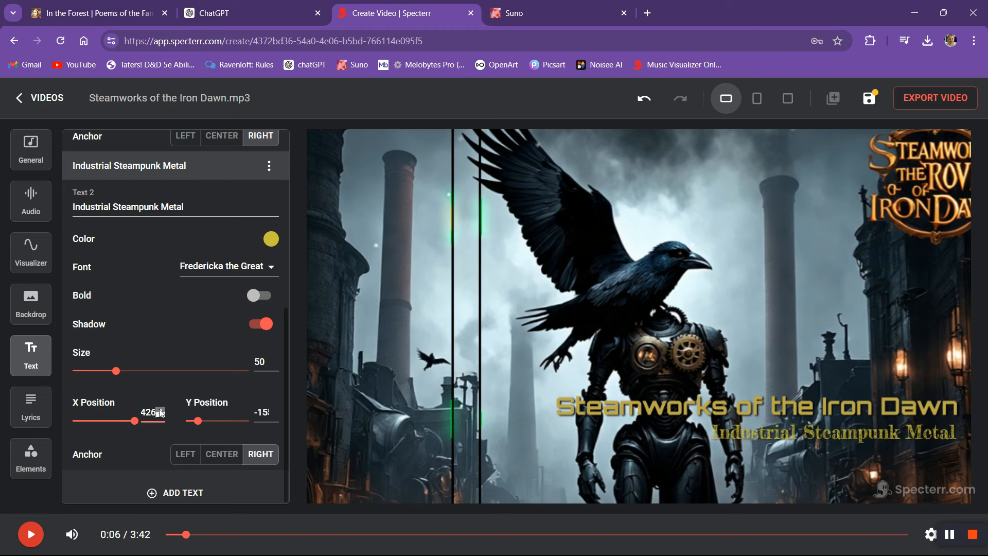
pyautogui.click(161, 410)
pyautogui.click(161, 410)
pyautogui.click(161, 410)
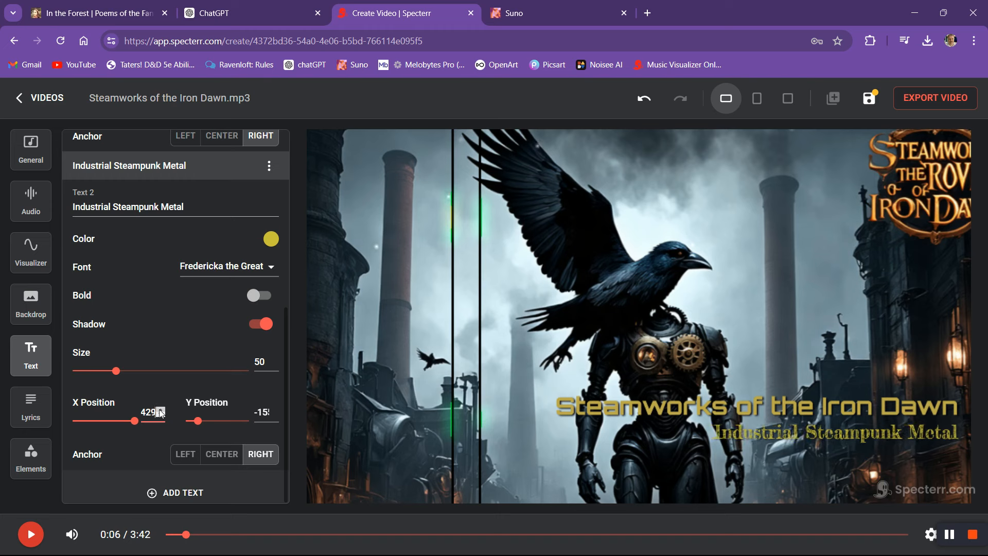
pyautogui.click(161, 414)
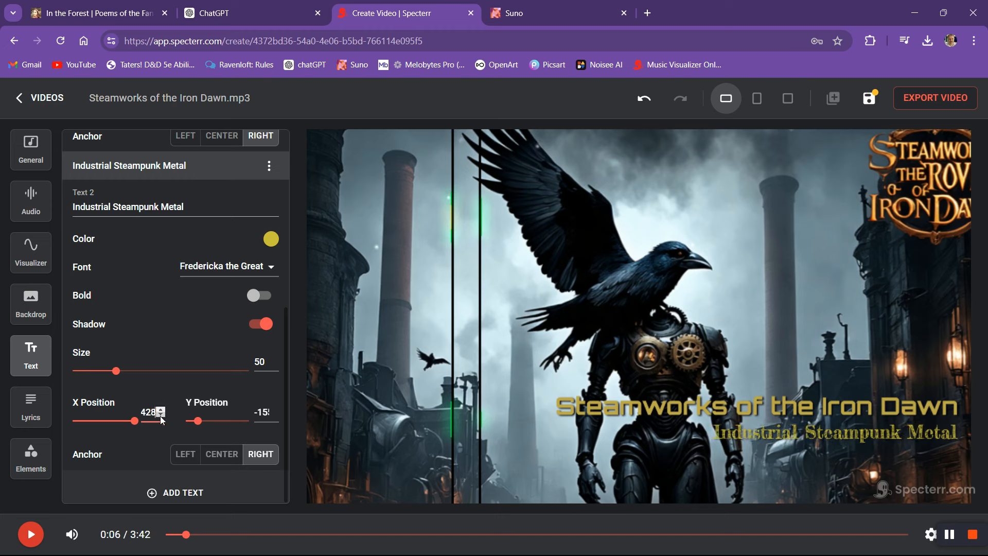
pyautogui.click(161, 410)
pyautogui.click(161, 410)
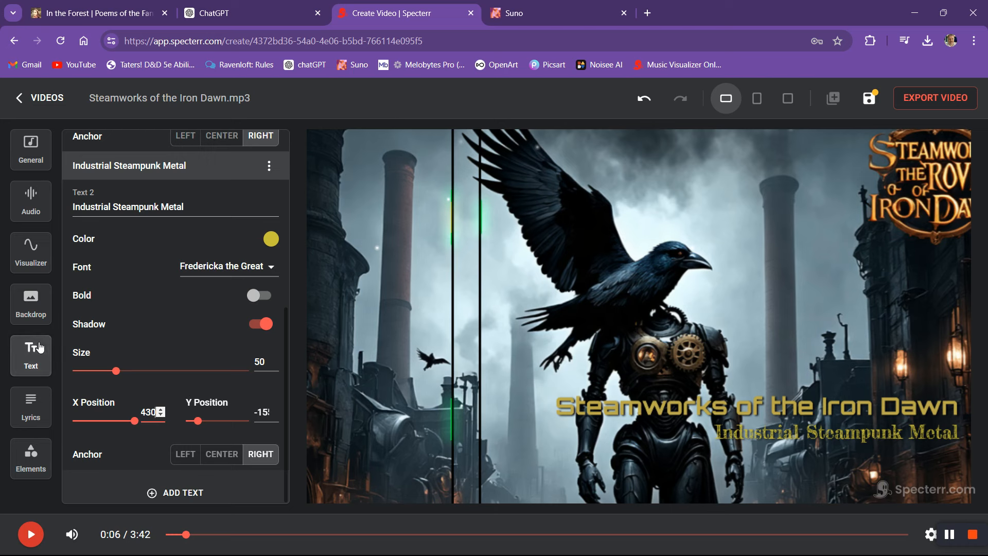
# Turn on the Like & Subscribe animation and the backdrop's filter
pyautogui.click(23, 455)
pyautogui.click(259, 452)
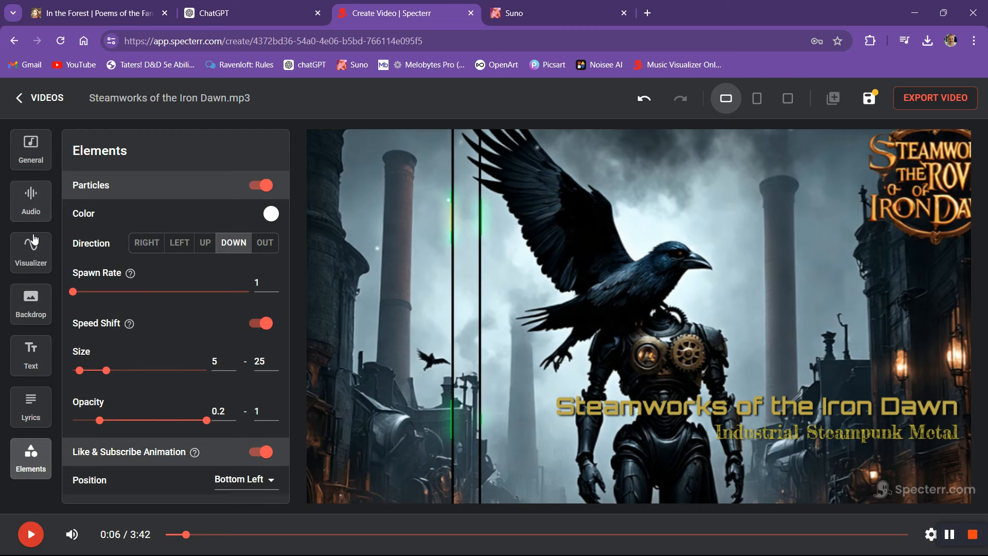
pyautogui.click(30, 301)
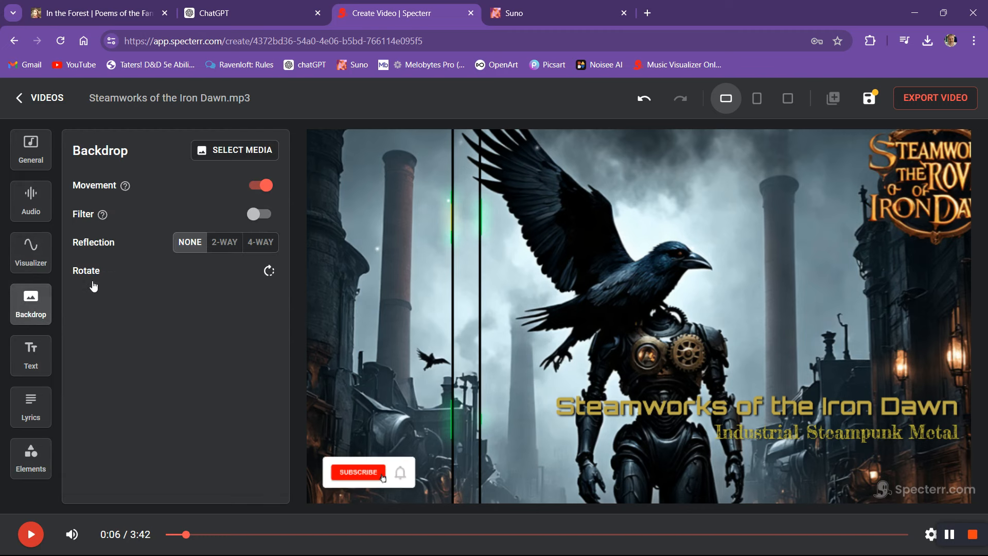
pyautogui.click(255, 217)
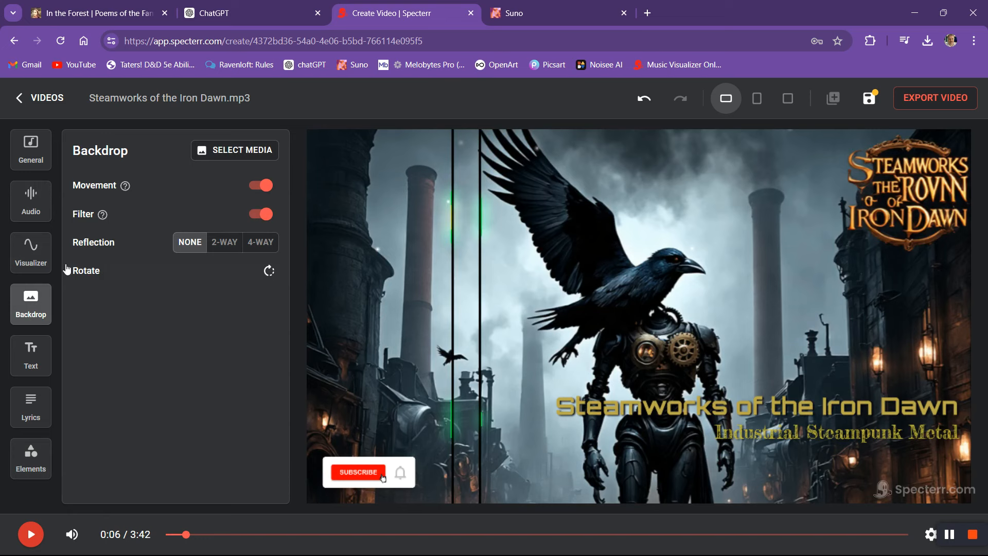
# Show the visualizer's color settings and play a short preview of the waves, pausing after about two seconds
pyautogui.click(30, 250)
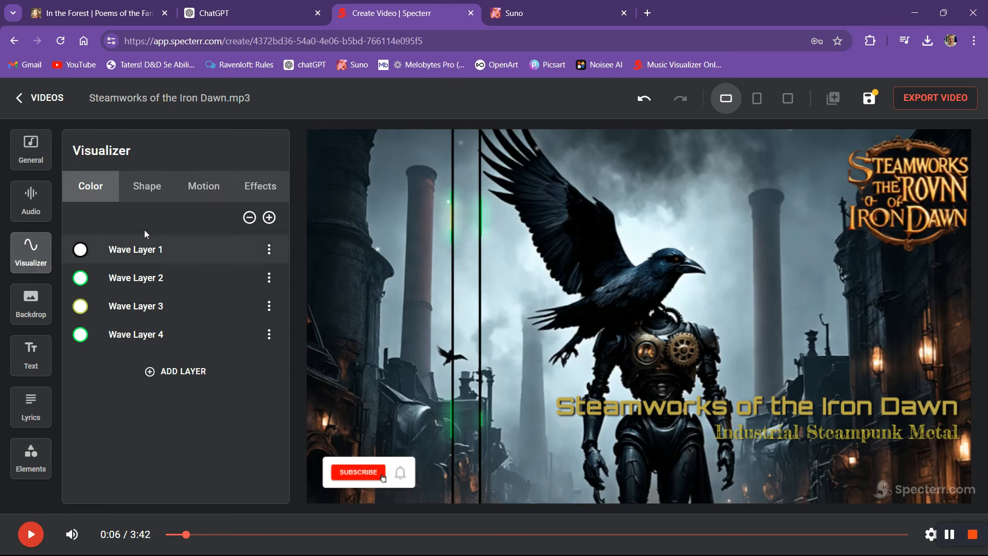
pyautogui.click(27, 543)
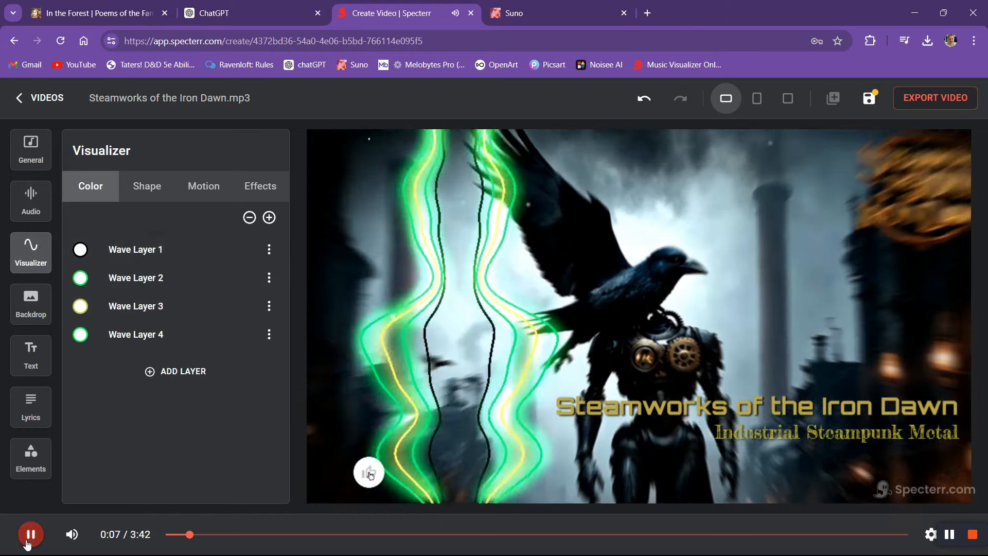
pyautogui.click(27, 544)
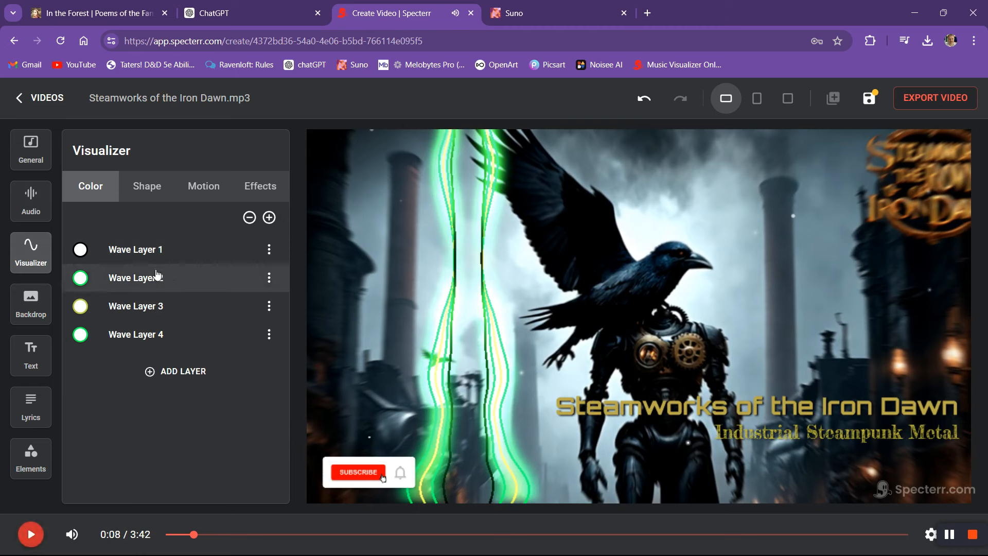
# Give Wave Layer 2's layer color a second color and set it to the yellow C8C524
pyautogui.click(81, 278)
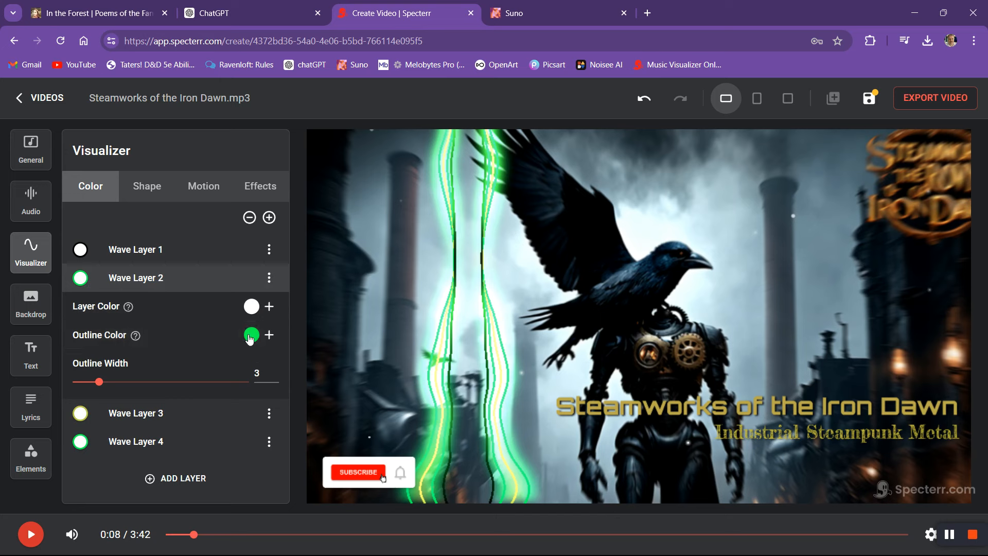
pyautogui.click(253, 308)
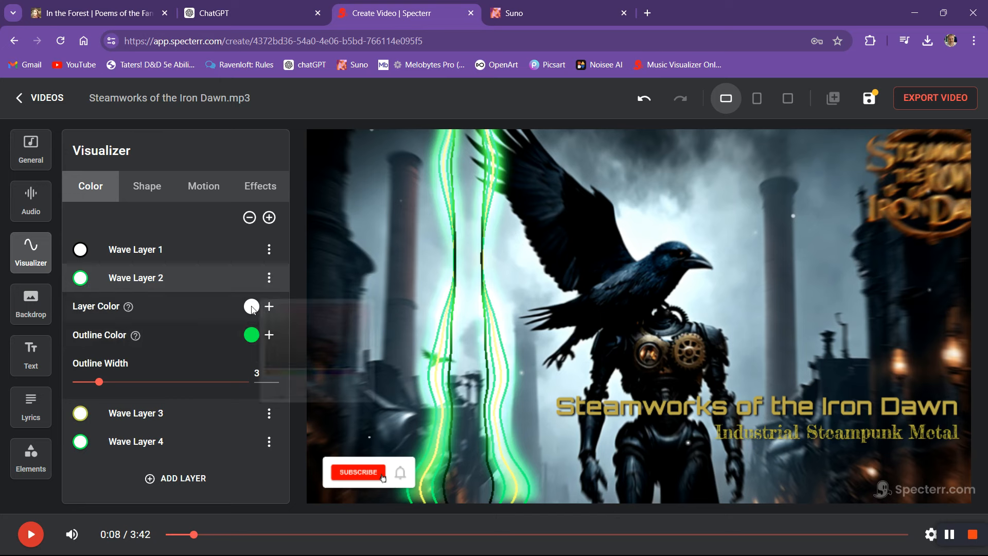
pyautogui.click(171, 317)
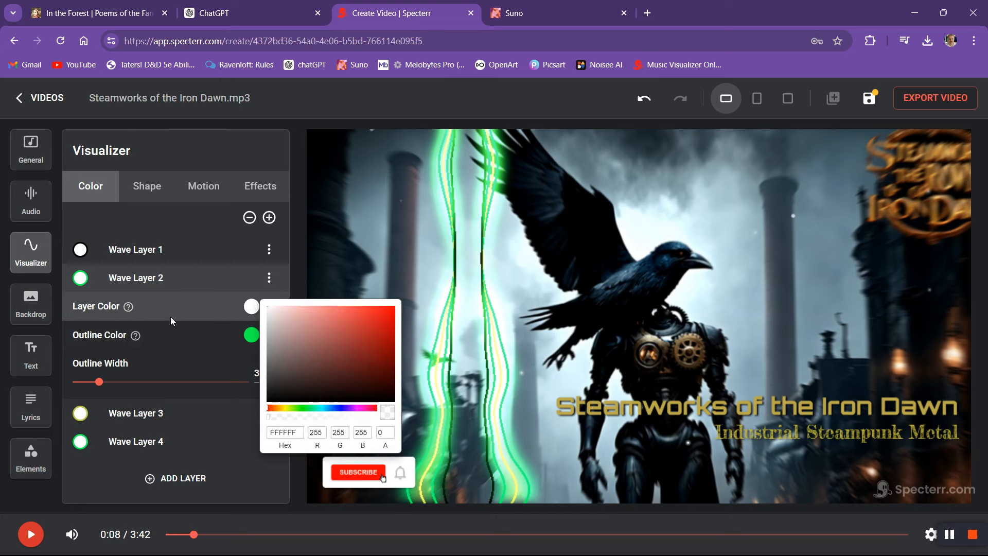
pyautogui.click(269, 309)
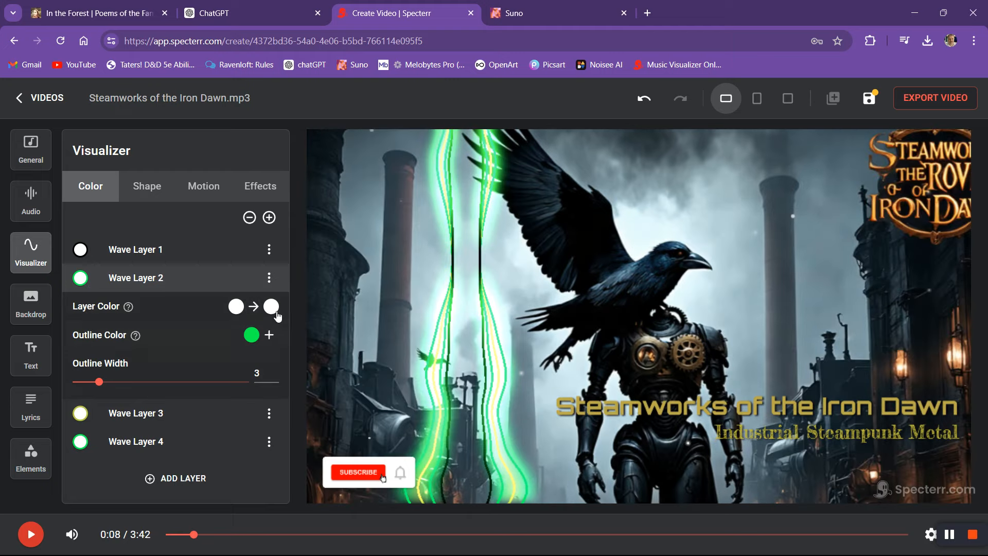
pyautogui.click(275, 313)
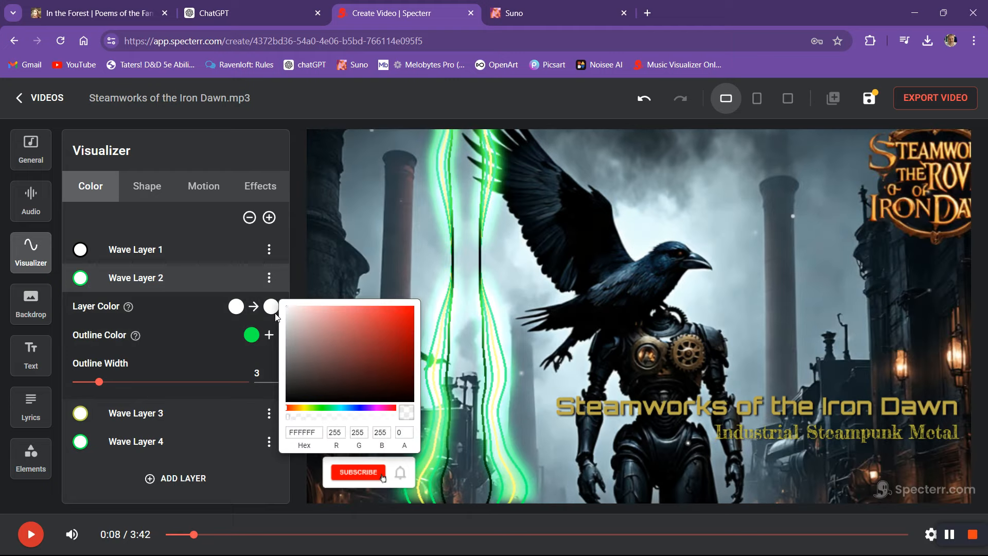
pyautogui.click(305, 408)
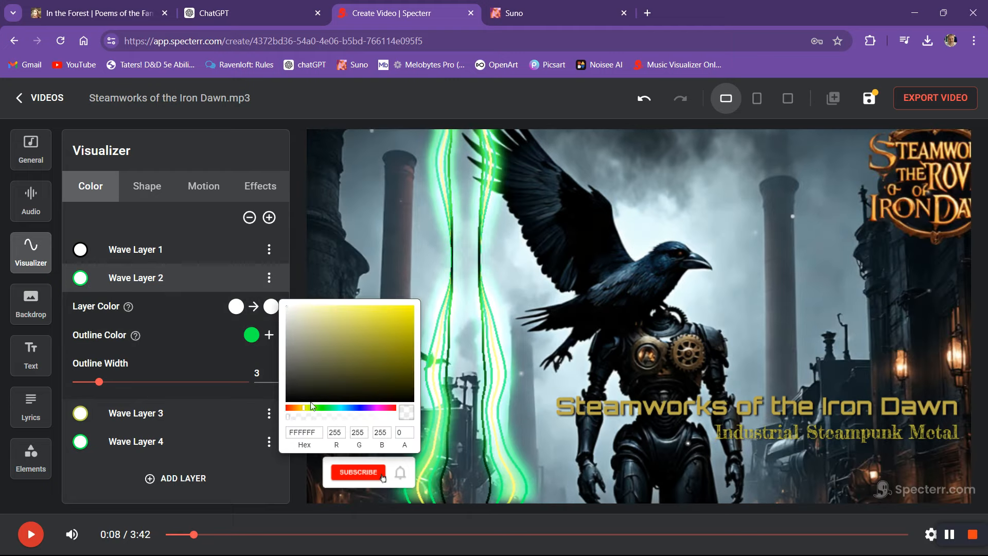
pyautogui.click(350, 334)
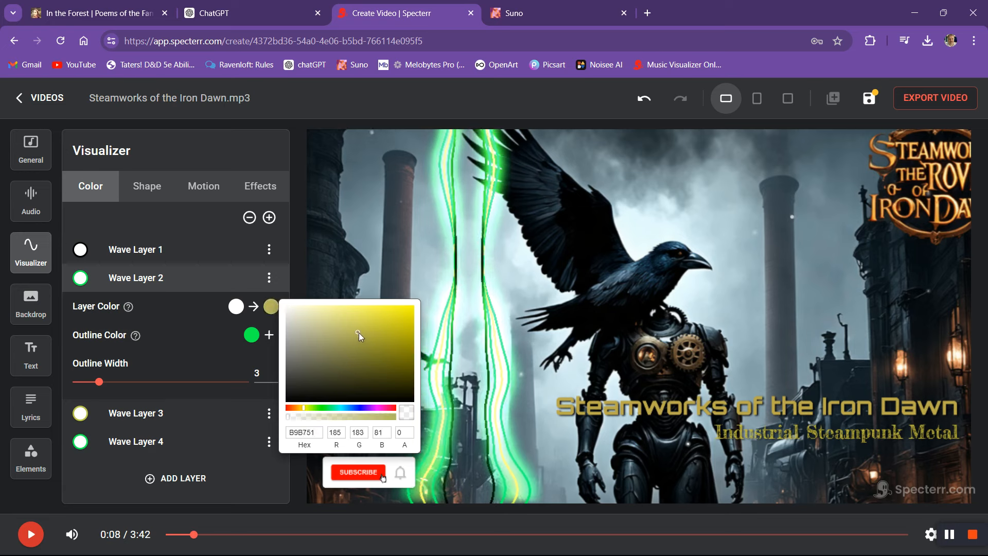
pyautogui.click(360, 332)
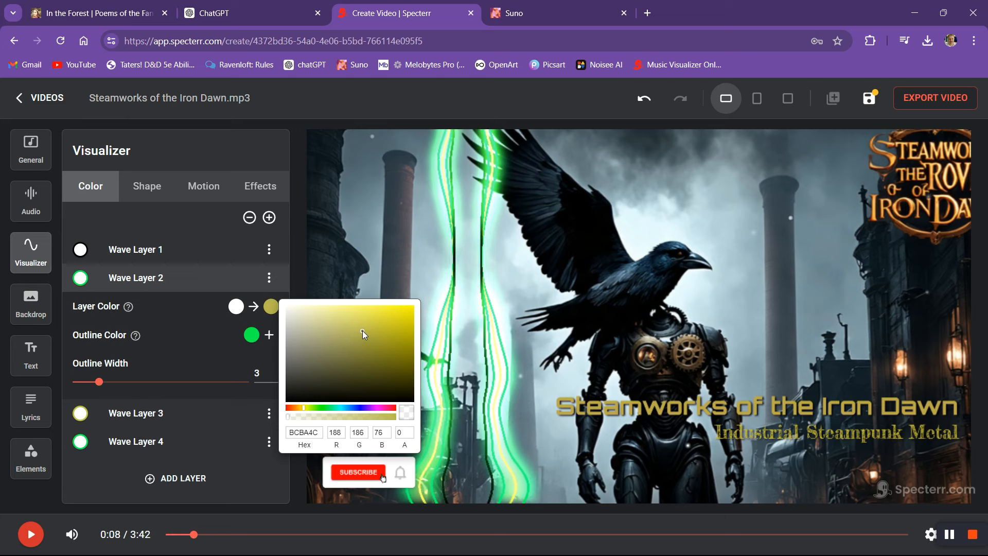
pyautogui.click(362, 330)
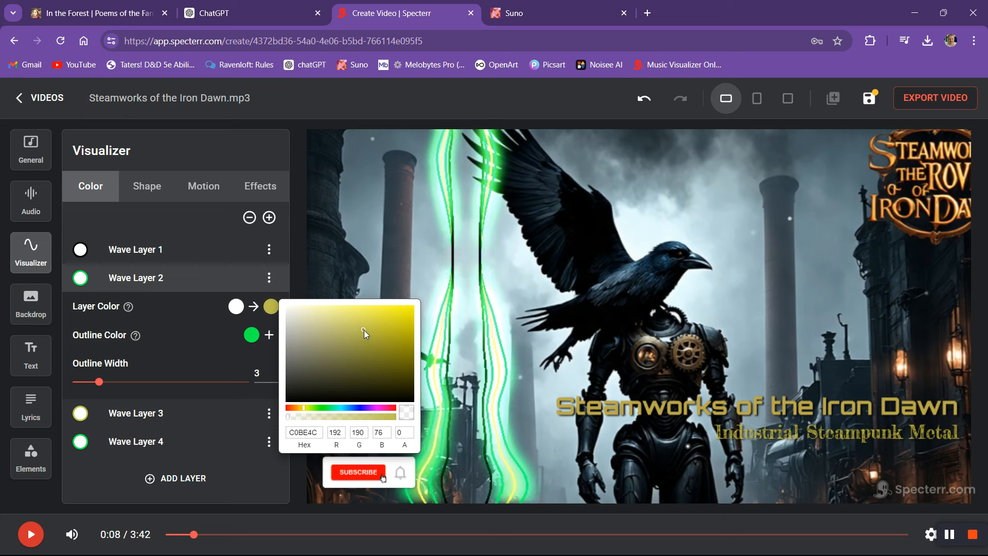
pyautogui.click(367, 328)
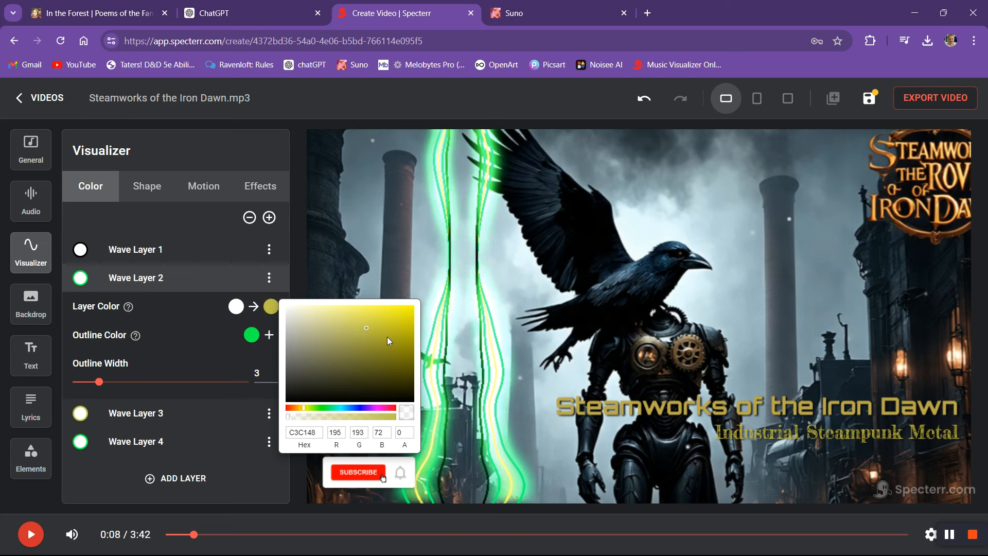
pyautogui.click(391, 327)
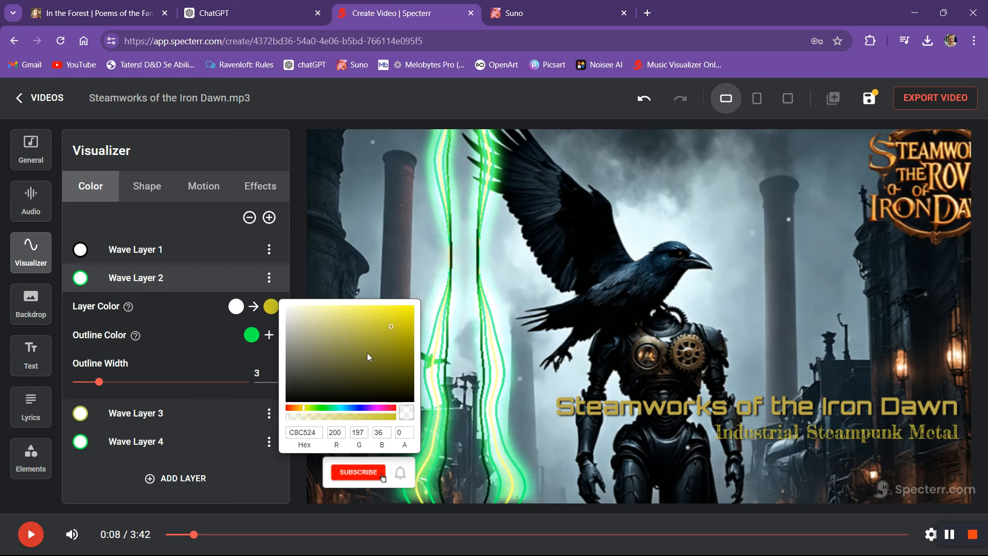
pyautogui.click(199, 425)
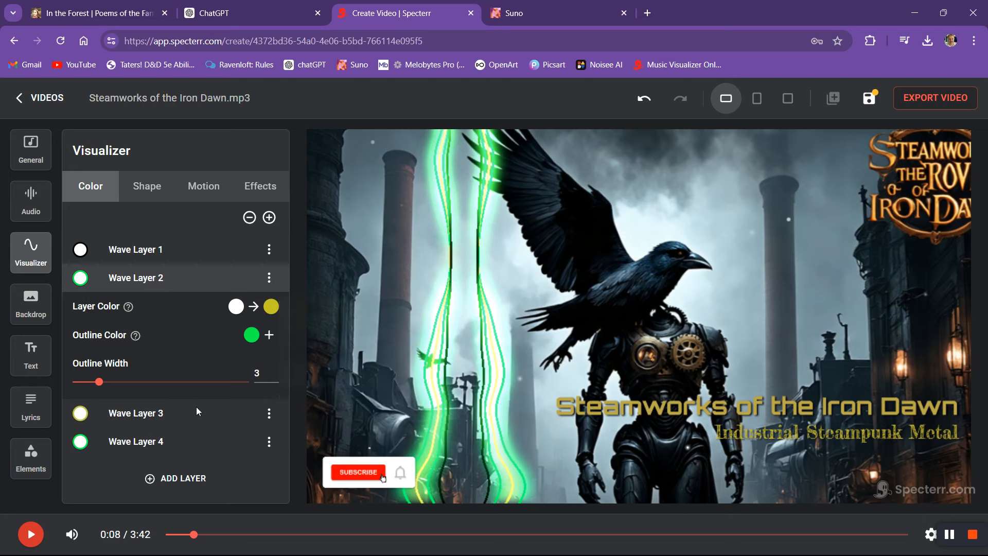
# Change Wave Layer 2's outline color to the light brown A58359
pyautogui.click(252, 336)
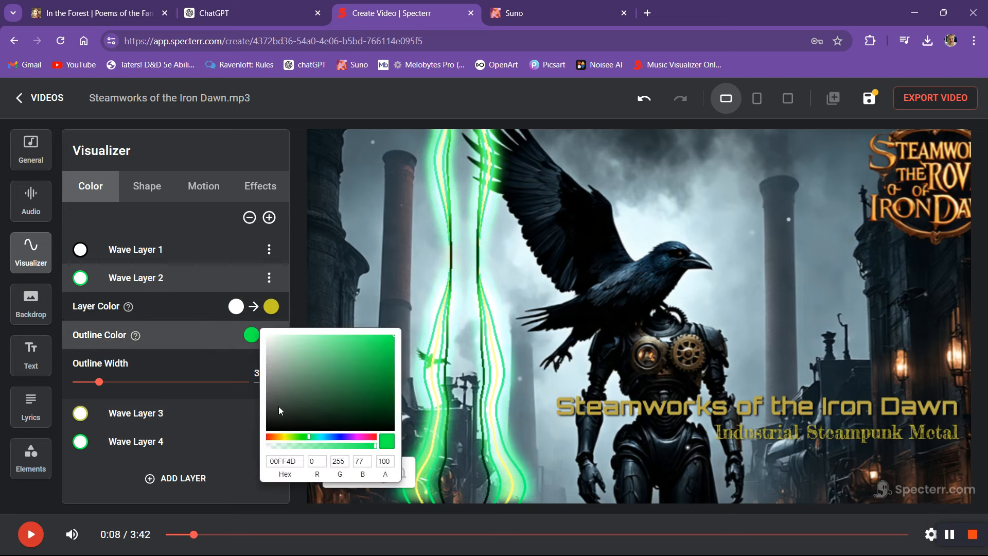
pyautogui.click(277, 437)
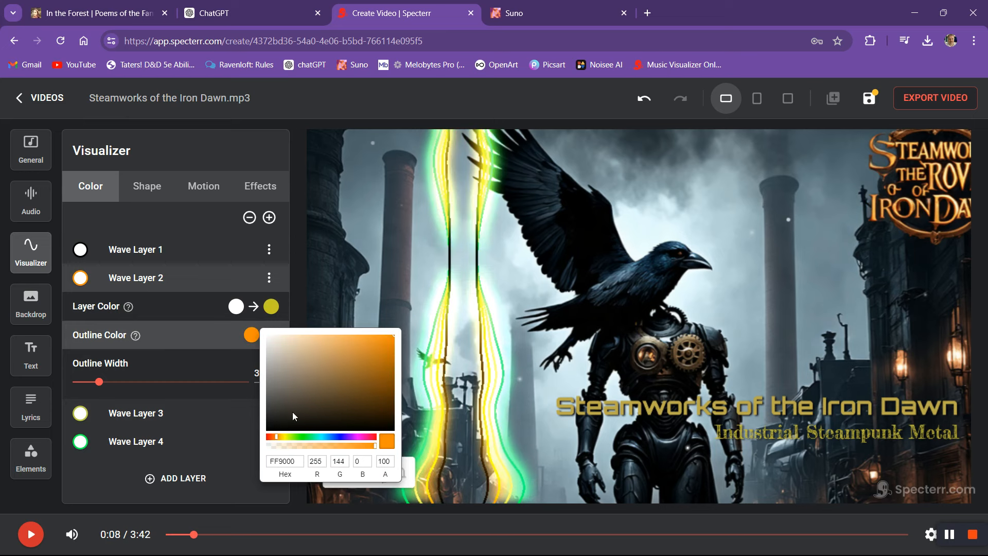
pyautogui.click(317, 391)
pyautogui.moveTo(317, 390); pyautogui.dragTo(326, 369)
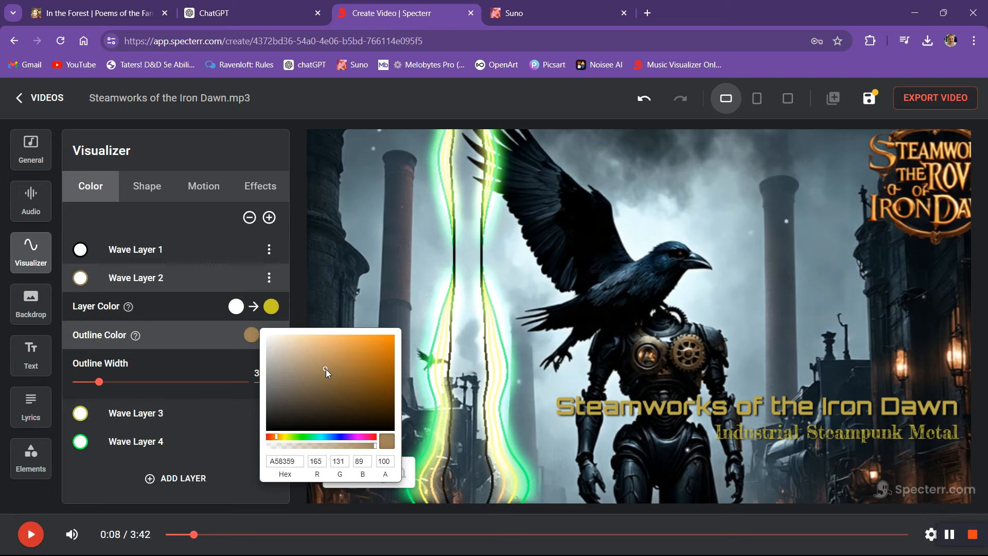
pyautogui.click(217, 438)
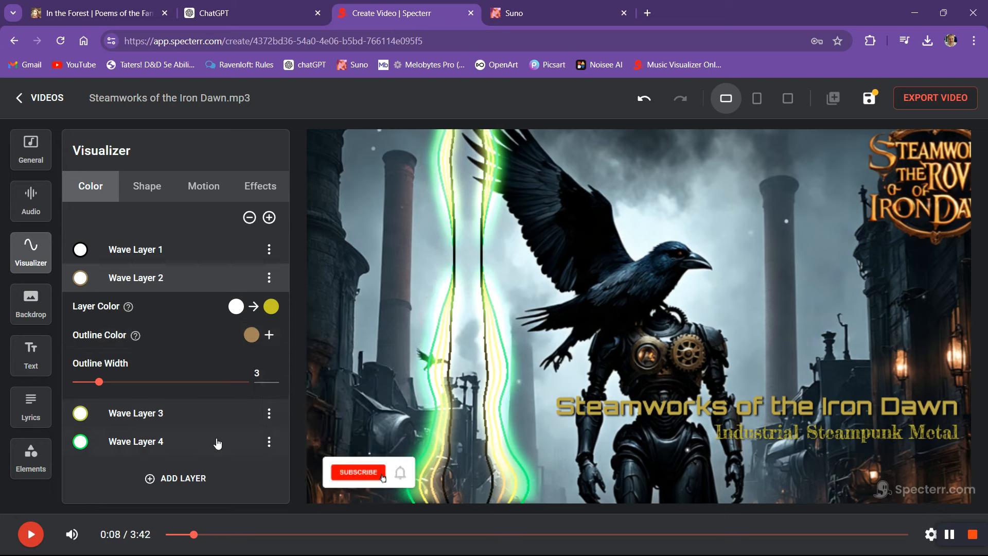
# Add the dark brown 7A4723 as Wave Layer 2's second outline color and play a short preview of the waves
pyautogui.click(270, 337)
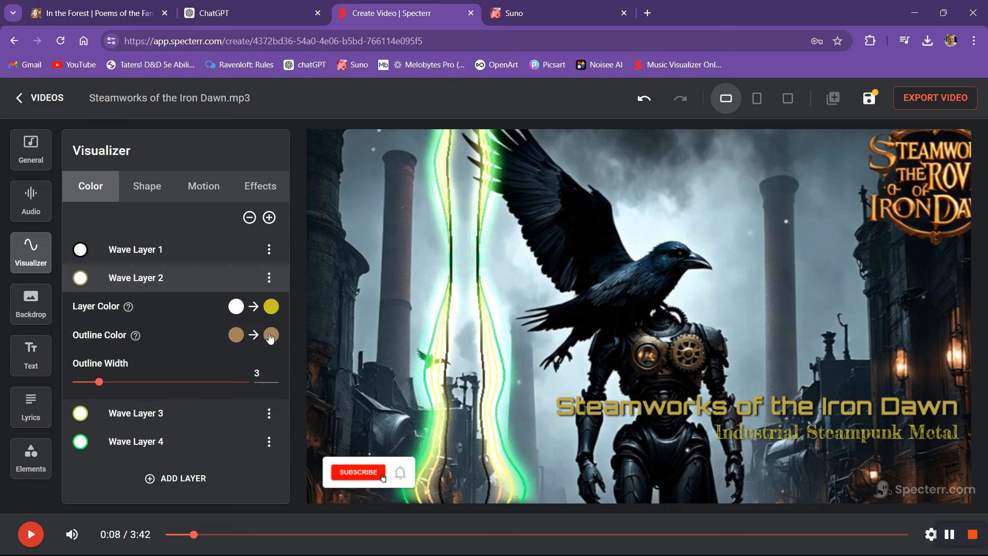
pyautogui.click(271, 335)
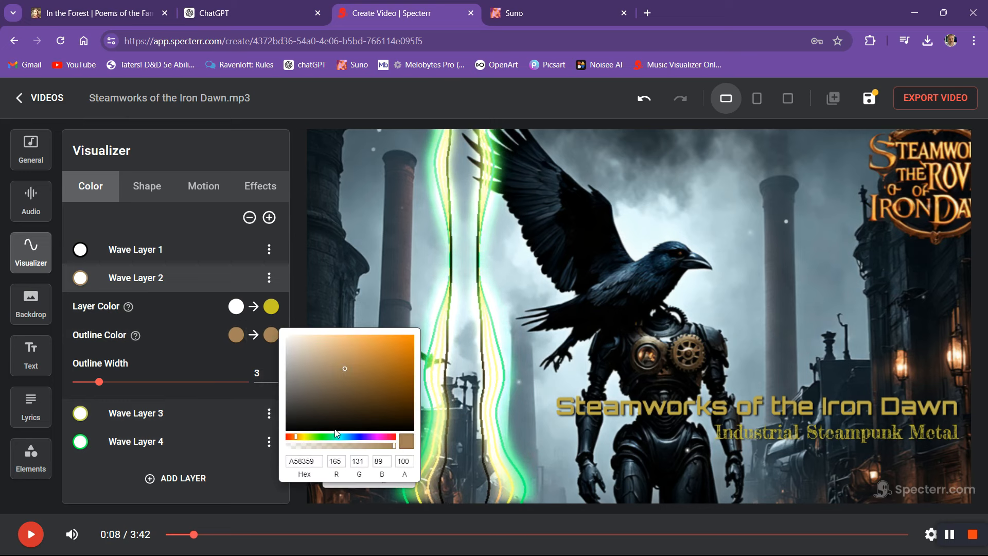
pyautogui.click(294, 437)
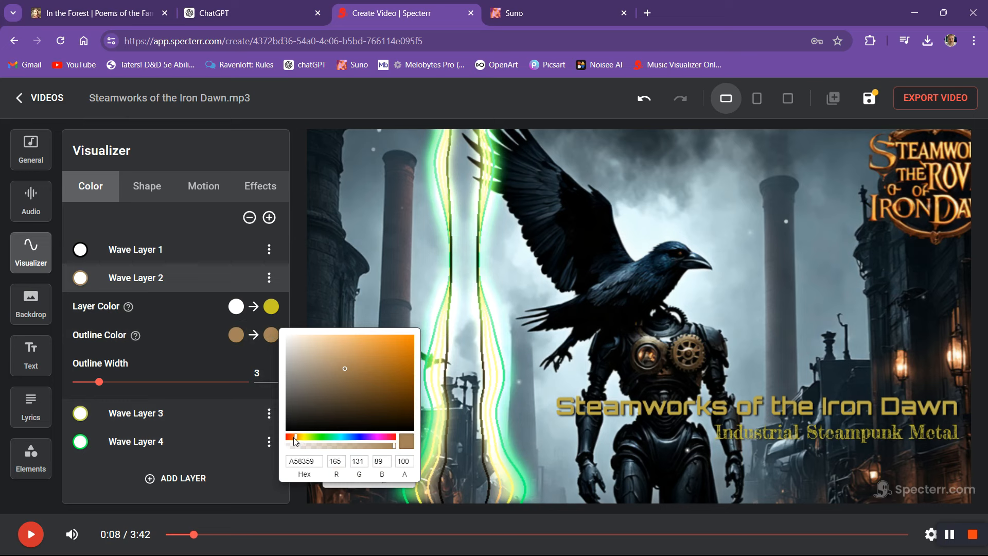
pyautogui.click(377, 385)
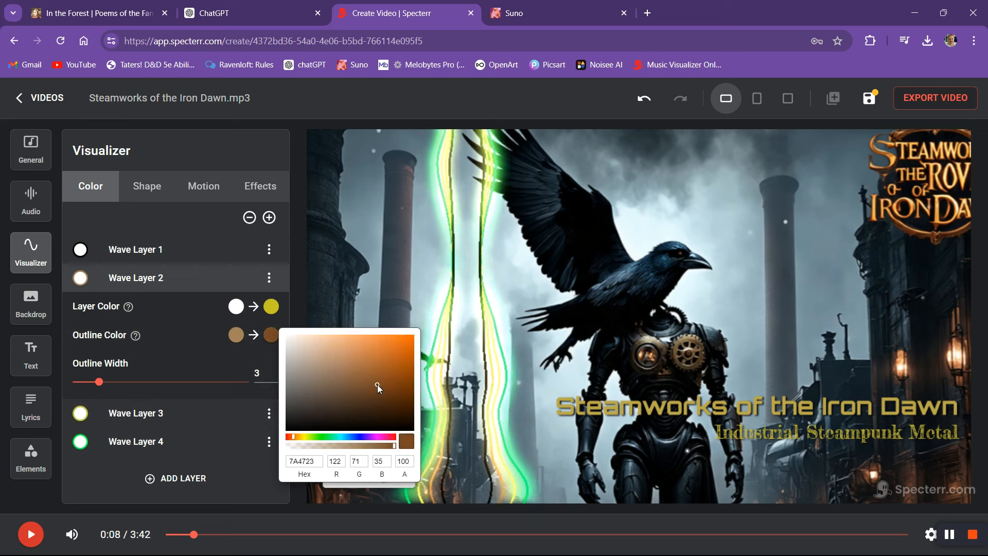
pyautogui.click(206, 424)
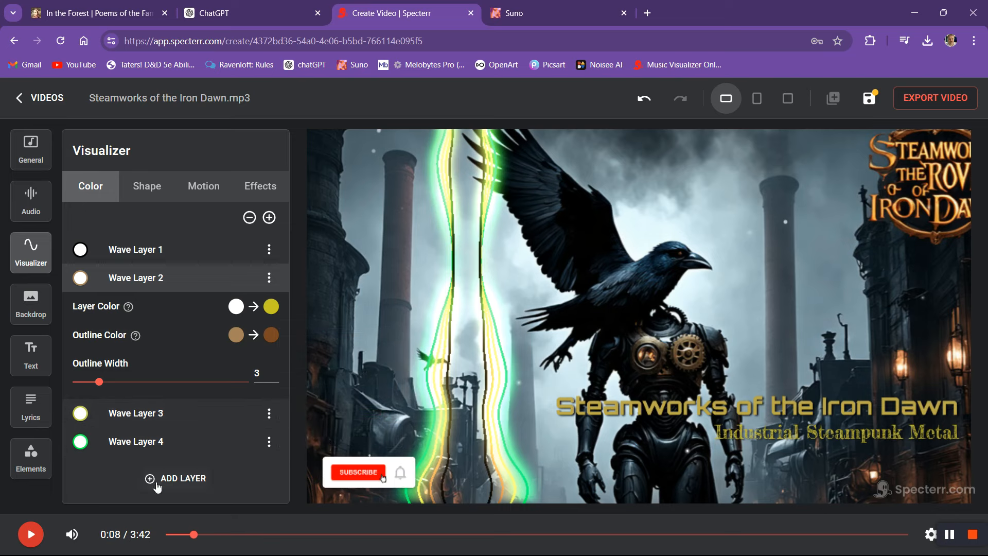
pyautogui.click(33, 534)
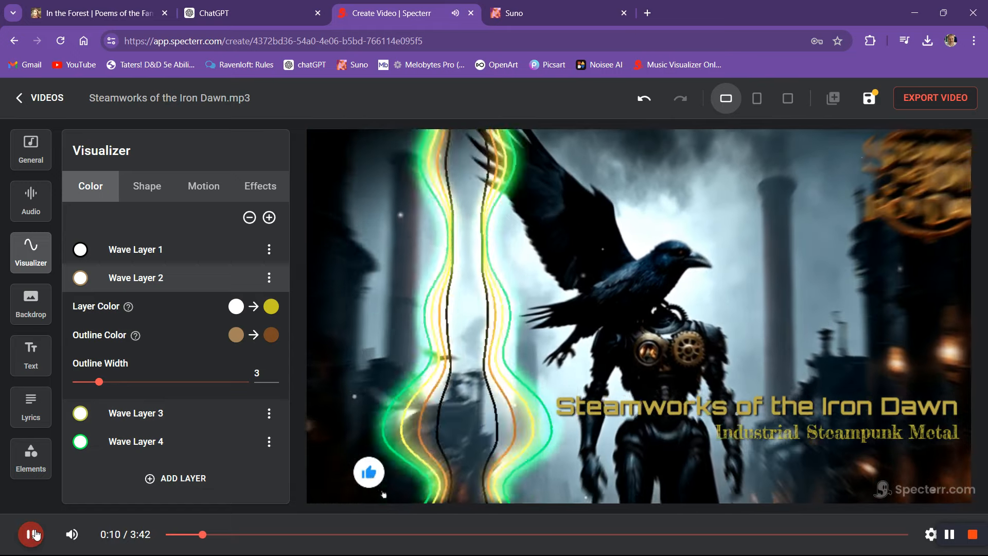
pyautogui.click(32, 534)
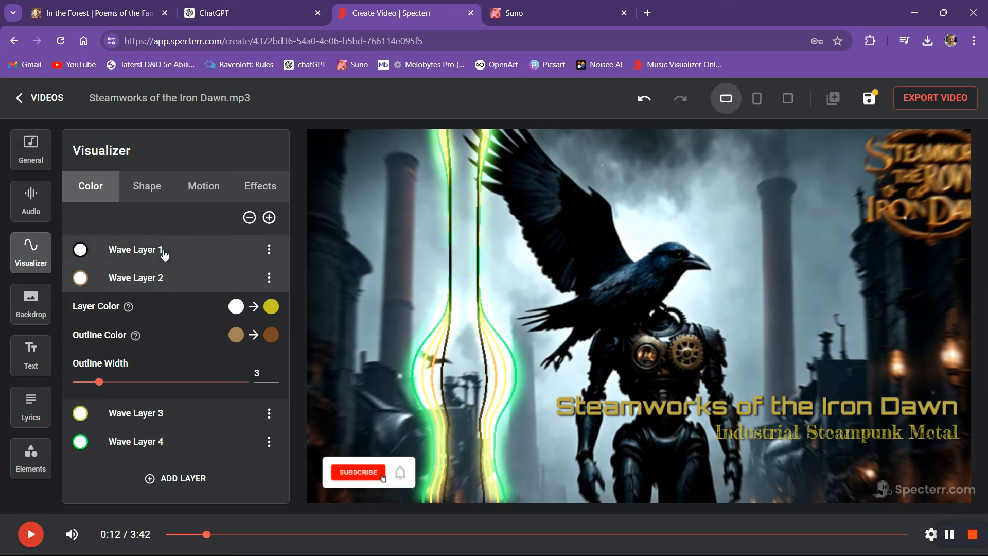
# Collapse Wave Layer 2 and set Wave Layer 3's layer color to the dark red 953030
pyautogui.click(84, 418)
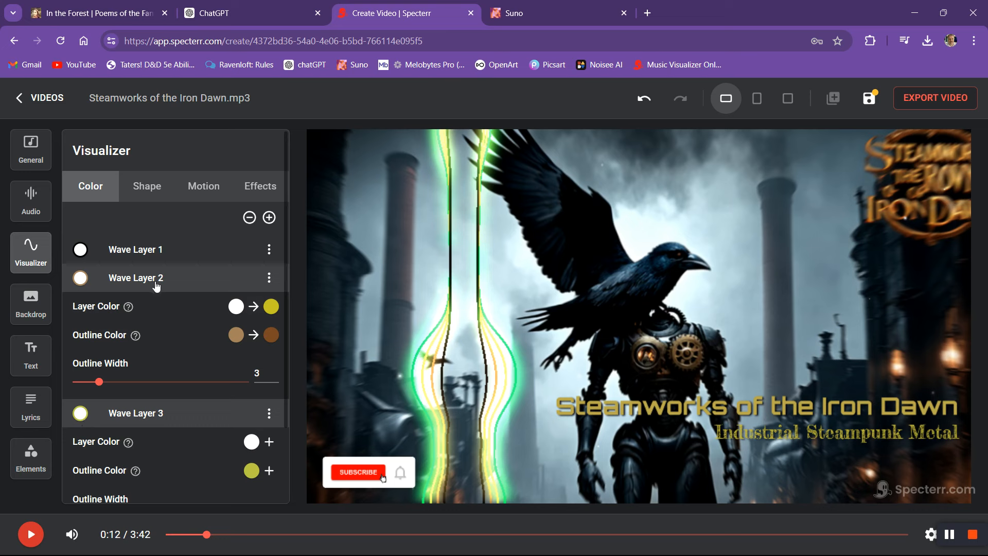
pyautogui.click(210, 283)
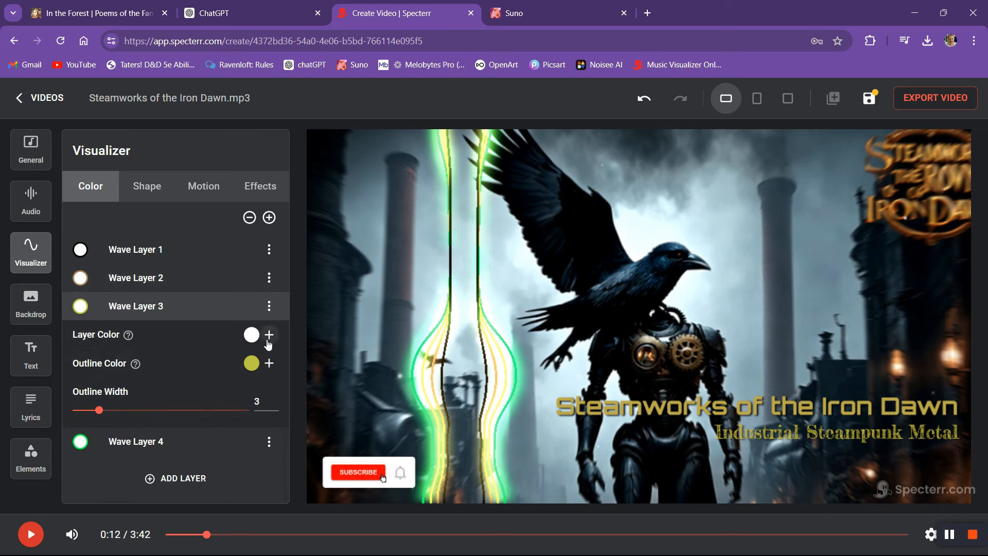
pyautogui.click(251, 338)
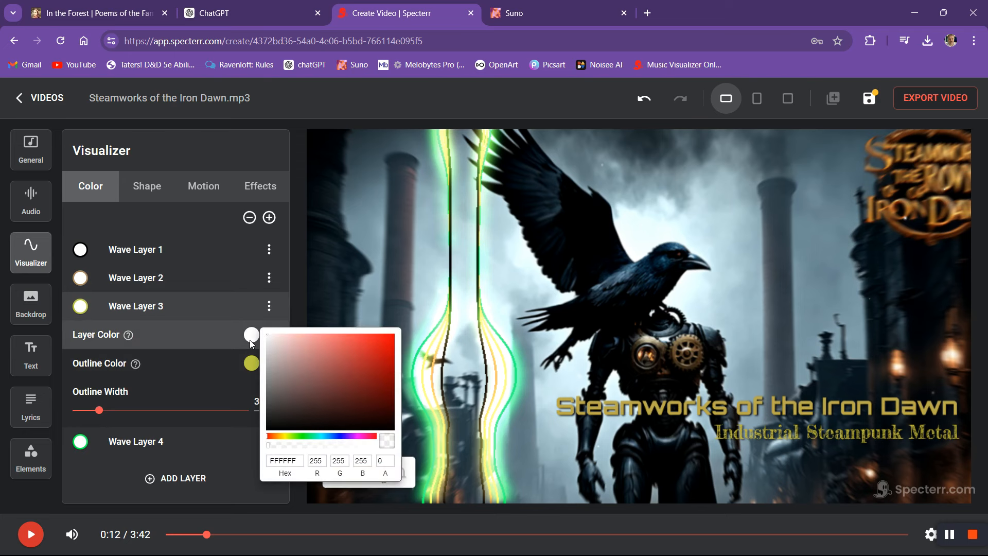
pyautogui.click(330, 382)
pyautogui.moveTo(331, 382); pyautogui.dragTo(354, 374)
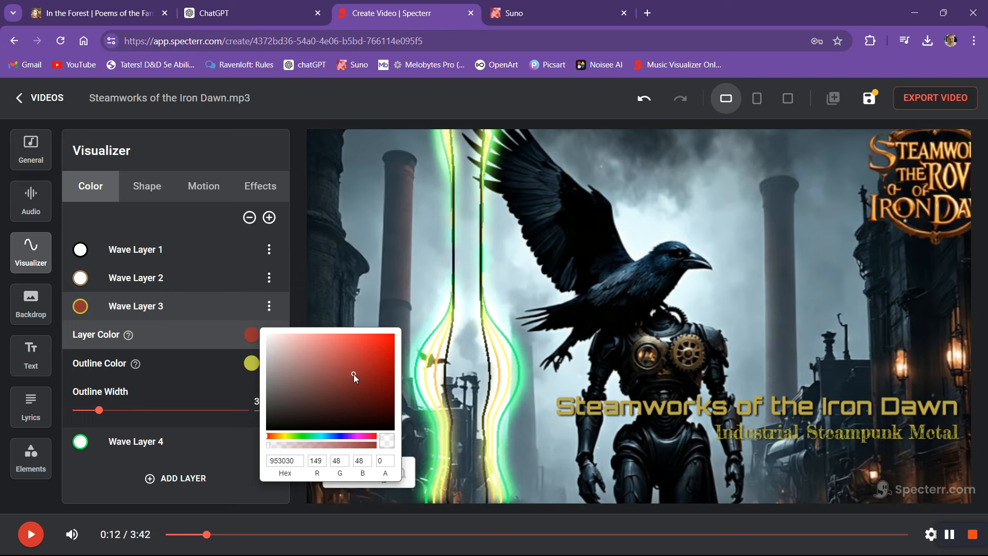
pyautogui.click(149, 378)
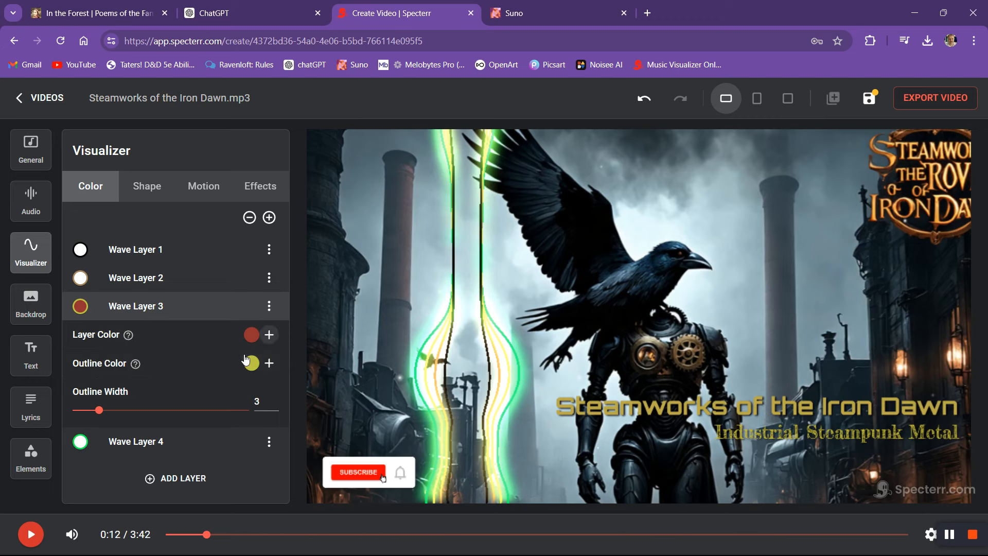
# Preview the recolored waves again from the 0:05 mark, pausing after about two seconds
pyautogui.click(31, 534)
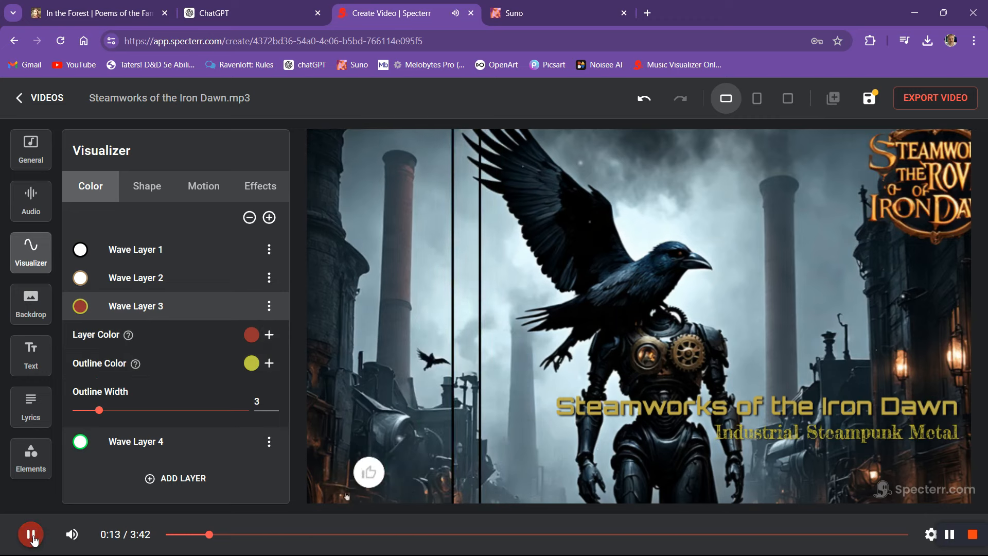
pyautogui.click(32, 535)
pyautogui.click(181, 535)
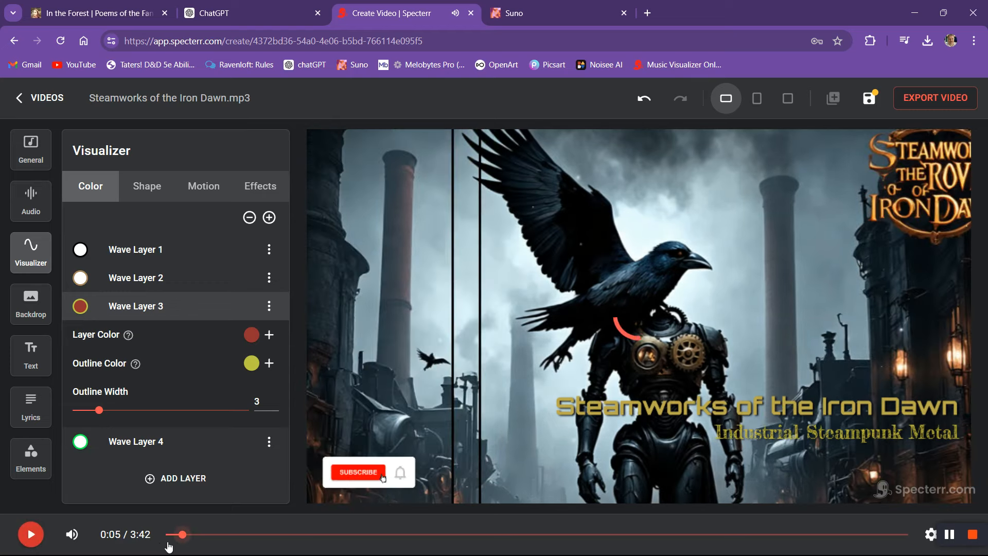
pyautogui.click(30, 536)
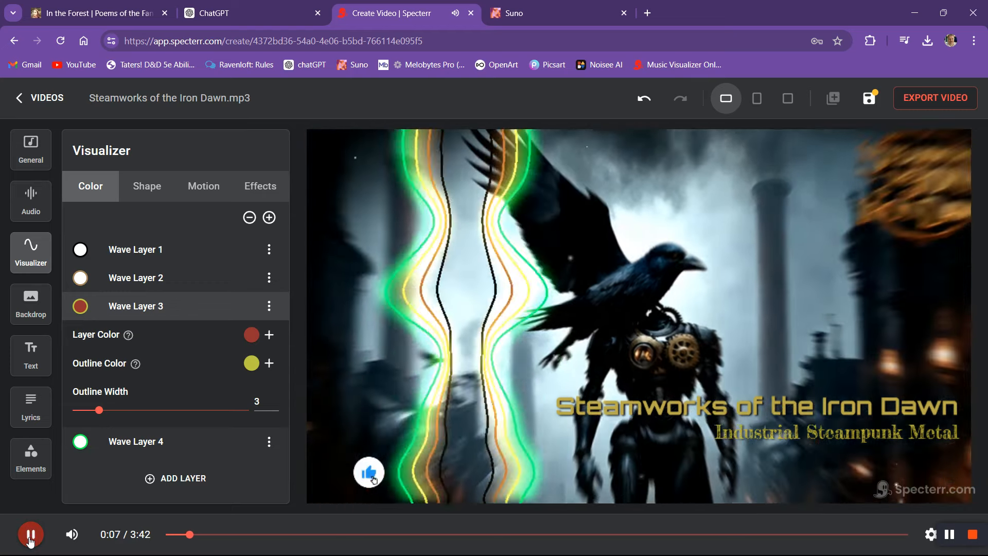
pyautogui.click(30, 535)
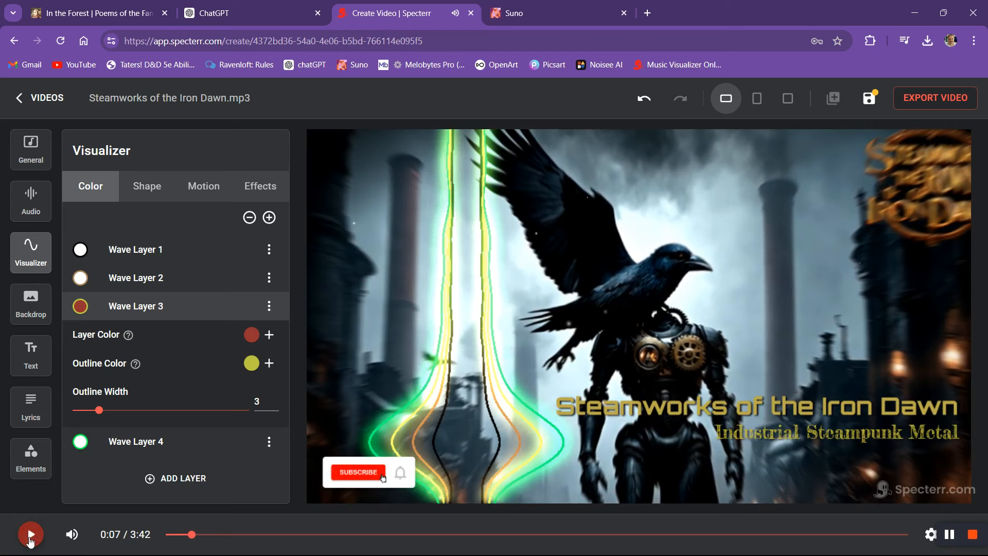
# Give Wave Layer 3's layer color a second color and set it to the bright red FF0606
pyautogui.click(270, 335)
pyautogui.click(270, 335)
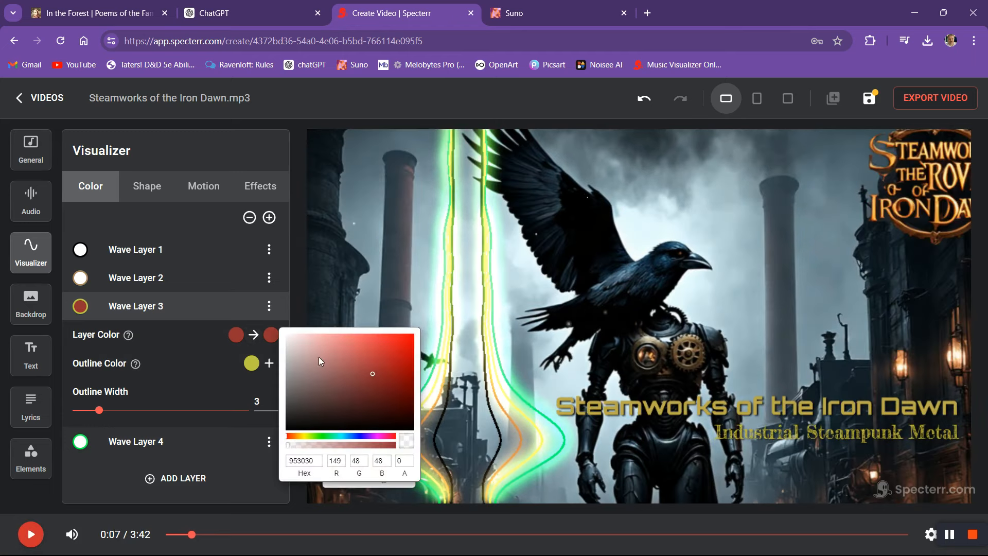
pyautogui.click(412, 339)
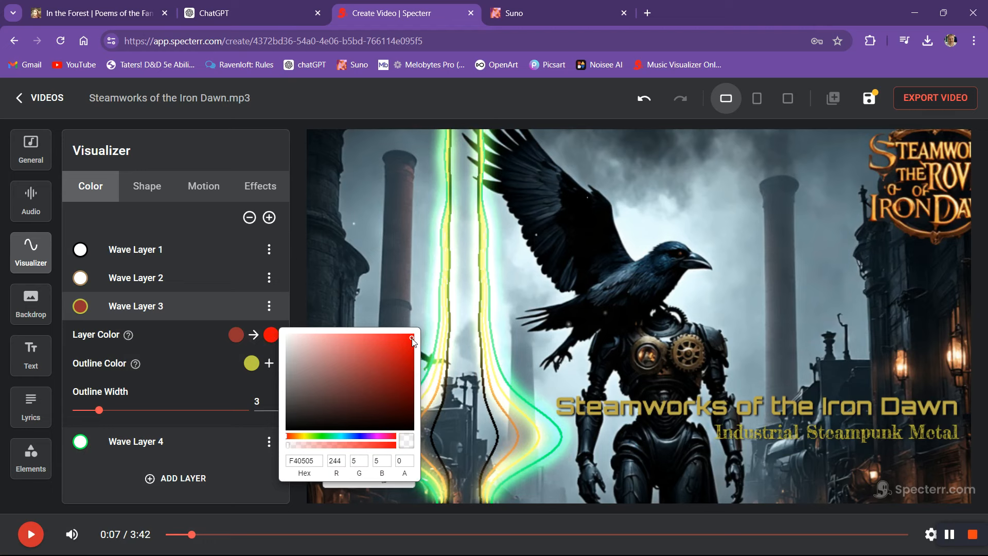
pyautogui.moveTo(412, 338); pyautogui.dragTo(412, 336)
pyautogui.moveTo(412, 337); pyautogui.dragTo(413, 337)
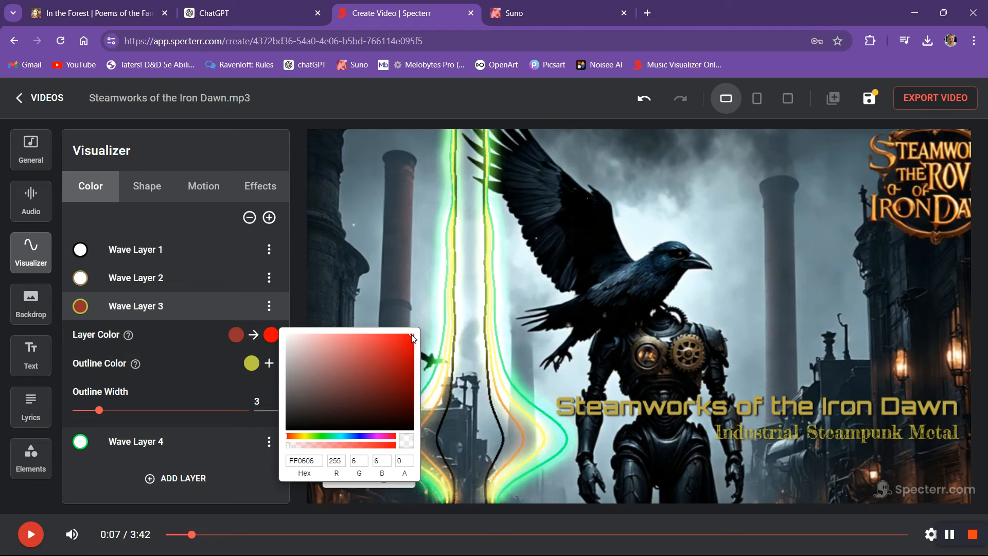
# Give Wave Layer 3's outline color a second color and set it to the dark olive gray 565A47
pyautogui.click(180, 385)
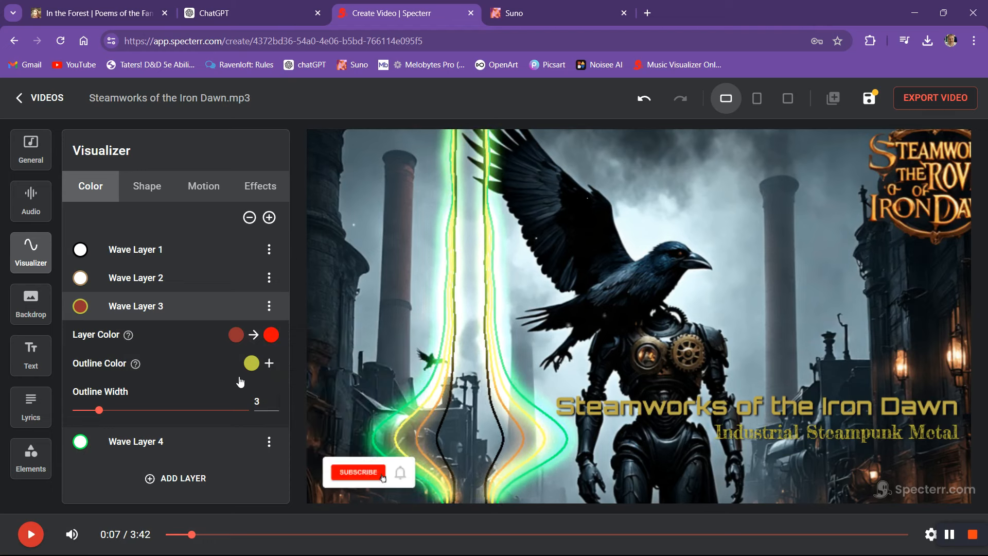
pyautogui.click(269, 363)
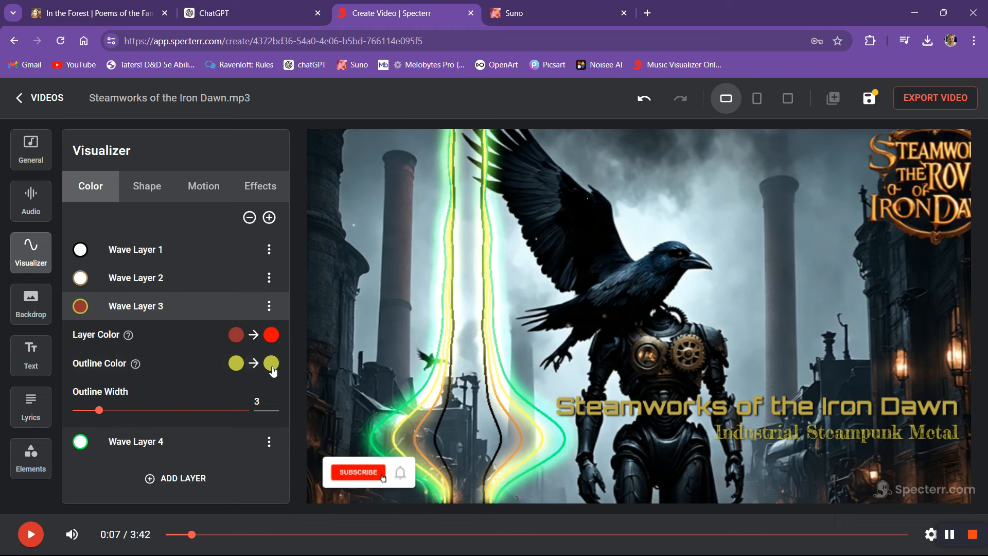
pyautogui.click(271, 365)
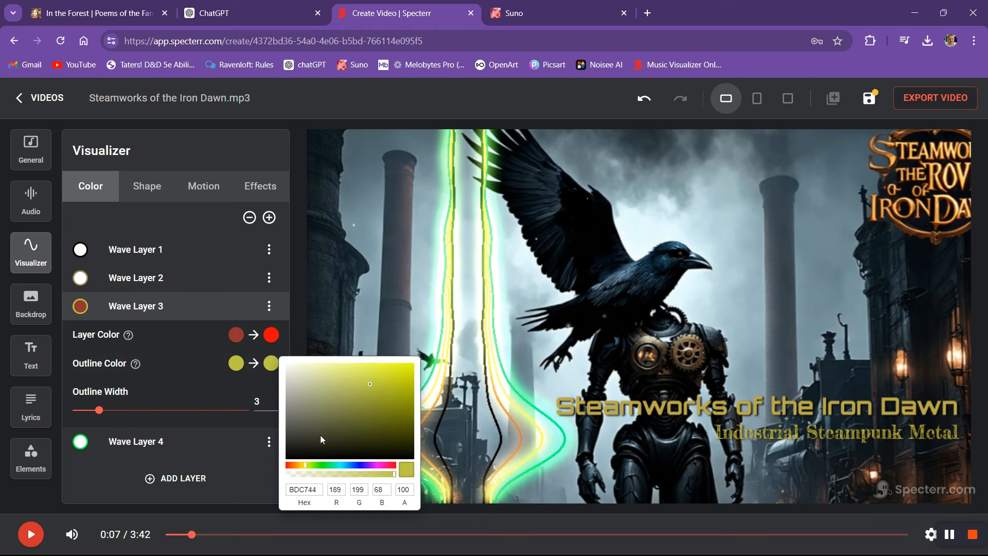
pyautogui.click(302, 434)
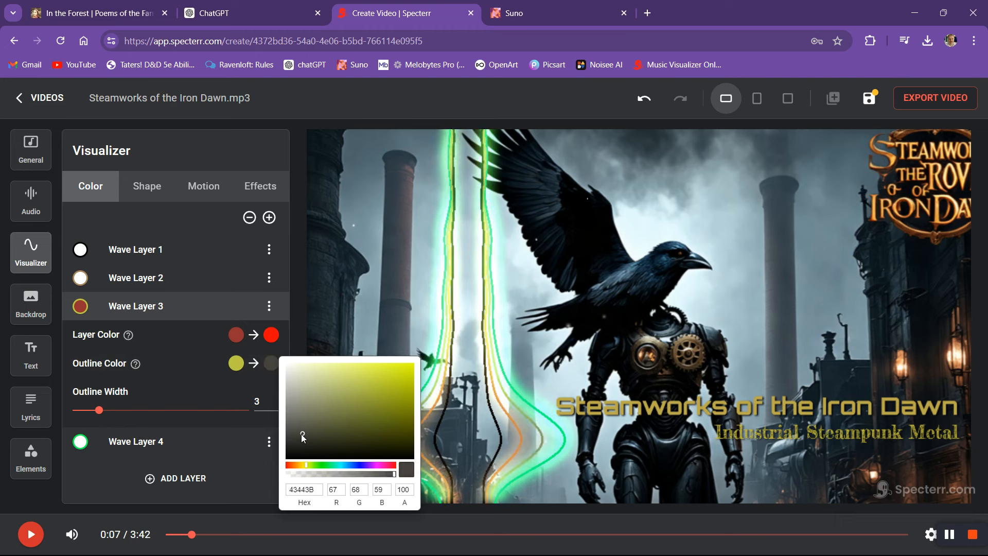
pyautogui.moveTo(306, 433); pyautogui.dragTo(313, 425)
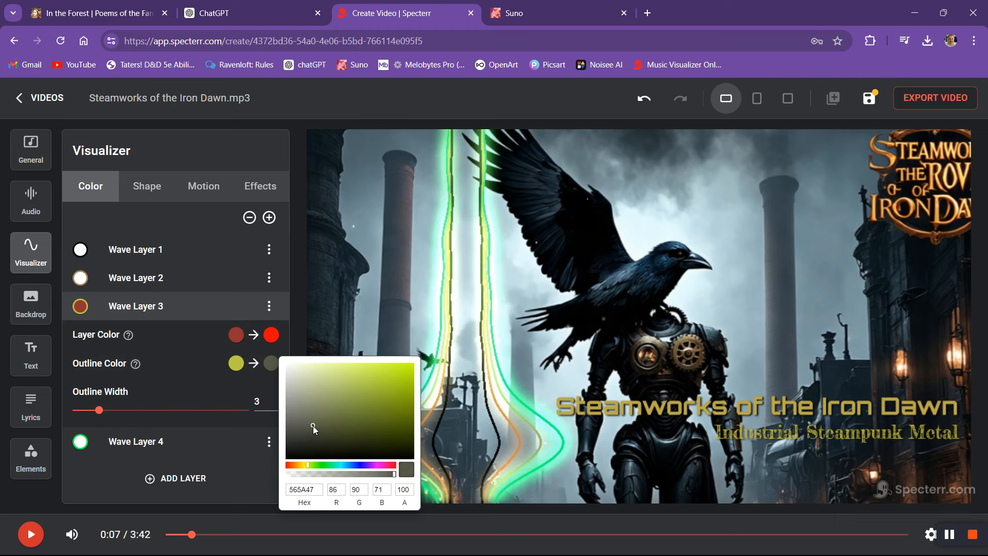
pyautogui.click(184, 382)
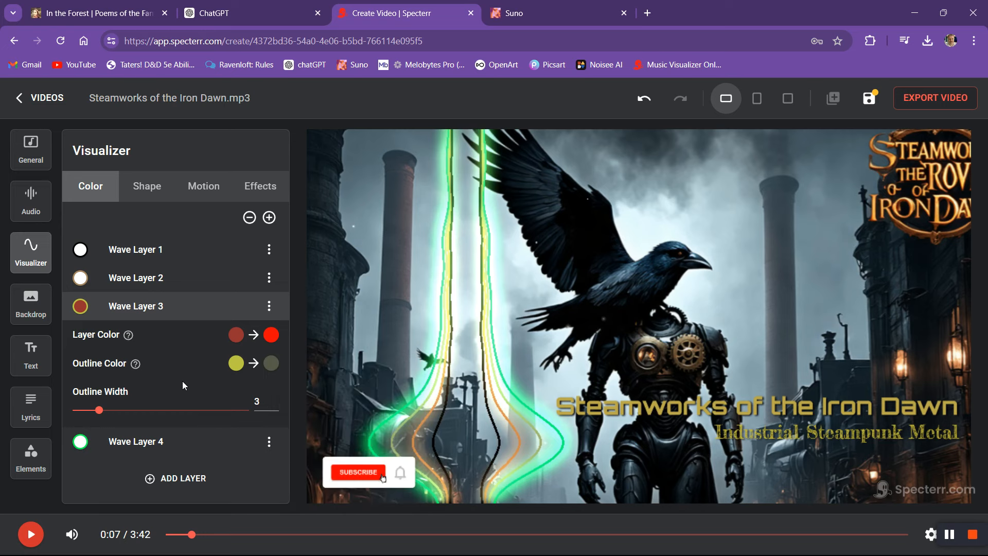
# Expand Wave Layer 4 and set its outline color to the bright blue 00B6FF
pyautogui.click(164, 446)
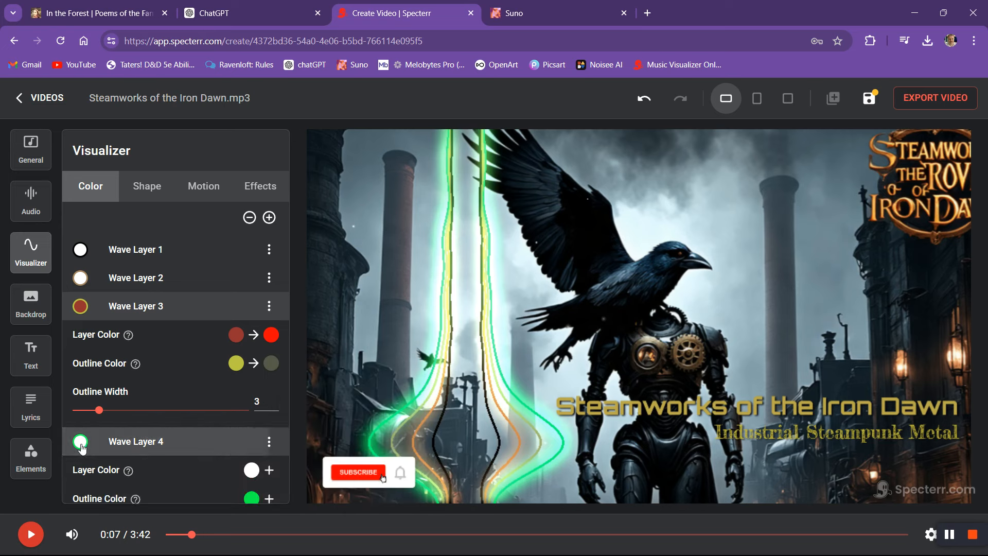
pyautogui.scroll(-2, 193, 436)
pyautogui.click(253, 406)
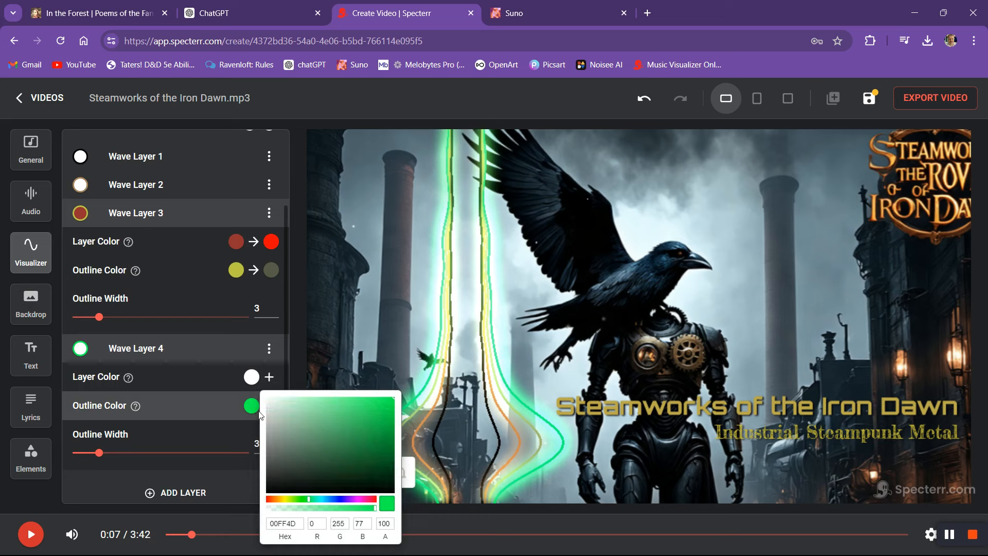
pyautogui.click(327, 498)
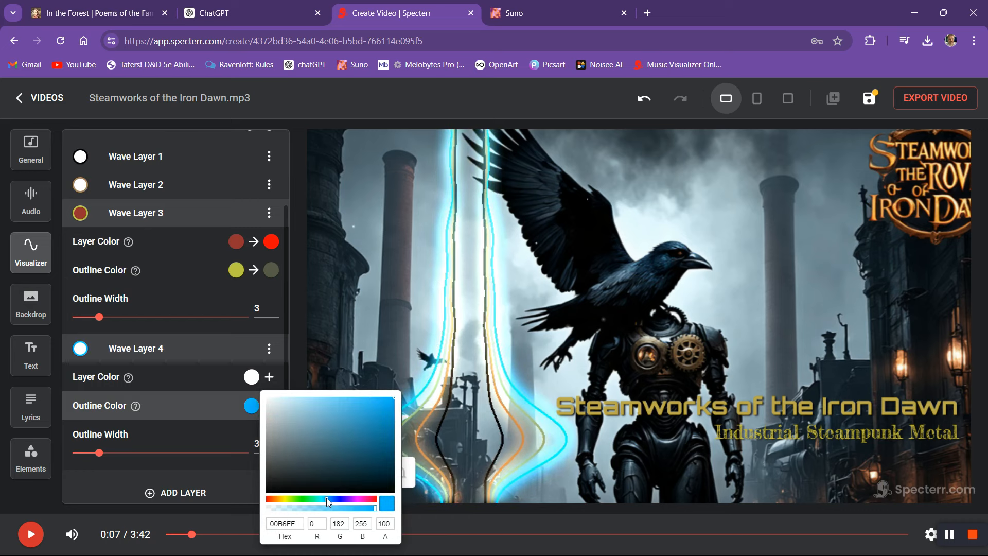
pyautogui.click(175, 411)
# Add the slate blue 466572 as Wave Layer 4's second outline color and play a short preview of the waves
pyautogui.click(270, 406)
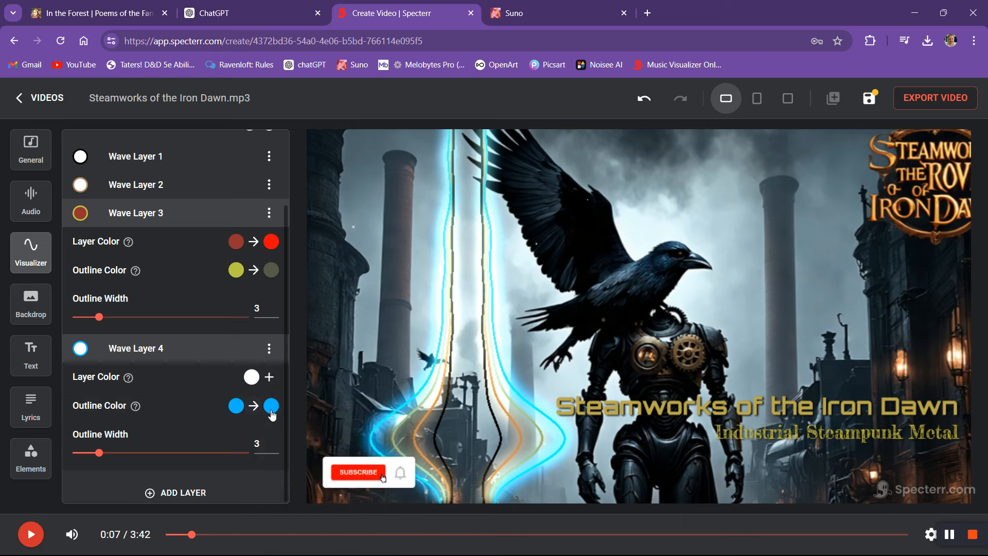
pyautogui.click(271, 407)
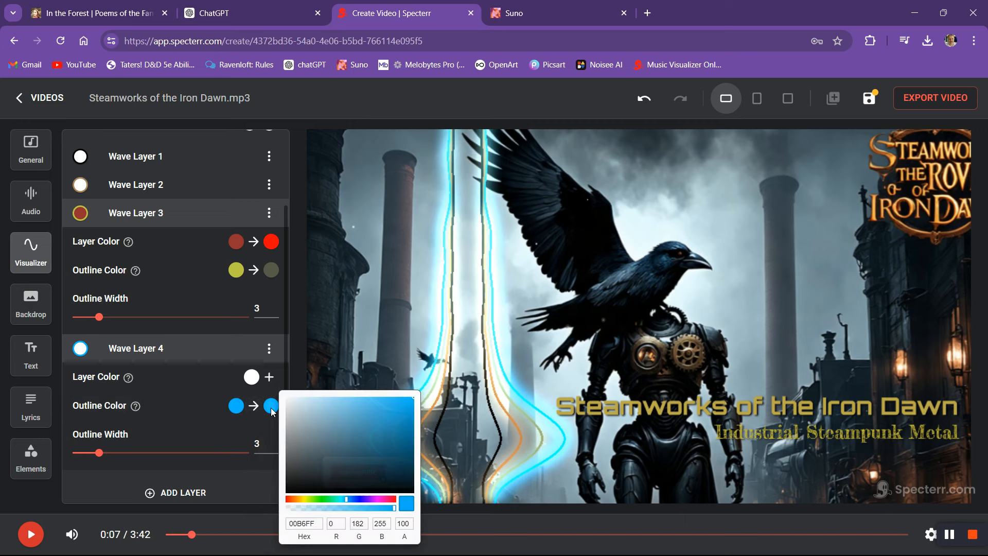
pyautogui.click(334, 450)
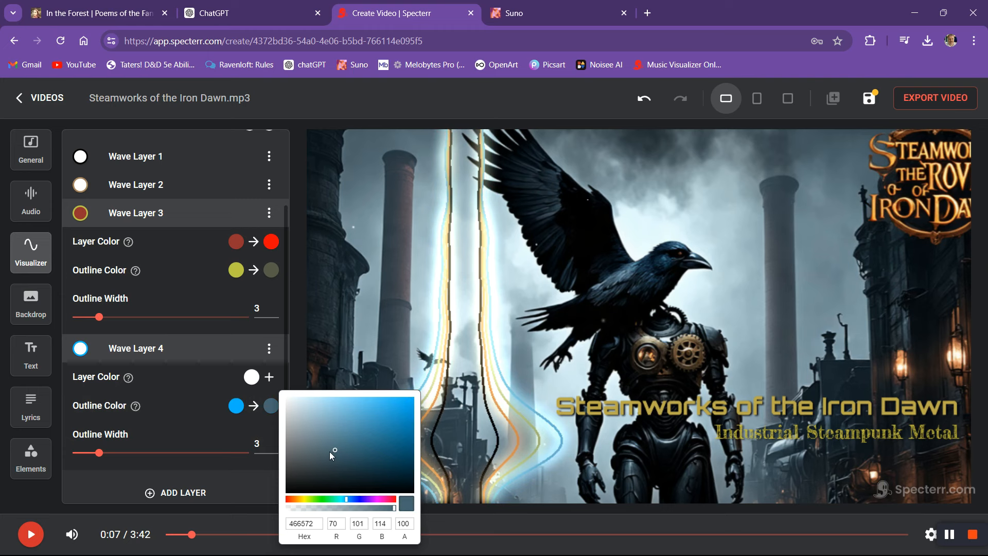
pyautogui.click(198, 434)
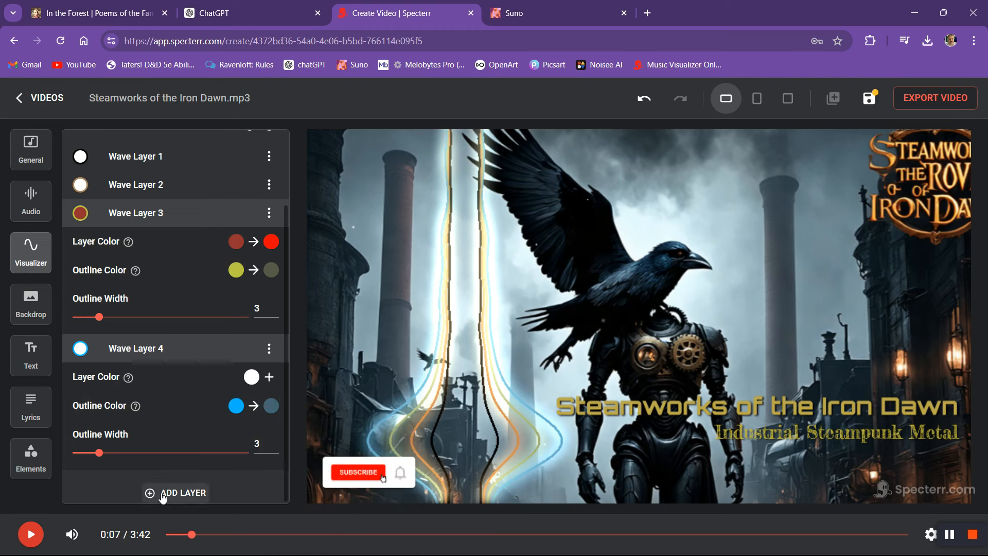
pyautogui.click(41, 537)
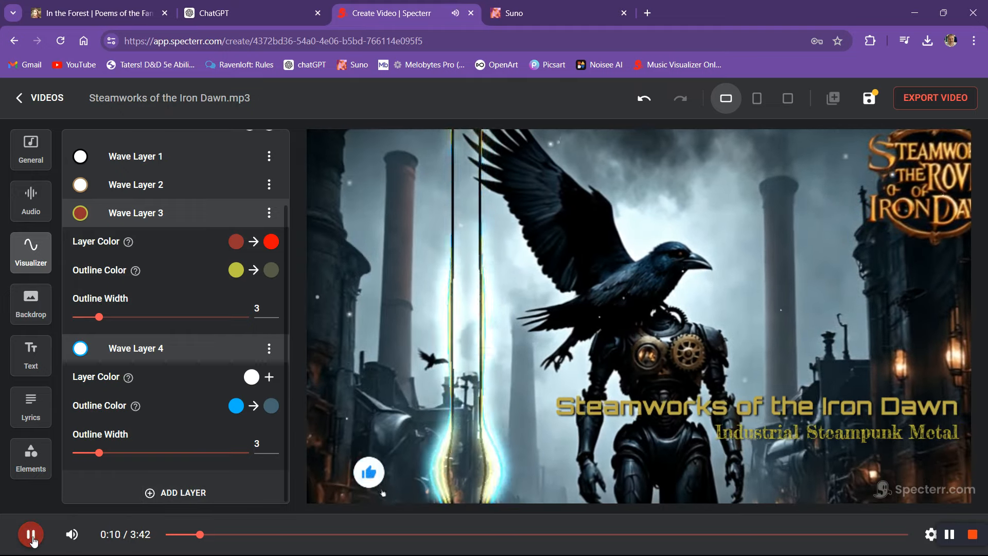
pyautogui.click(31, 537)
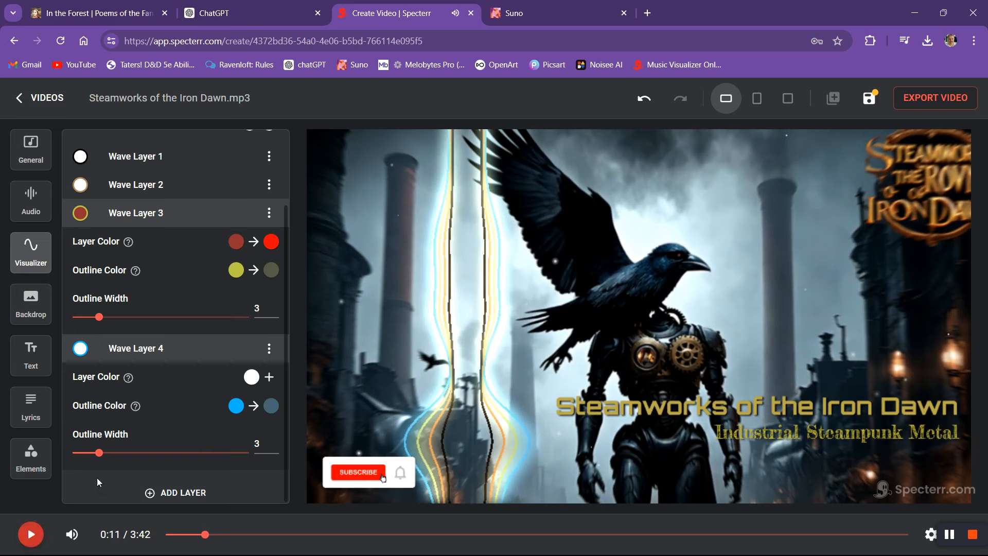
# Set the color of the particles element to the dark gold 897932
pyautogui.click(31, 207)
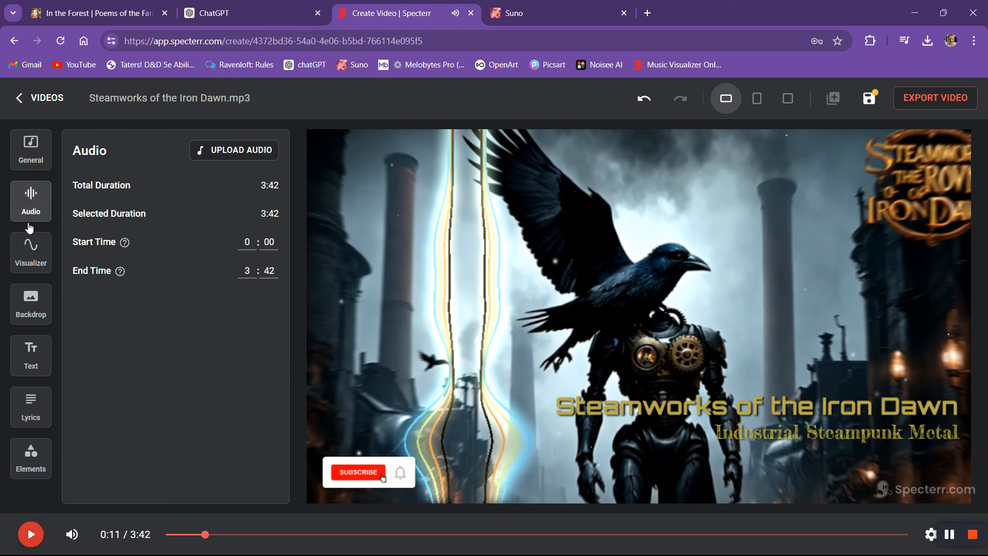
pyautogui.click(31, 303)
pyautogui.click(28, 459)
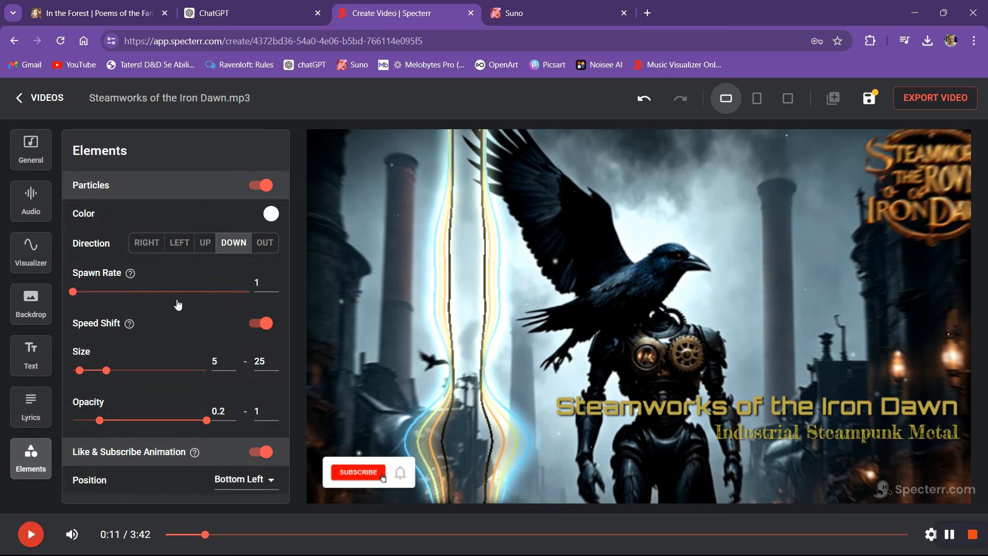
pyautogui.click(272, 213)
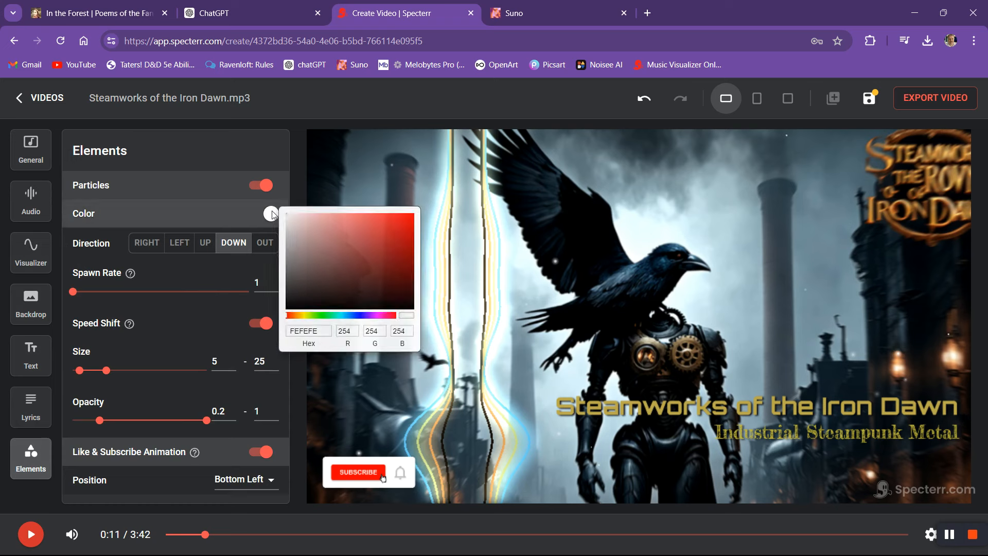
pyautogui.click(304, 316)
pyautogui.click(301, 316)
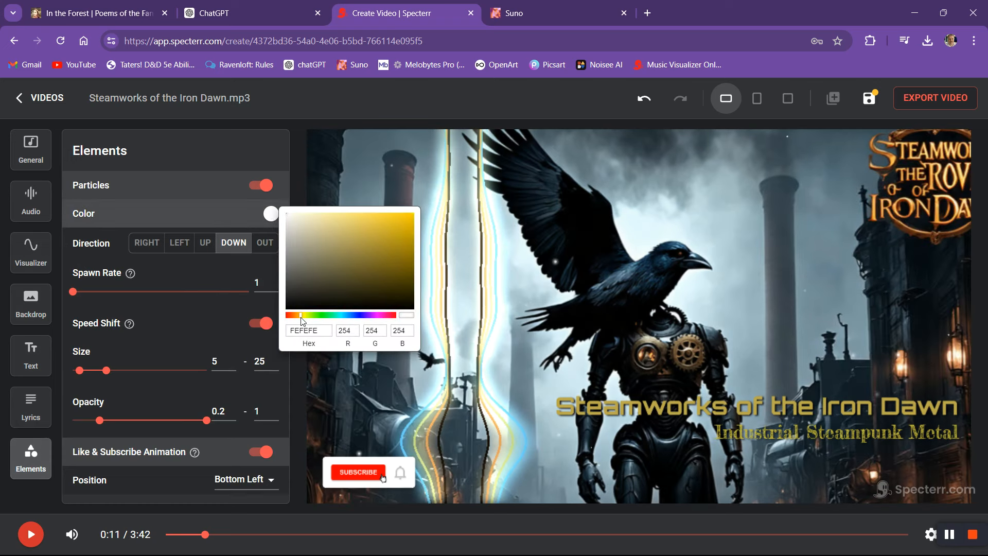
pyautogui.click(367, 258)
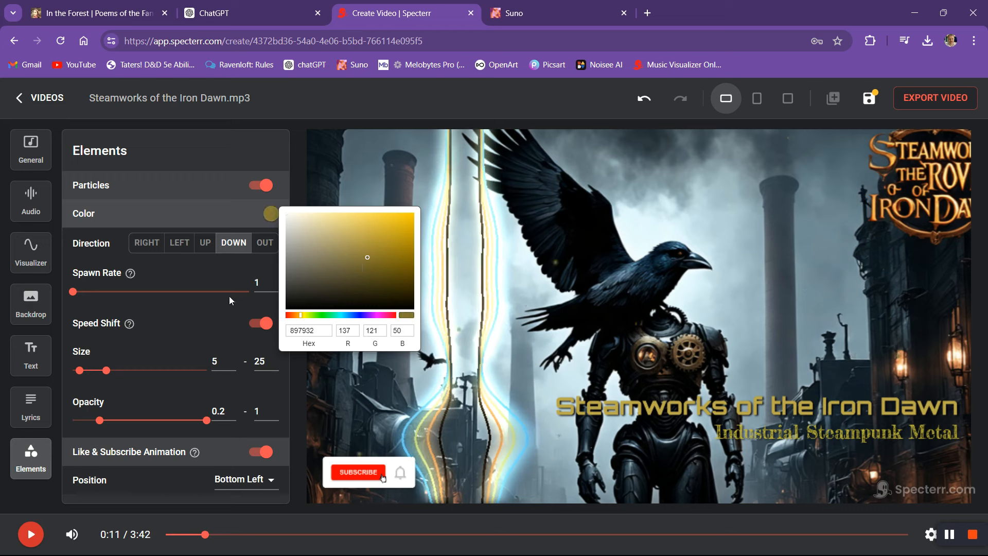
pyautogui.click(194, 322)
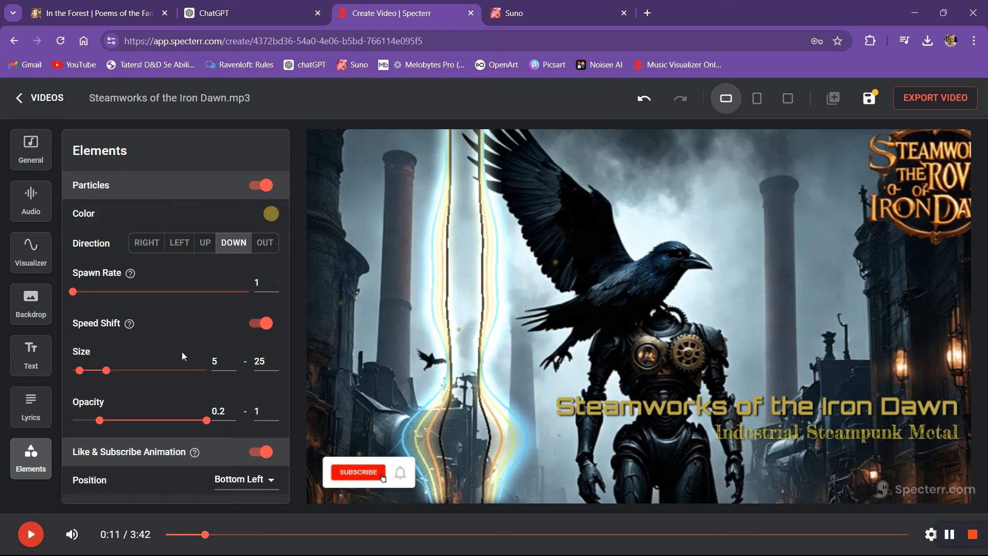
# Set the particle size range to 10–35 and the spawn rate to 15
pyautogui.click(126, 373)
pyautogui.moveTo(128, 377); pyautogui.dragTo(87, 373)
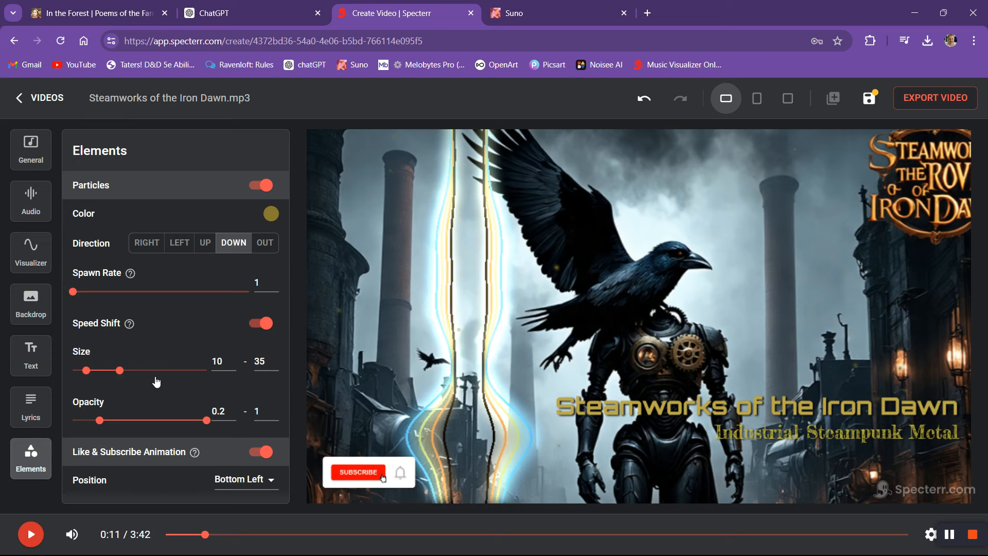
pyautogui.click(120, 292)
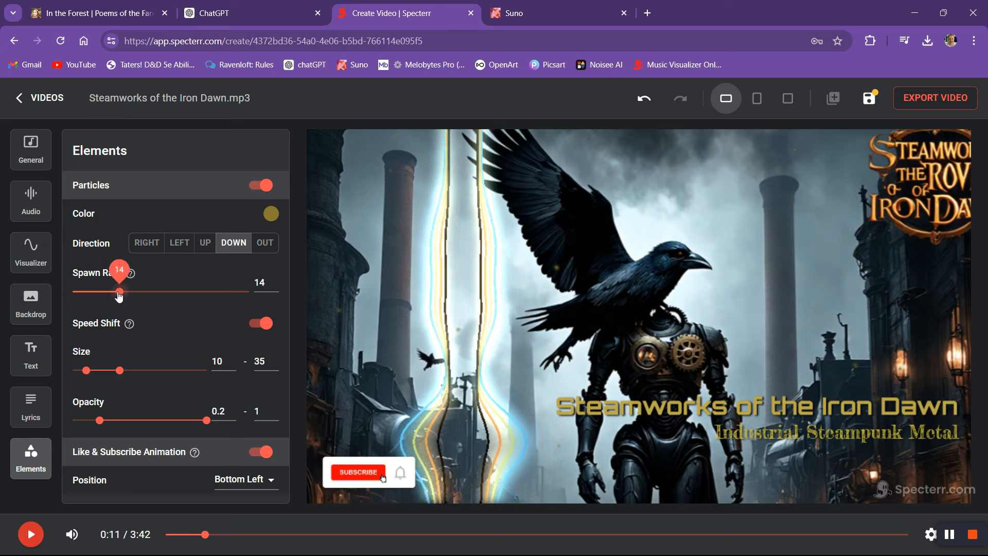
pyautogui.moveTo(120, 292); pyautogui.dragTo(127, 297)
# Preview the video with the adjusted particles from the start, pausing at about 0:10
pyautogui.moveTo(204, 536); pyautogui.dragTo(140, 529)
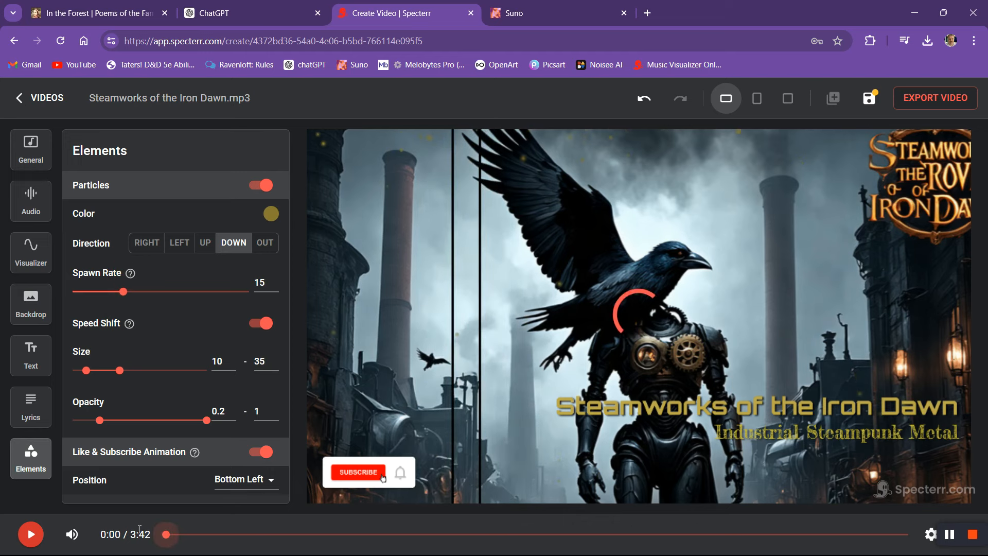
pyautogui.click(36, 538)
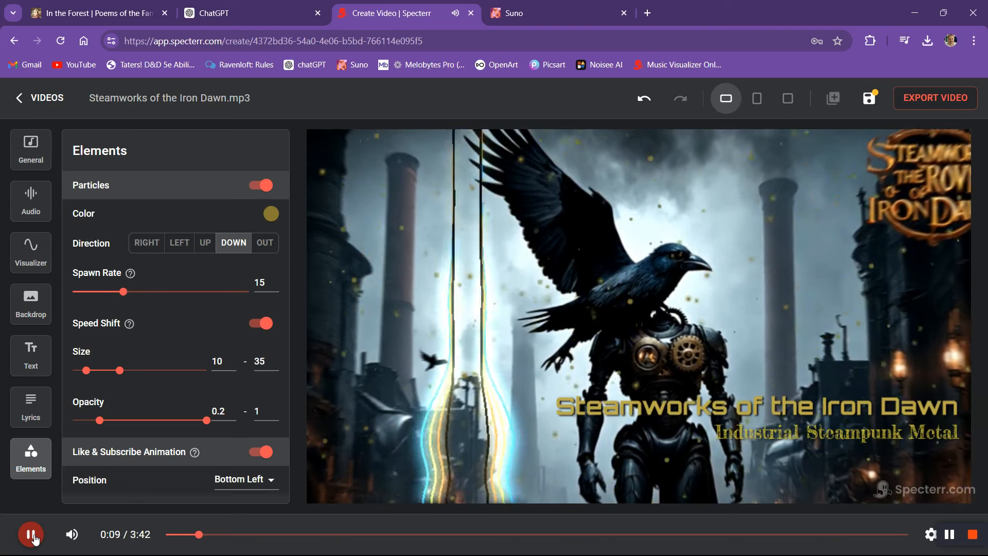
pyautogui.click(32, 536)
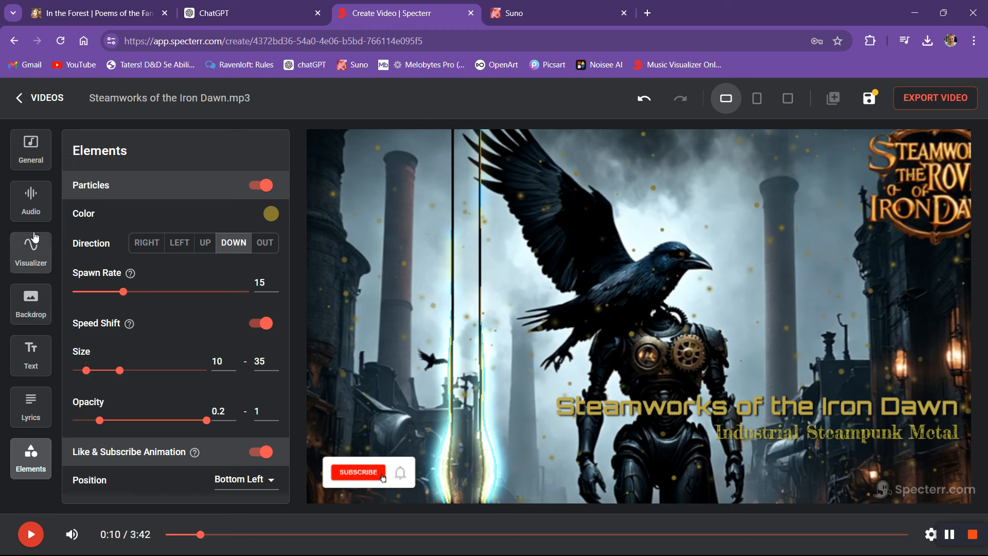
# Open the video's lyrics editor, switch to Suno, and reuse the Steamworks of the Iron Dawn prompt in Custom mode
pyautogui.click(35, 409)
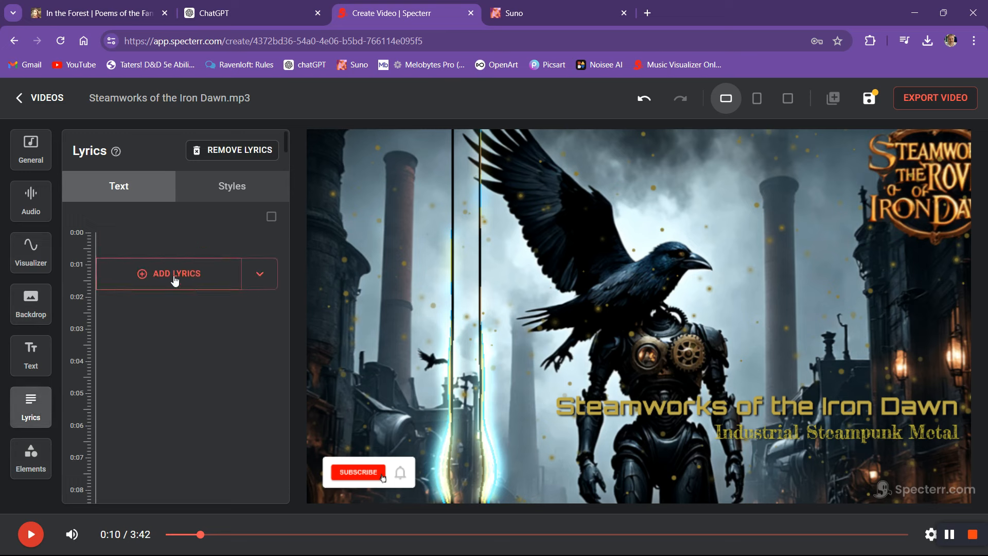
pyautogui.moveTo(221, 493)
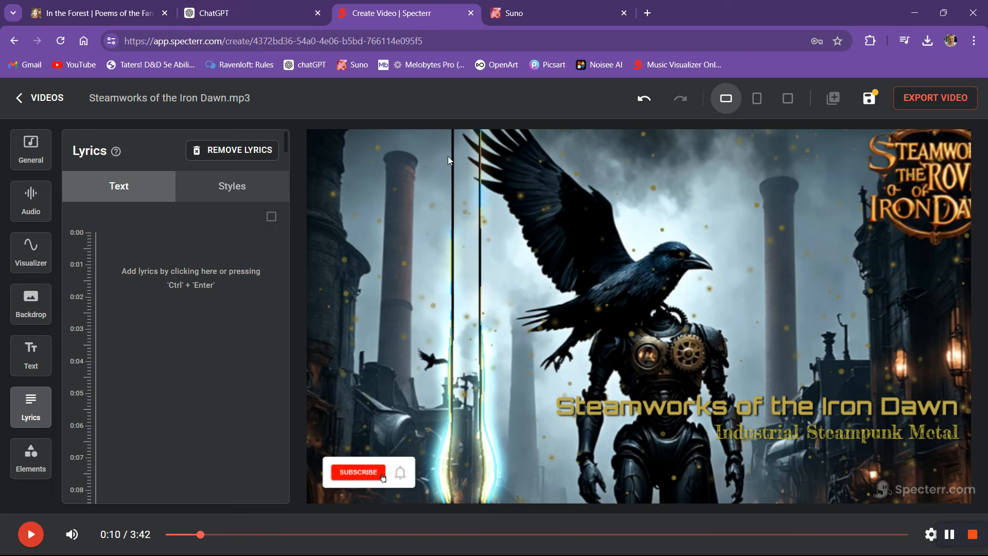
pyautogui.click(496, 16)
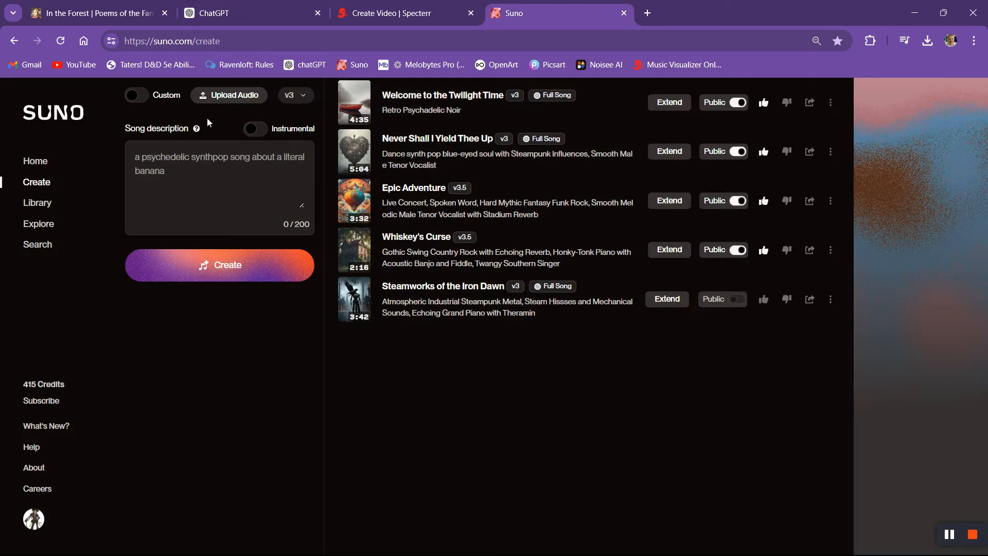
pyautogui.click(136, 96)
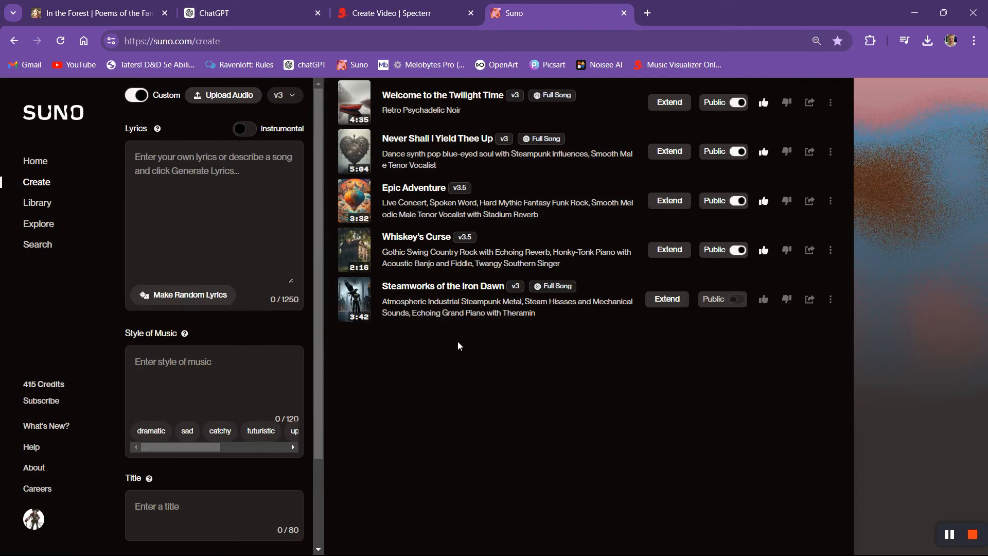
pyautogui.click(831, 299)
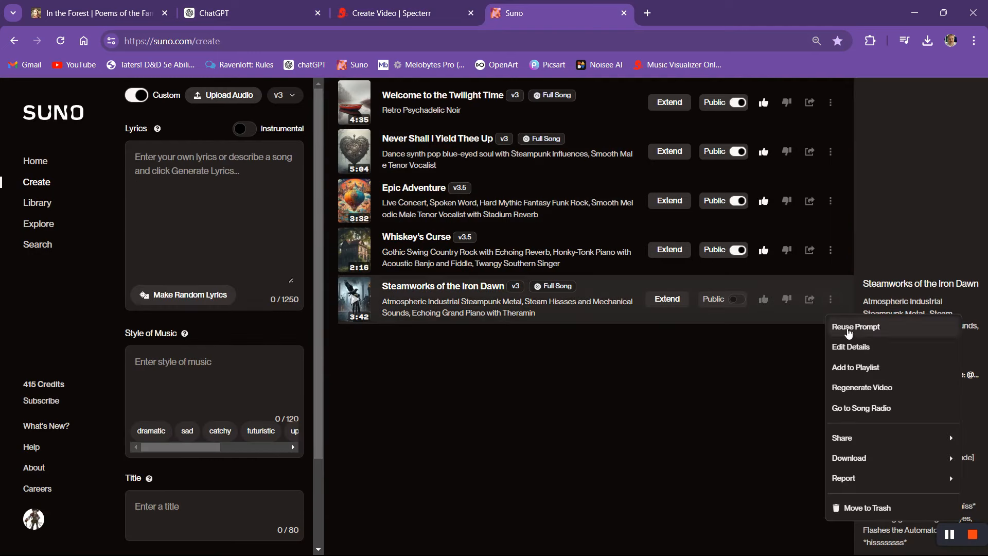
pyautogui.click(856, 327)
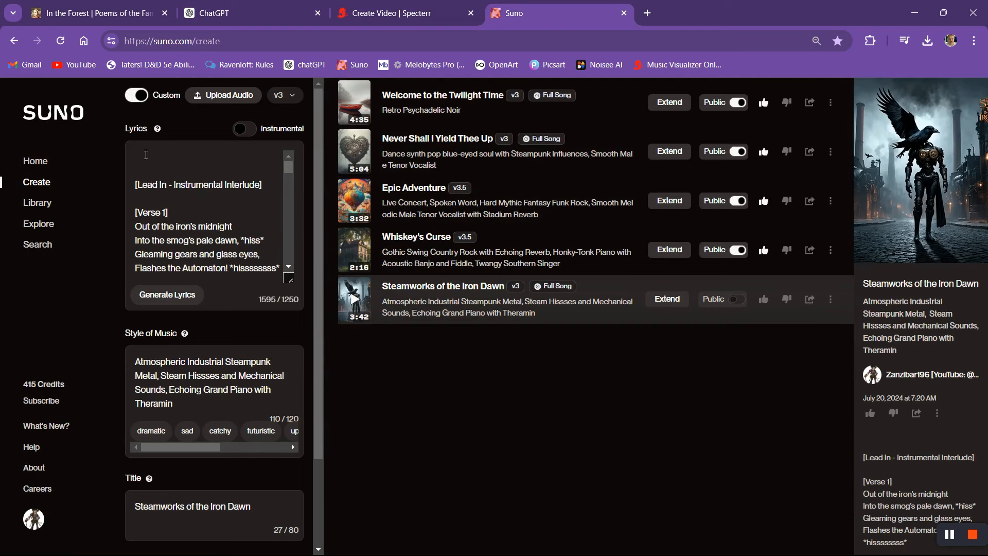
# Delete the blank lines at the start of the Suno lyrics and copy the first four lines of Verse 1
pyautogui.press('Delete')
pyautogui.press('Delete')
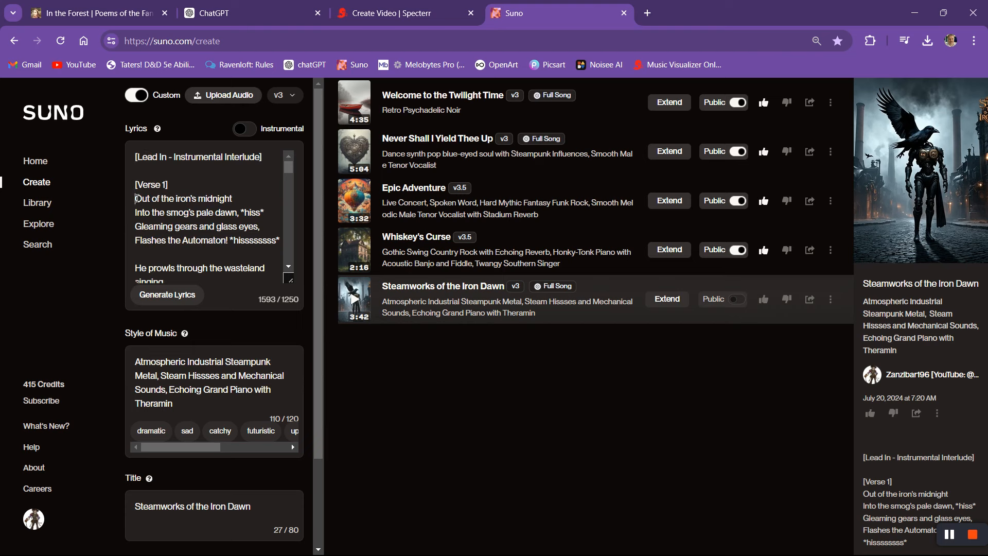
pyautogui.hotkey('shift', 'Down')
pyautogui.hotkey('shift', 'Down')
pyautogui.hotkey('shift', 'Down')
pyautogui.hotkey('shift', 'Down')
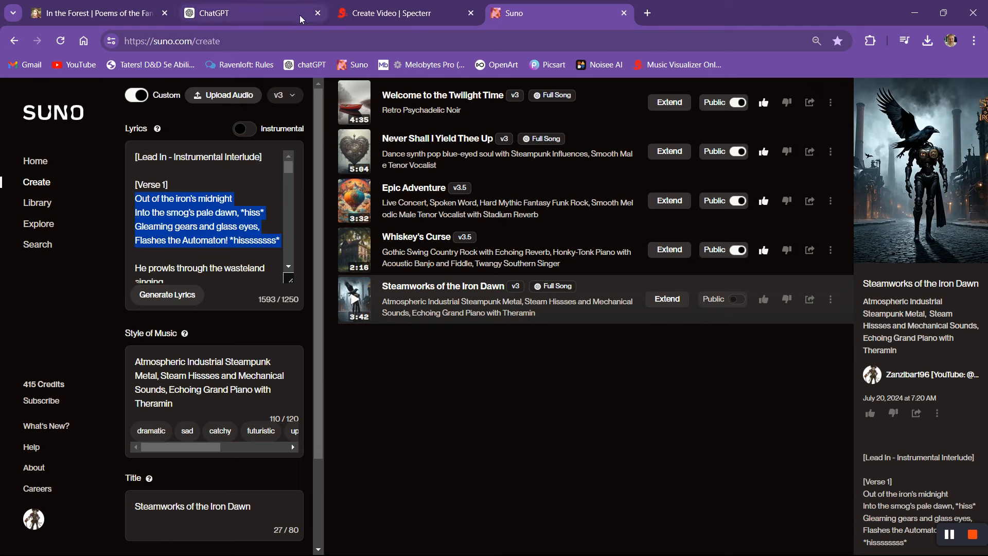
# Return to Specterr and play the song from 0:10, pausing at about 0:30 on the lyrics timeline
pyautogui.moveTo(302, 20)
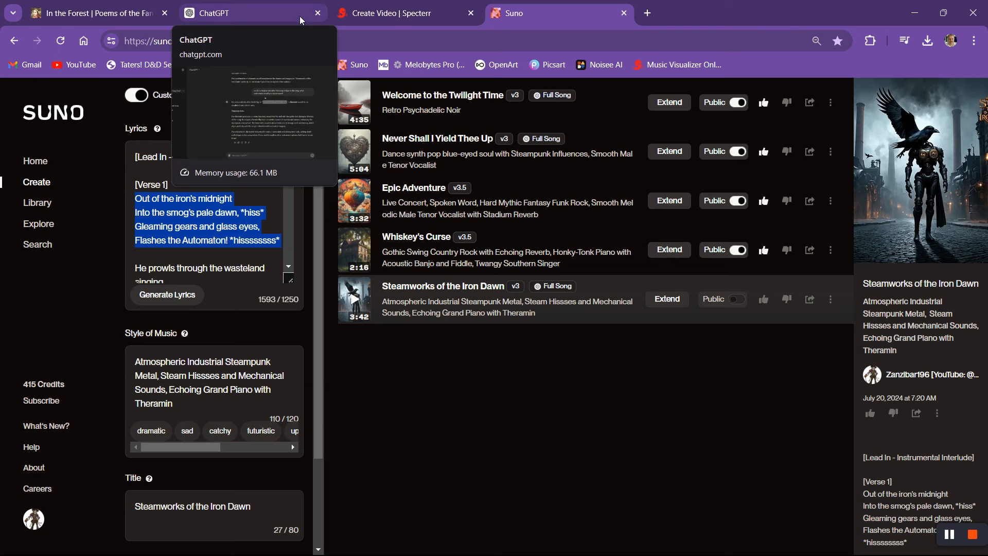
pyautogui.click(415, 21)
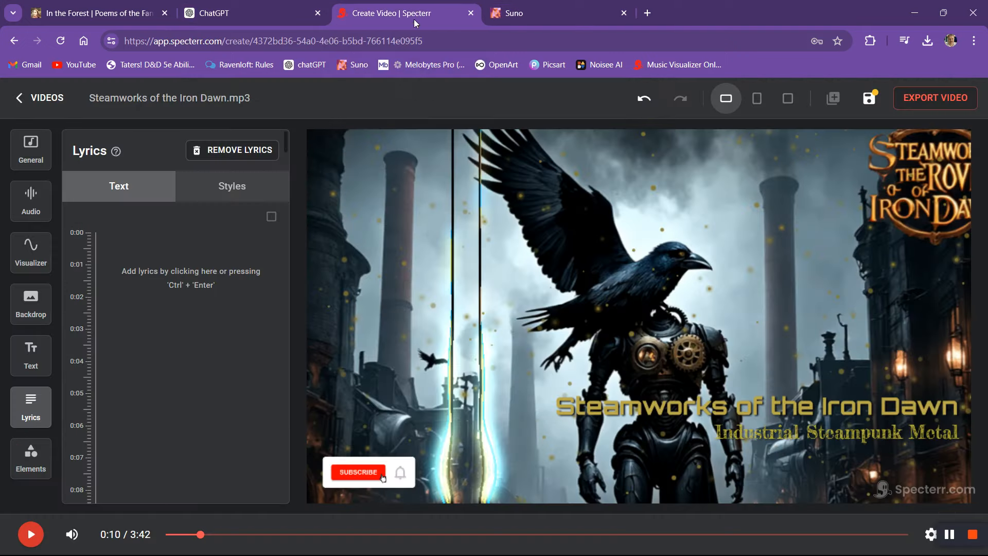
pyautogui.click(30, 534)
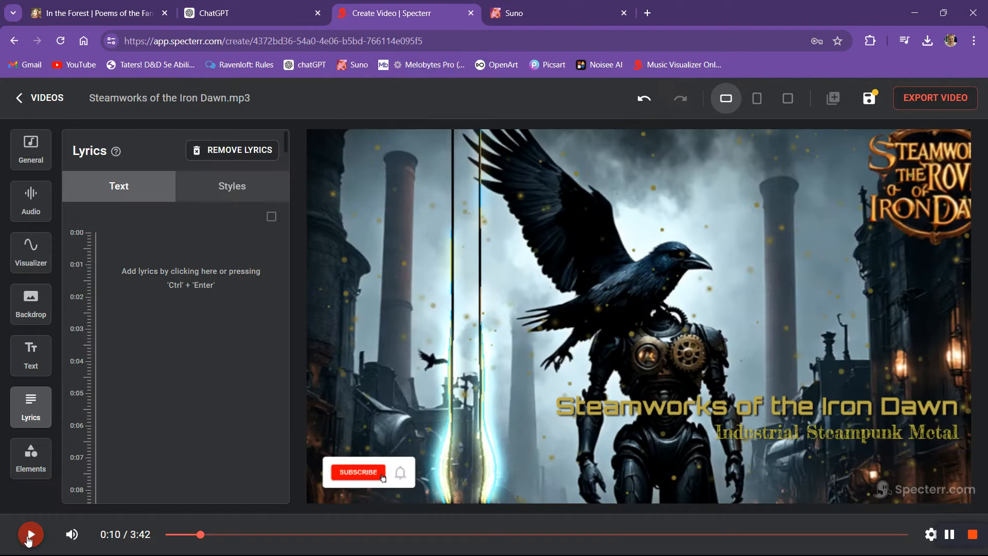
pyautogui.scroll(-5, 162, 293)
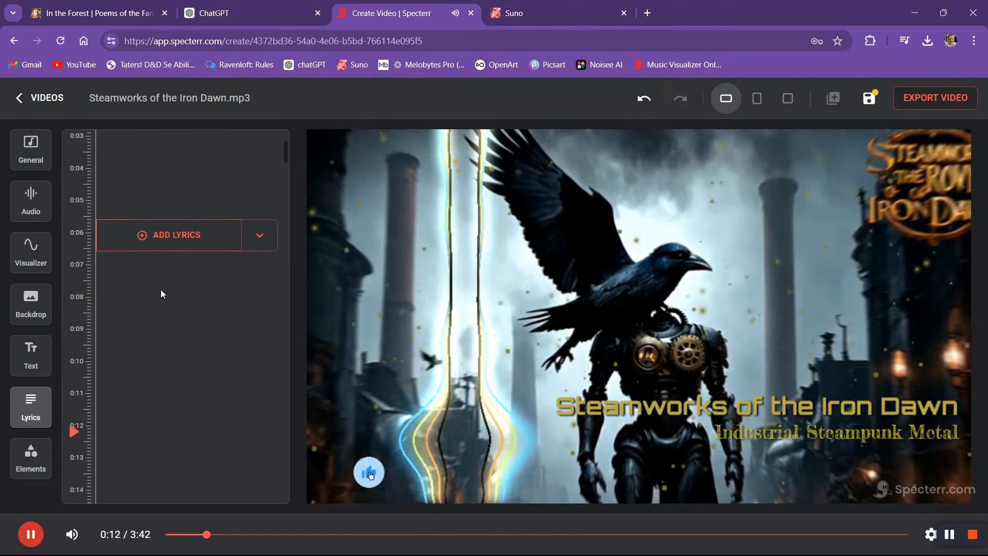
pyautogui.scroll(-4, 160, 290)
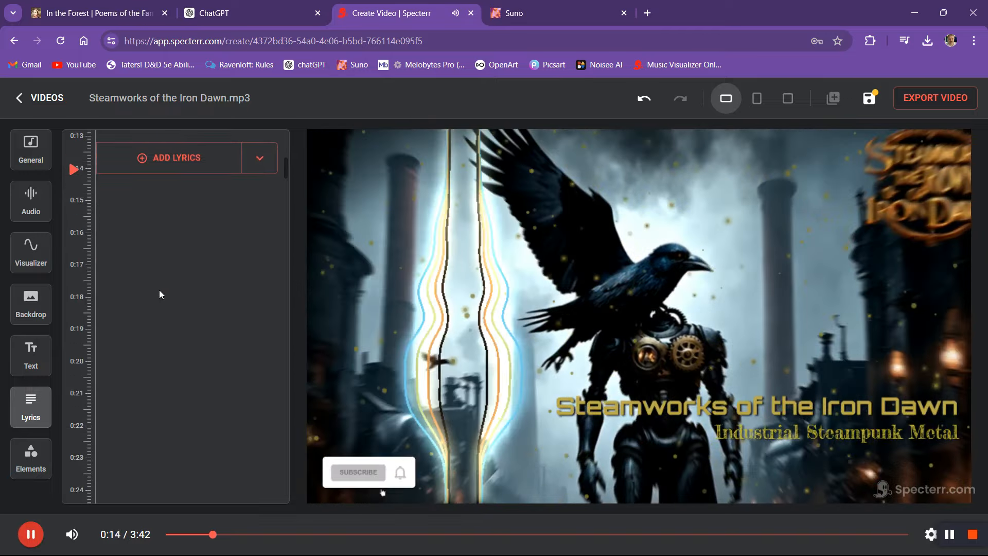
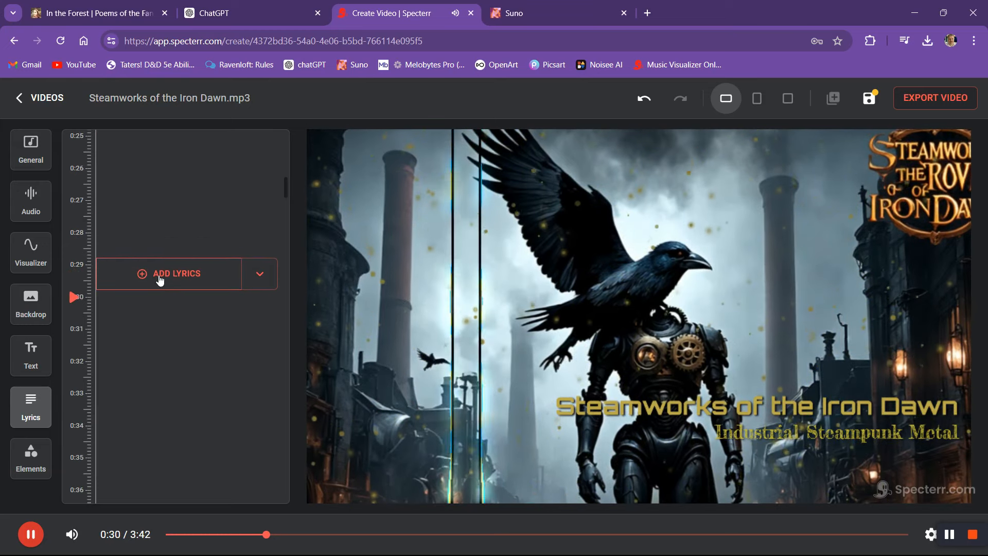
pyautogui.press('space')
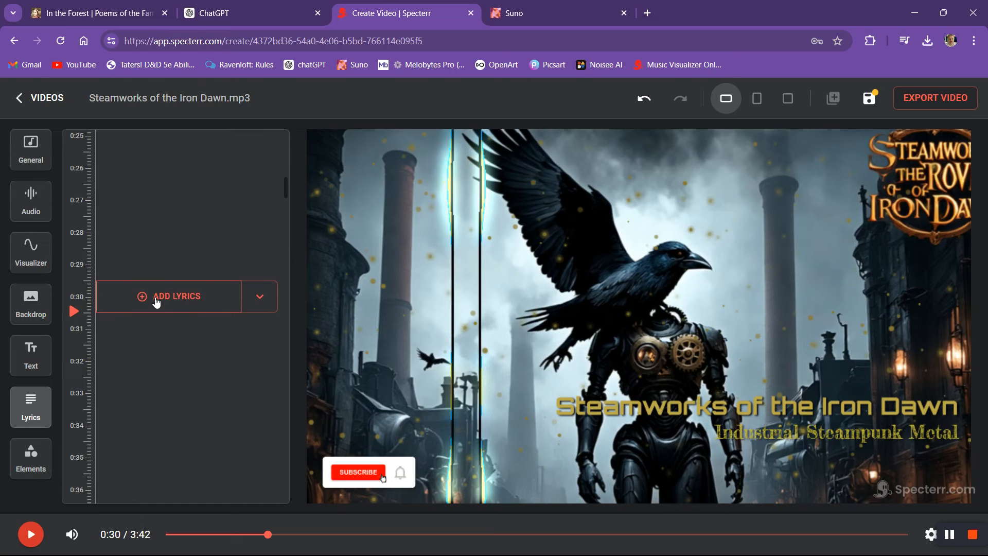
# Add the four copied Verse 1 lines as a lyric block at about 0:30, removing the hiss cue after "Flashes the Automaton!"
pyautogui.click(157, 302)
pyautogui.write('Out of the iron’s midnight Into the smog’s pale dawn, *hiss* Gleaming gears and glass eyes, Flashes the Automaton! *hisssssss*')
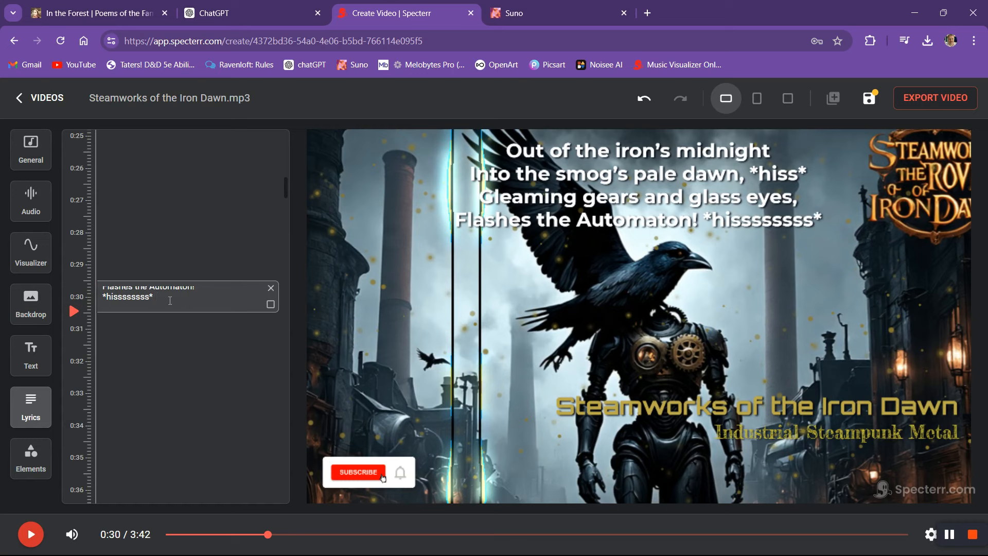
pyautogui.press('BackSpace')
pyautogui.press('BackSpace')
pyautogui.press('BackSpace')
pyautogui.press('BackSpace')
pyautogui.press('BackSpace')
pyautogui.press('BackSpace')
pyautogui.press('BackSpace')
pyautogui.press('BackSpace')
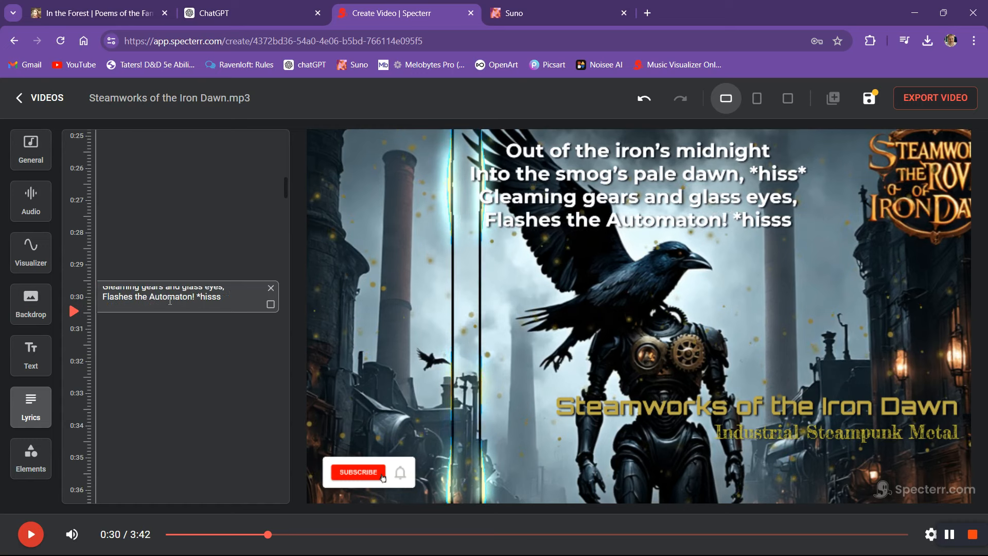
pyautogui.press('BackSpace')
pyautogui.press('BackSpace')
pyautogui.press('BackSpace')
pyautogui.press('BackSpace')
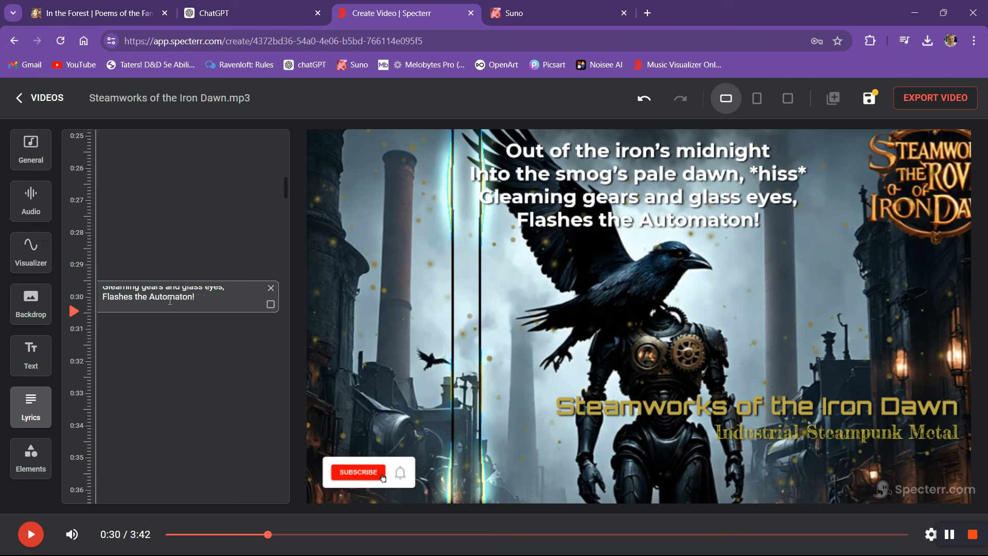
# Remove "*hiss*" after "Into the smog's pale dawn," and the empty last line from the lyric block
pyautogui.press('Up')
pyautogui.press('Up')
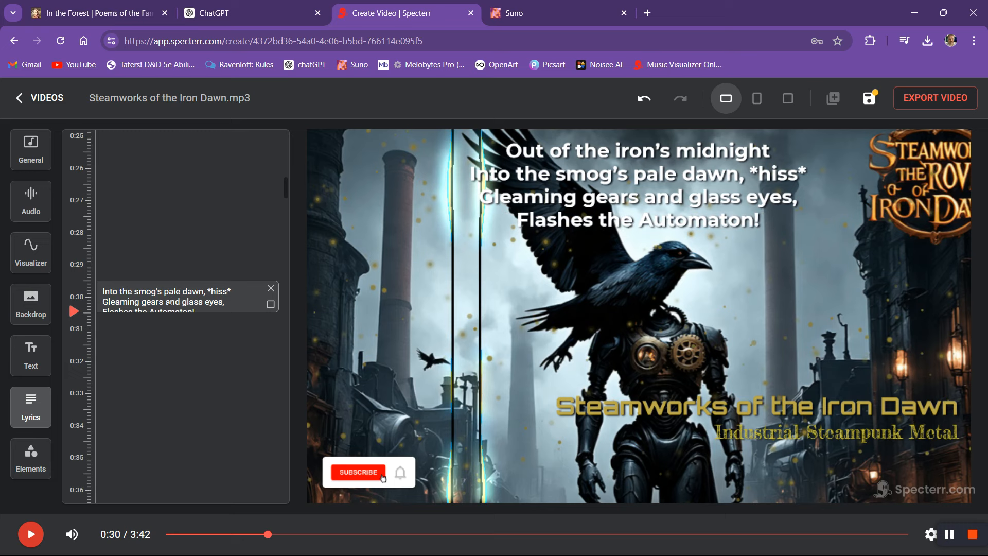
pyautogui.press('BackSpace')
pyautogui.press('BackSpace')
pyautogui.press('BackSpace')
pyautogui.press('BackSpace')
pyautogui.press('BackSpace')
pyautogui.press('BackSpace')
pyautogui.press('BackSpace')
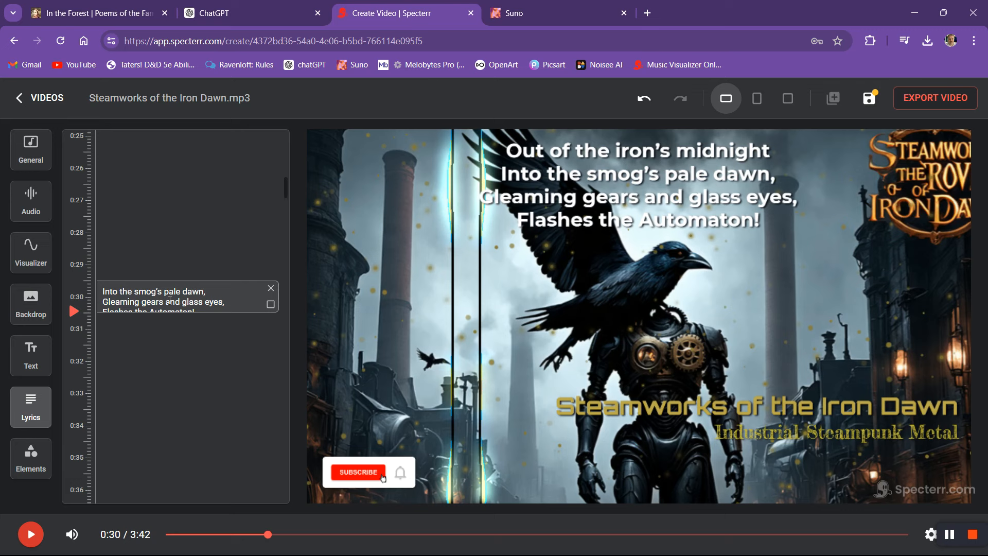
pyautogui.press('Down')
pyautogui.press('Down')
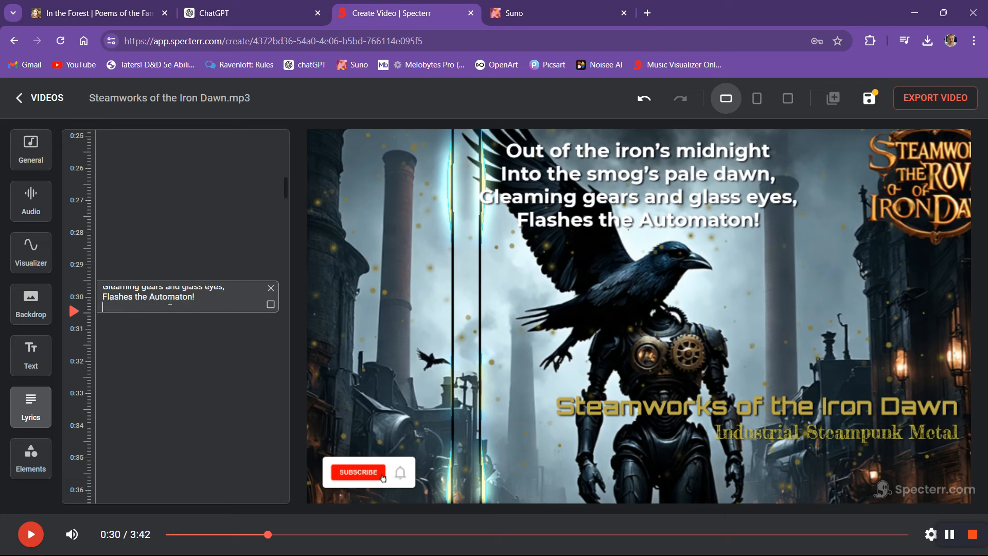
pyautogui.press('BackSpace')
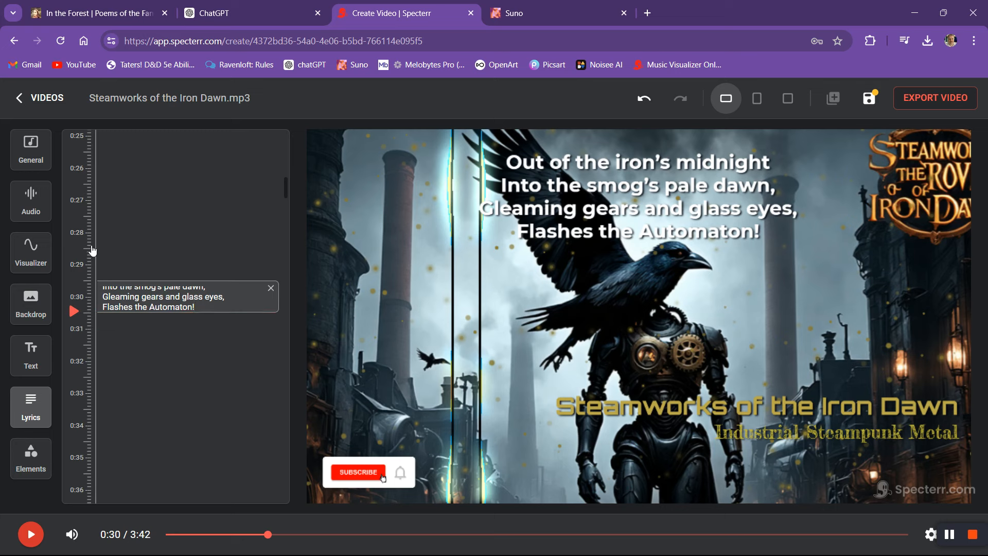
# Open the style settings of the lyrics and set the text size to 66
pyautogui.scroll(8, 100, 242)
pyautogui.scroll(3, 100, 243)
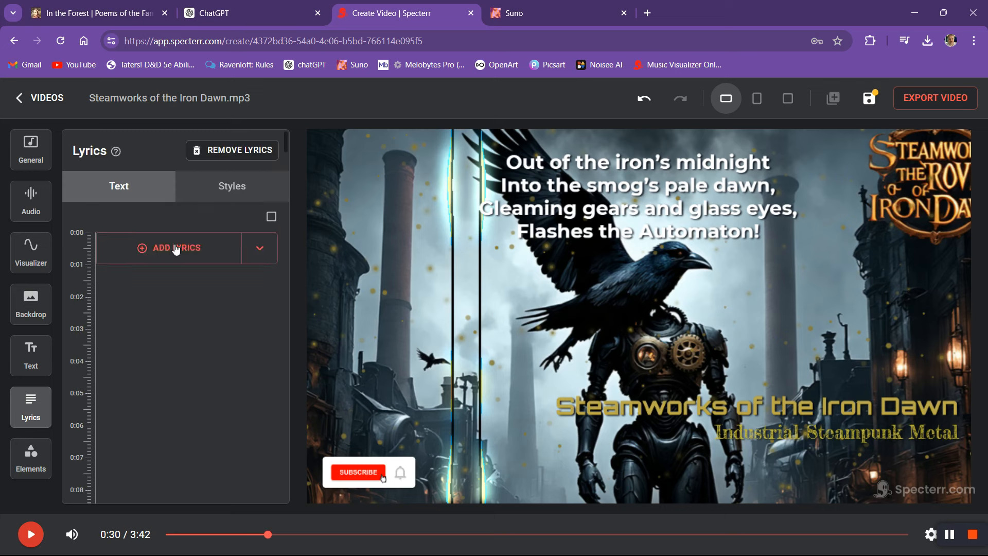
pyautogui.click(232, 186)
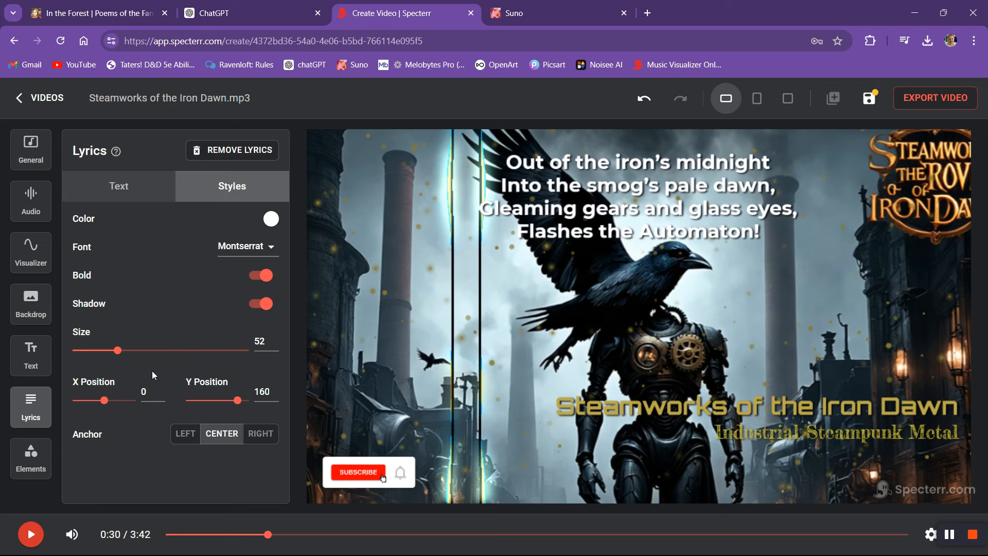
pyautogui.click(133, 352)
pyautogui.moveTo(134, 356); pyautogui.dragTo(133, 356)
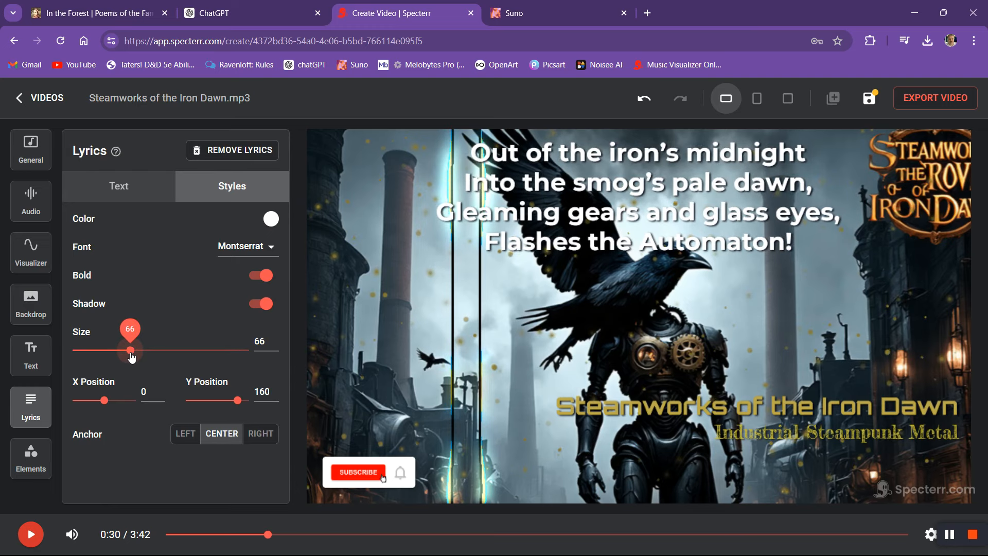
pyautogui.moveTo(132, 357); pyautogui.dragTo(134, 357)
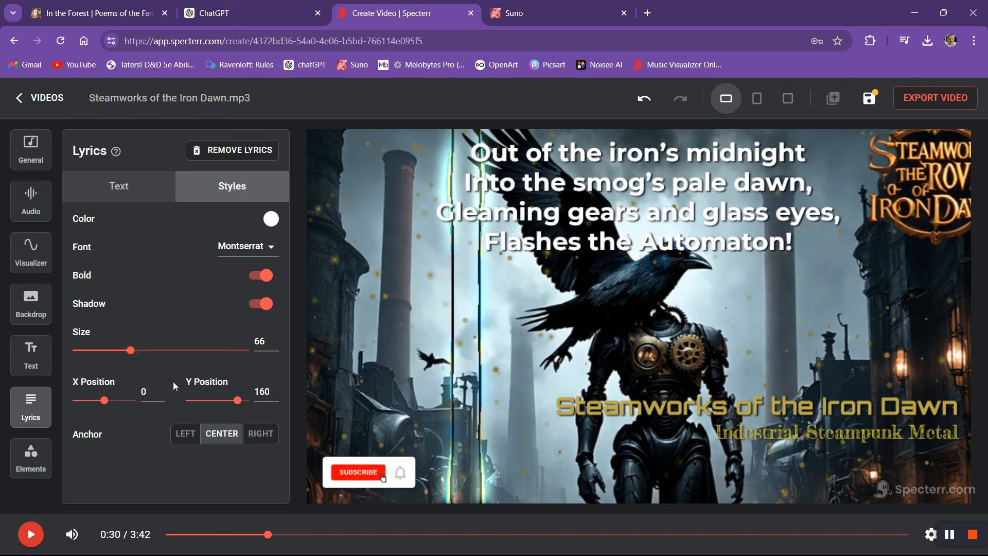
# Anchor the lyrics to the right and set their X position to 425 and Y position to 10
pyautogui.moveTo(104, 401); pyautogui.dragTo(117, 404)
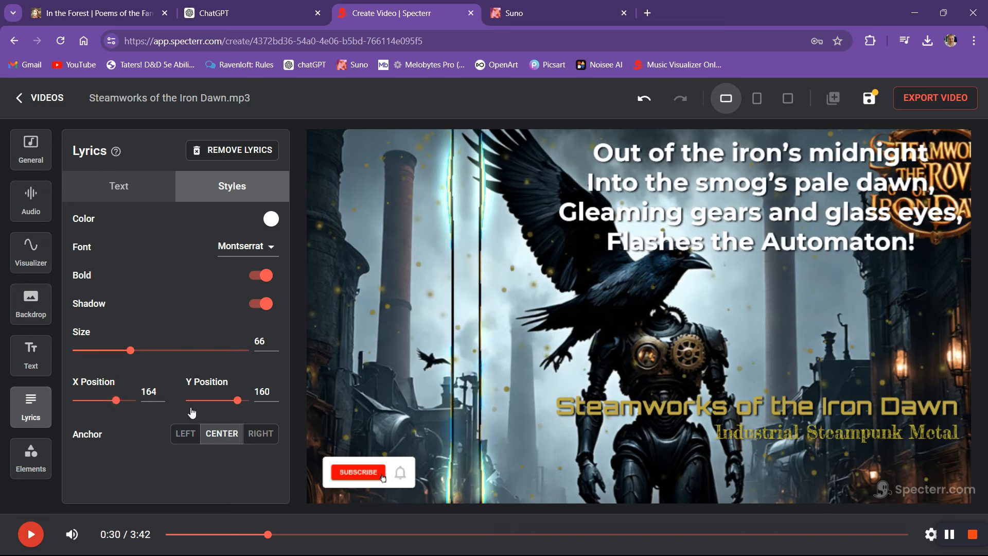
pyautogui.click(256, 434)
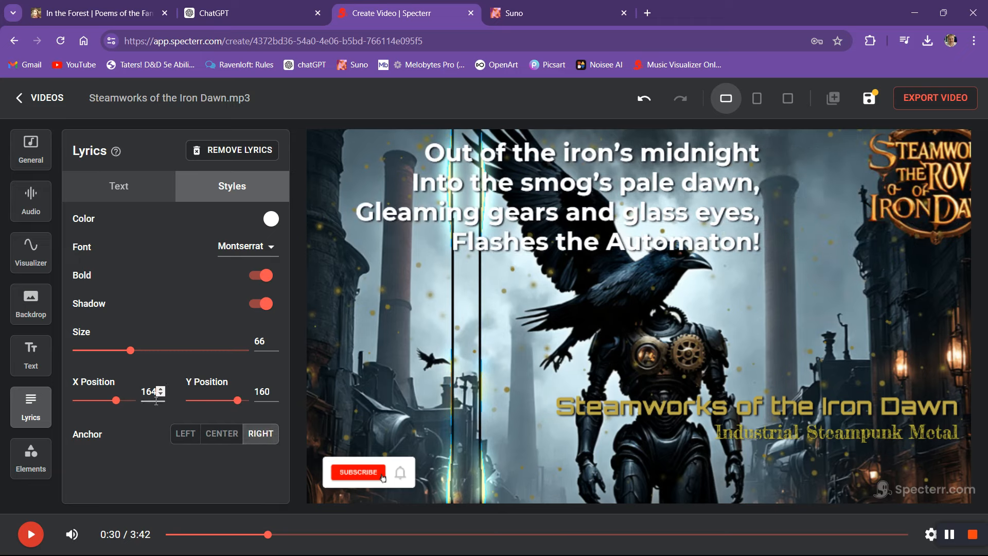
pyautogui.moveTo(123, 408)
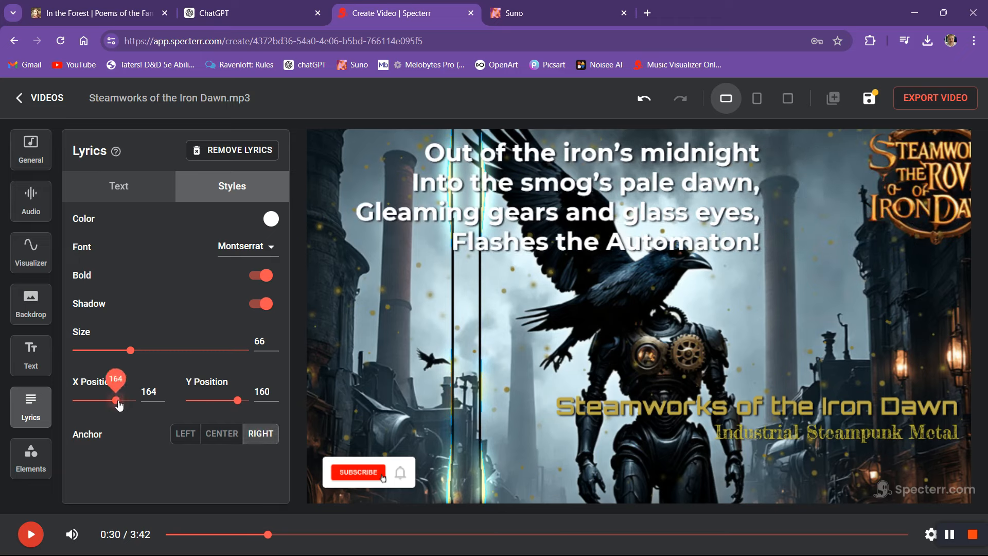
pyautogui.moveTo(118, 406); pyautogui.dragTo(136, 410)
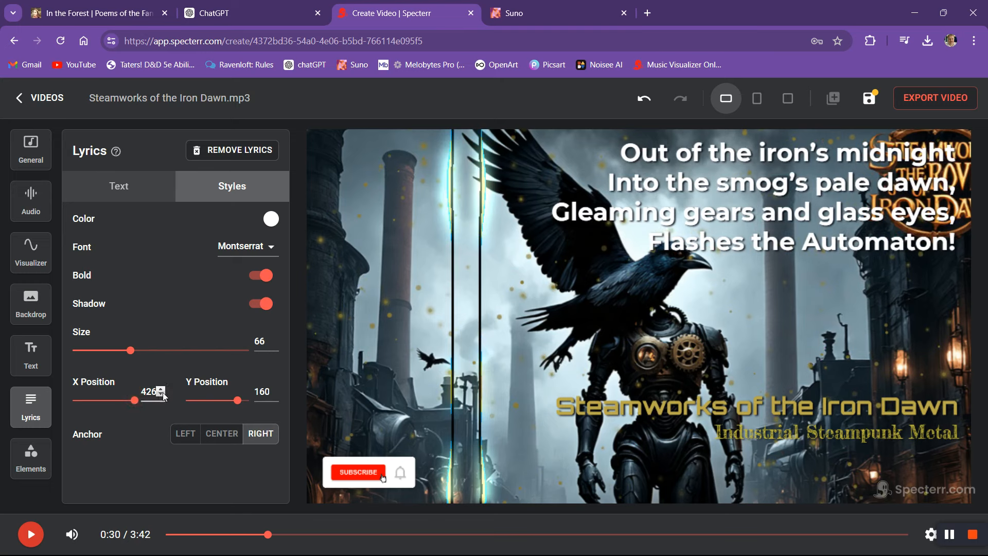
pyautogui.click(163, 395)
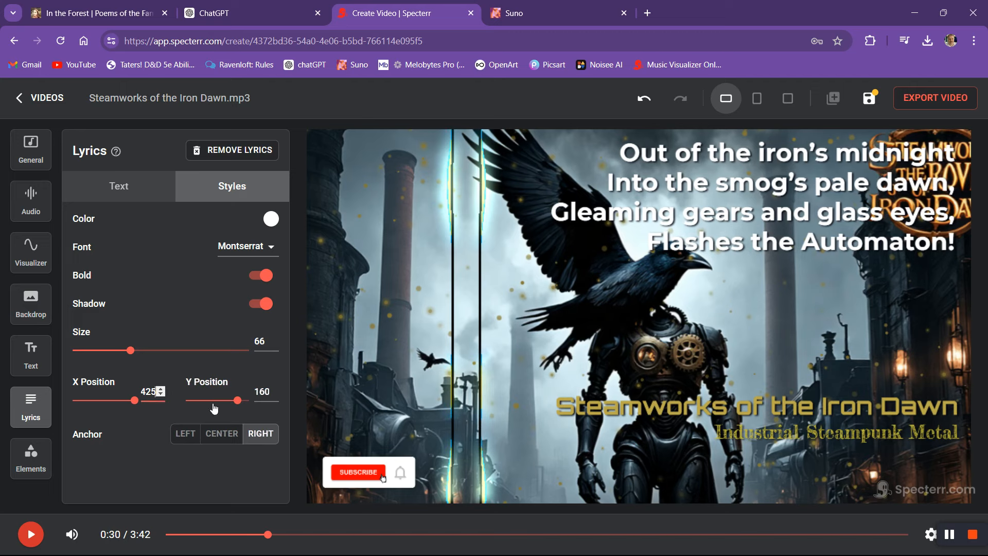
pyautogui.moveTo(237, 402)
pyautogui.mouseDown()
pyautogui.moveTo(221, 409)
pyautogui.moveTo(233, 413)
pyautogui.mouseUp()
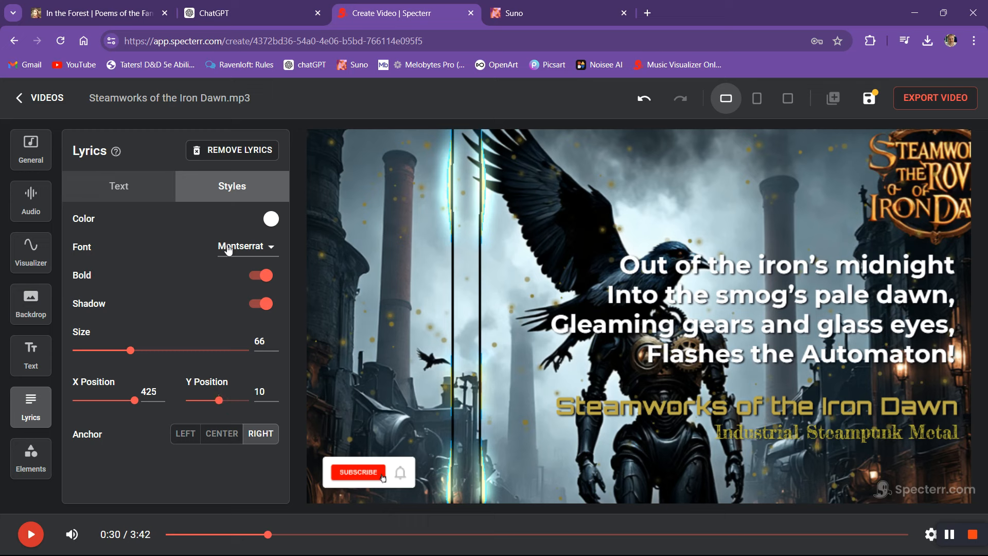
# Set the lyrics color to the green 4E7C2F
pyautogui.click(271, 220)
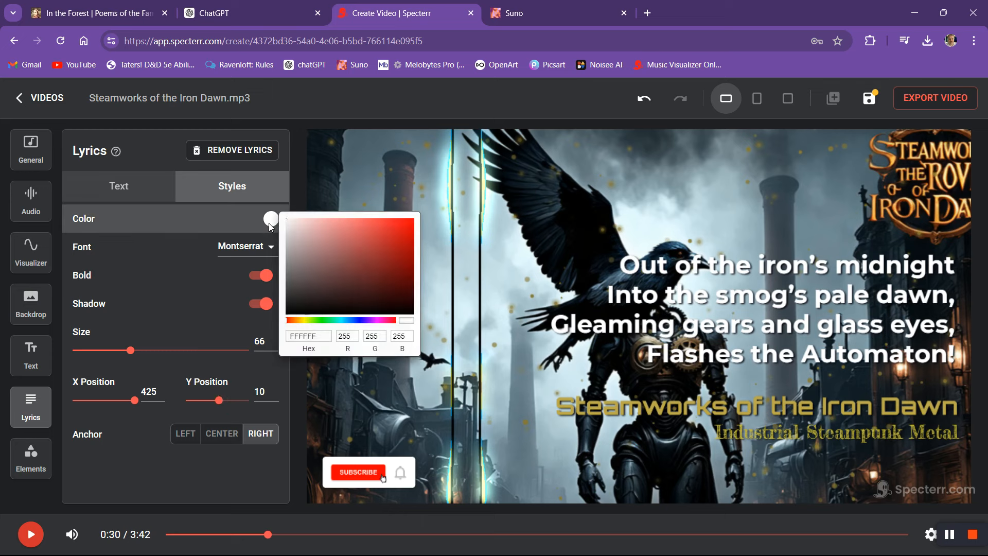
pyautogui.click(325, 321)
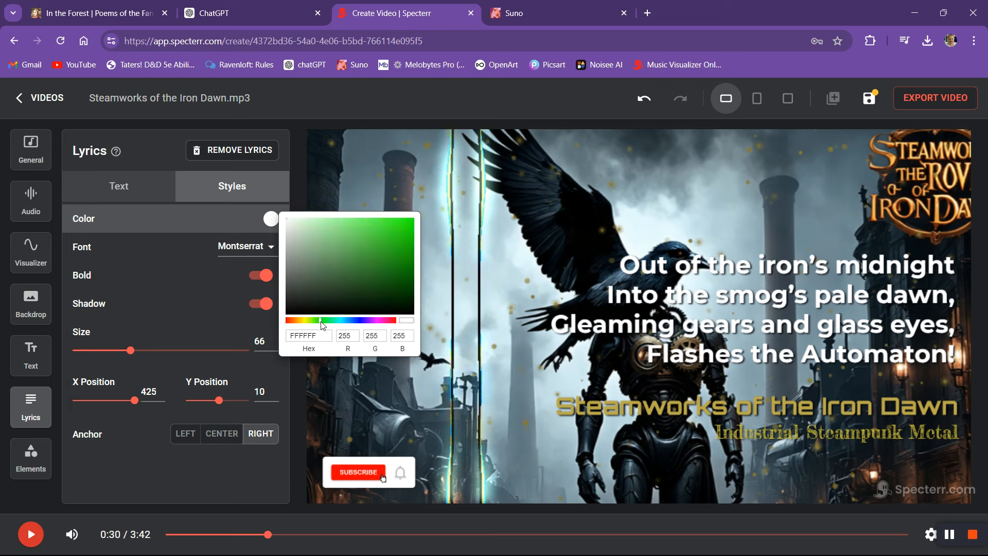
pyautogui.click(322, 321)
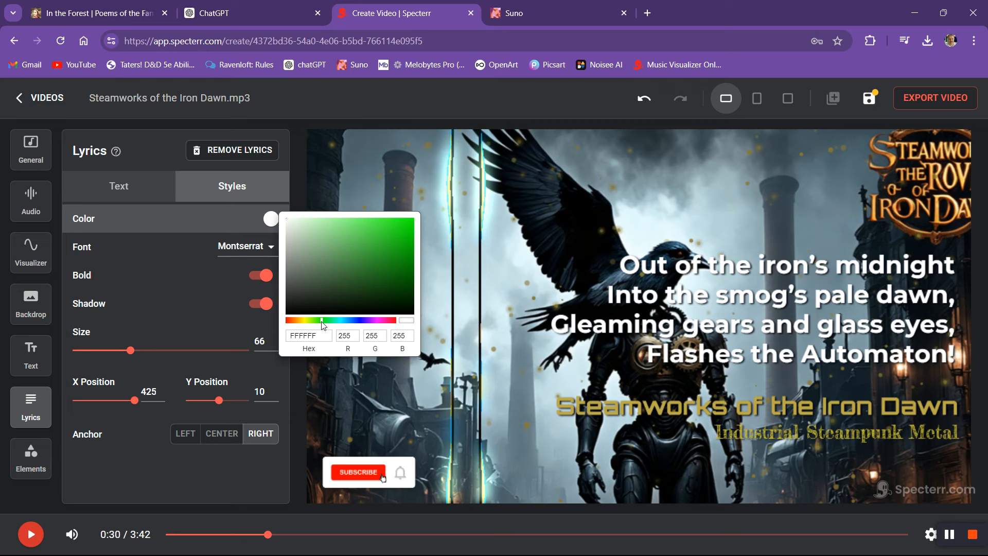
pyautogui.click(317, 321)
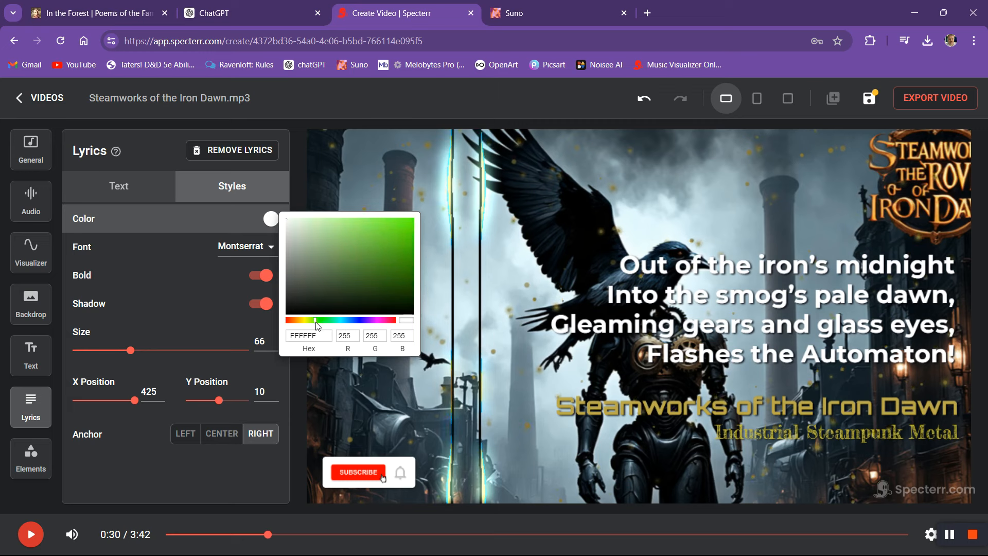
pyautogui.click(350, 281)
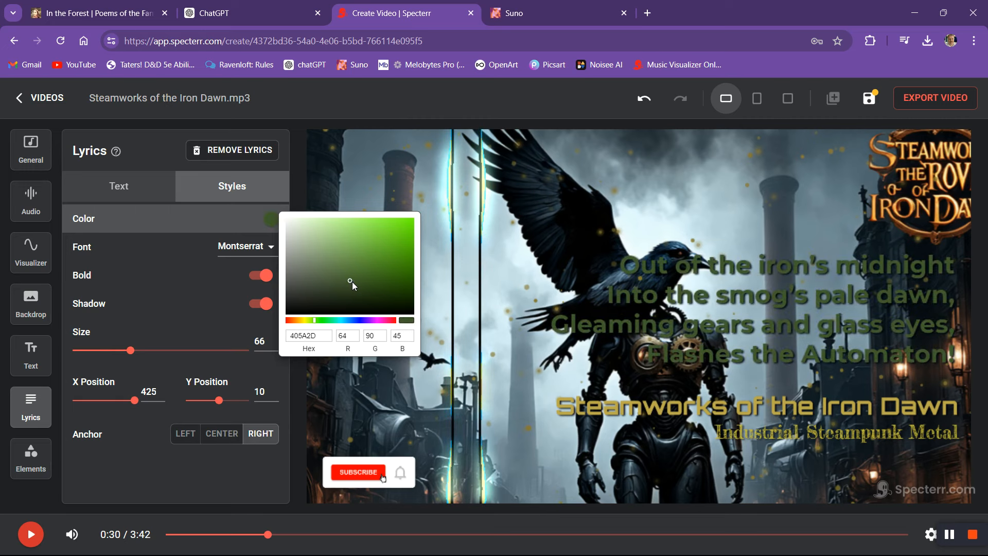
pyautogui.click(342, 275)
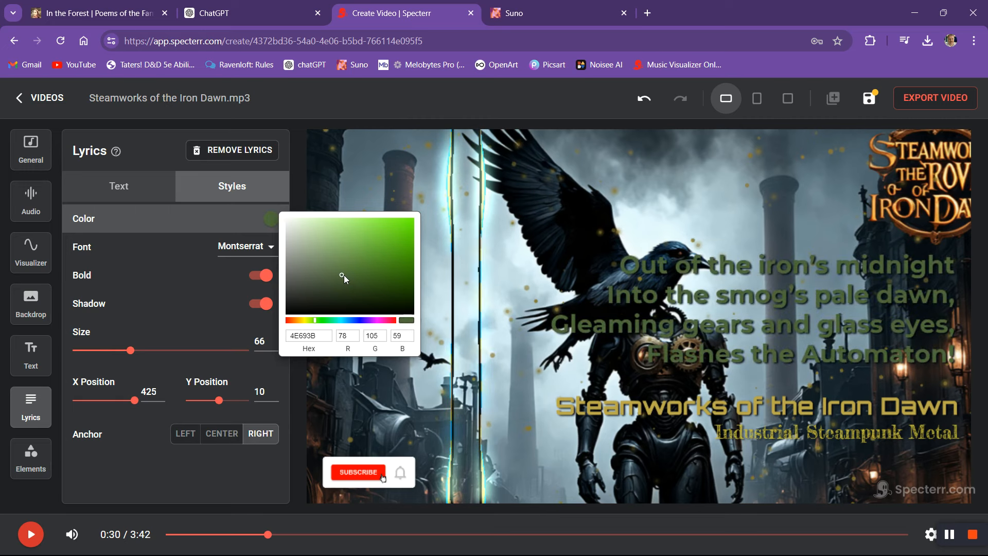
pyautogui.click(347, 271)
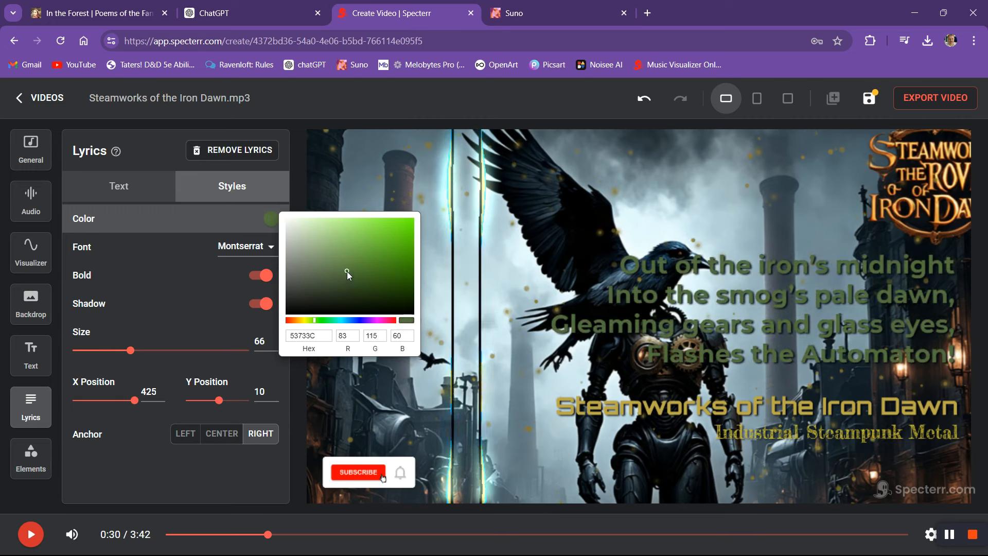
pyautogui.click(366, 269)
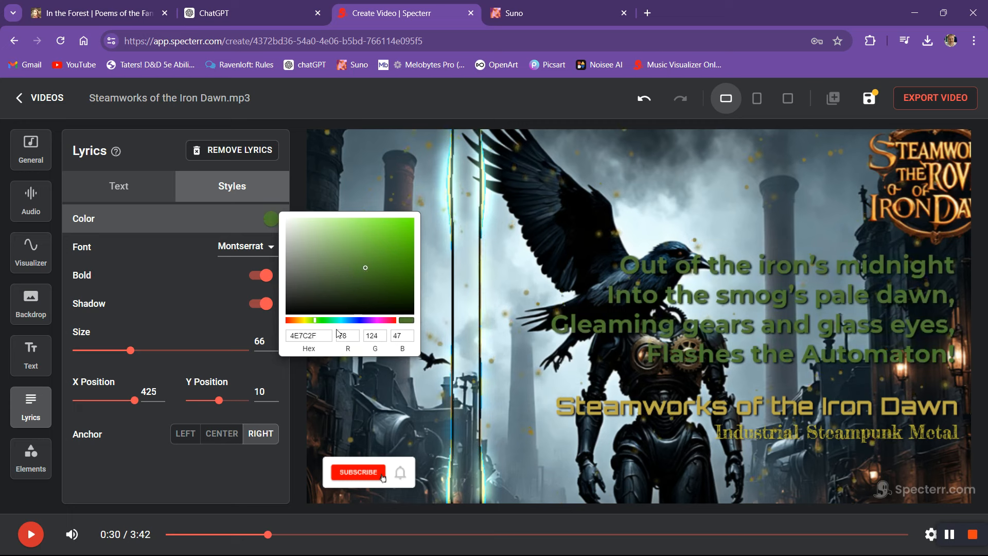
pyautogui.click(180, 464)
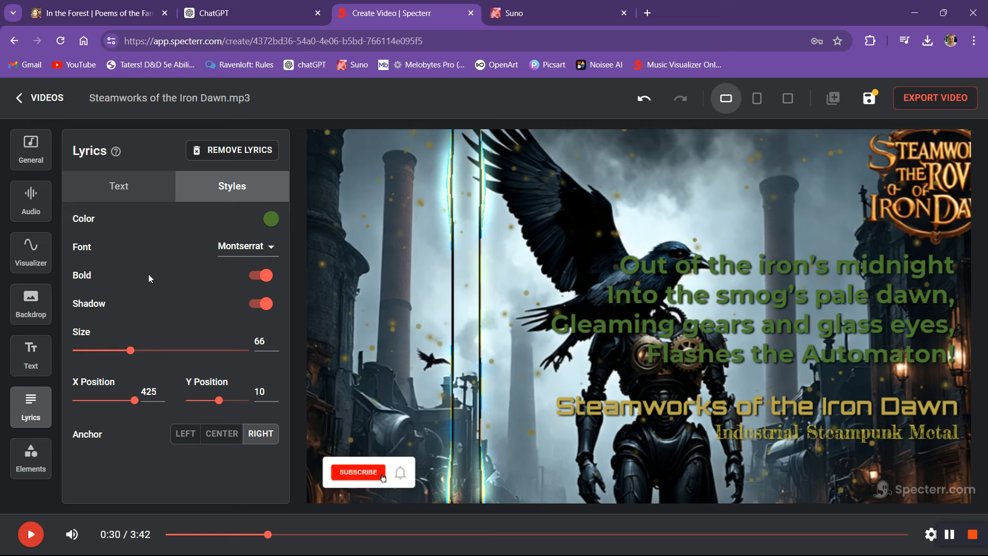
# Play the song from 0:30 through the first verse and extend the verse's lyric block to end at about 0:42
pyautogui.click(131, 199)
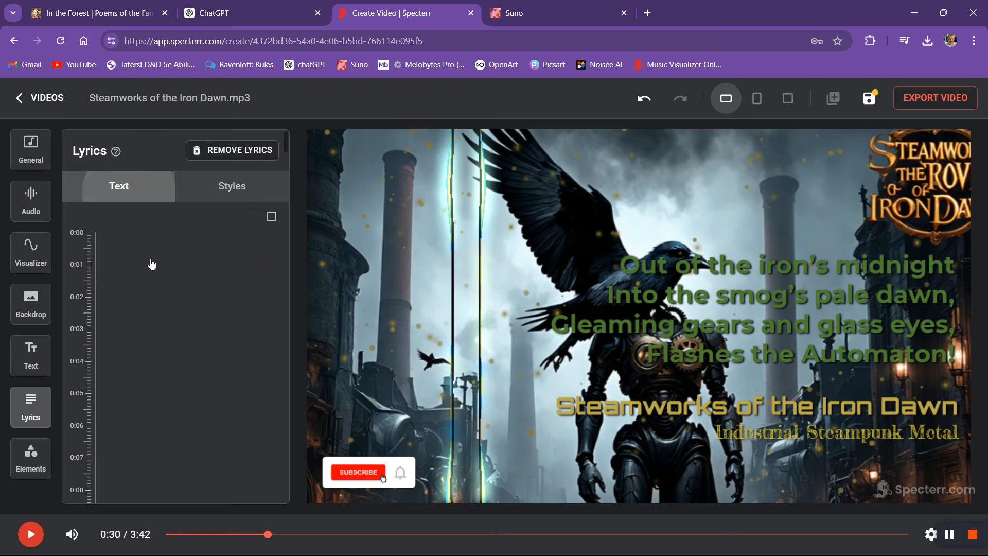
pyautogui.scroll(-15, 139, 221)
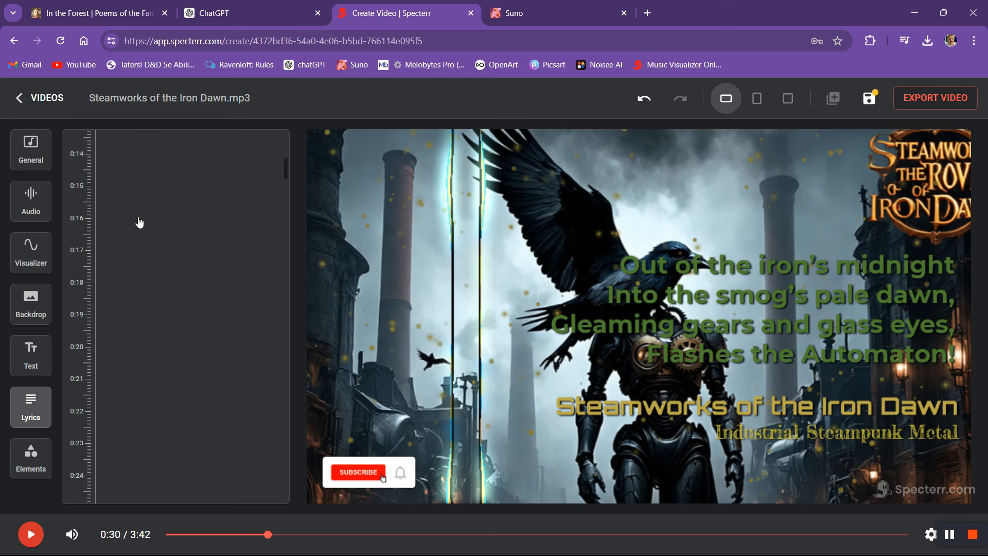
pyautogui.scroll(-4, 139, 223)
pyautogui.scroll(4, 139, 223)
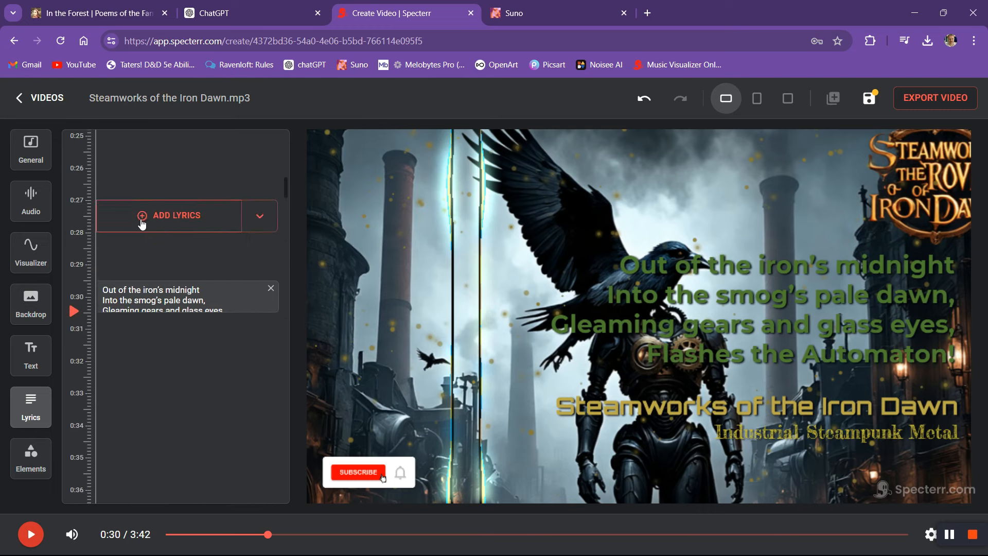
pyautogui.click(522, 14)
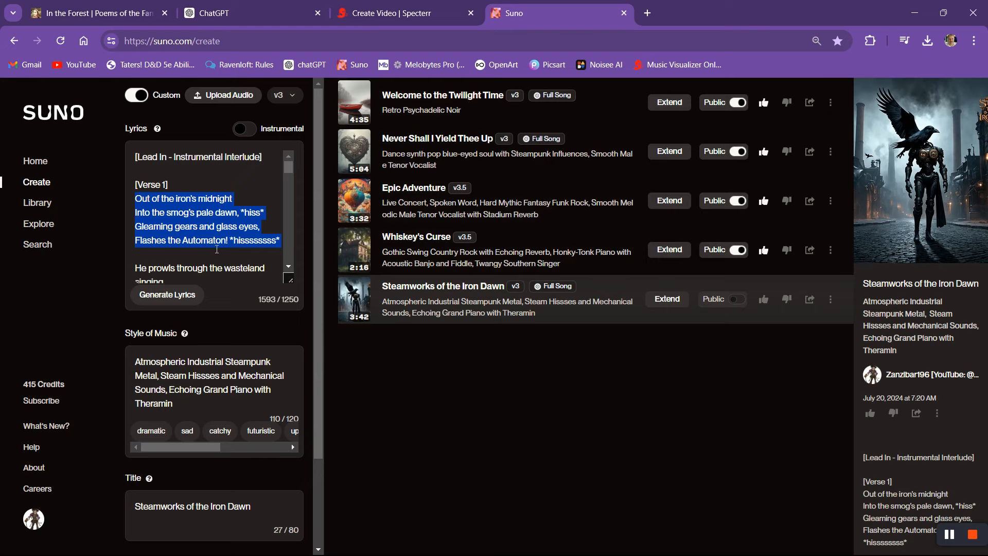
pyautogui.click(417, 14)
pyautogui.click(25, 538)
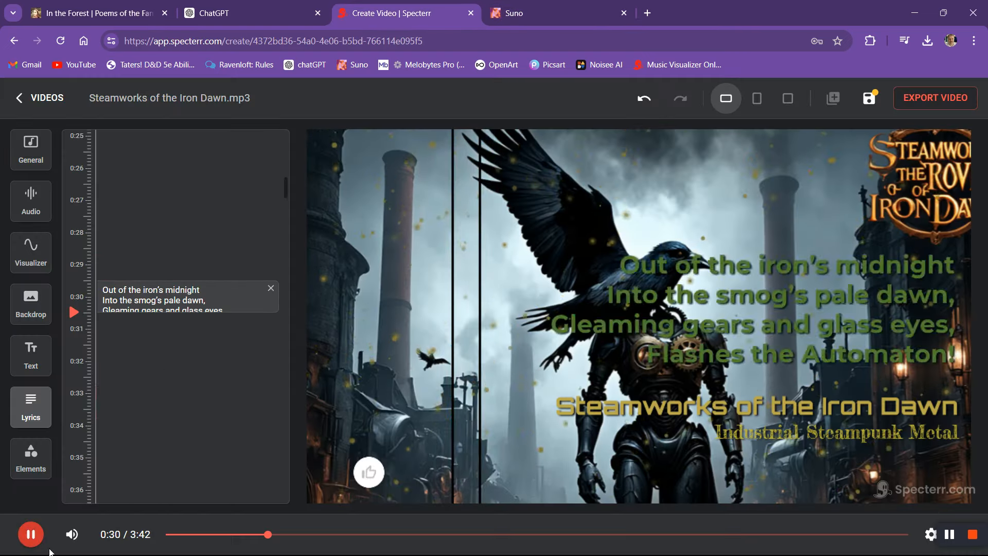
pyautogui.scroll(-1, 157, 441)
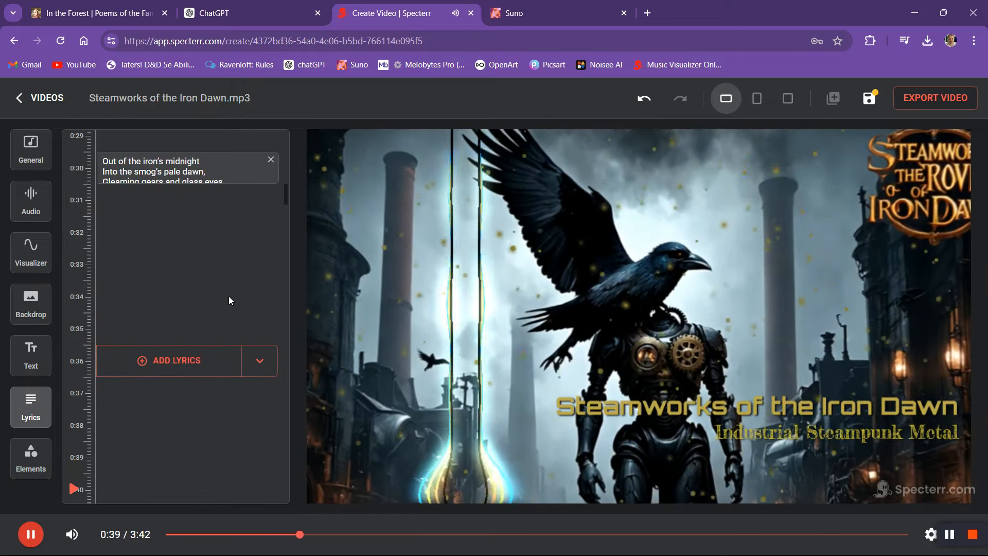
pyautogui.press('space')
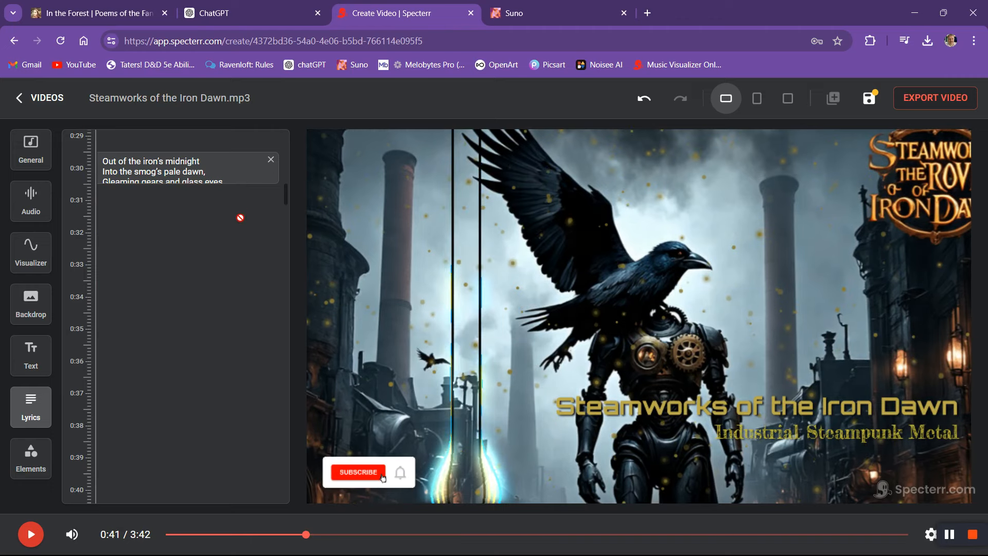
pyautogui.moveTo(234, 187); pyautogui.dragTo(208, 423)
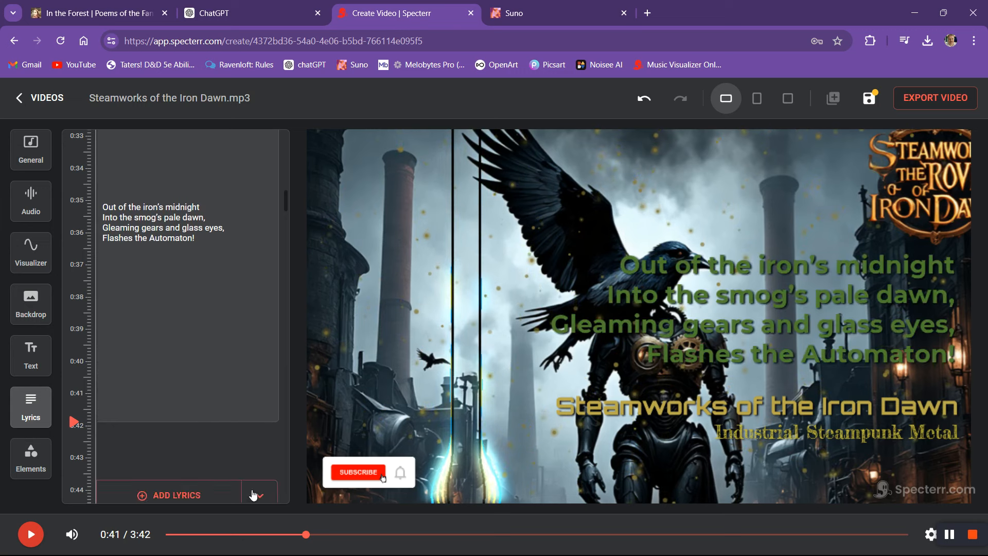
# Play the video from 0:18 to check the first verse's lyric timing, and look over the timeline near 0:51 for further lyrics
pyautogui.click(226, 535)
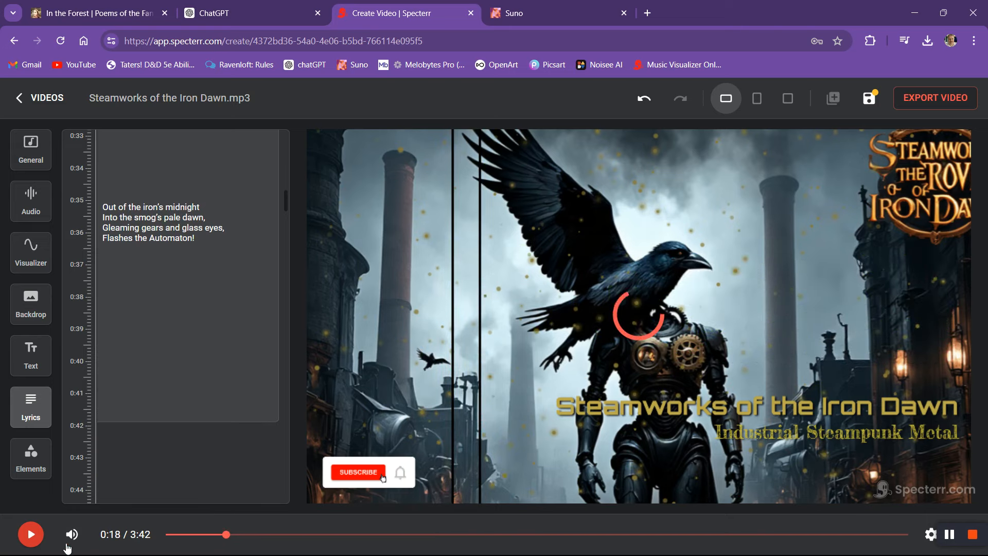
pyautogui.click(31, 535)
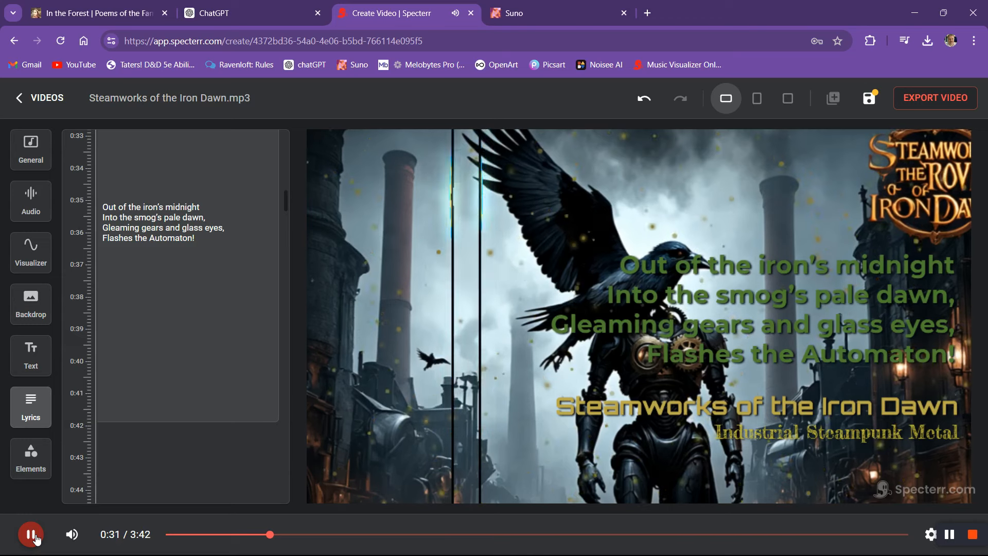
pyautogui.click(32, 535)
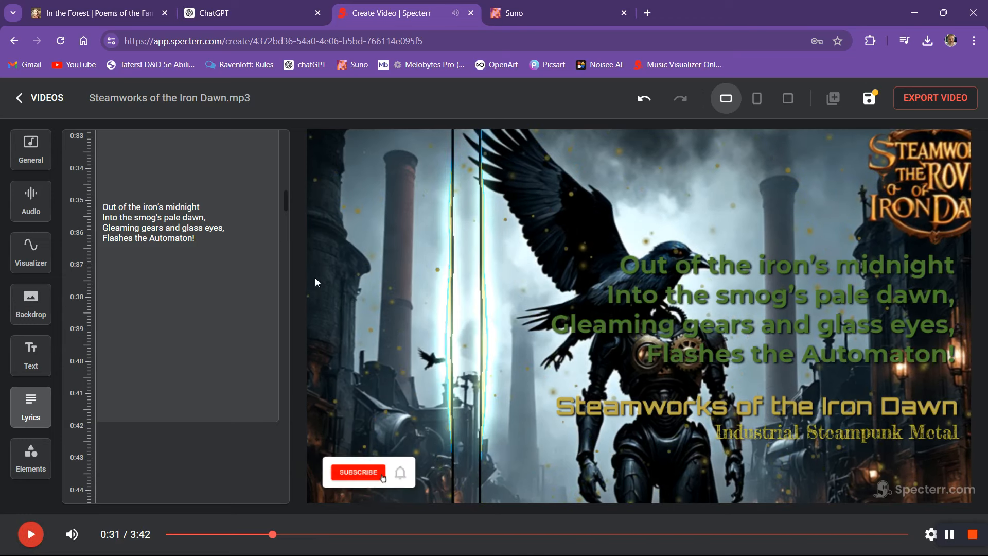
pyautogui.moveTo(166, 484)
pyautogui.scroll(-6, 212, 309)
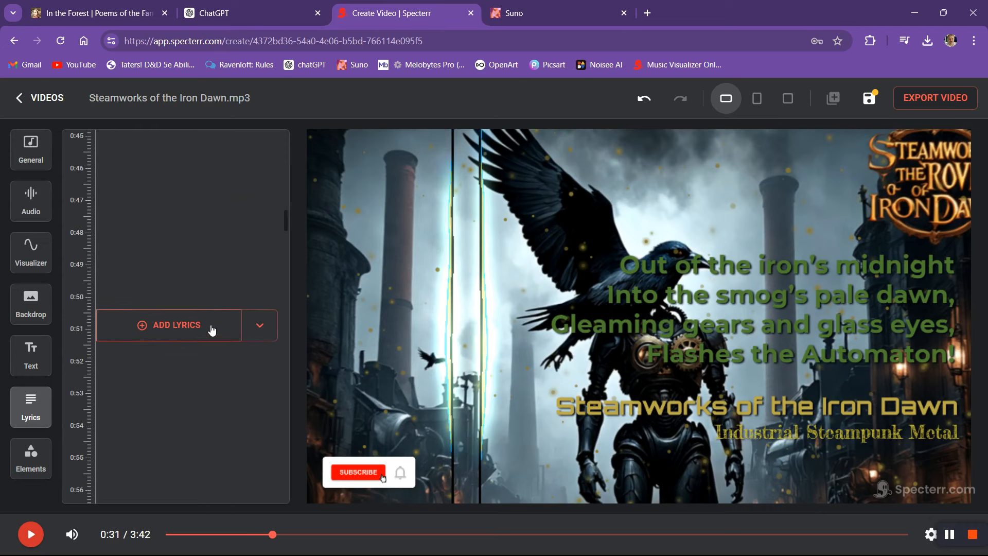
pyautogui.click(212, 330)
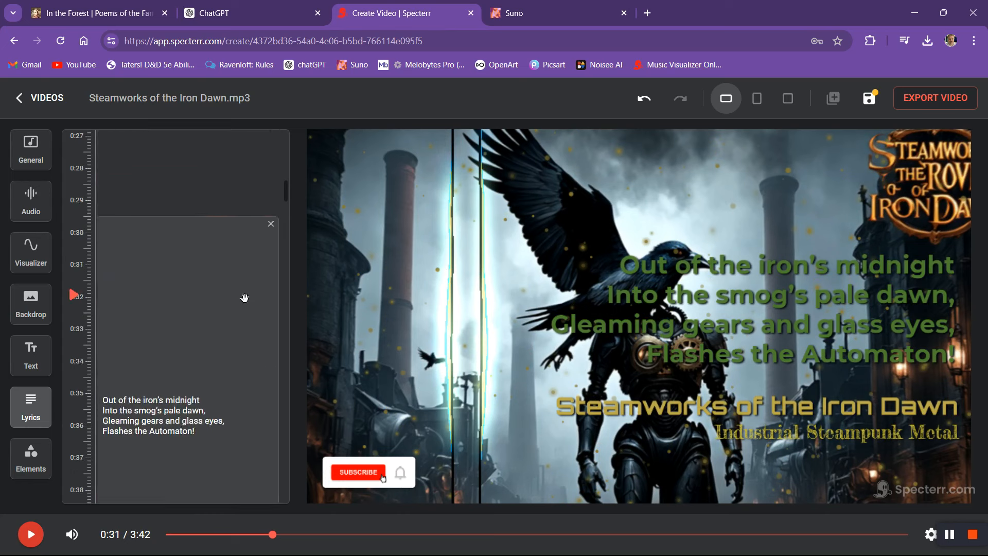
# Save the video and review the available export resolutions without starting an export
pyautogui.click(870, 105)
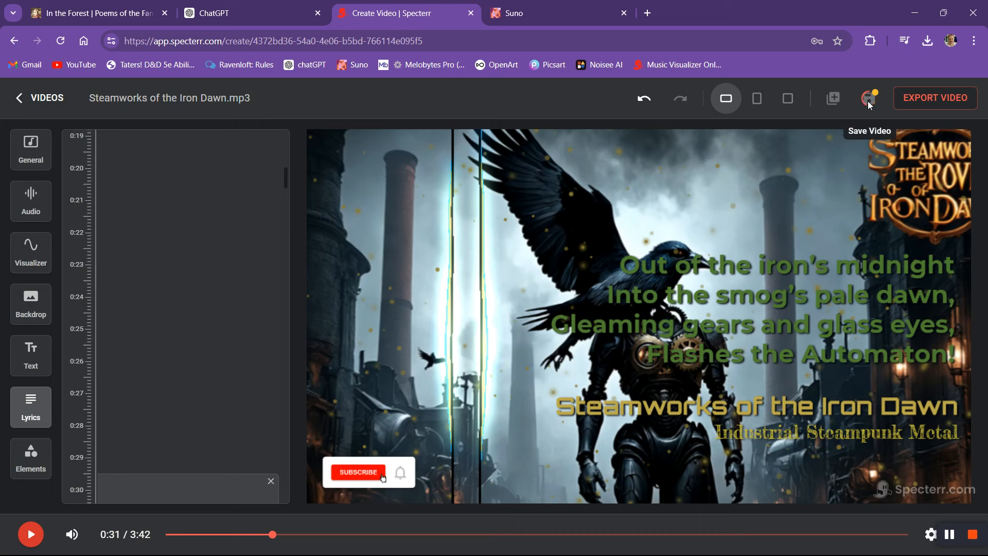
pyautogui.click(923, 103)
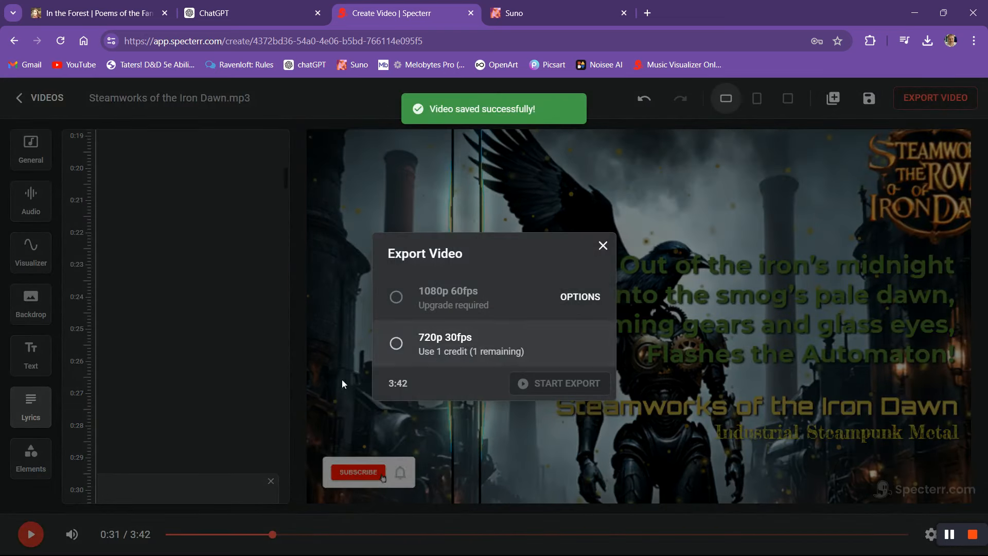
pyautogui.click(602, 246)
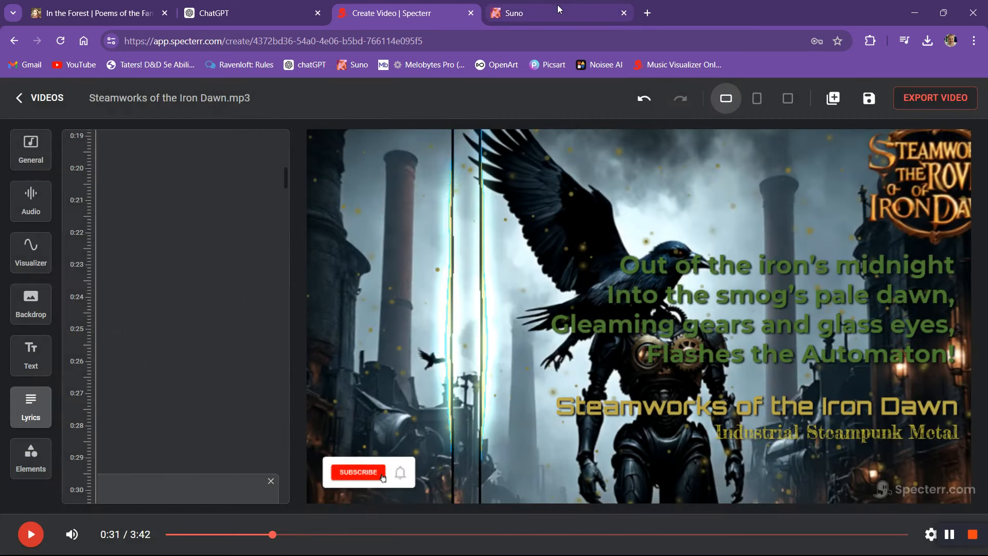
pyautogui.moveTo(560, 9)
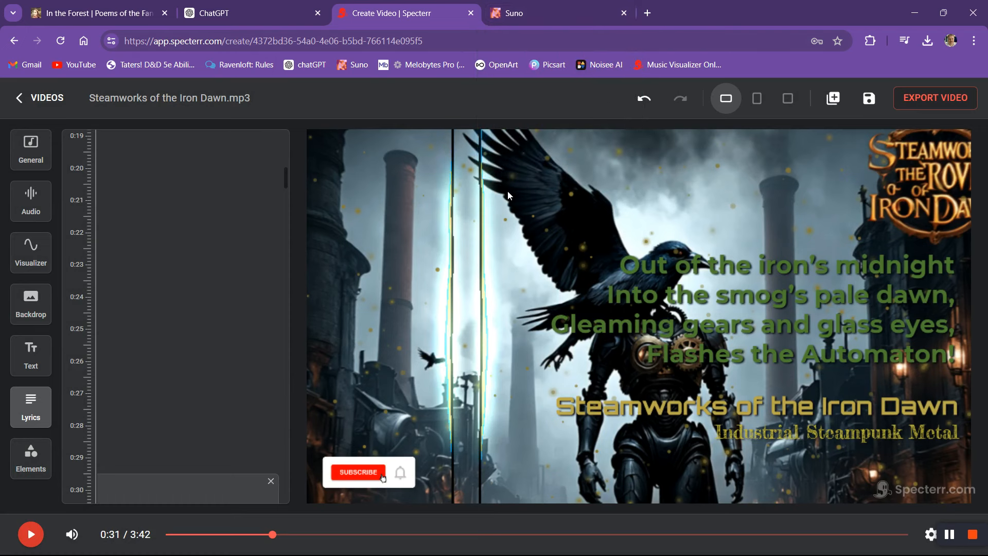
pyautogui.hotkey('alt', 'Tab')
pyautogui.press('super')
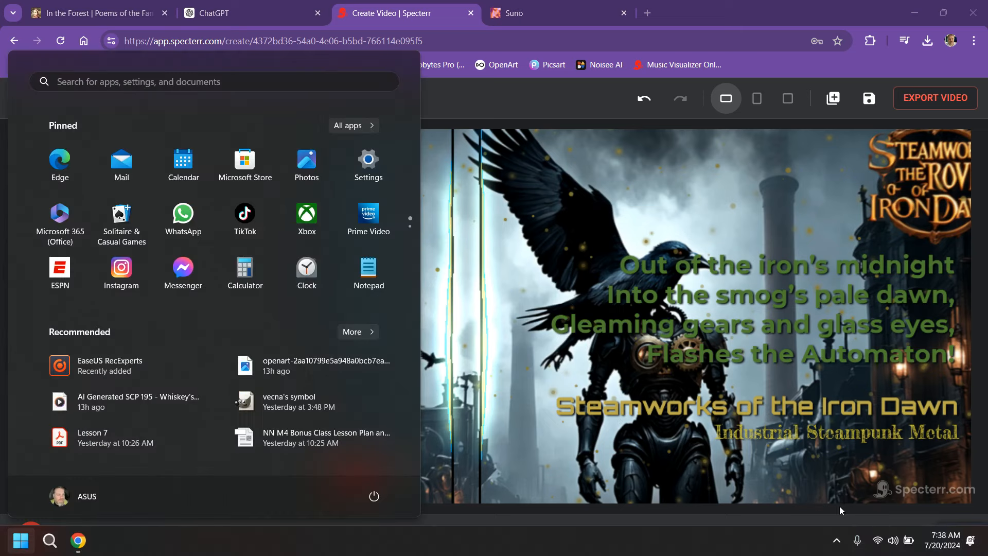